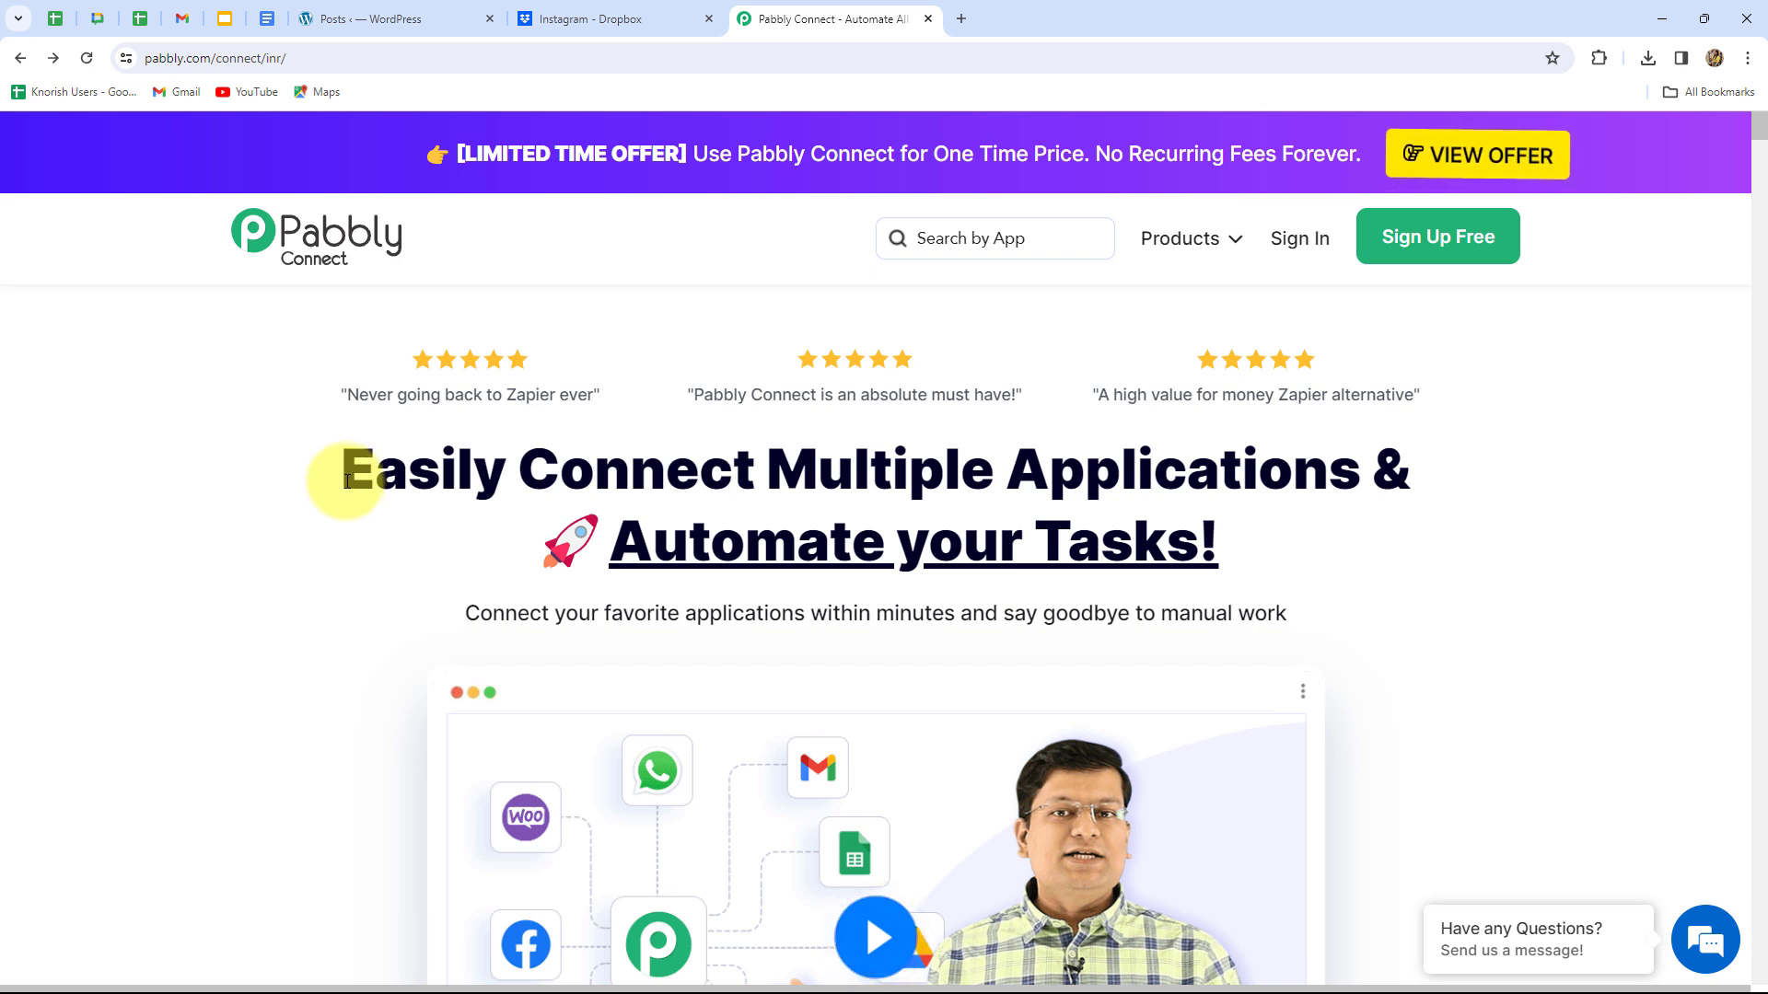
Sign in to the Pabbly account and open the Pabbly Connect application from the list of all apps.
{"action": "left_click_drag", "start_coordinate": [347, 488], "coordinate": [1283, 549]}
{"action": "left_click", "coordinate": [1283, 548]}
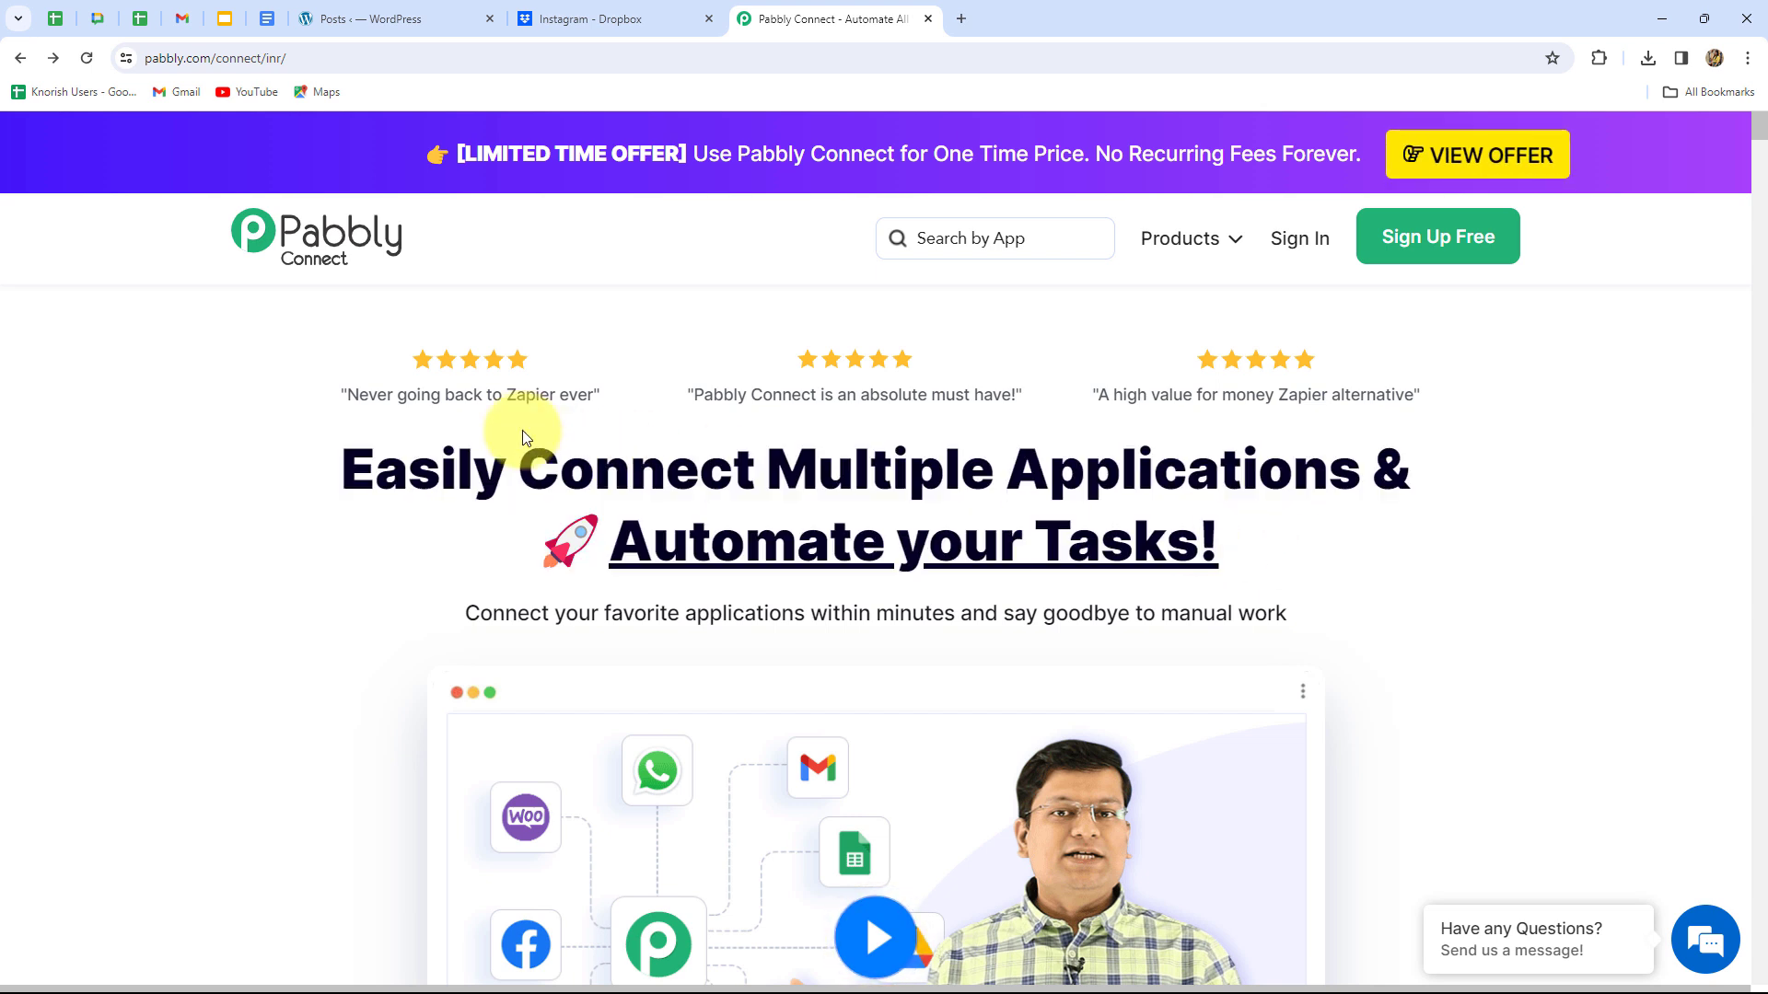
{"action": "left_click", "coordinate": [1290, 244]}
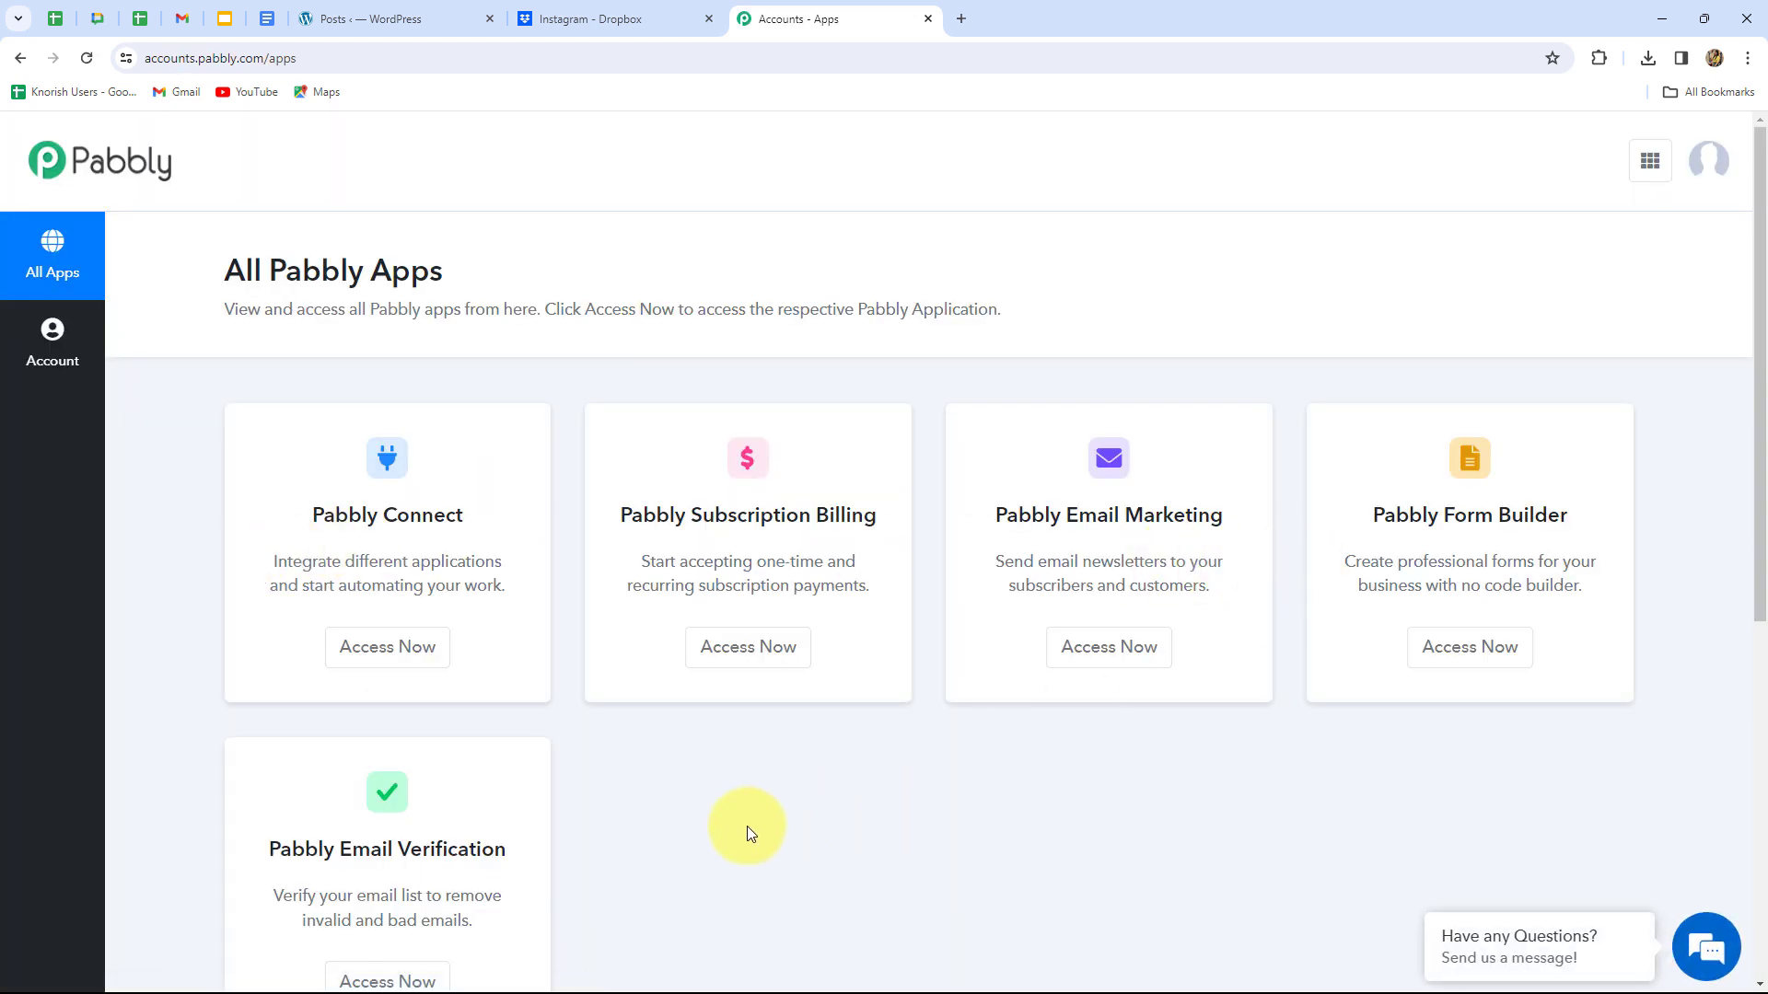
{"action": "scroll", "coordinate": [752, 822], "scroll_direction": "down", "scroll_amount": 2}
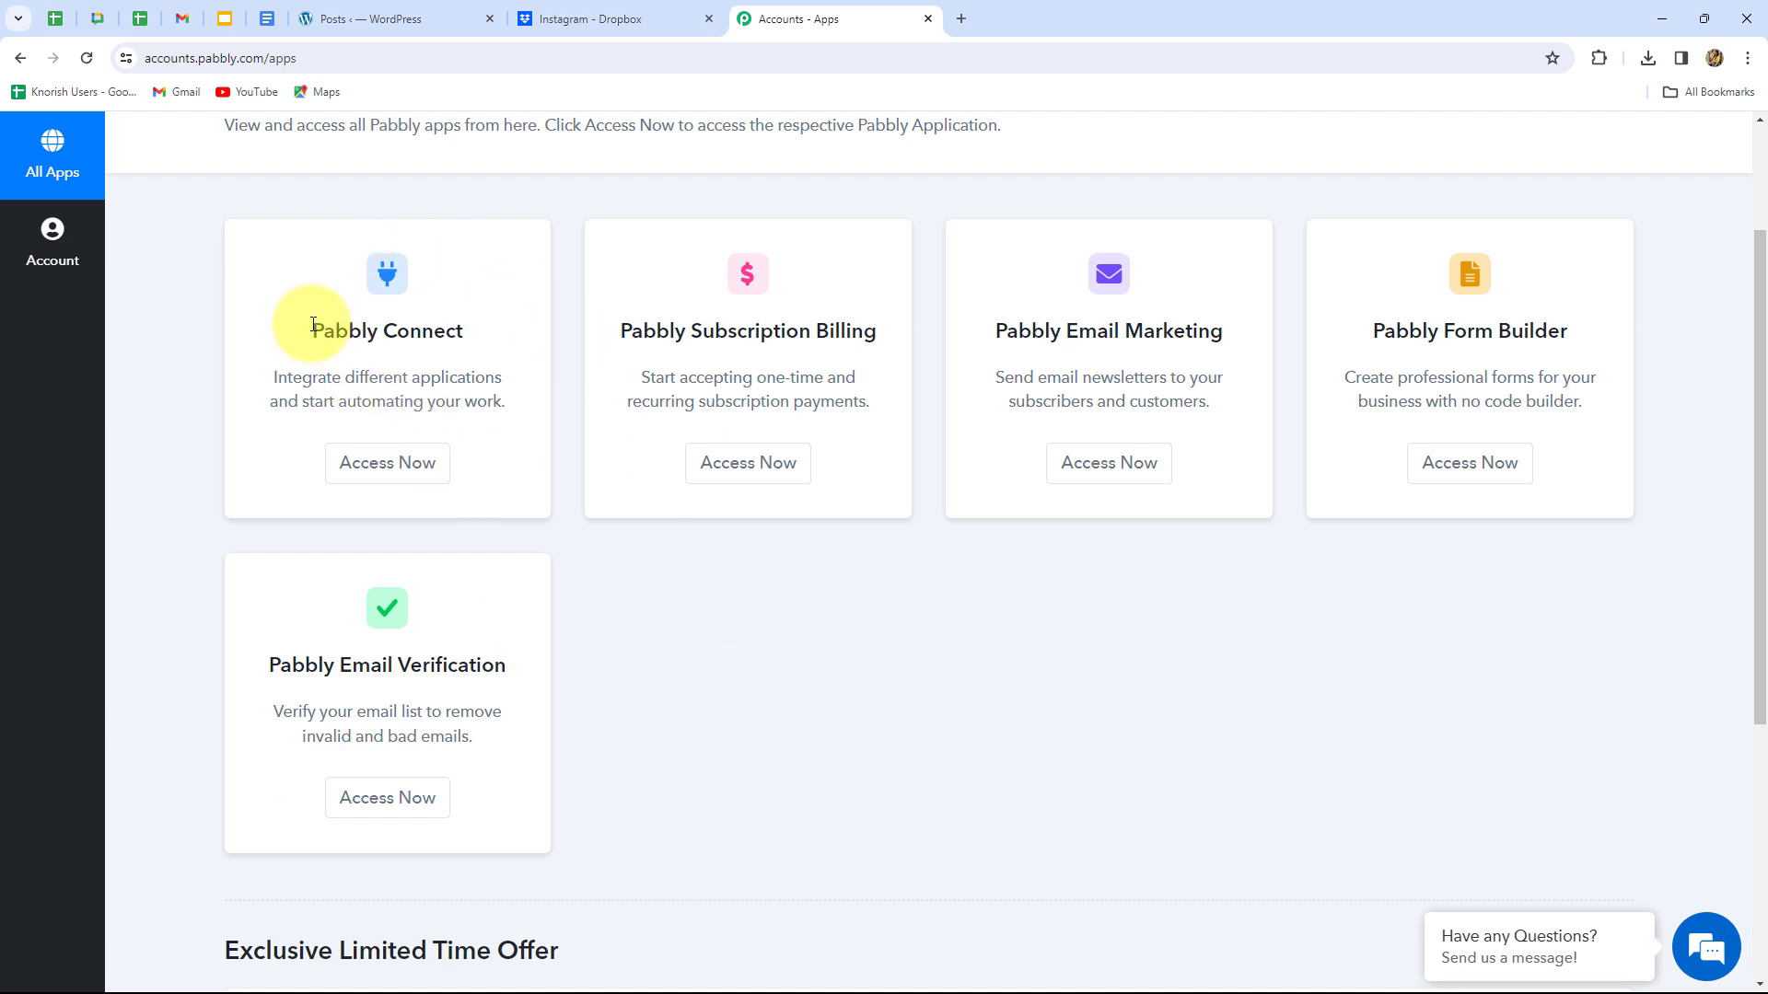
{"action": "left_click_drag", "start_coordinate": [314, 330], "coordinate": [517, 335]}
{"action": "left_click", "coordinate": [390, 462]}
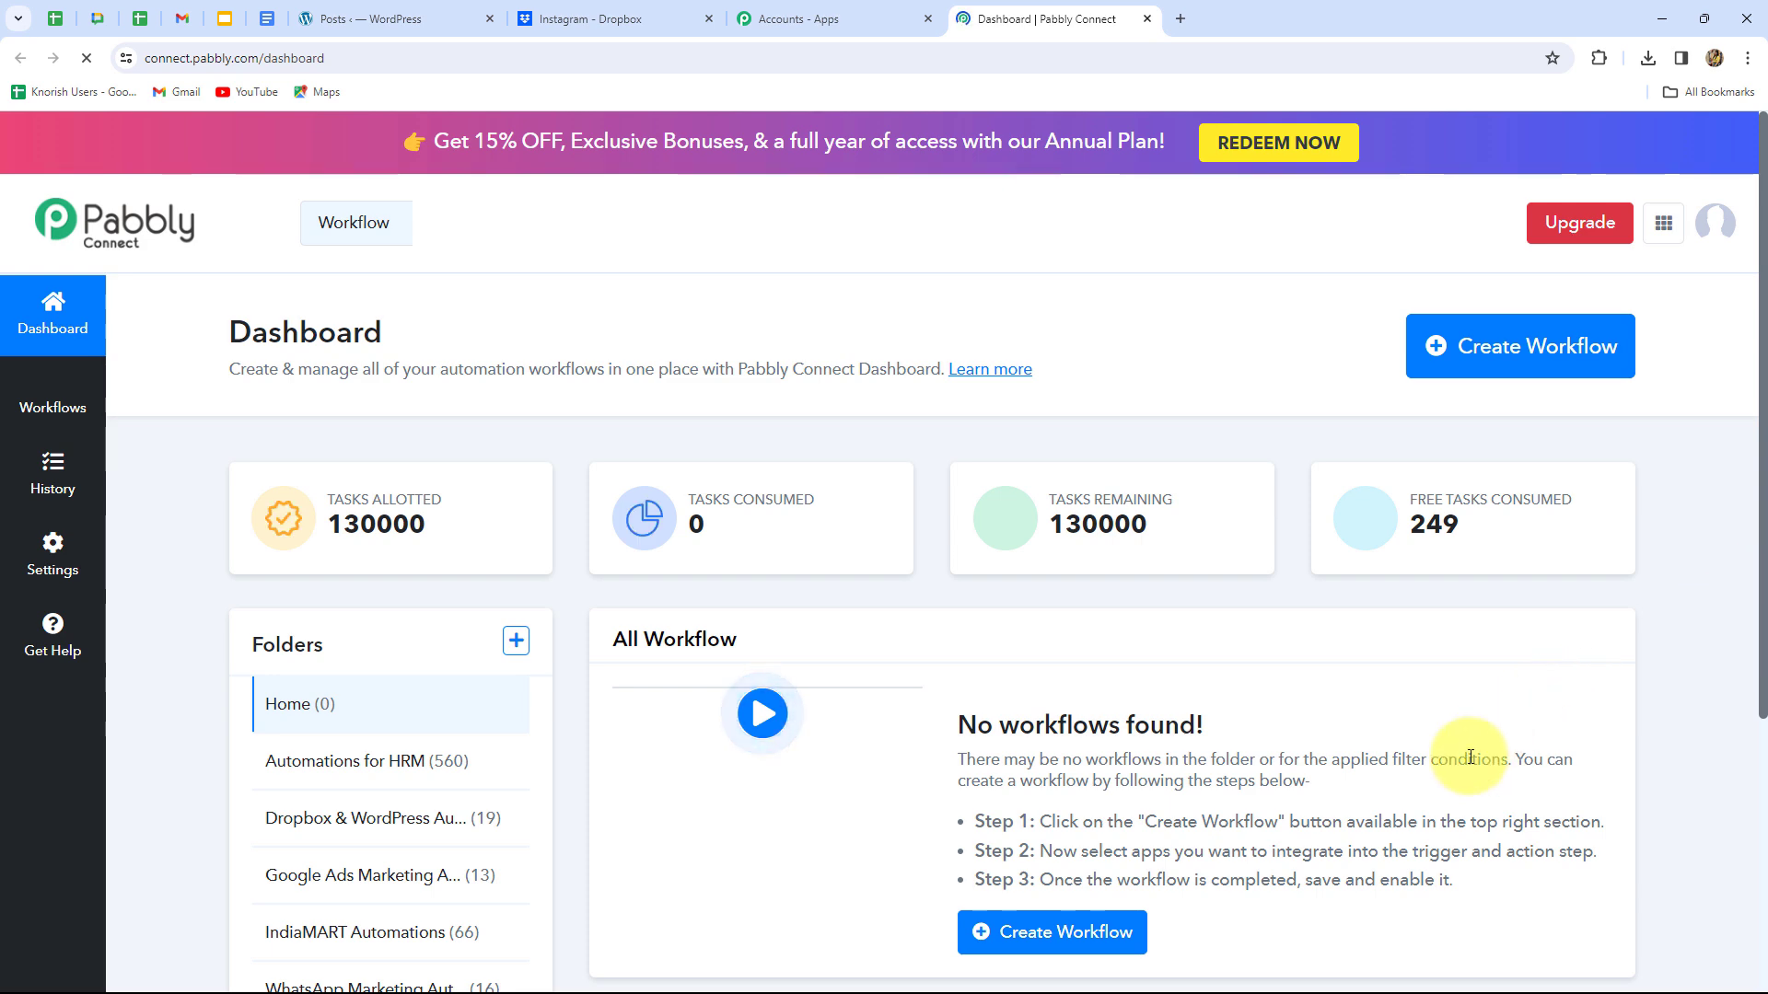
Create a workflow named "Create WordPress posts from Dropbox images" in the Dropbox & WordPress Automations folder.
{"action": "scroll", "coordinate": [1468, 751], "scroll_direction": "down", "scroll_amount": 3}
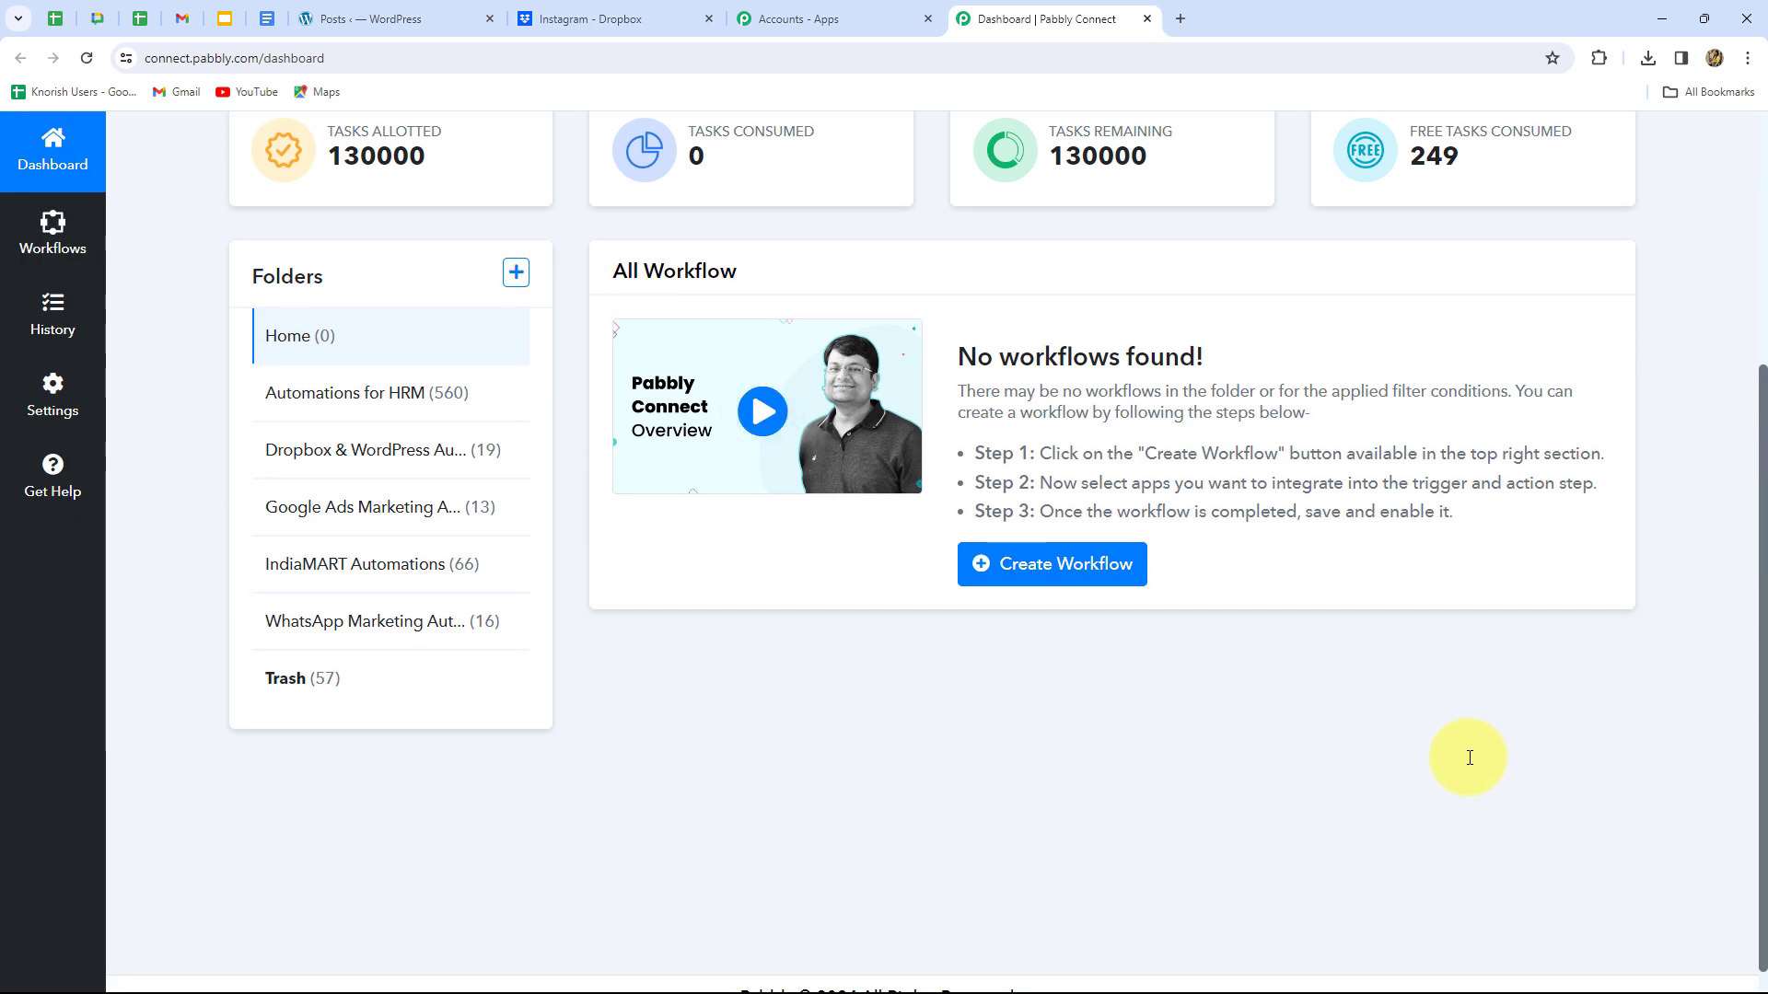
{"action": "scroll", "coordinate": [1469, 757], "scroll_direction": "up", "scroll_amount": 2}
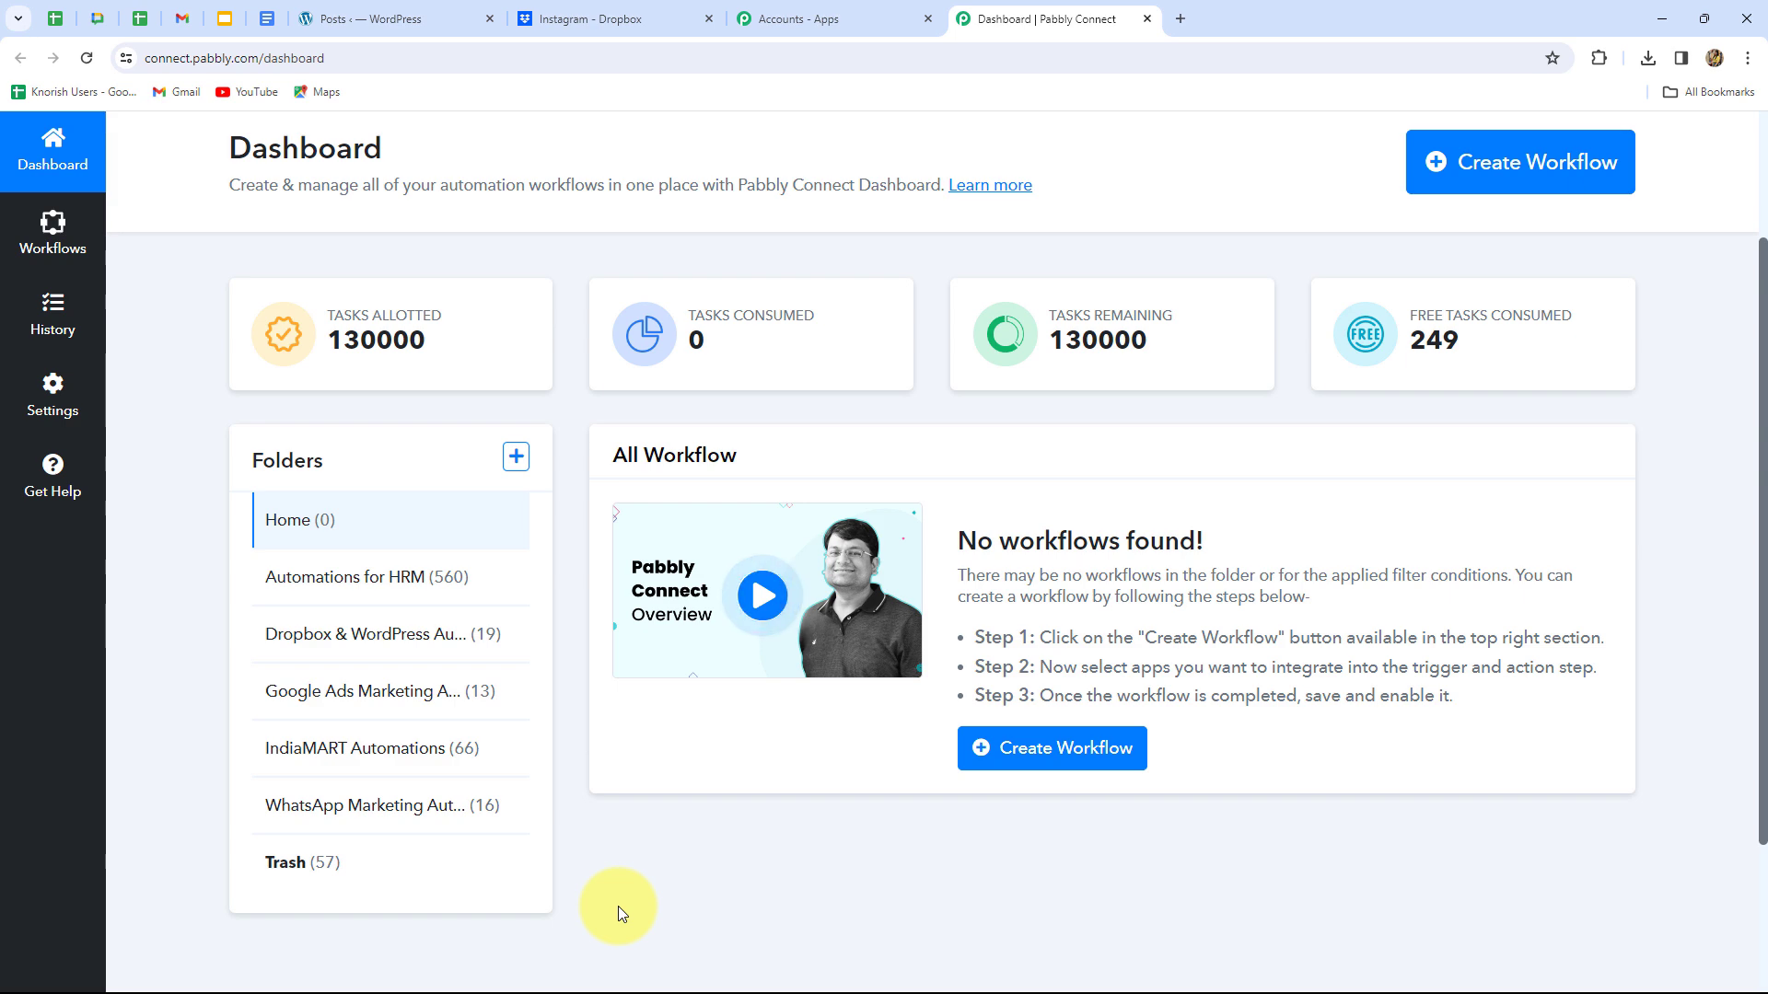
{"action": "scroll", "coordinate": [731, 802], "scroll_direction": "up", "scroll_amount": 2}
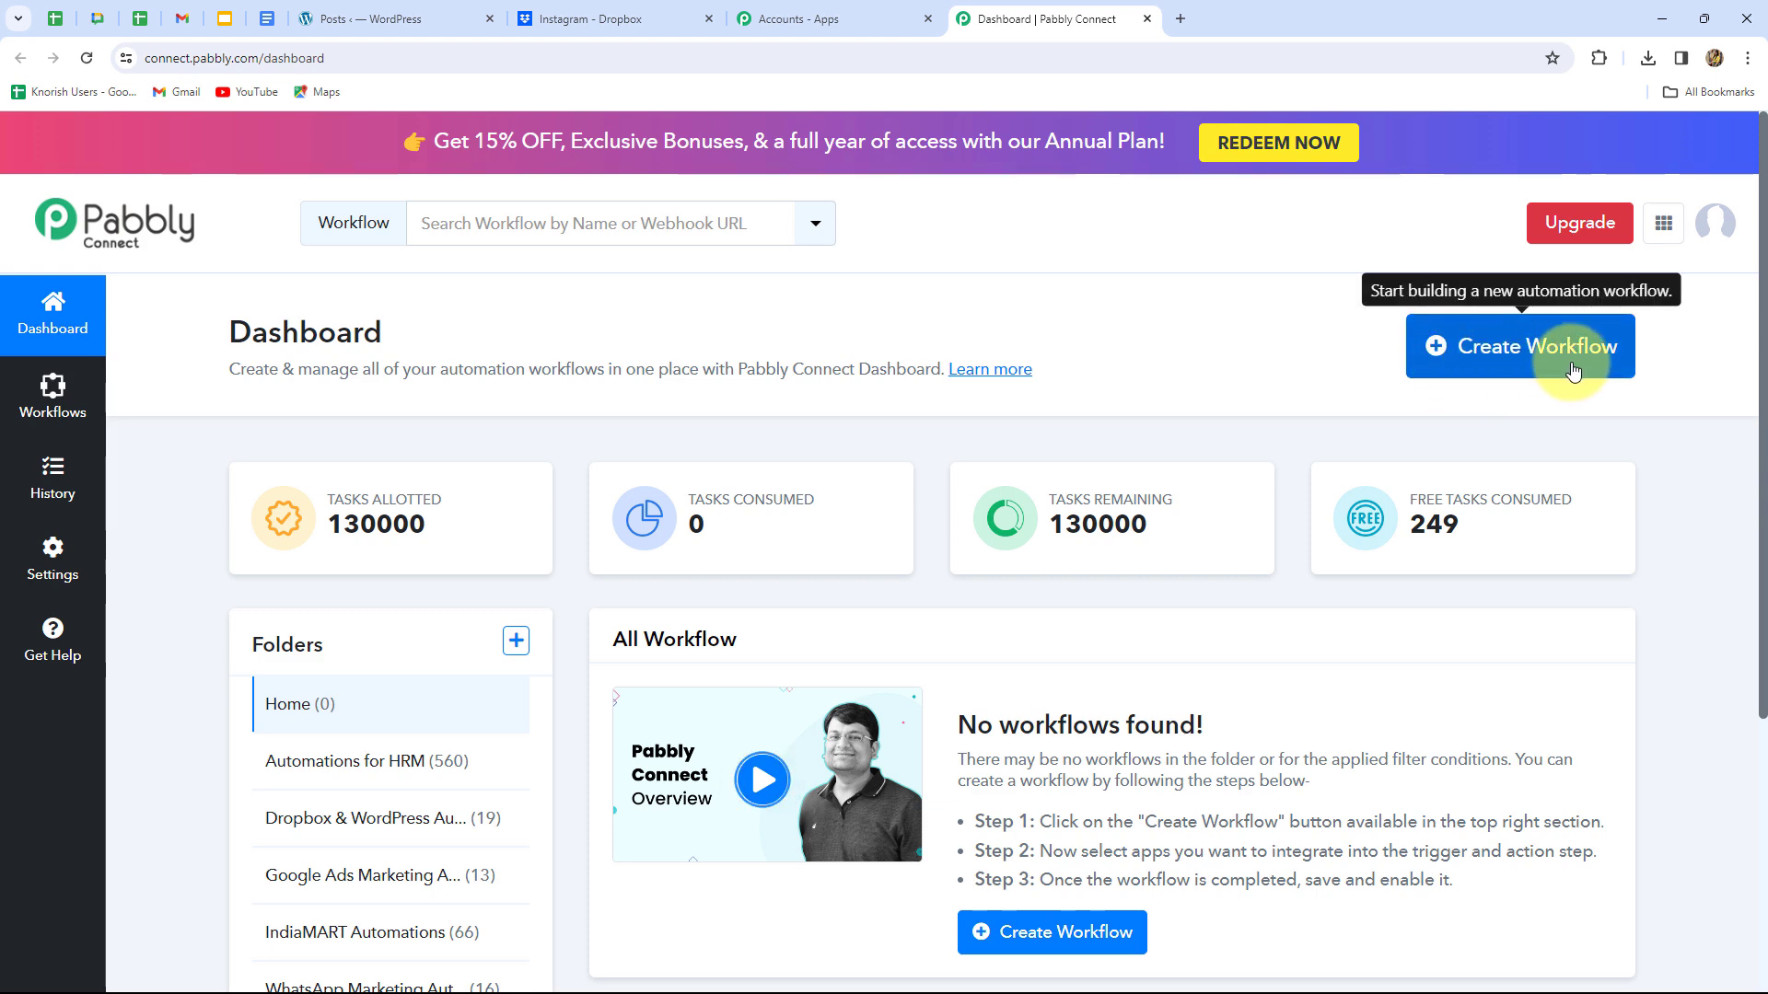
{"action": "left_click", "coordinate": [1574, 371]}
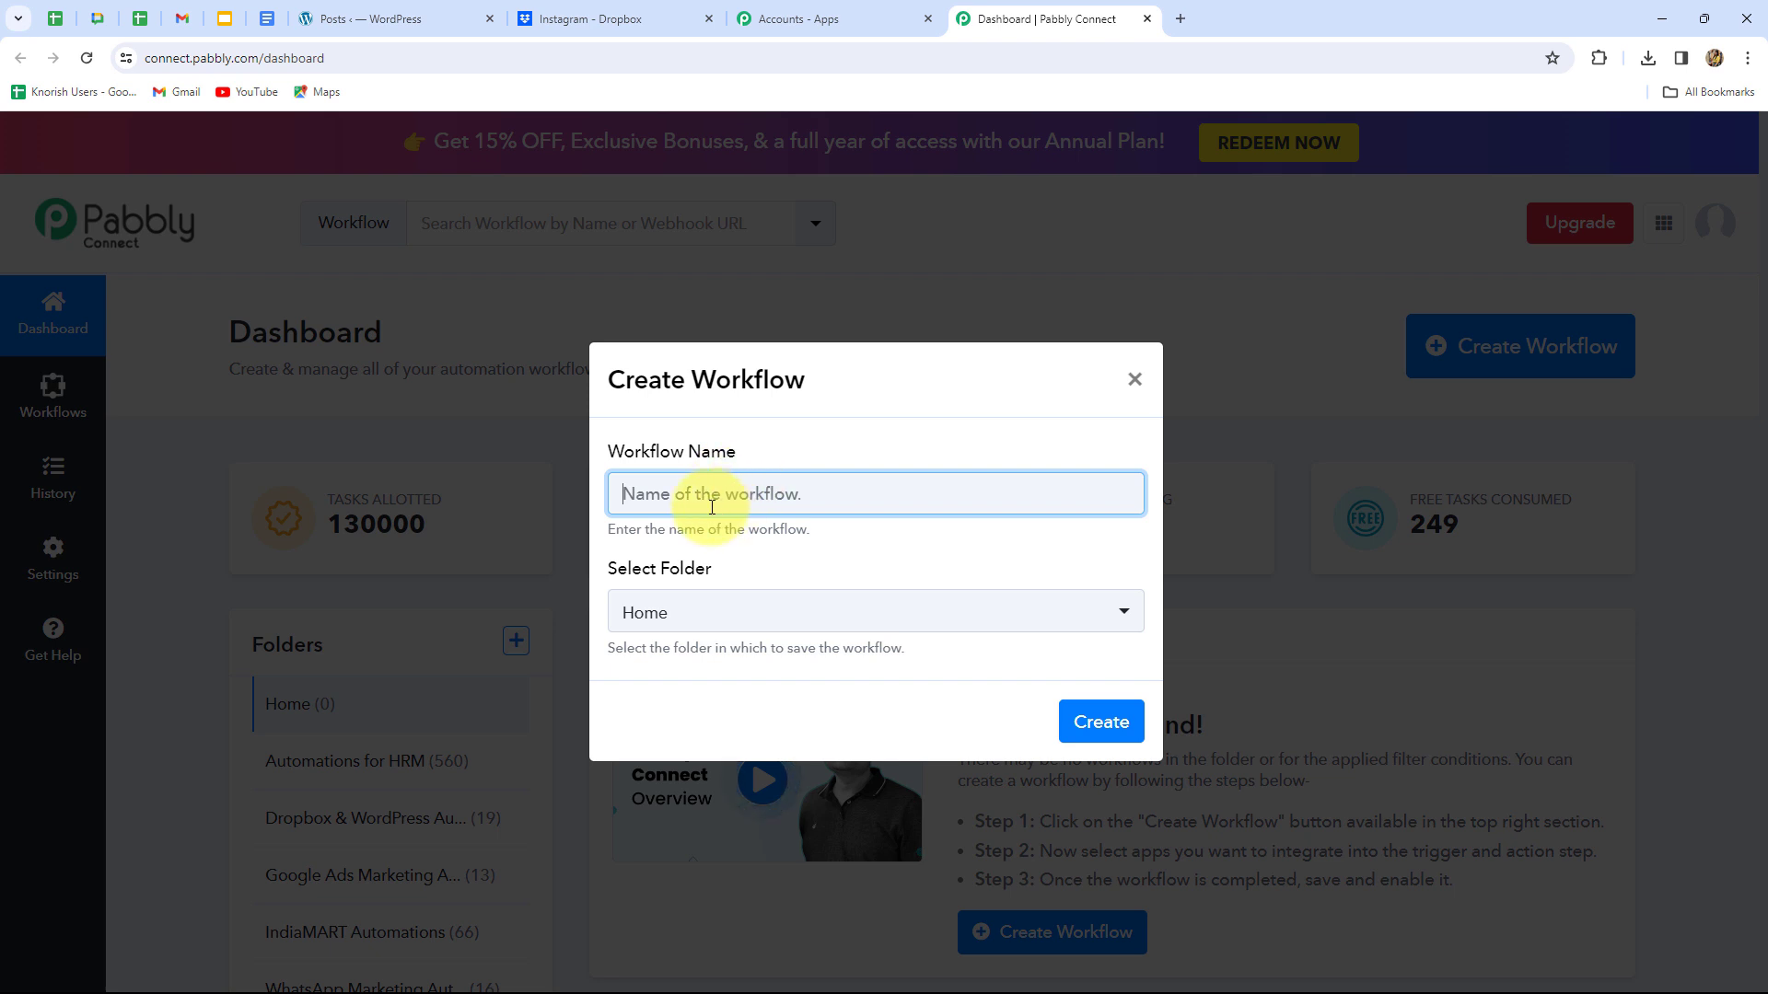
{"action": "type", "text": "Create WordPress posts from Dropbox images"}
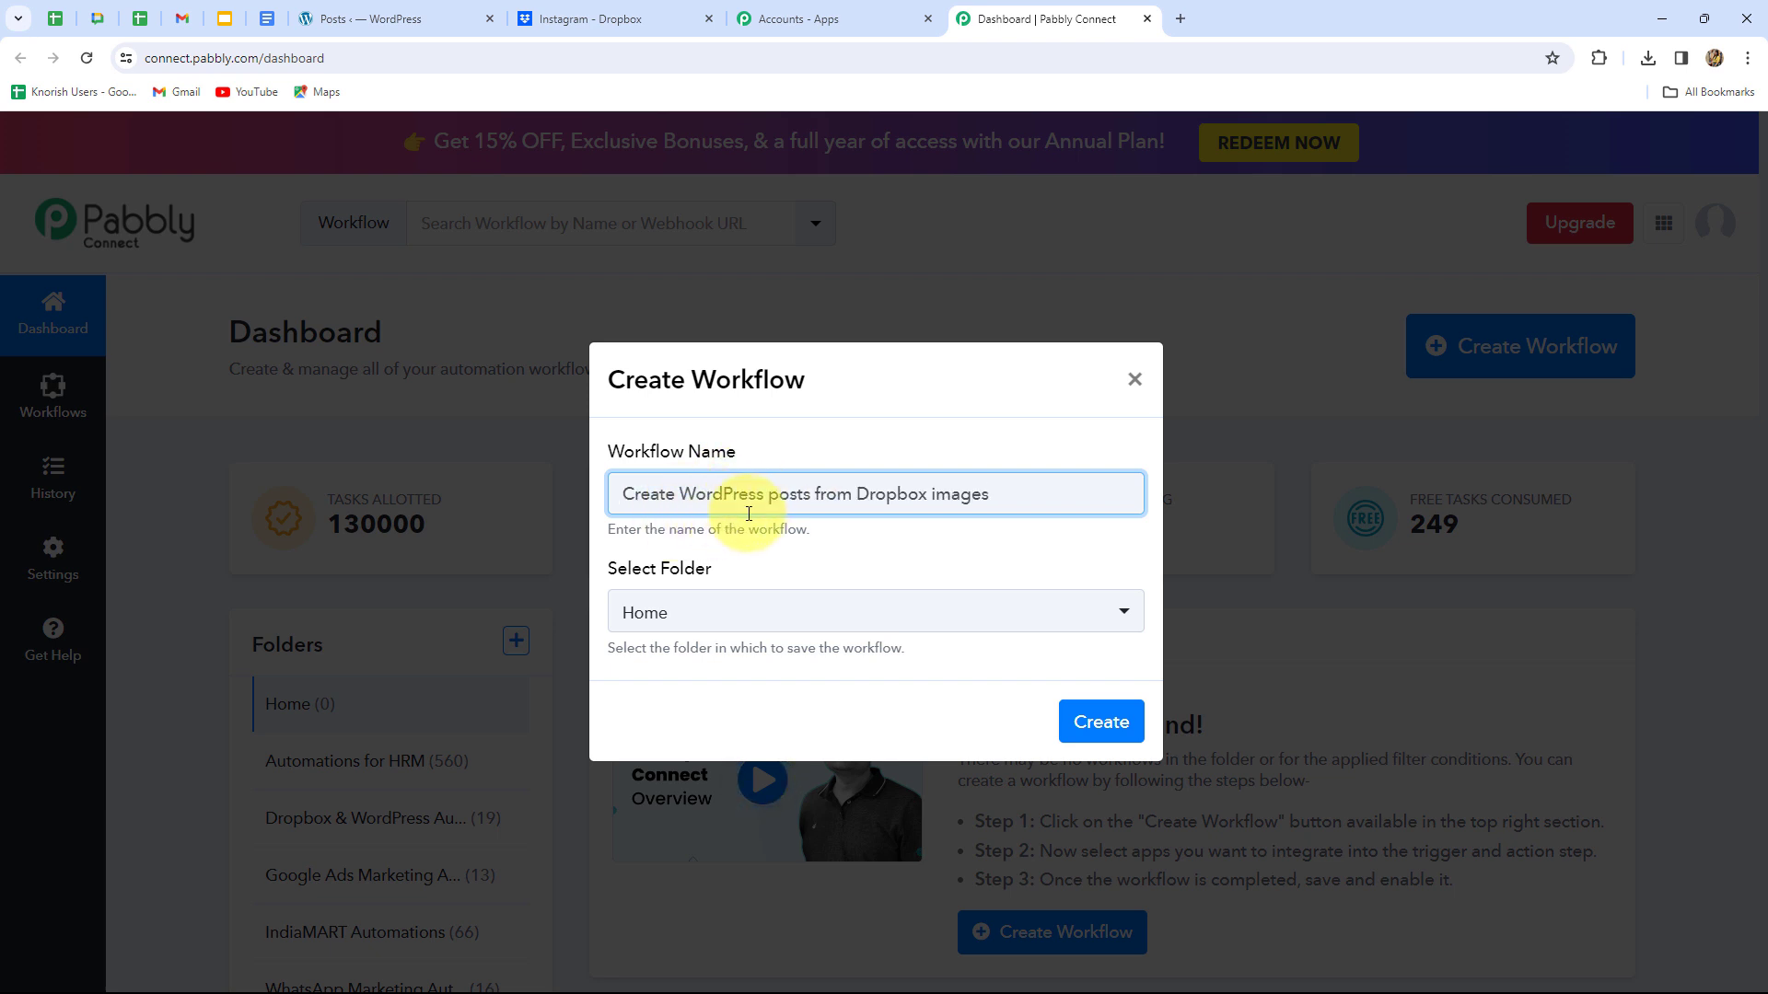
{"action": "left_click", "coordinate": [832, 613]}
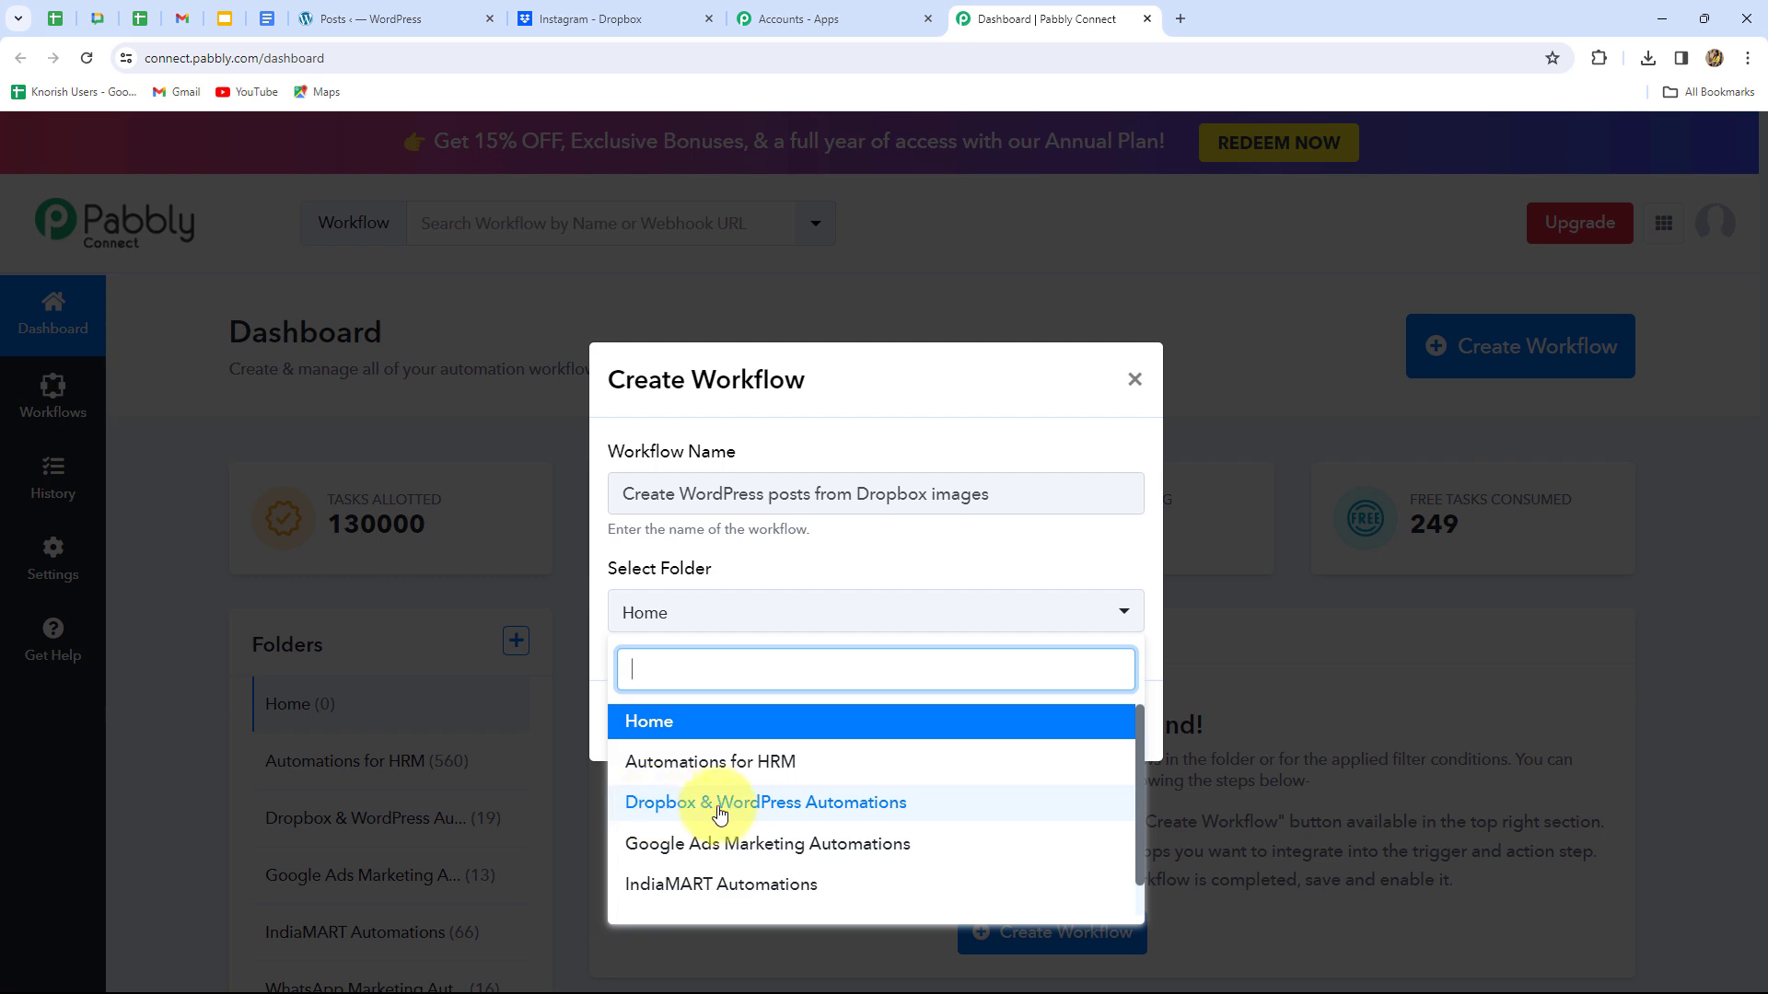
{"action": "left_click", "coordinate": [829, 802]}
{"action": "left_click", "coordinate": [1087, 721]}
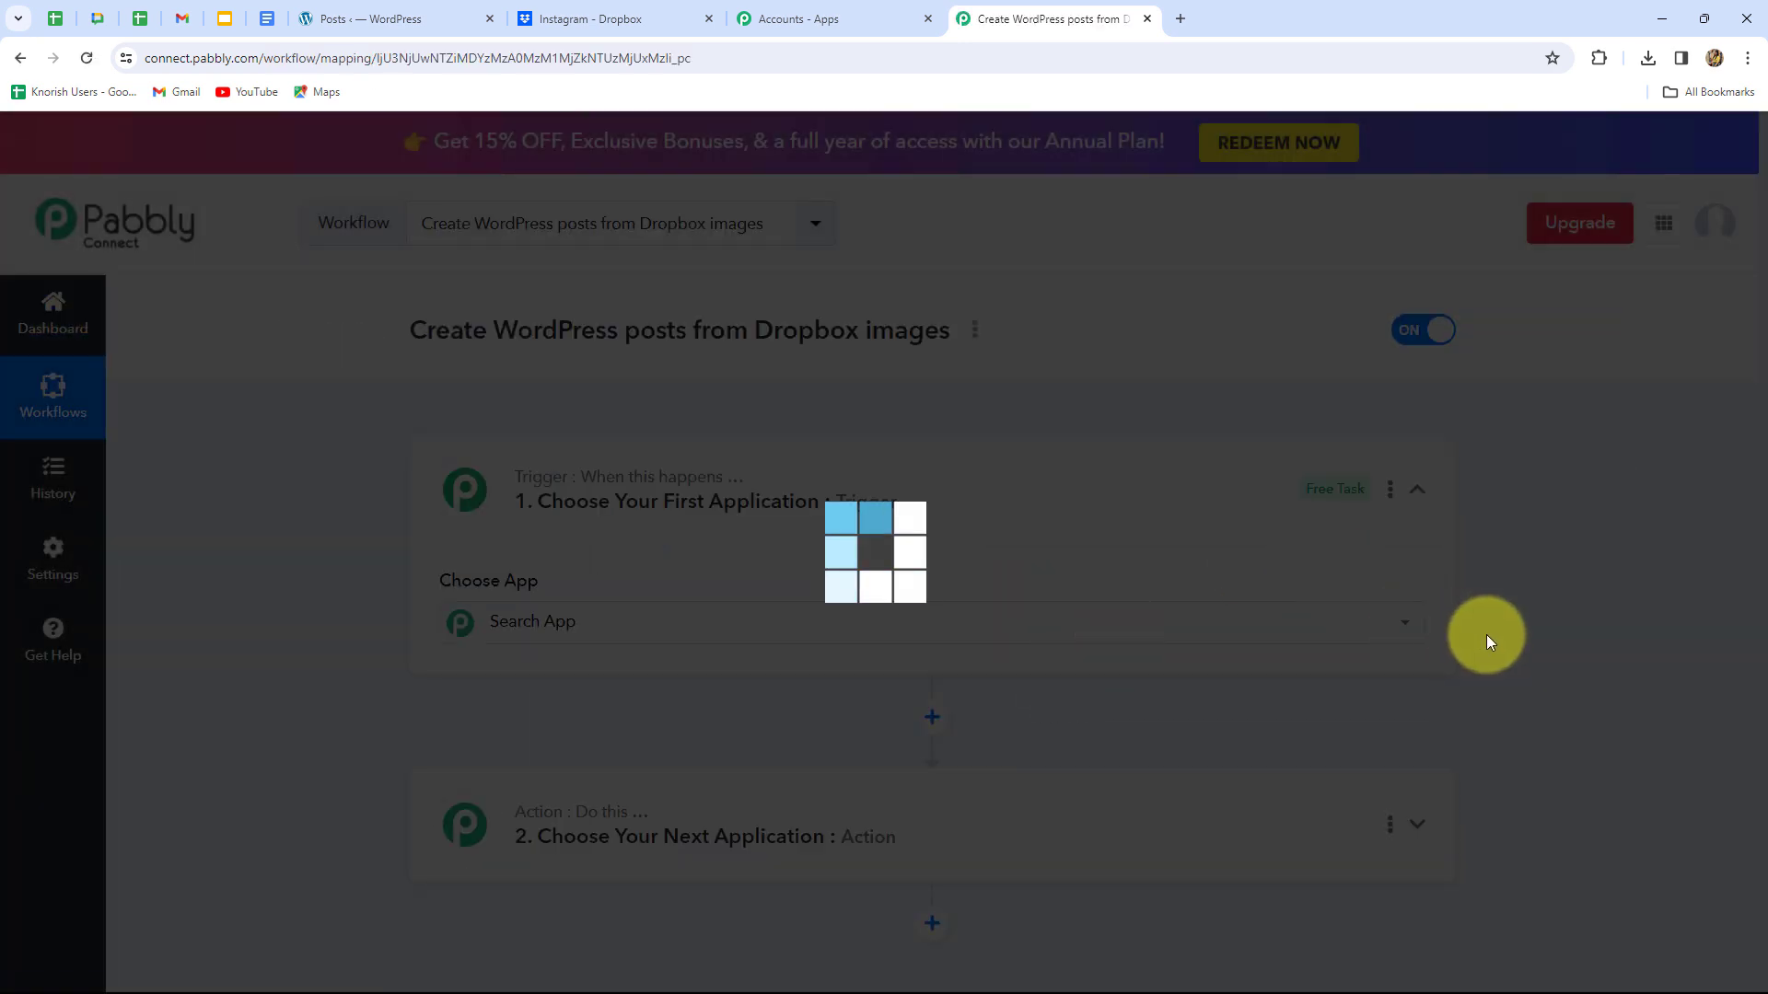
Set the workflow's trigger application to Dropbox with New File as the trigger event.
{"action": "scroll", "coordinate": [1605, 642], "scroll_direction": "down", "scroll_amount": 4}
{"action": "scroll", "coordinate": [1604, 643], "scroll_direction": "up", "scroll_amount": 2}
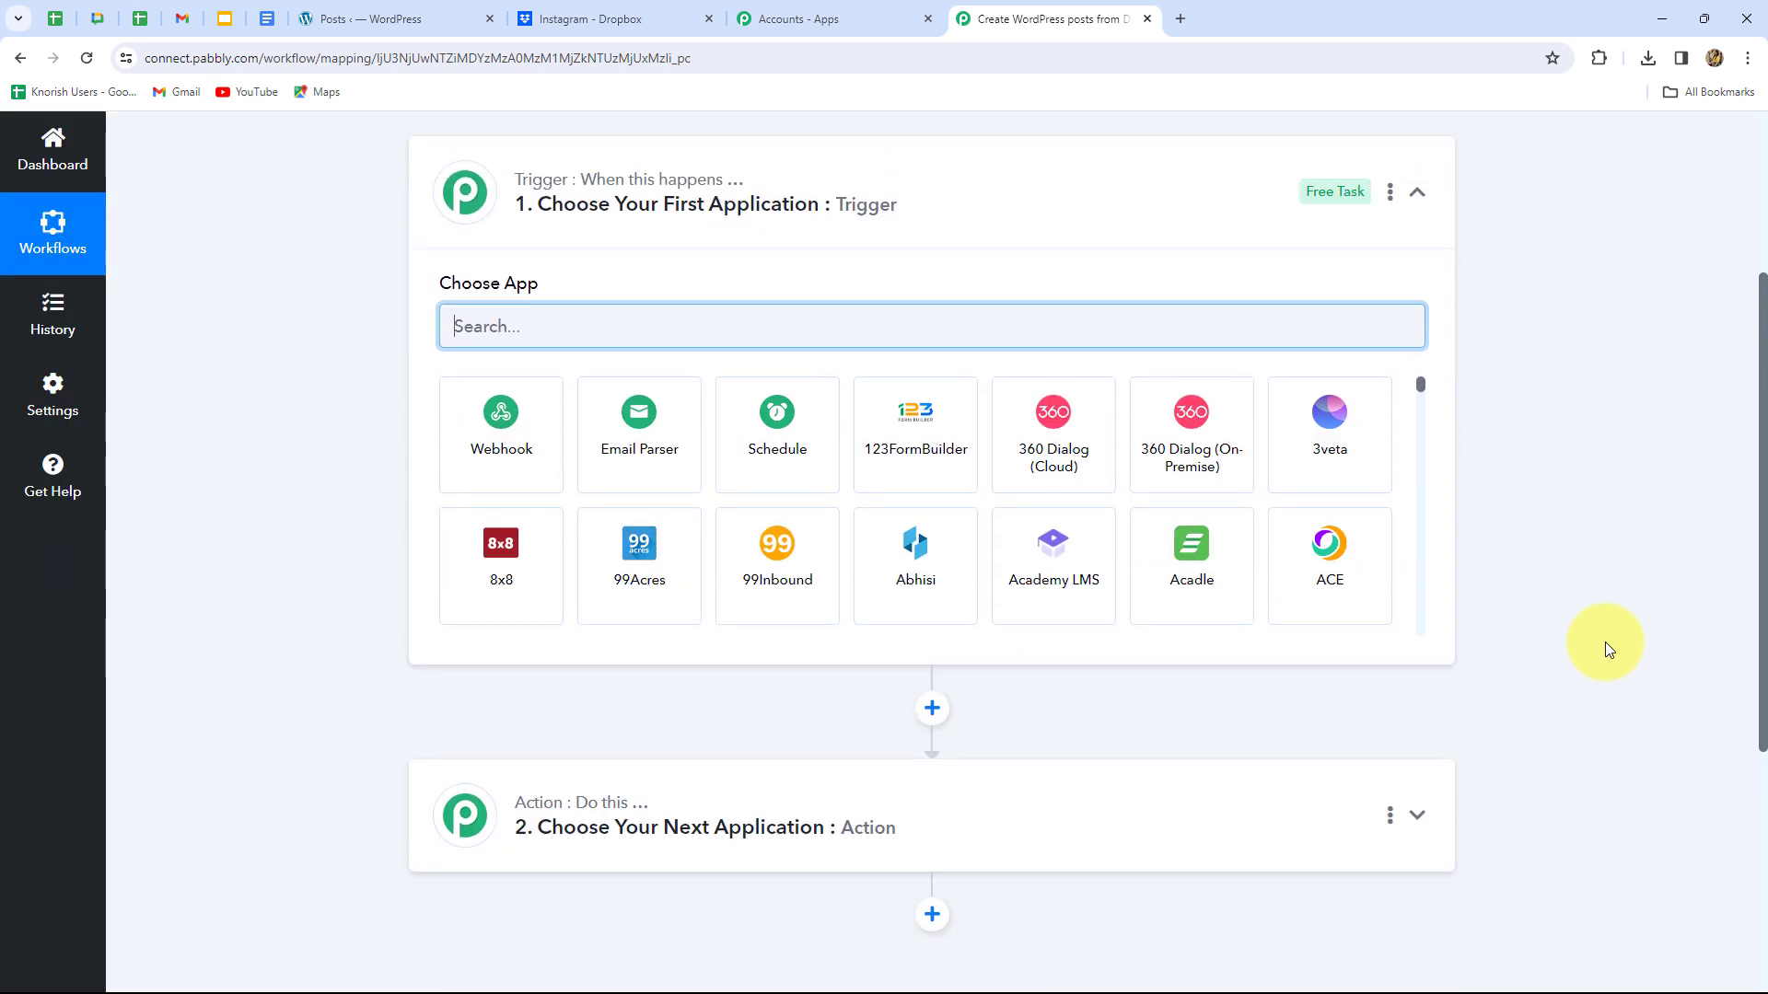
{"action": "scroll", "coordinate": [1605, 642], "scroll_direction": "down", "scroll_amount": 1}
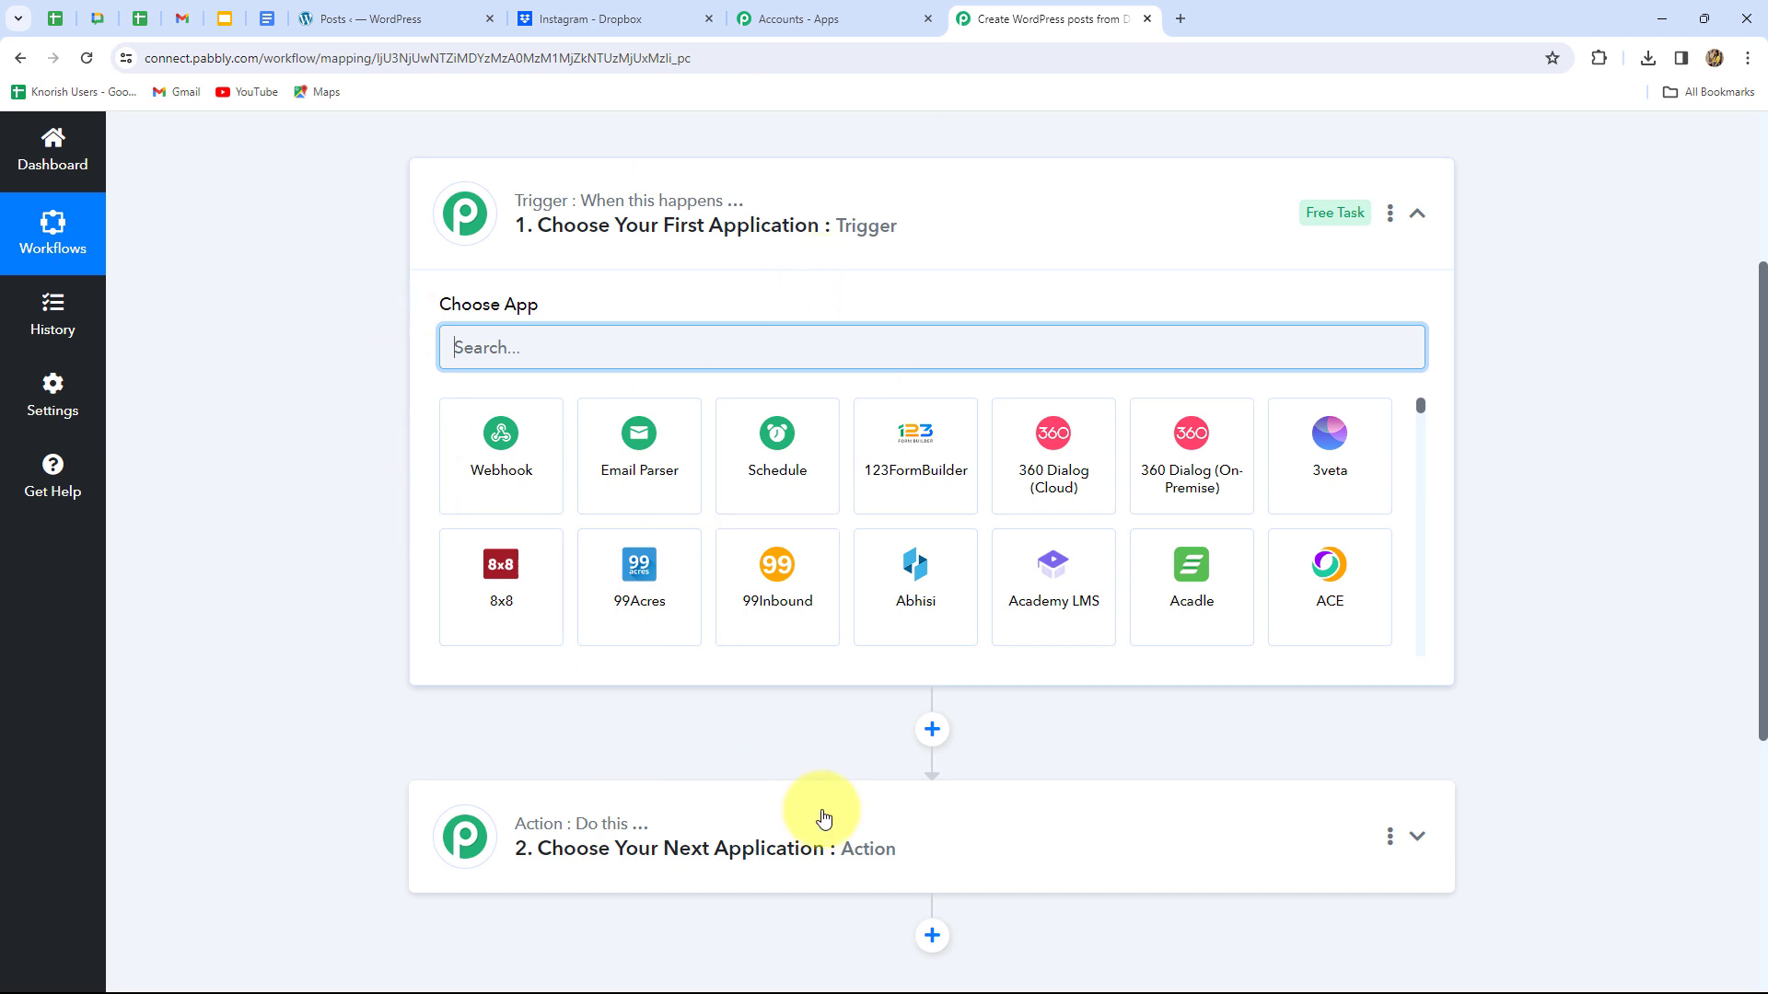
{"action": "scroll", "coordinate": [936, 877], "scroll_direction": "down", "scroll_amount": 2}
{"action": "scroll", "coordinate": [935, 877], "scroll_direction": "up", "scroll_amount": 2}
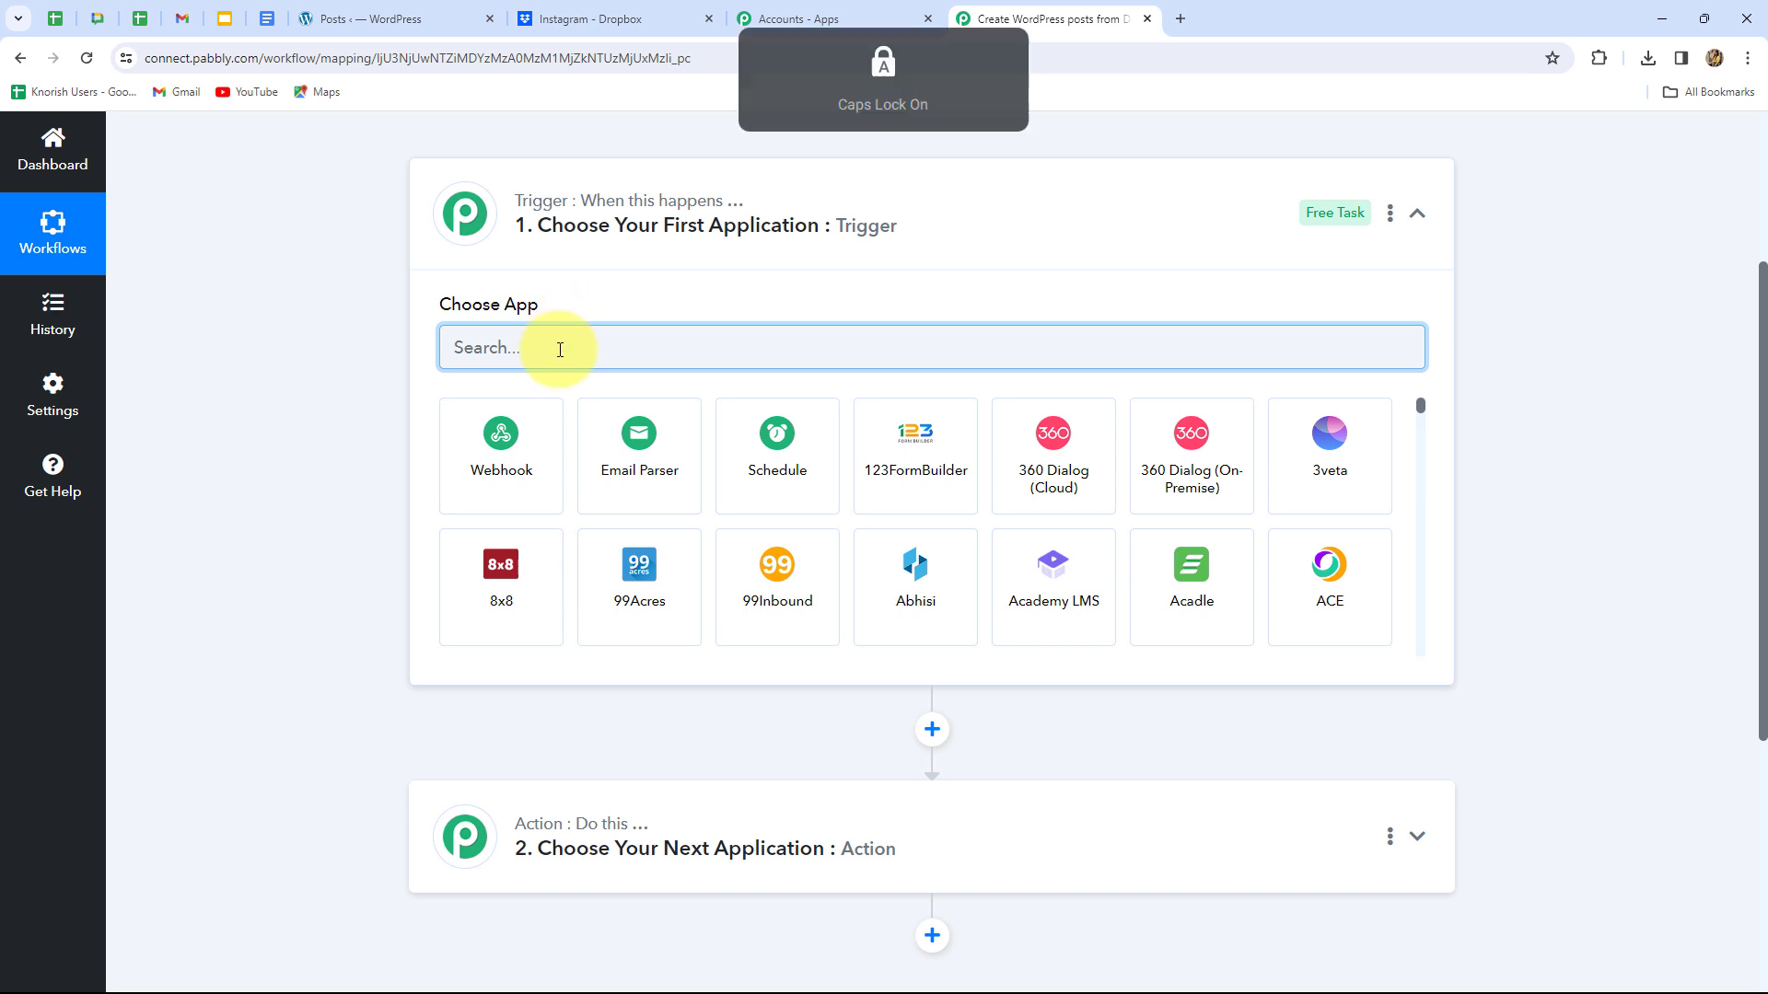
{"action": "type", "text": "Dro"}
{"action": "left_click", "coordinate": [504, 439]}
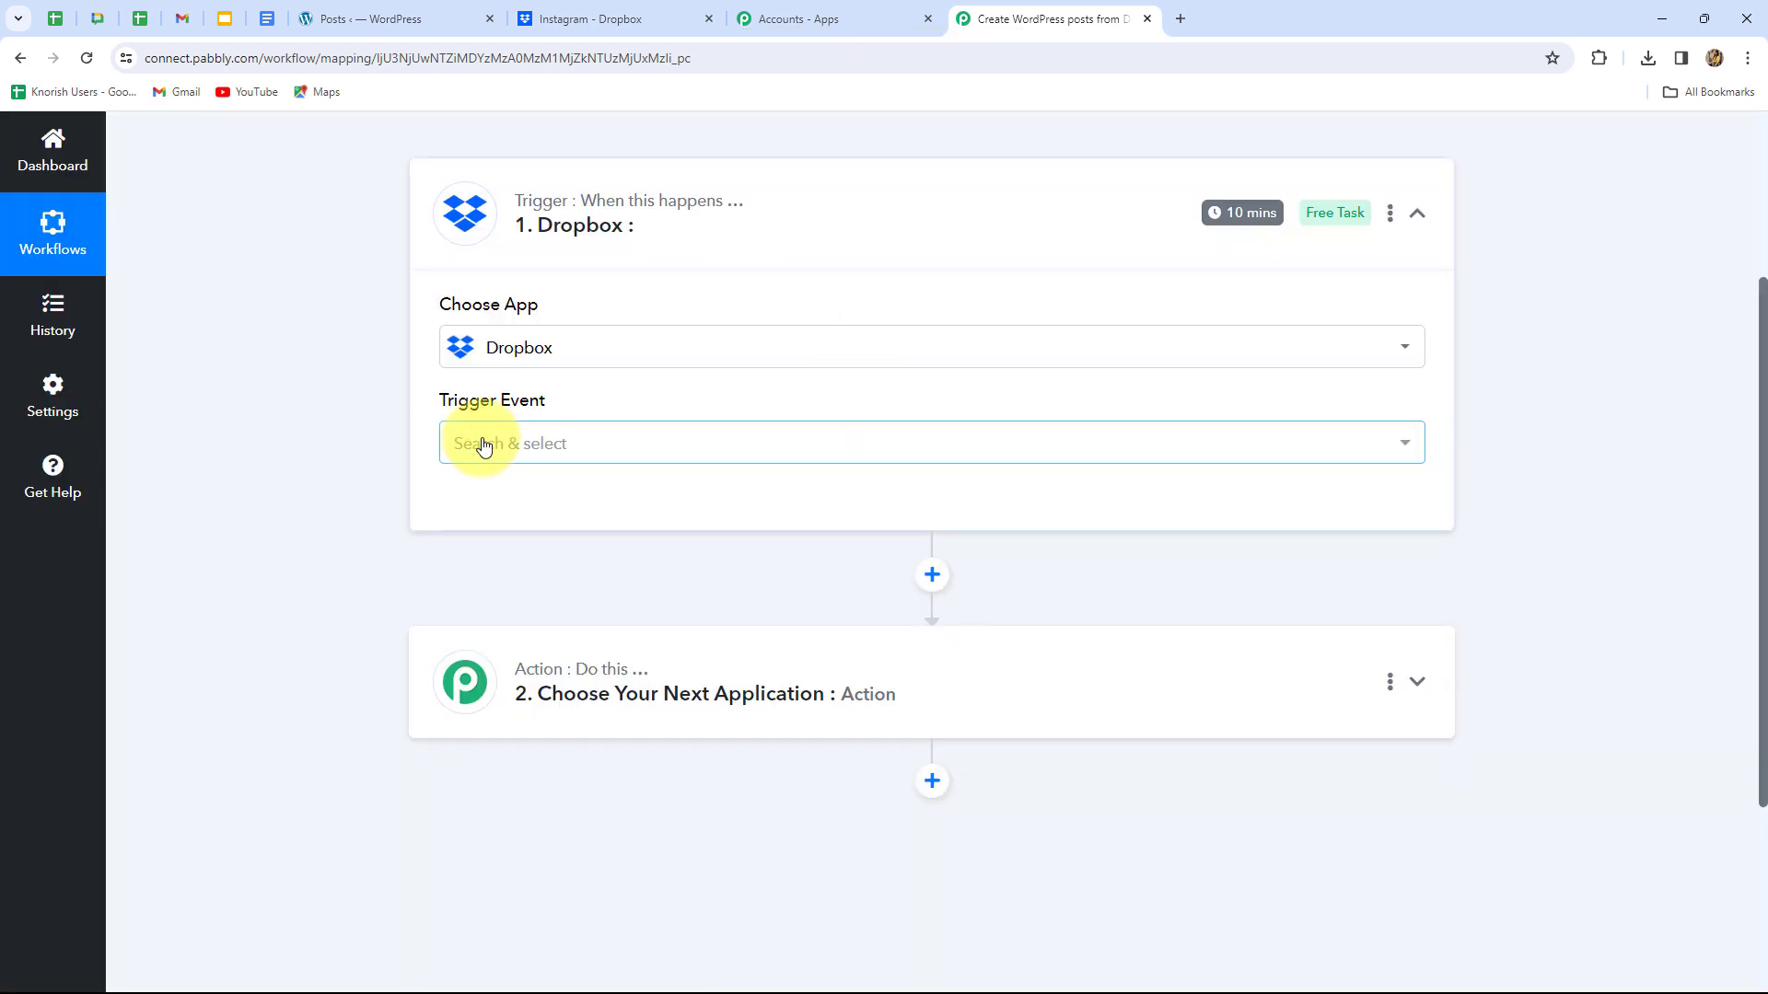
{"action": "left_click", "coordinate": [484, 446]}
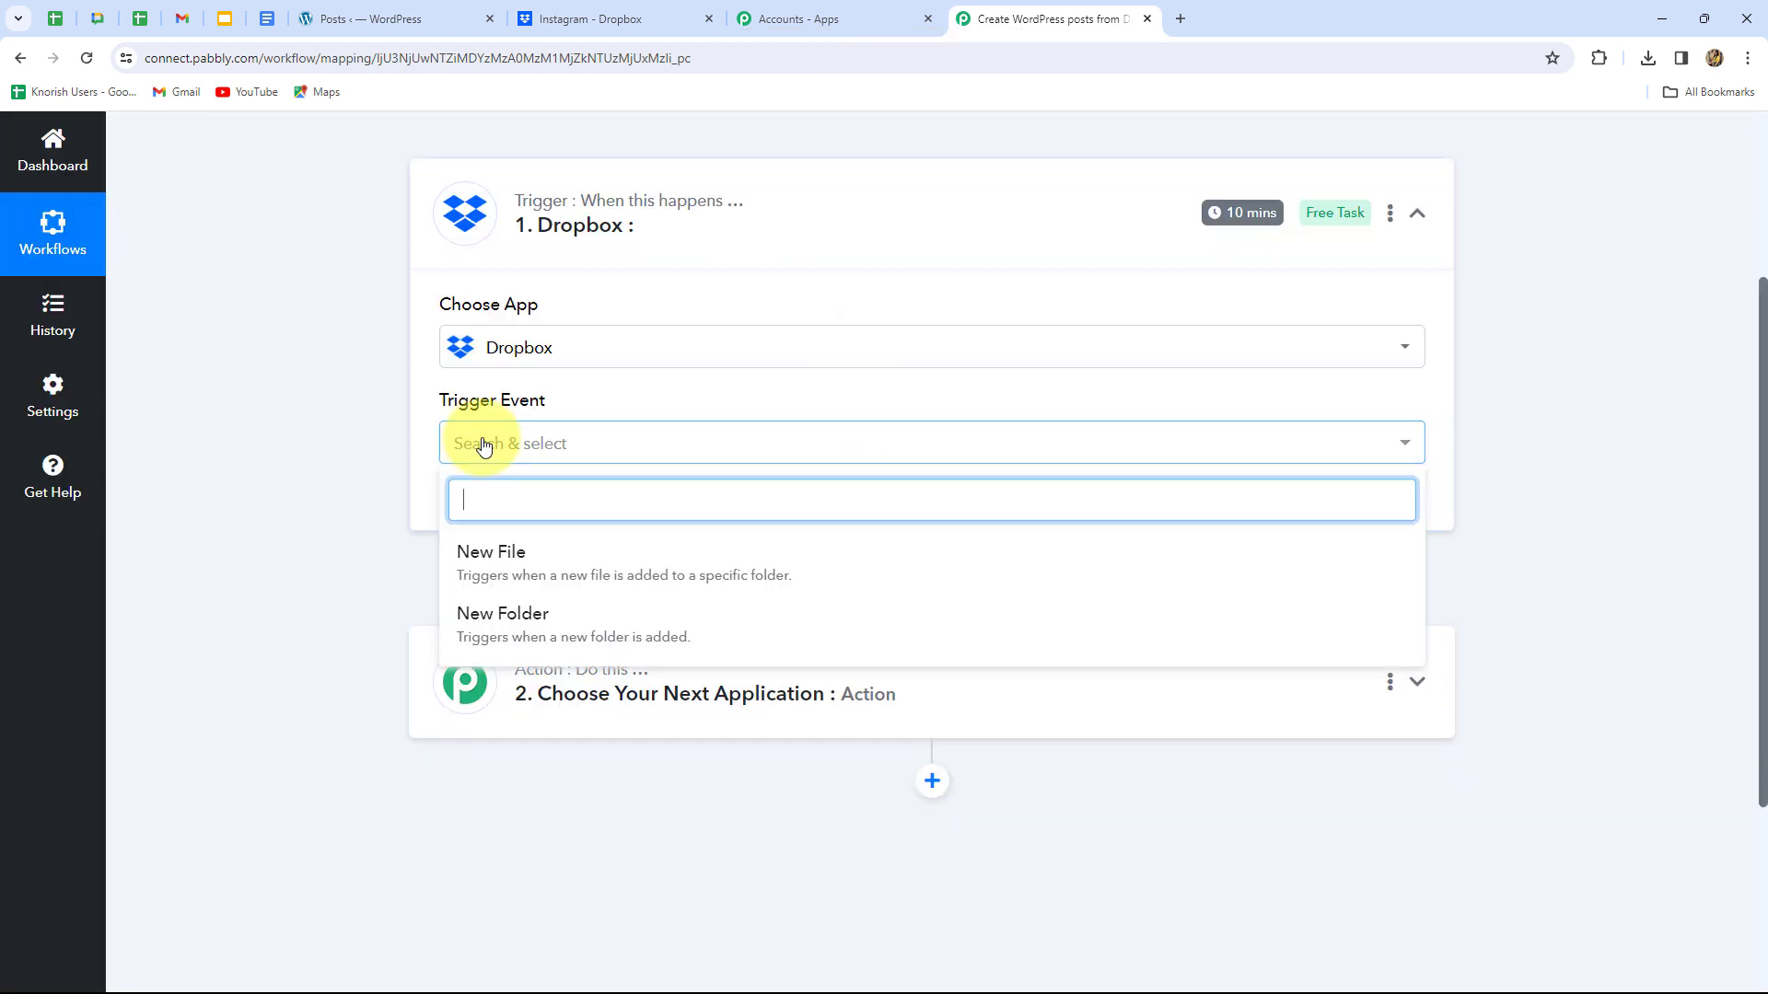
{"action": "left_click", "coordinate": [536, 571]}
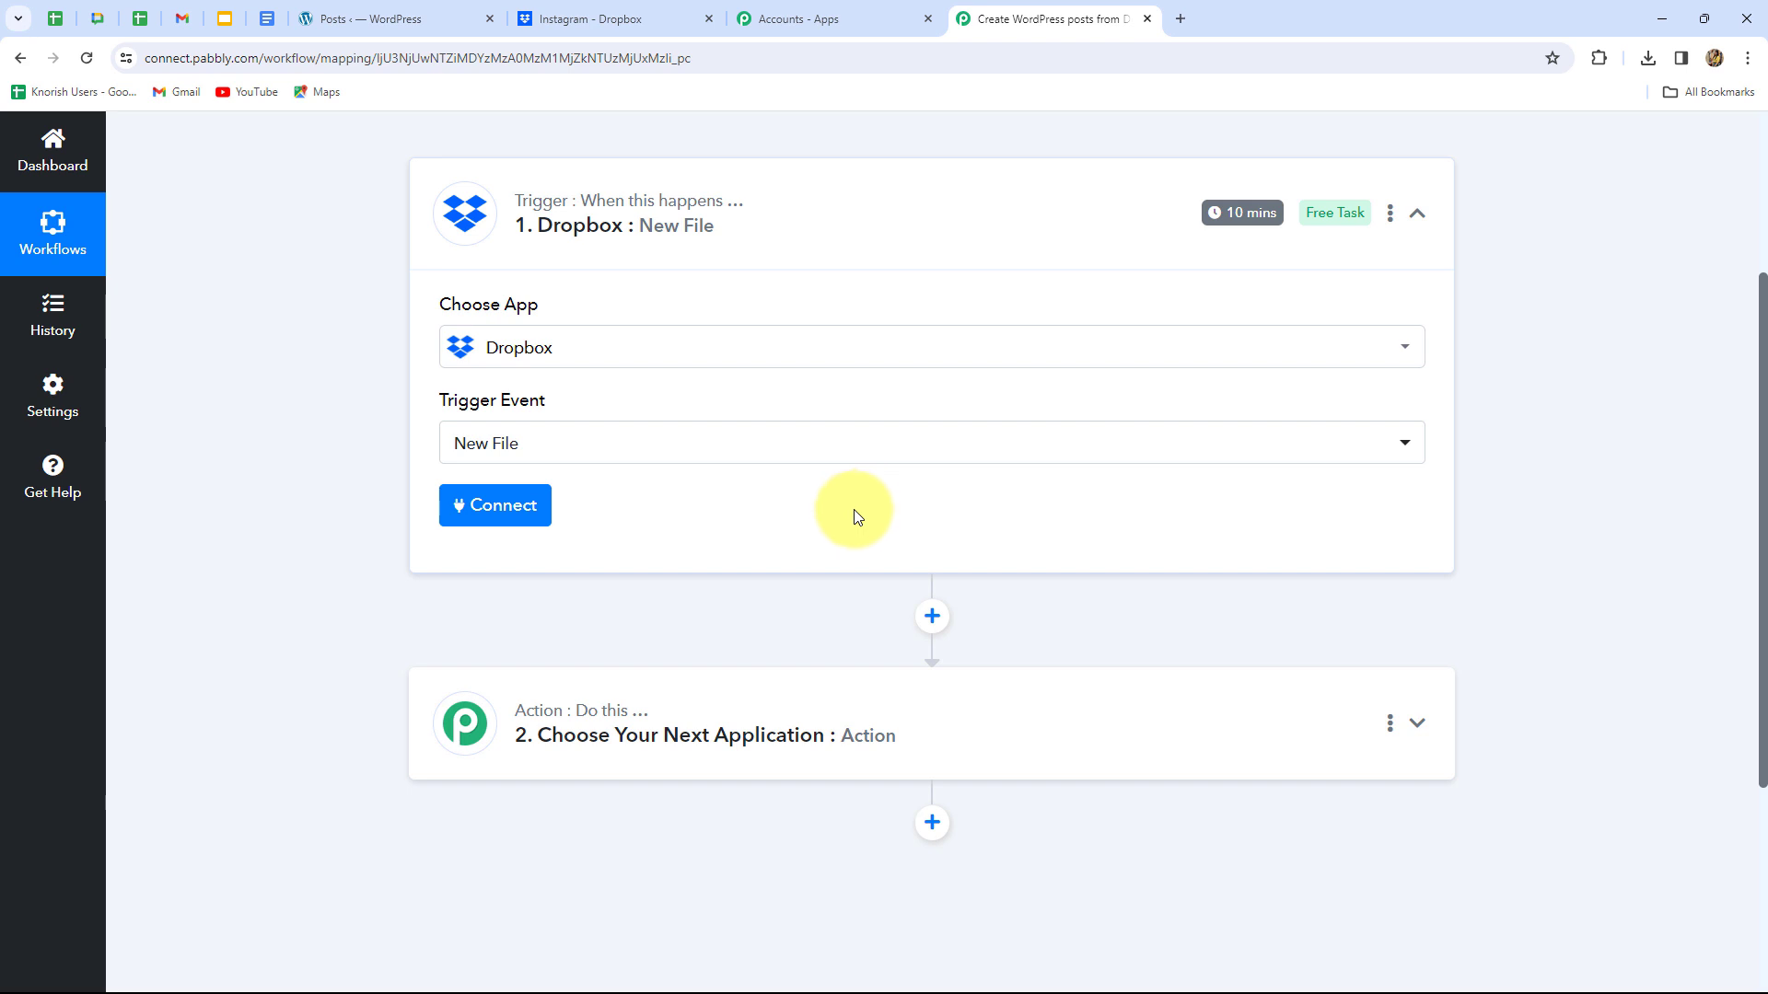
Connect the Dropbox trigger to the Dropbox account through a new connection, keeping the name Dropbox #3.
{"action": "left_click", "coordinate": [528, 505]}
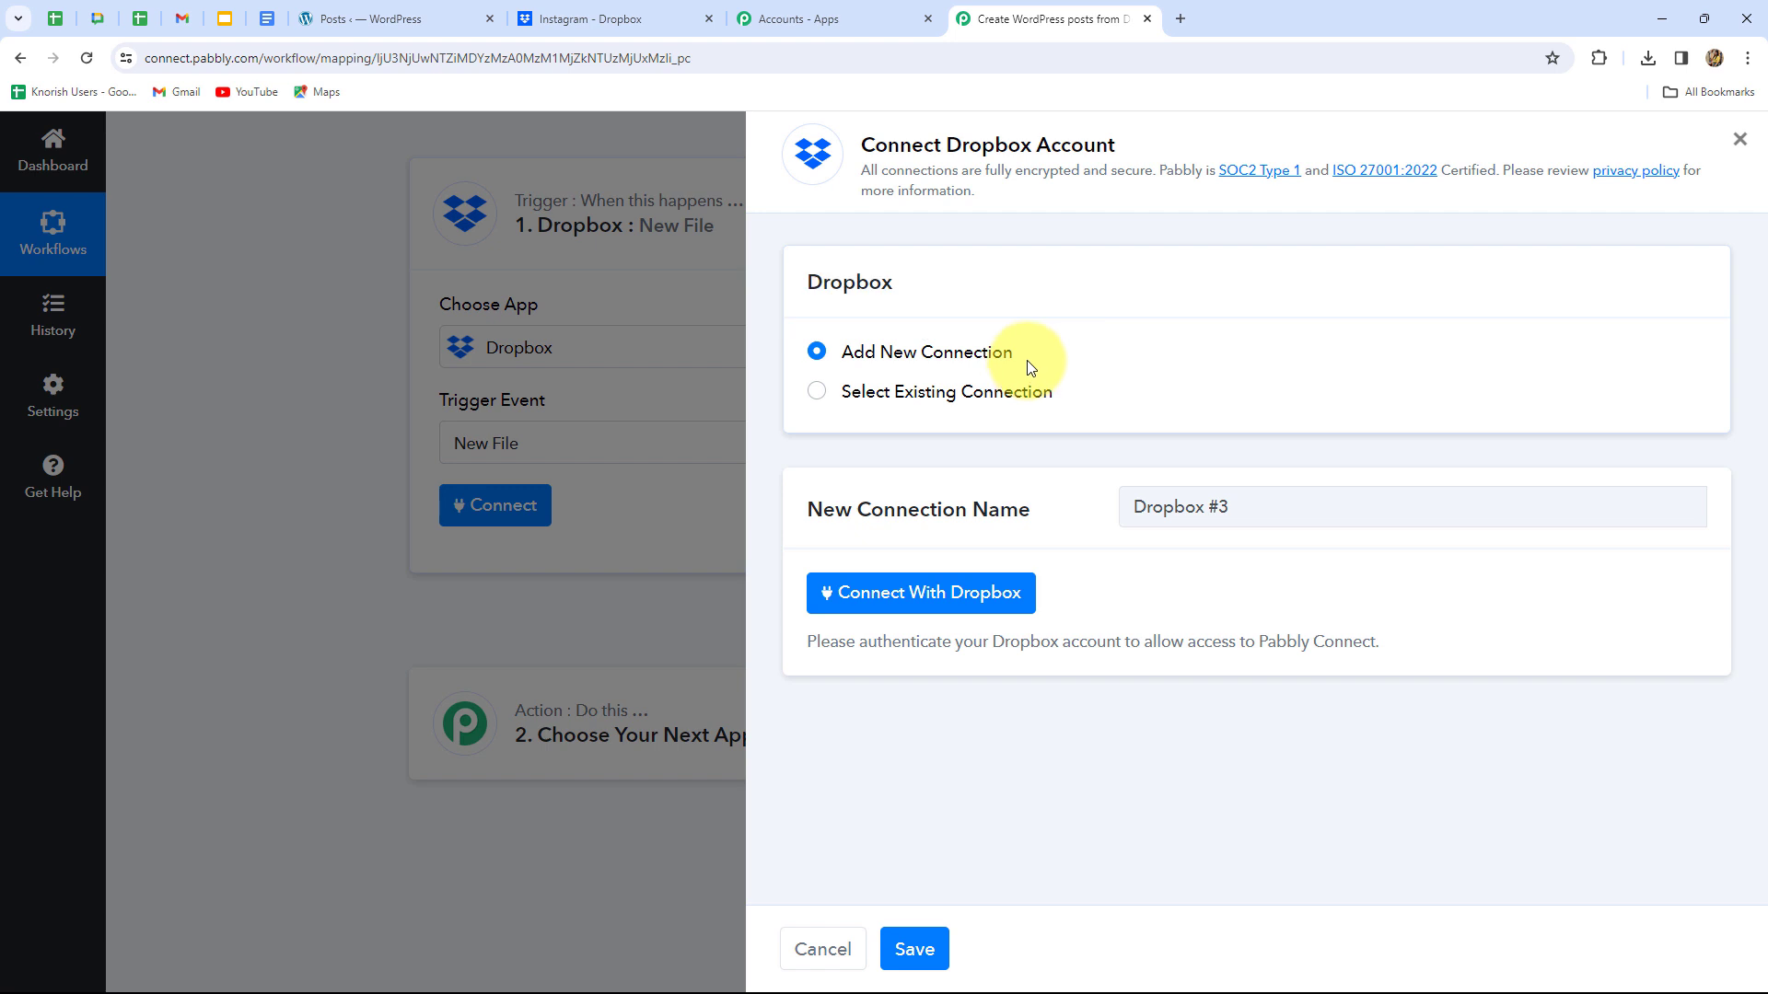
{"action": "left_click_drag", "start_coordinate": [864, 146], "coordinate": [1124, 145]}
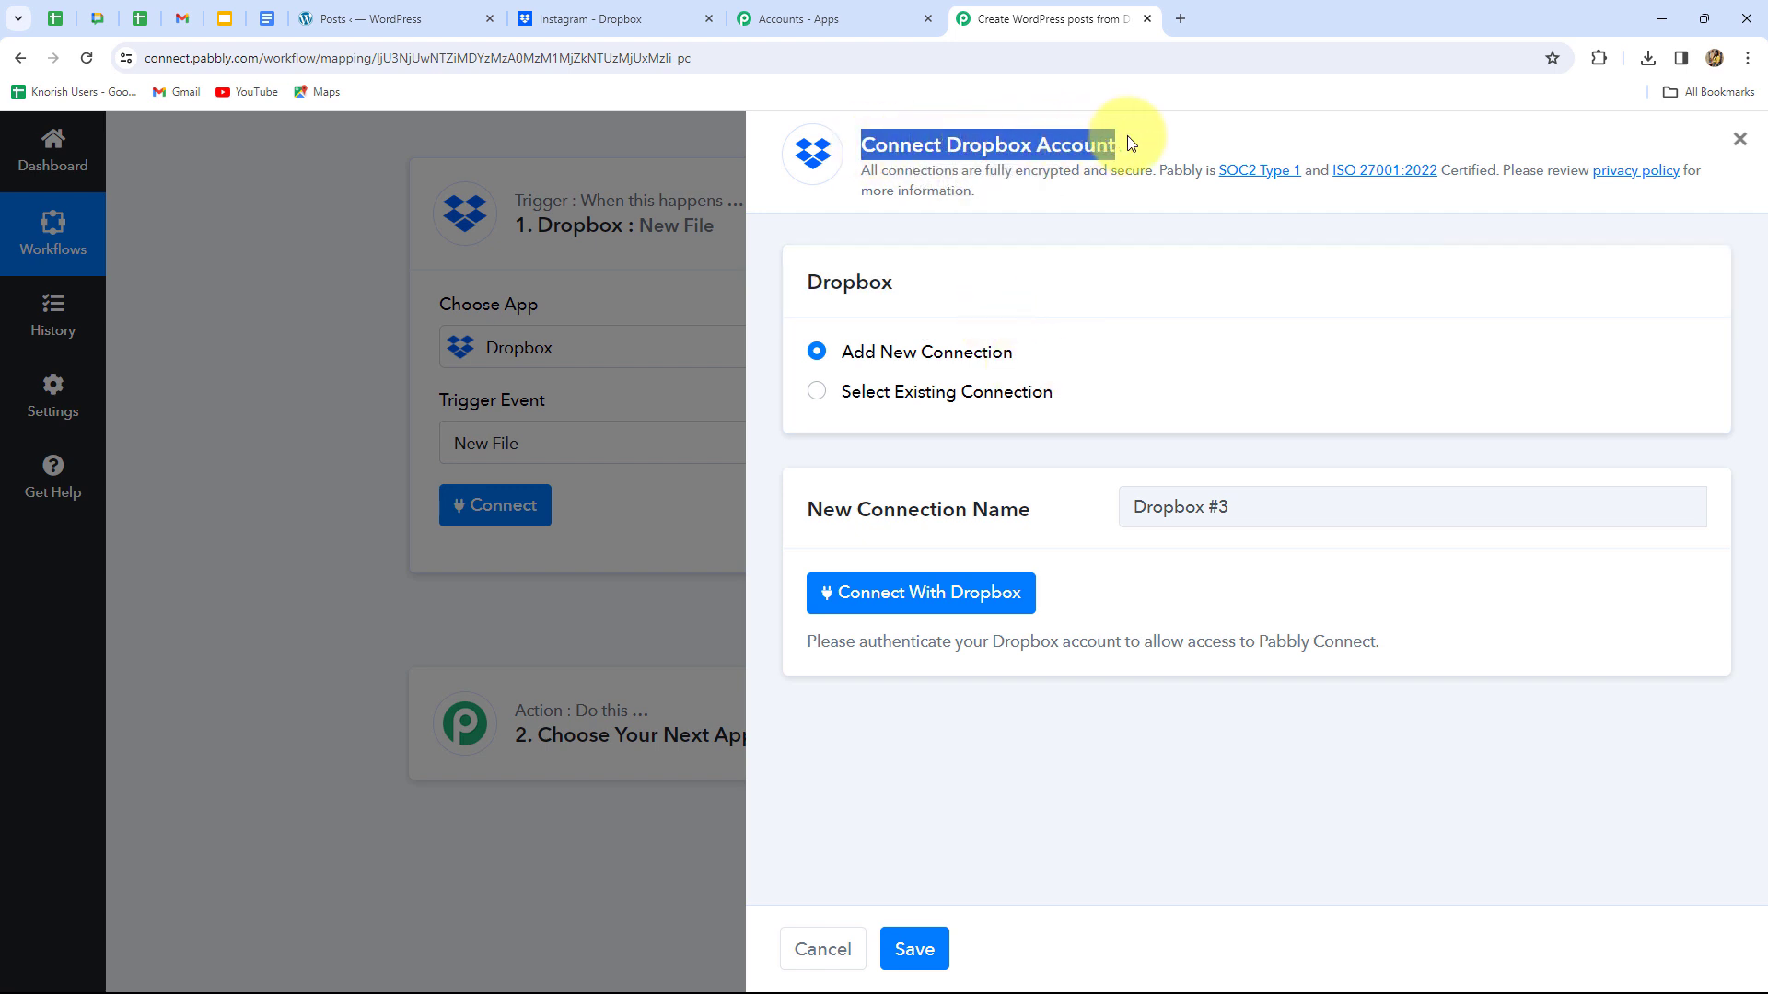
{"action": "left_click", "coordinate": [1109, 296]}
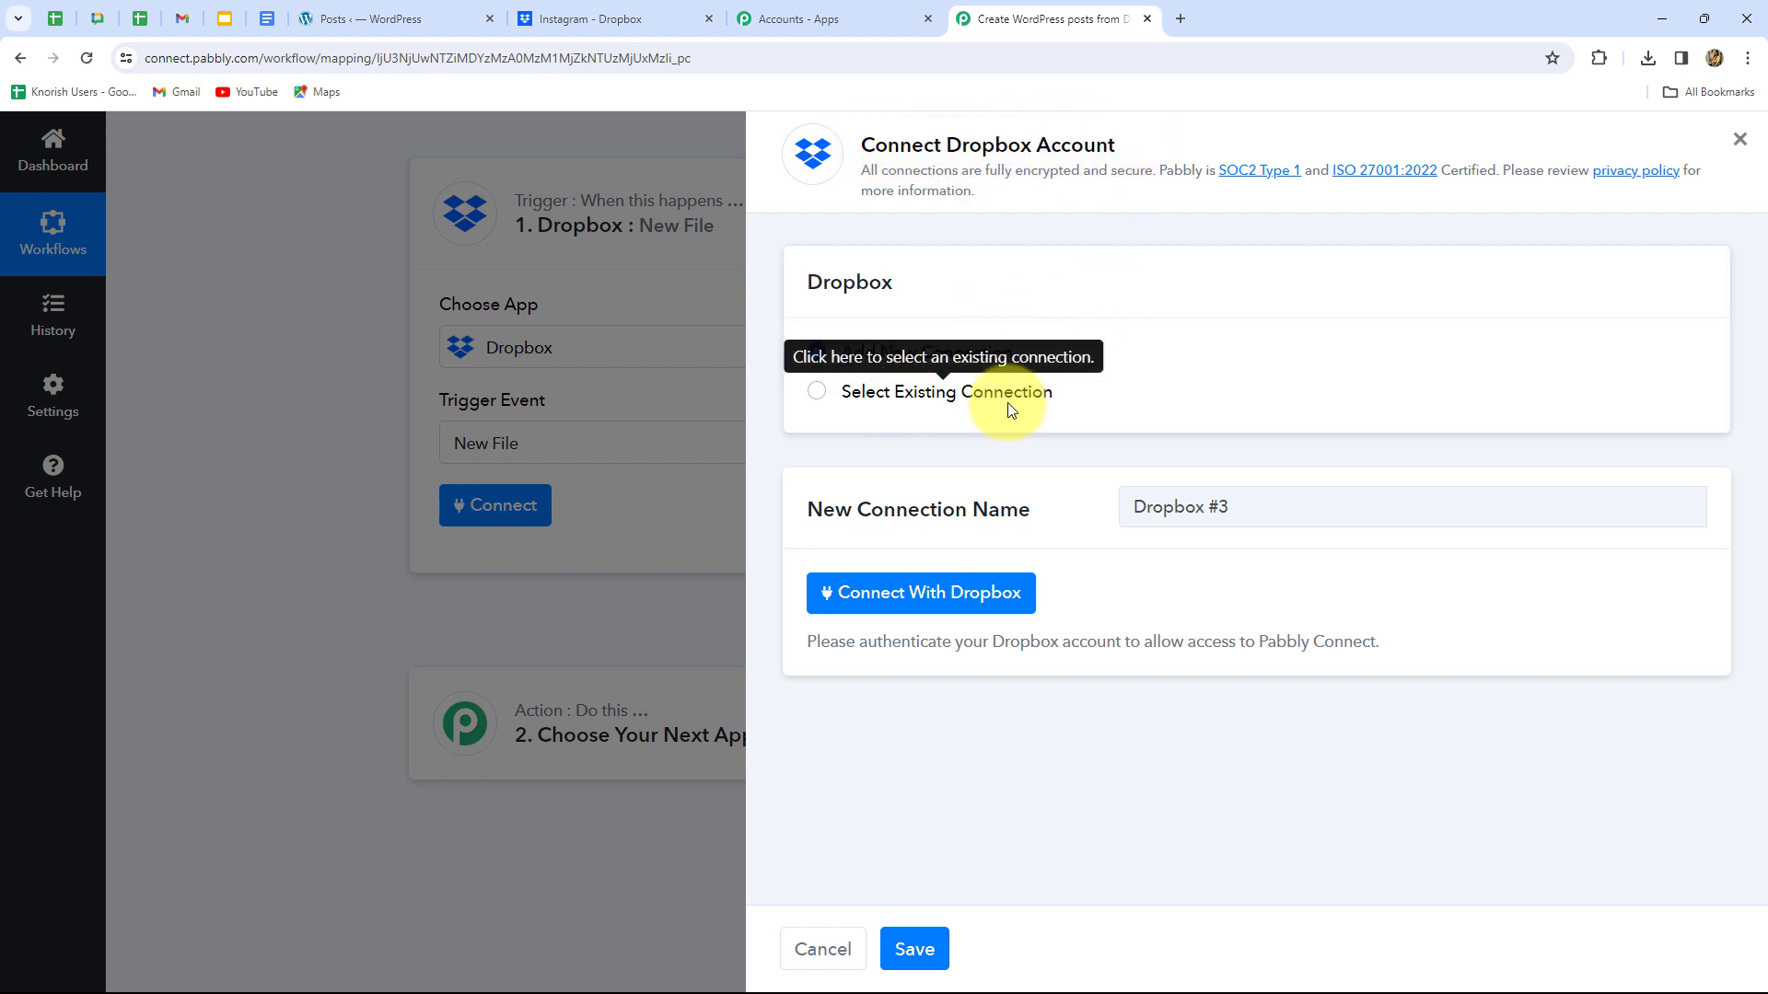
{"action": "left_click", "coordinate": [912, 607]}
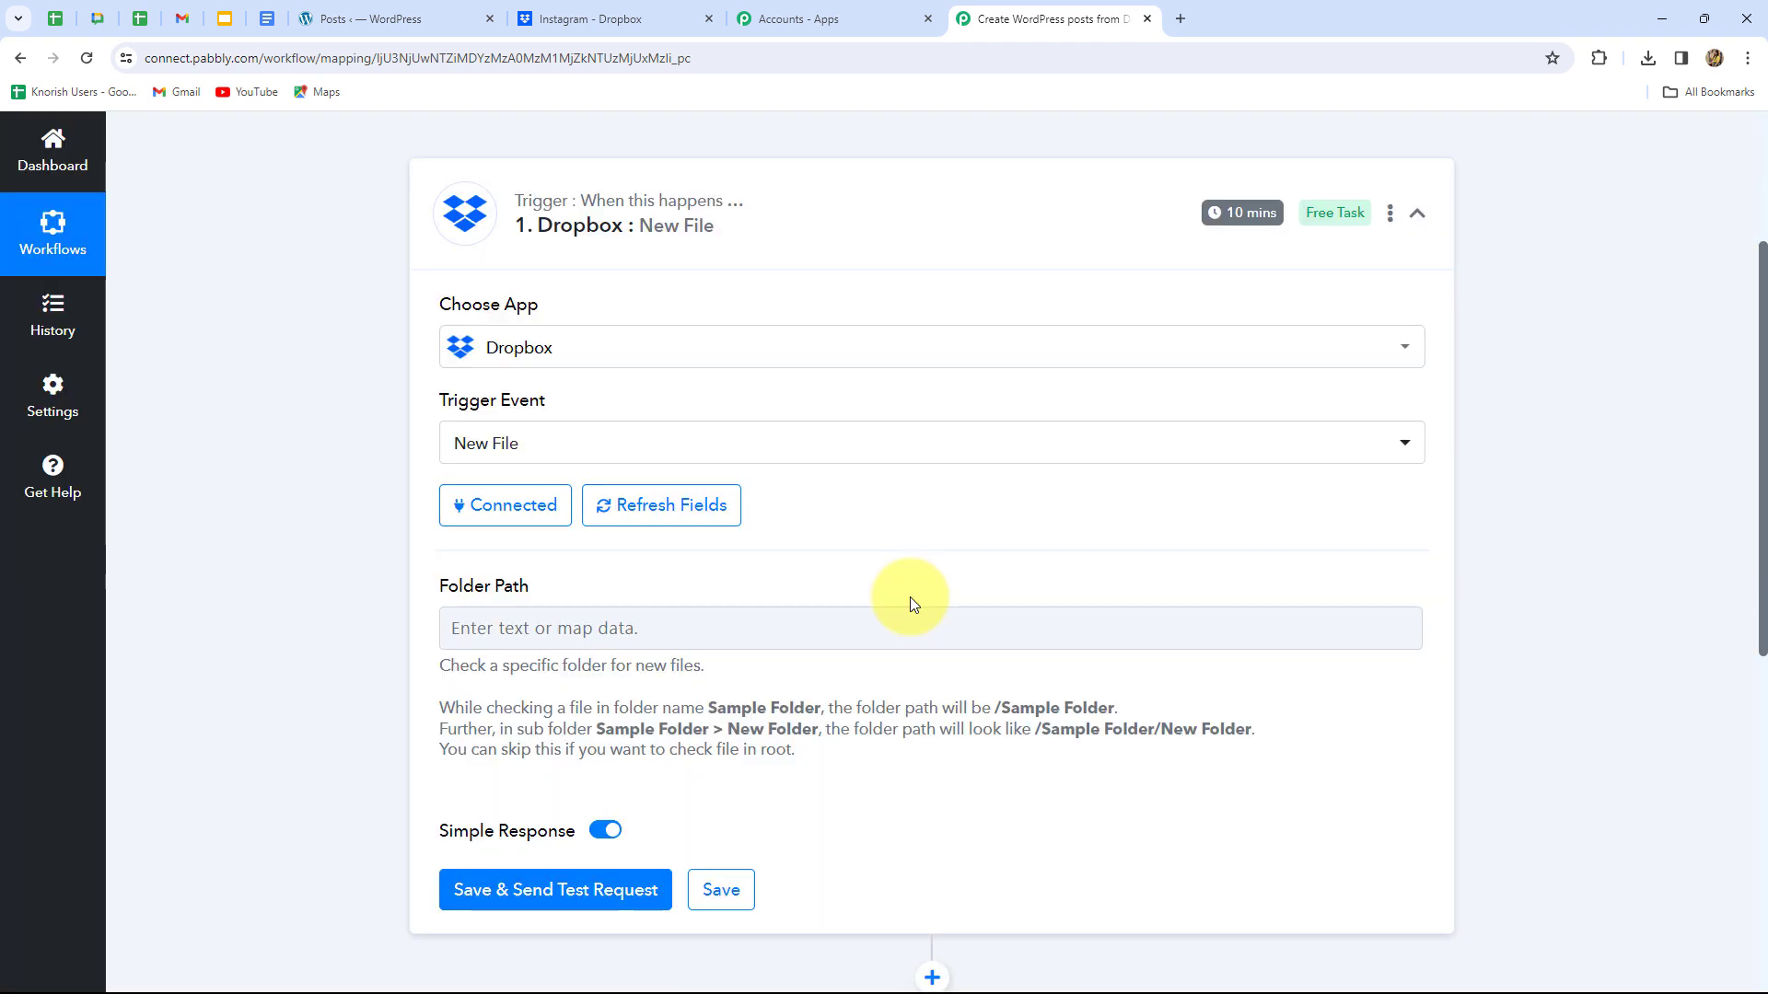
Check the Instagram folder in Dropbox and return to the trigger's Folder Path field in Pabbly Connect.
{"action": "left_click", "coordinate": [604, 21]}
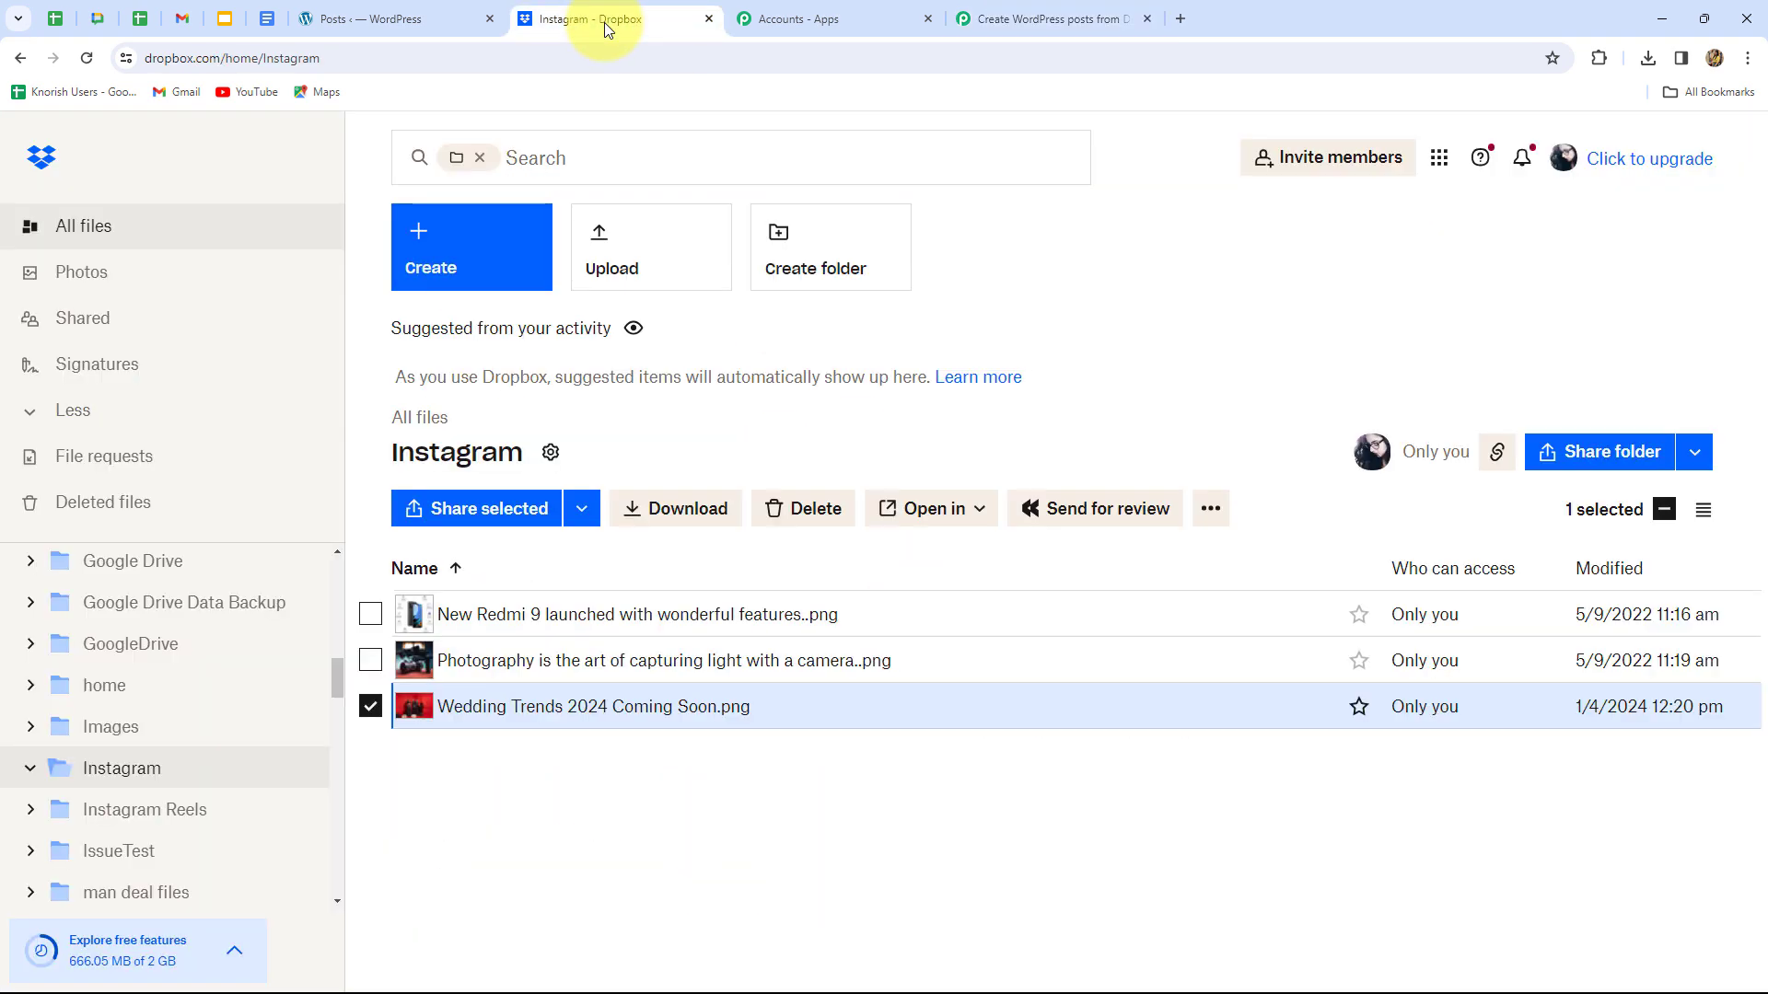
{"action": "left_click", "coordinate": [1045, 18]}
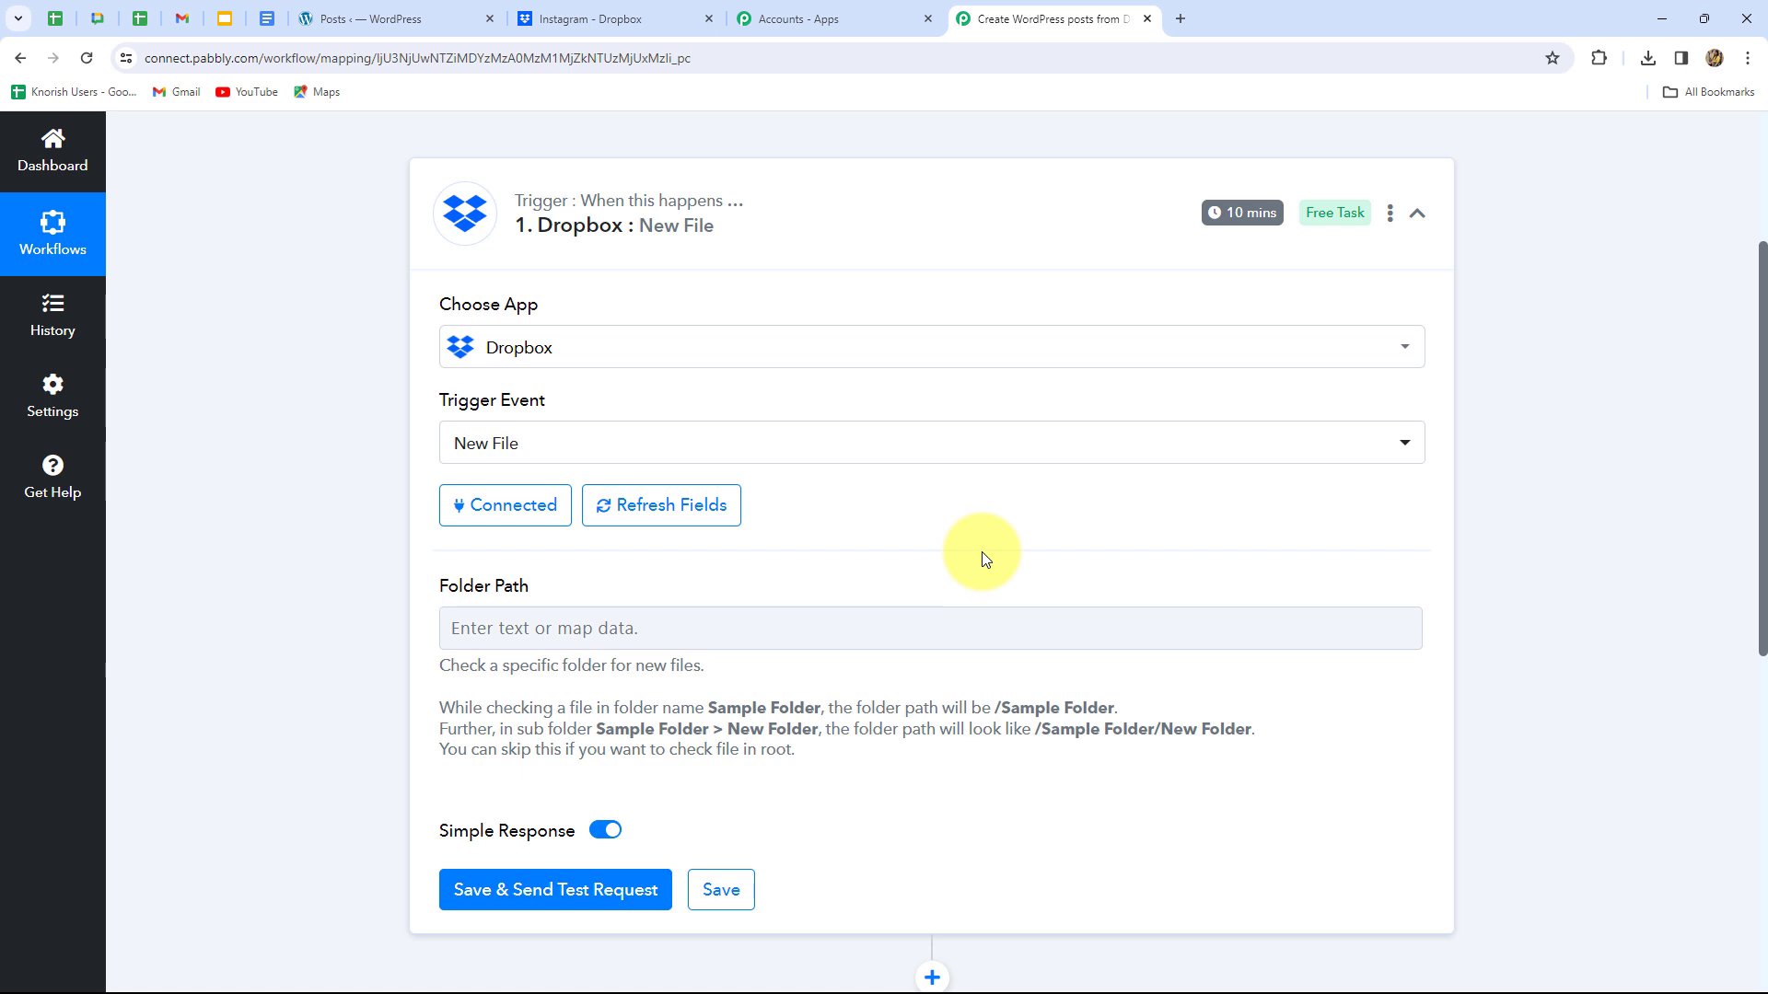
{"action": "left_click", "coordinate": [602, 20]}
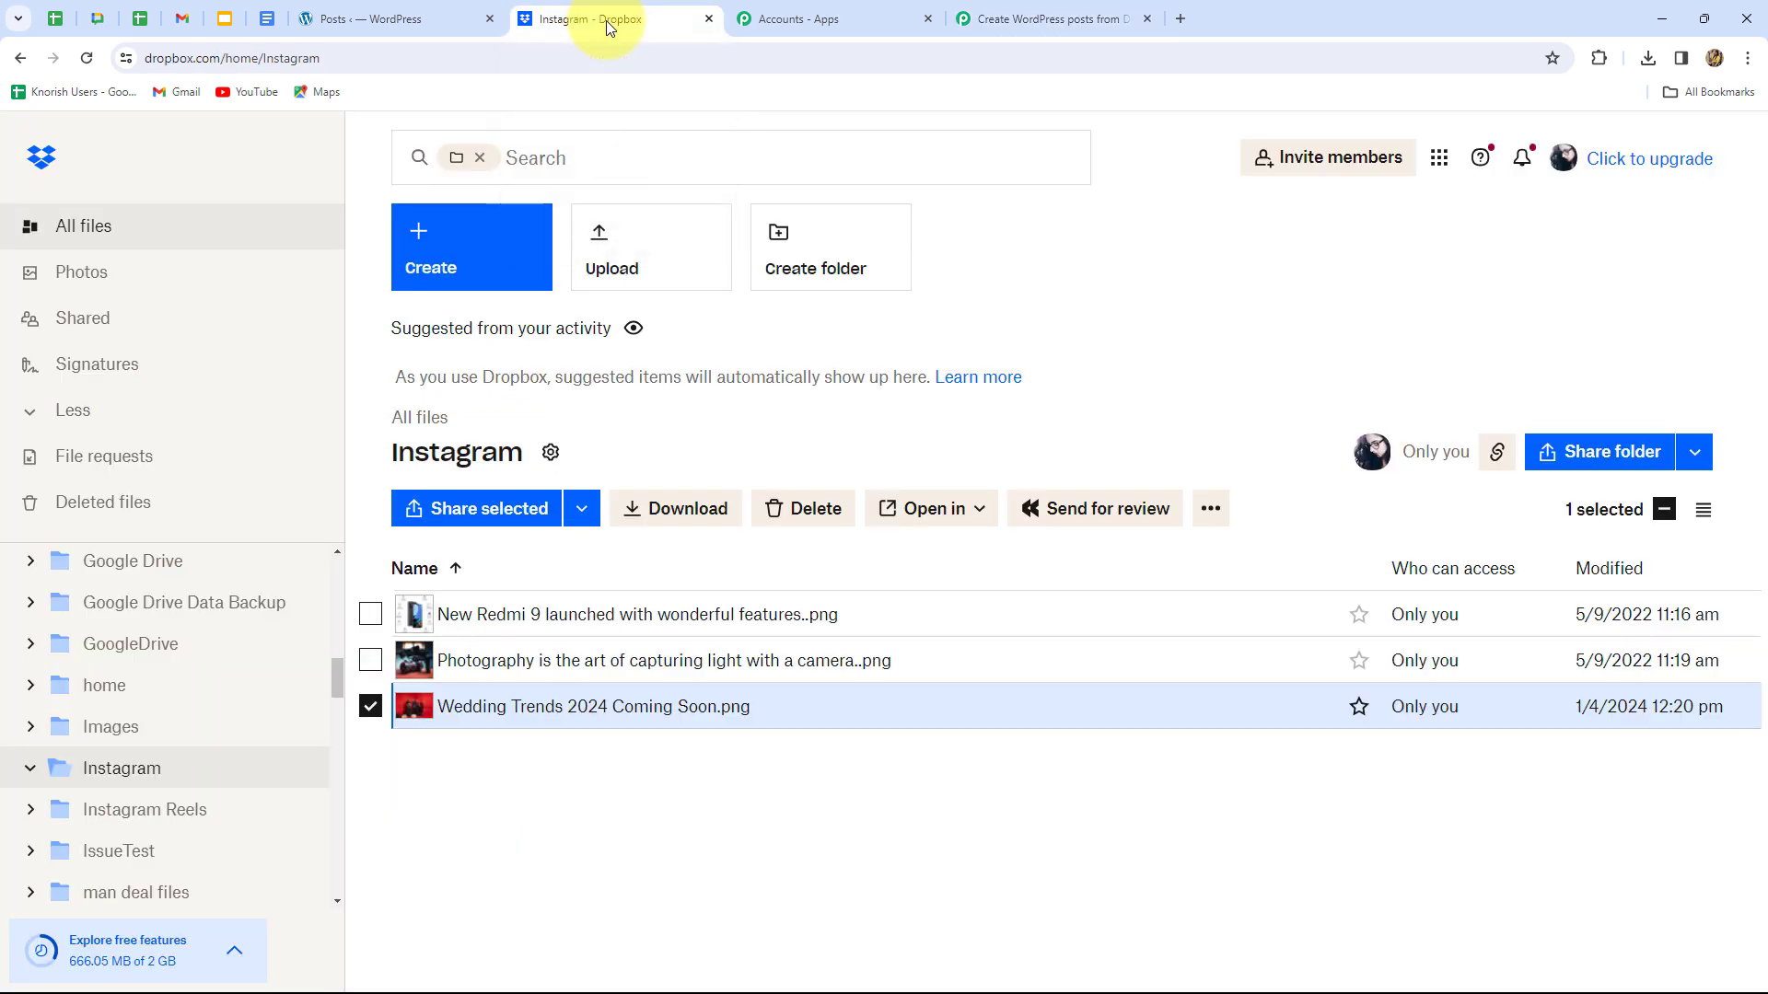
{"action": "left_click", "coordinate": [977, 20]}
{"action": "scroll", "coordinate": [880, 593], "scroll_direction": "down", "scroll_amount": 2}
{"action": "scroll", "coordinate": [879, 594], "scroll_direction": "down", "scroll_amount": 2}
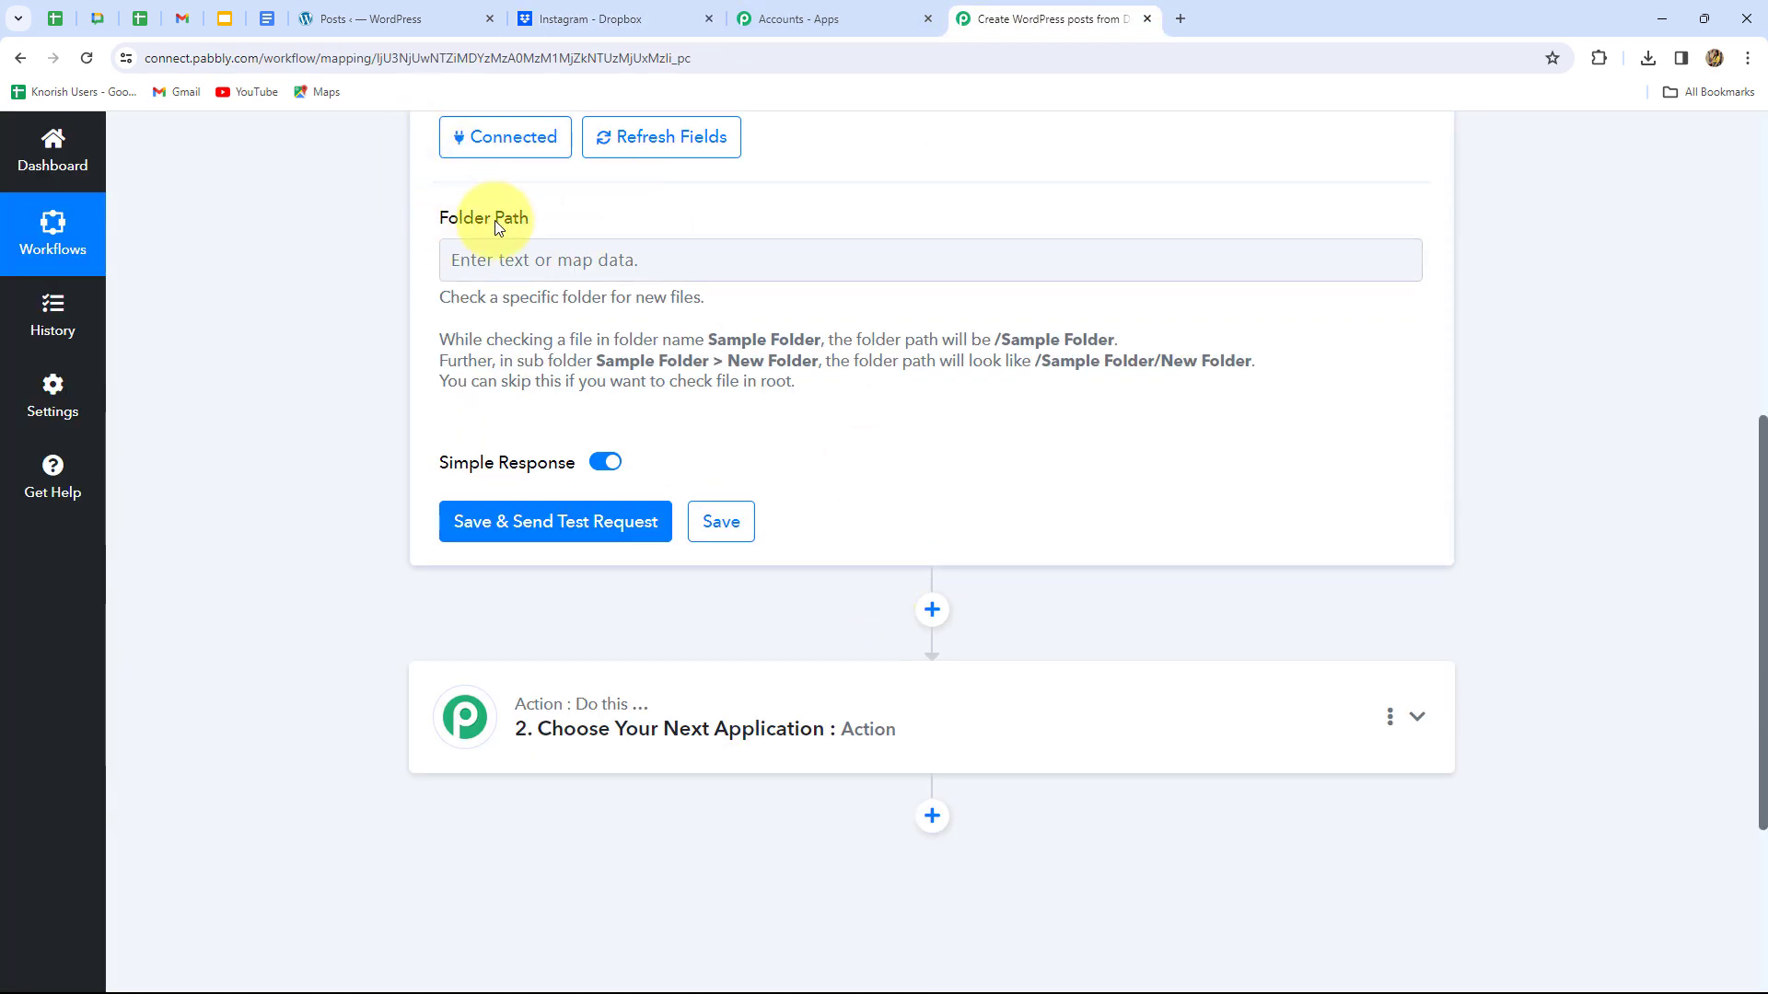
{"action": "left_click", "coordinate": [592, 260]}
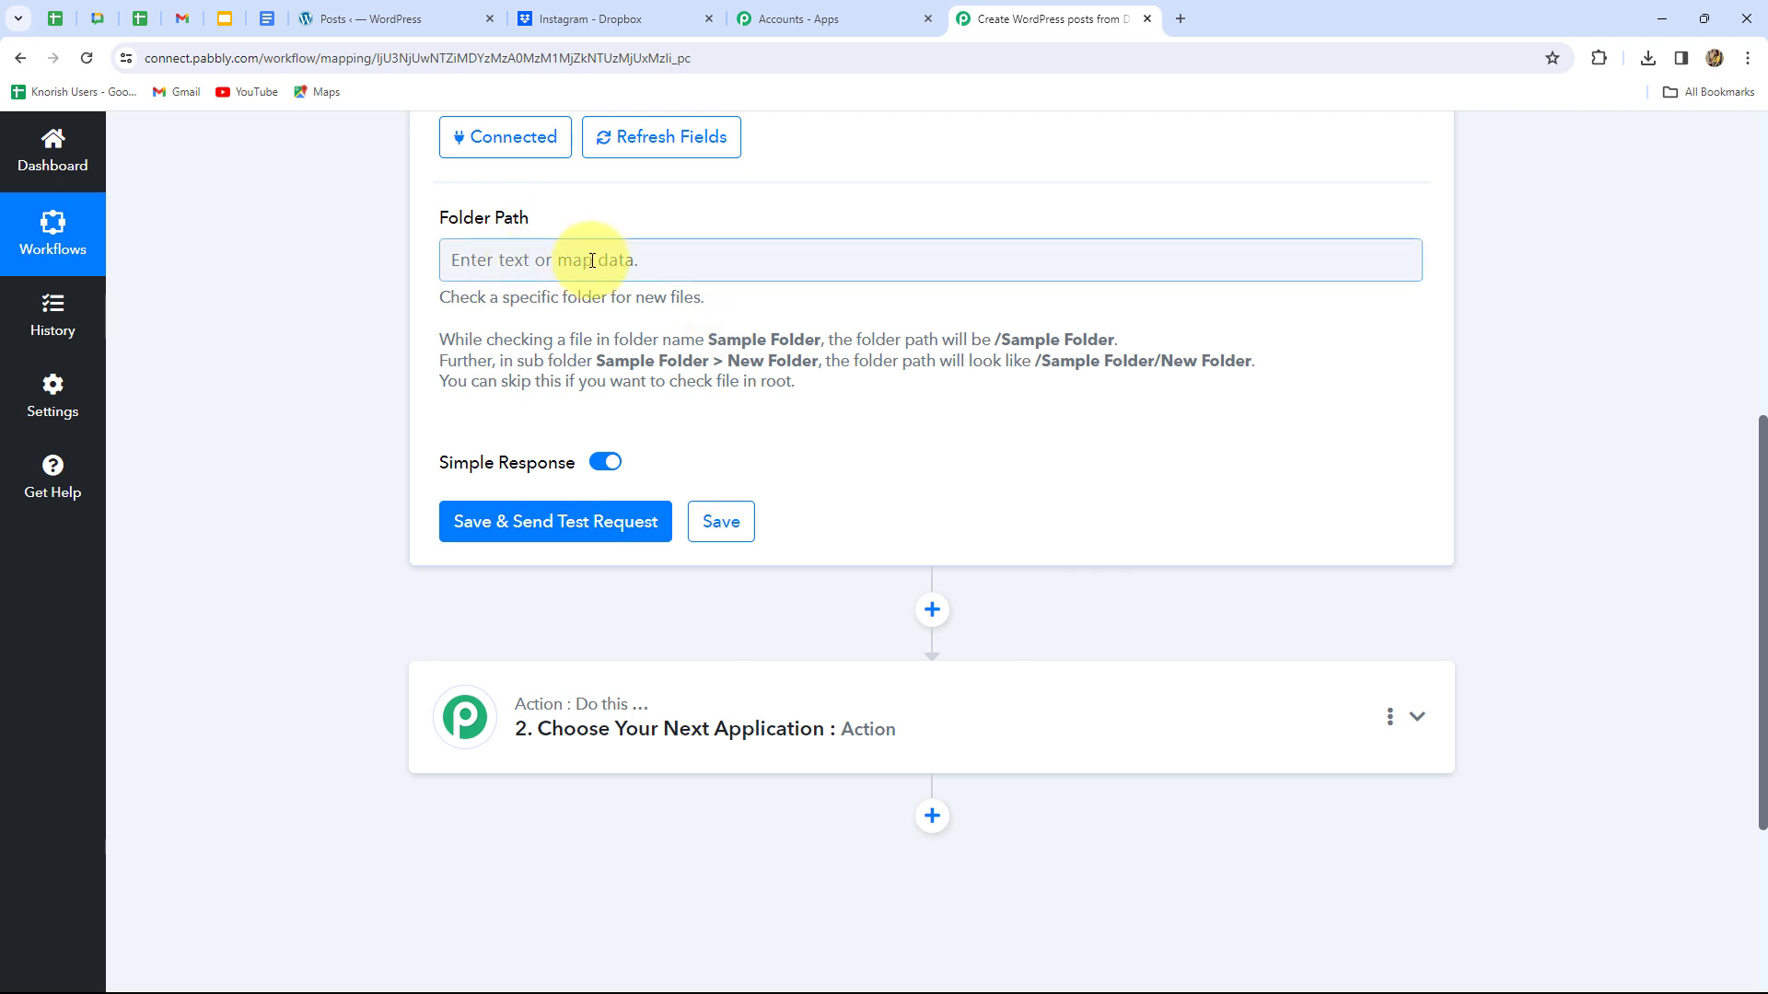
Switch to Dropbox, browse the list of all folders and reopen the Instagram folder.
{"action": "left_click", "coordinate": [608, 20]}
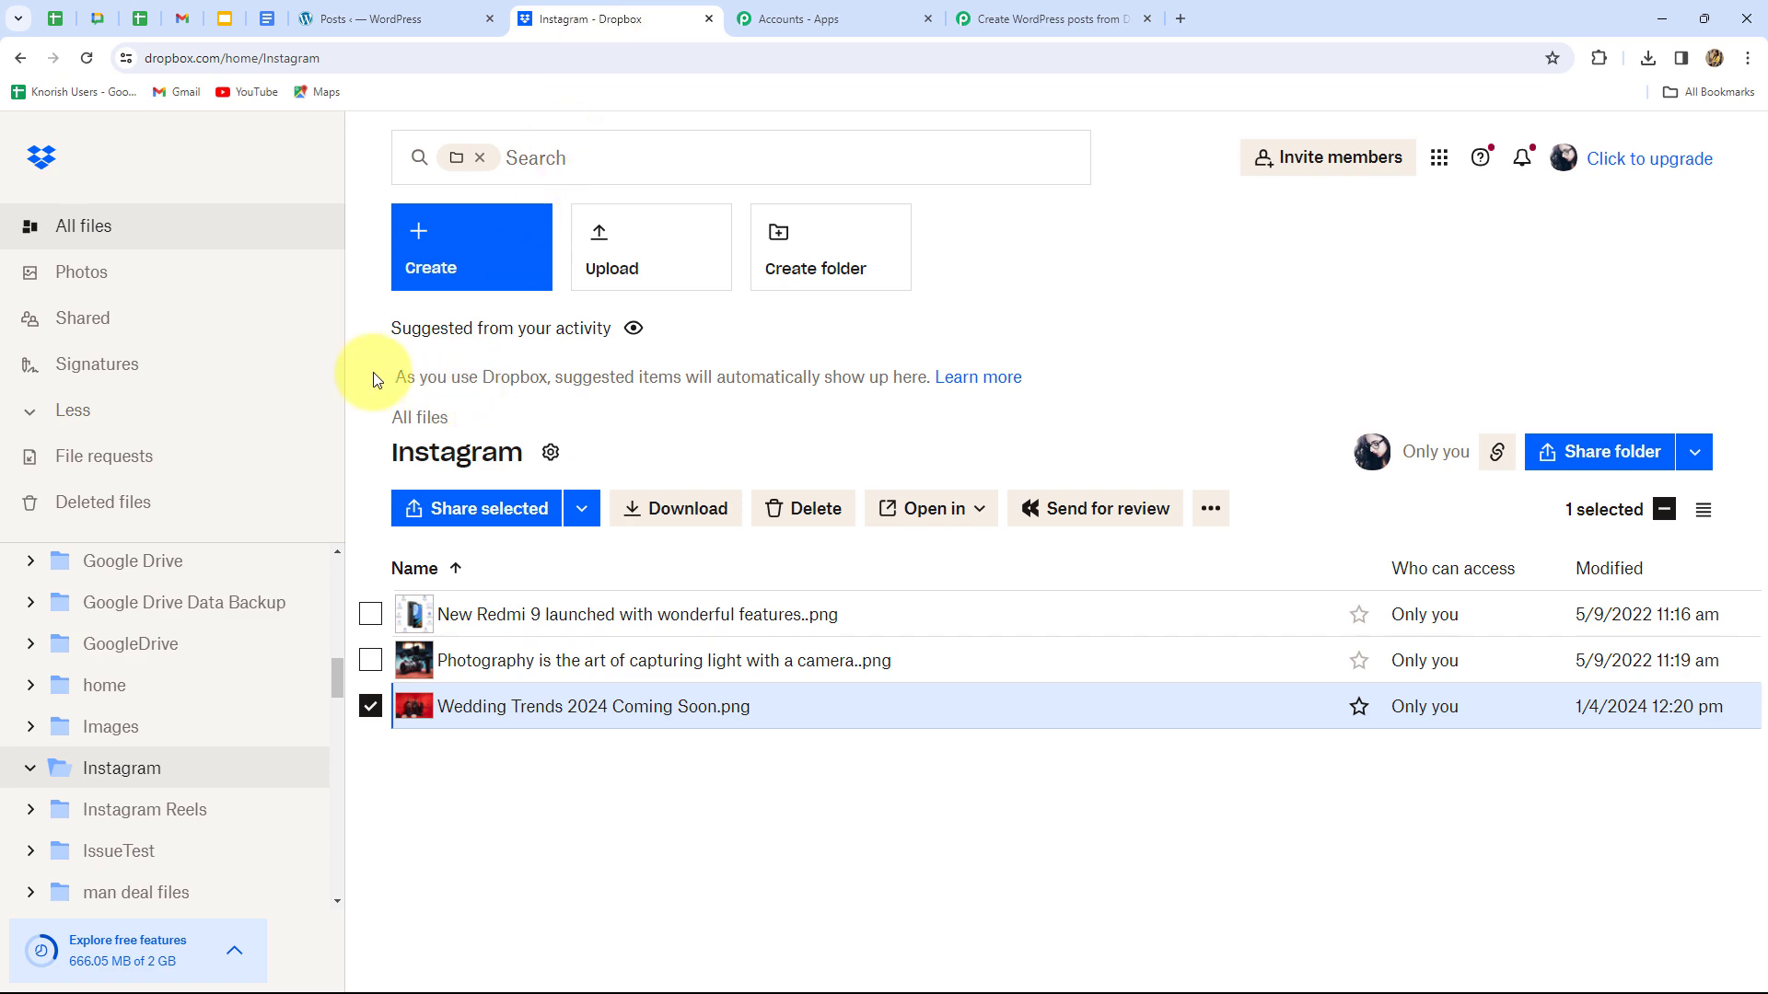
{"action": "left_click", "coordinate": [20, 59]}
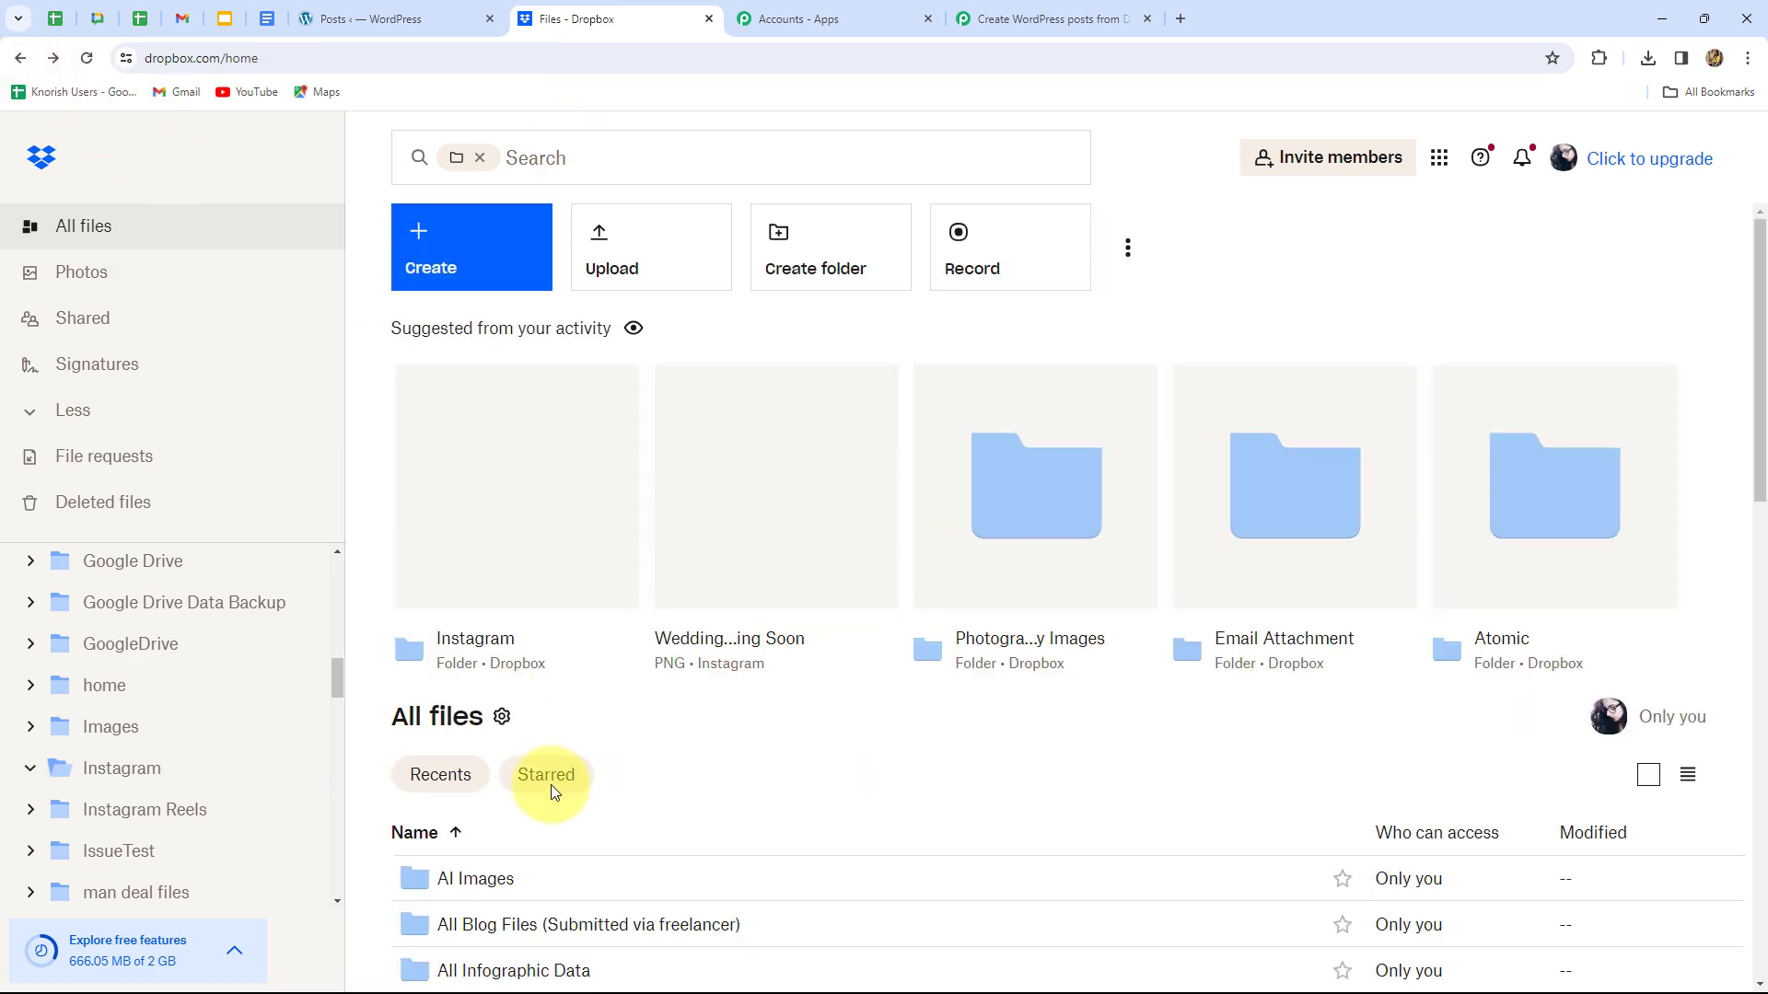
{"action": "scroll", "coordinate": [683, 760], "scroll_direction": "down", "scroll_amount": 3}
{"action": "scroll", "coordinate": [683, 760], "scroll_direction": "down", "scroll_amount": 10}
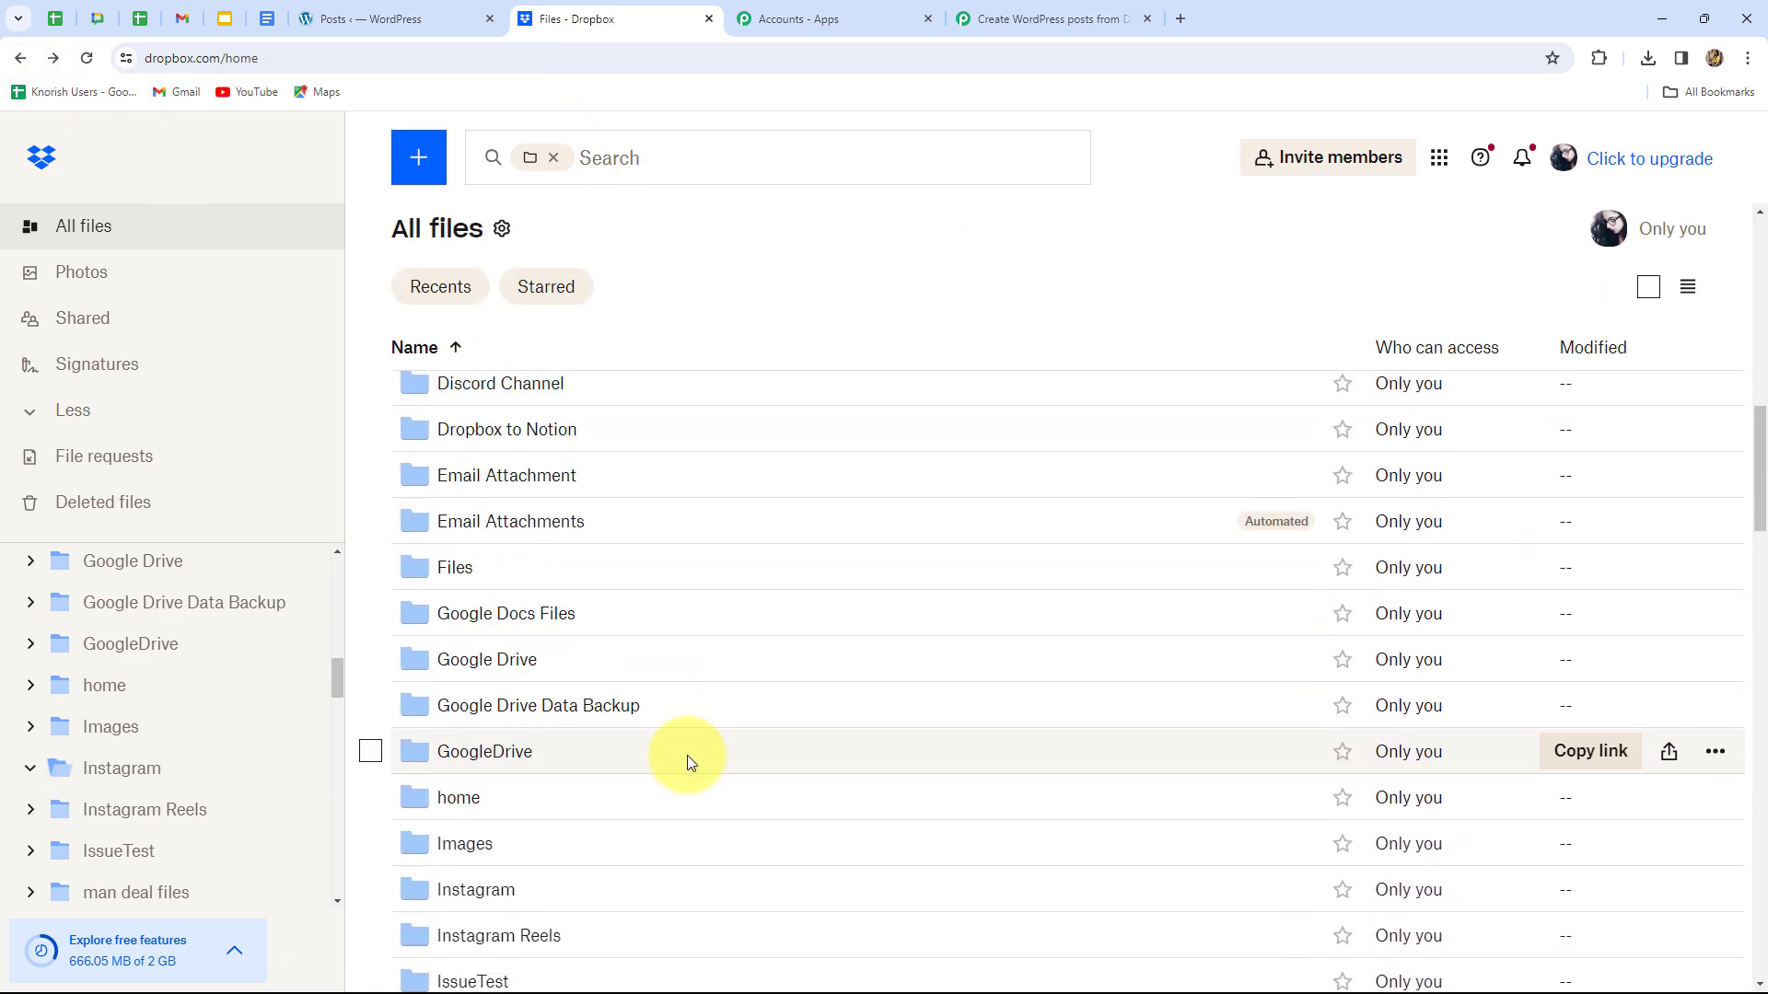
{"action": "scroll", "coordinate": [687, 755], "scroll_direction": "up", "scroll_amount": 4}
{"action": "scroll", "coordinate": [686, 755], "scroll_direction": "up", "scroll_amount": 8}
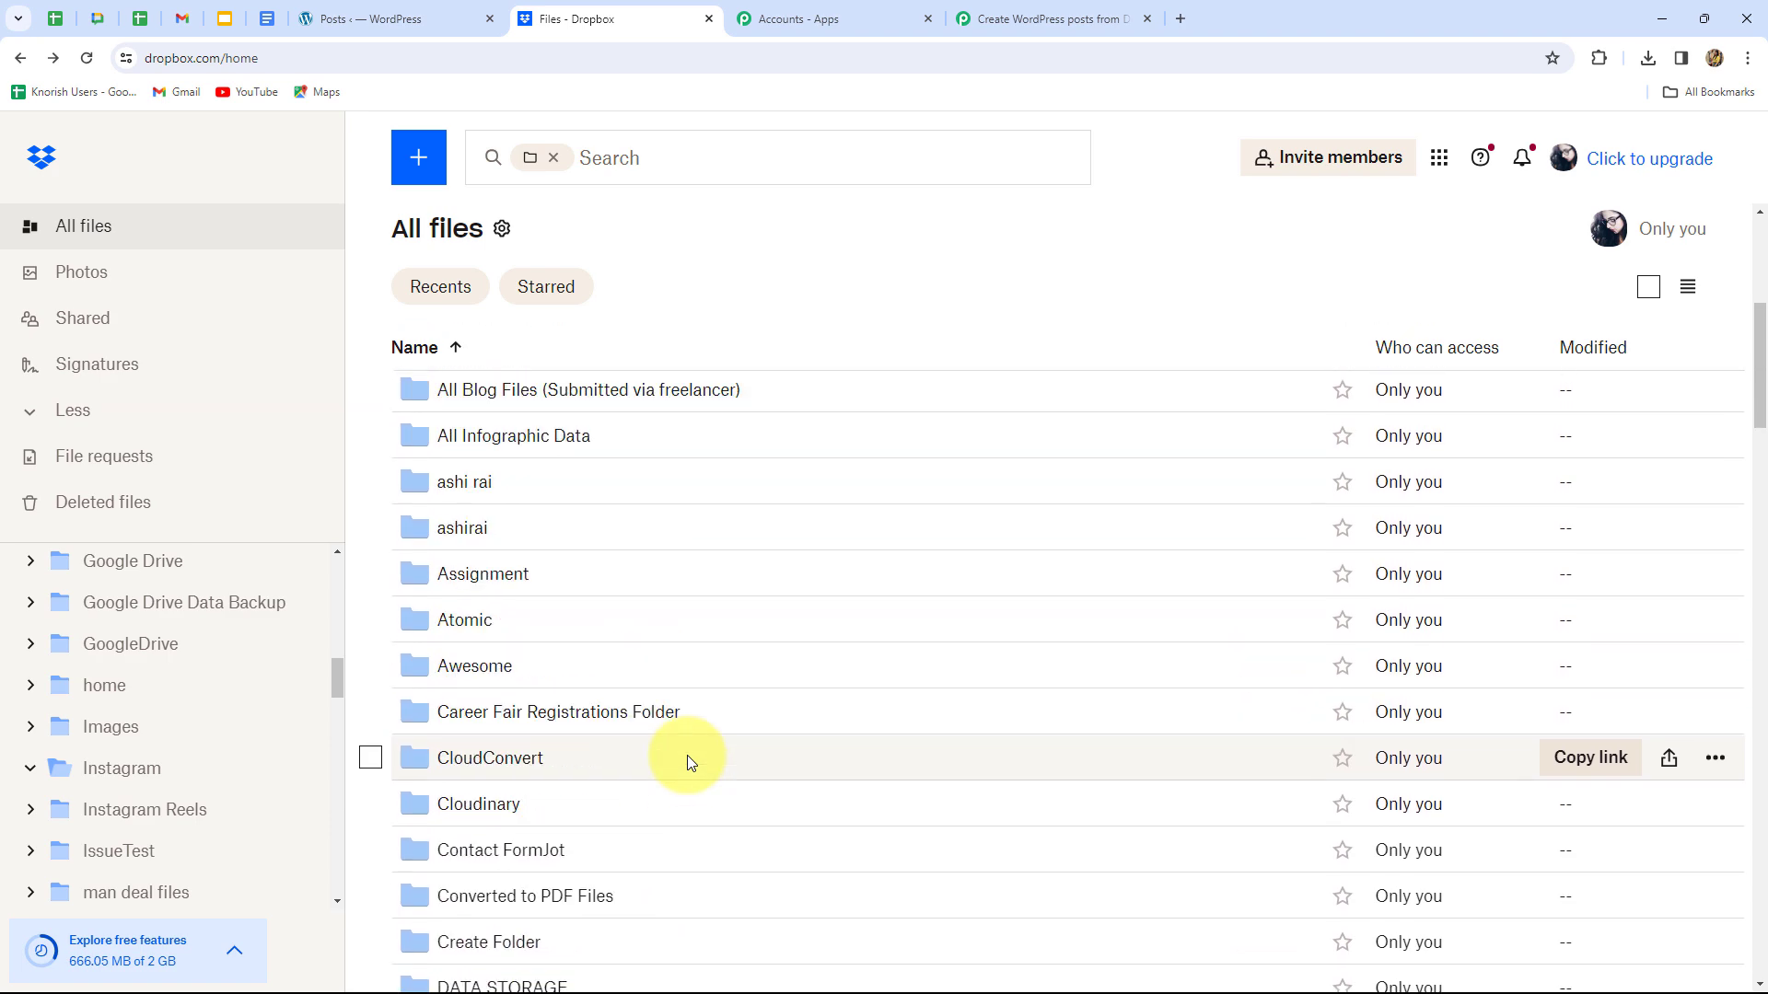
{"action": "scroll", "coordinate": [687, 755], "scroll_direction": "down", "scroll_amount": 15}
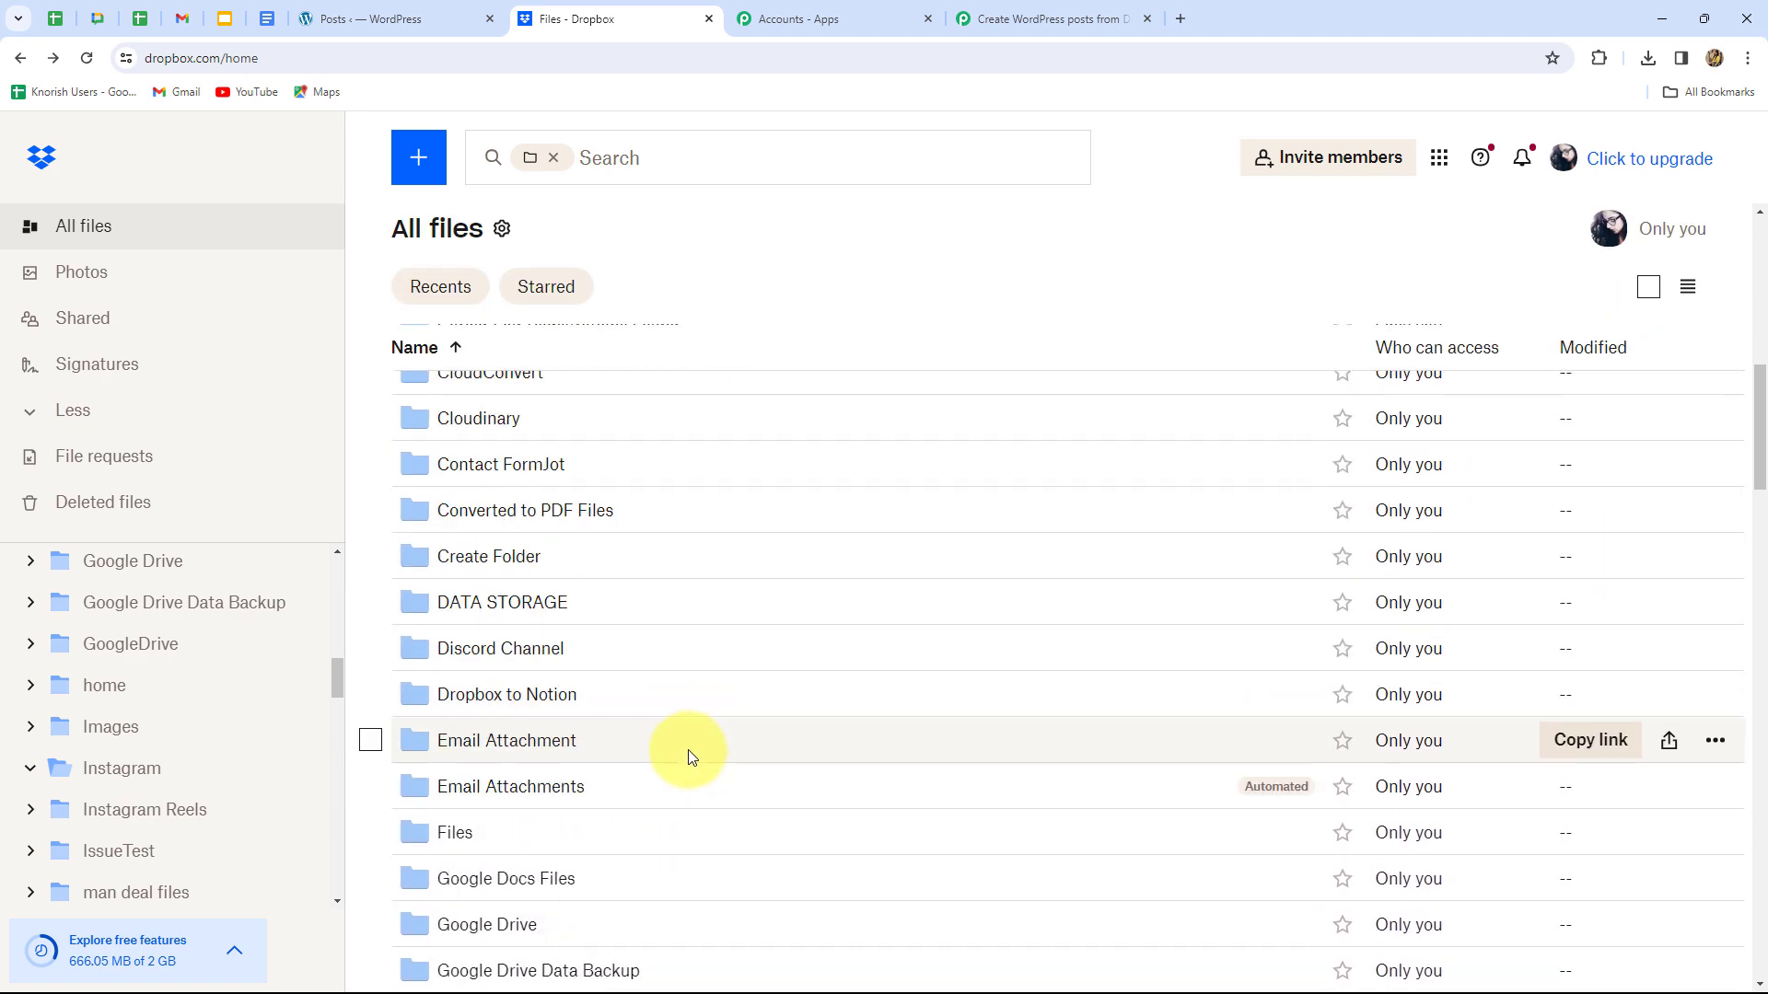
{"action": "scroll", "coordinate": [687, 749], "scroll_direction": "down", "scroll_amount": 2}
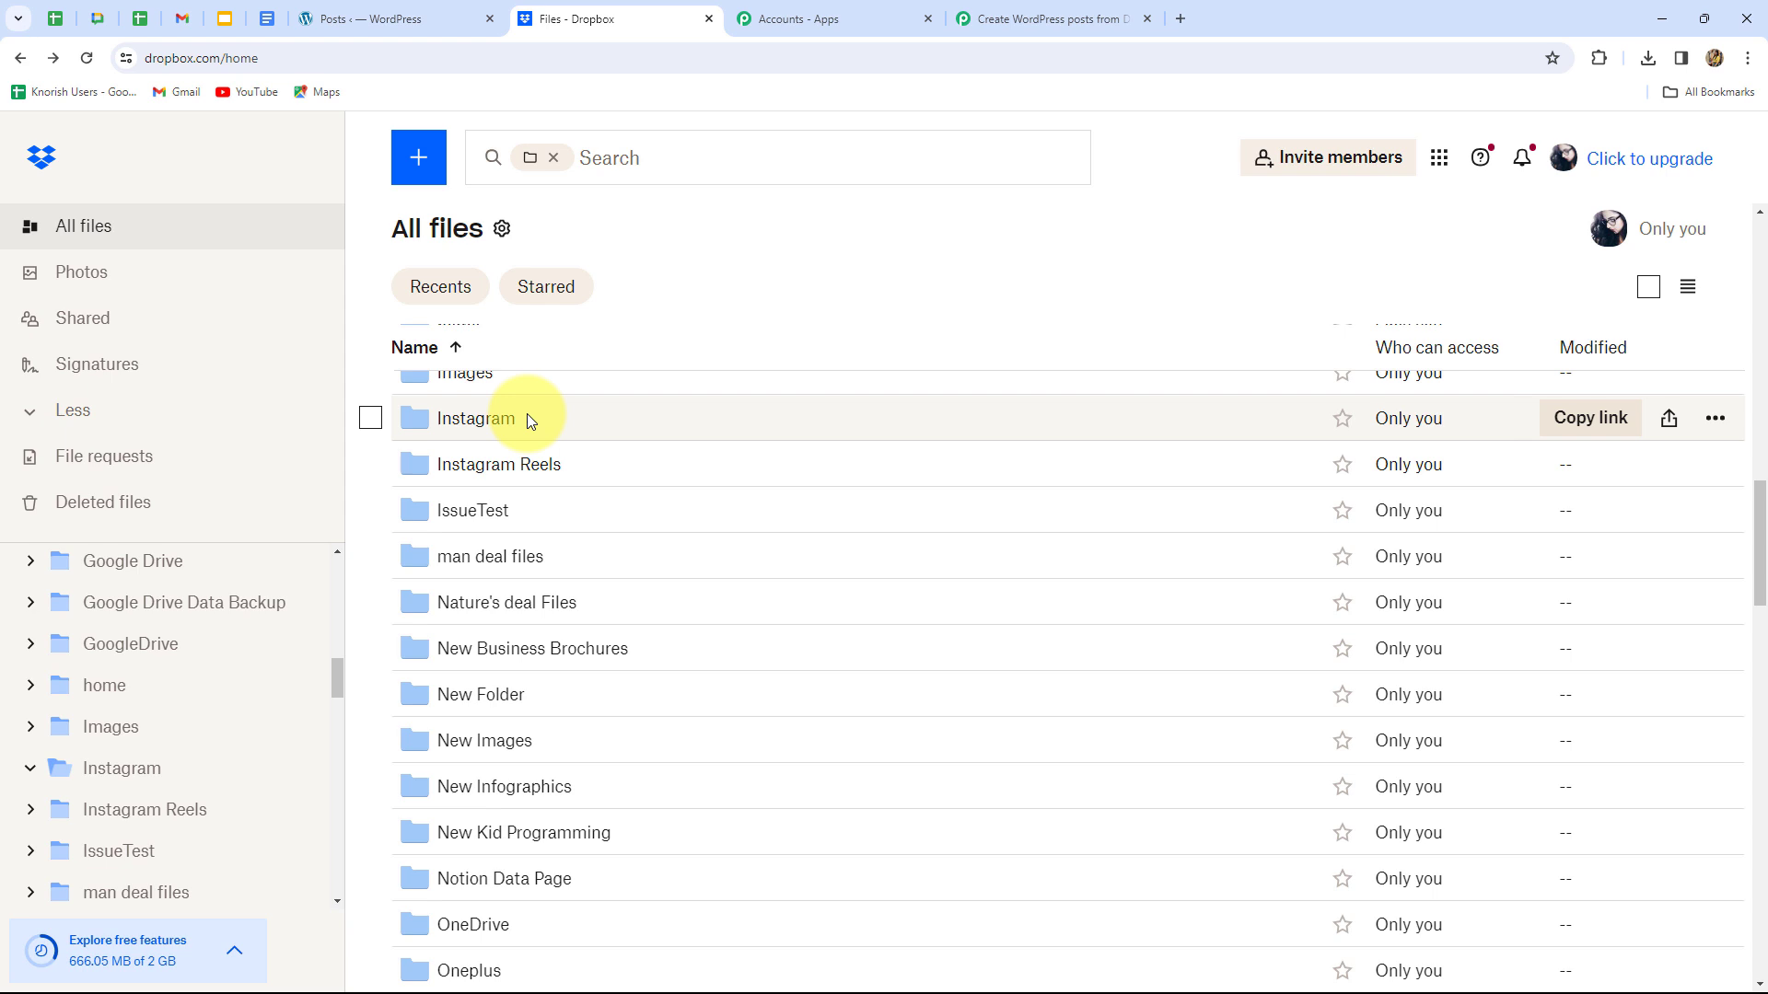
{"action": "left_click", "coordinate": [474, 417]}
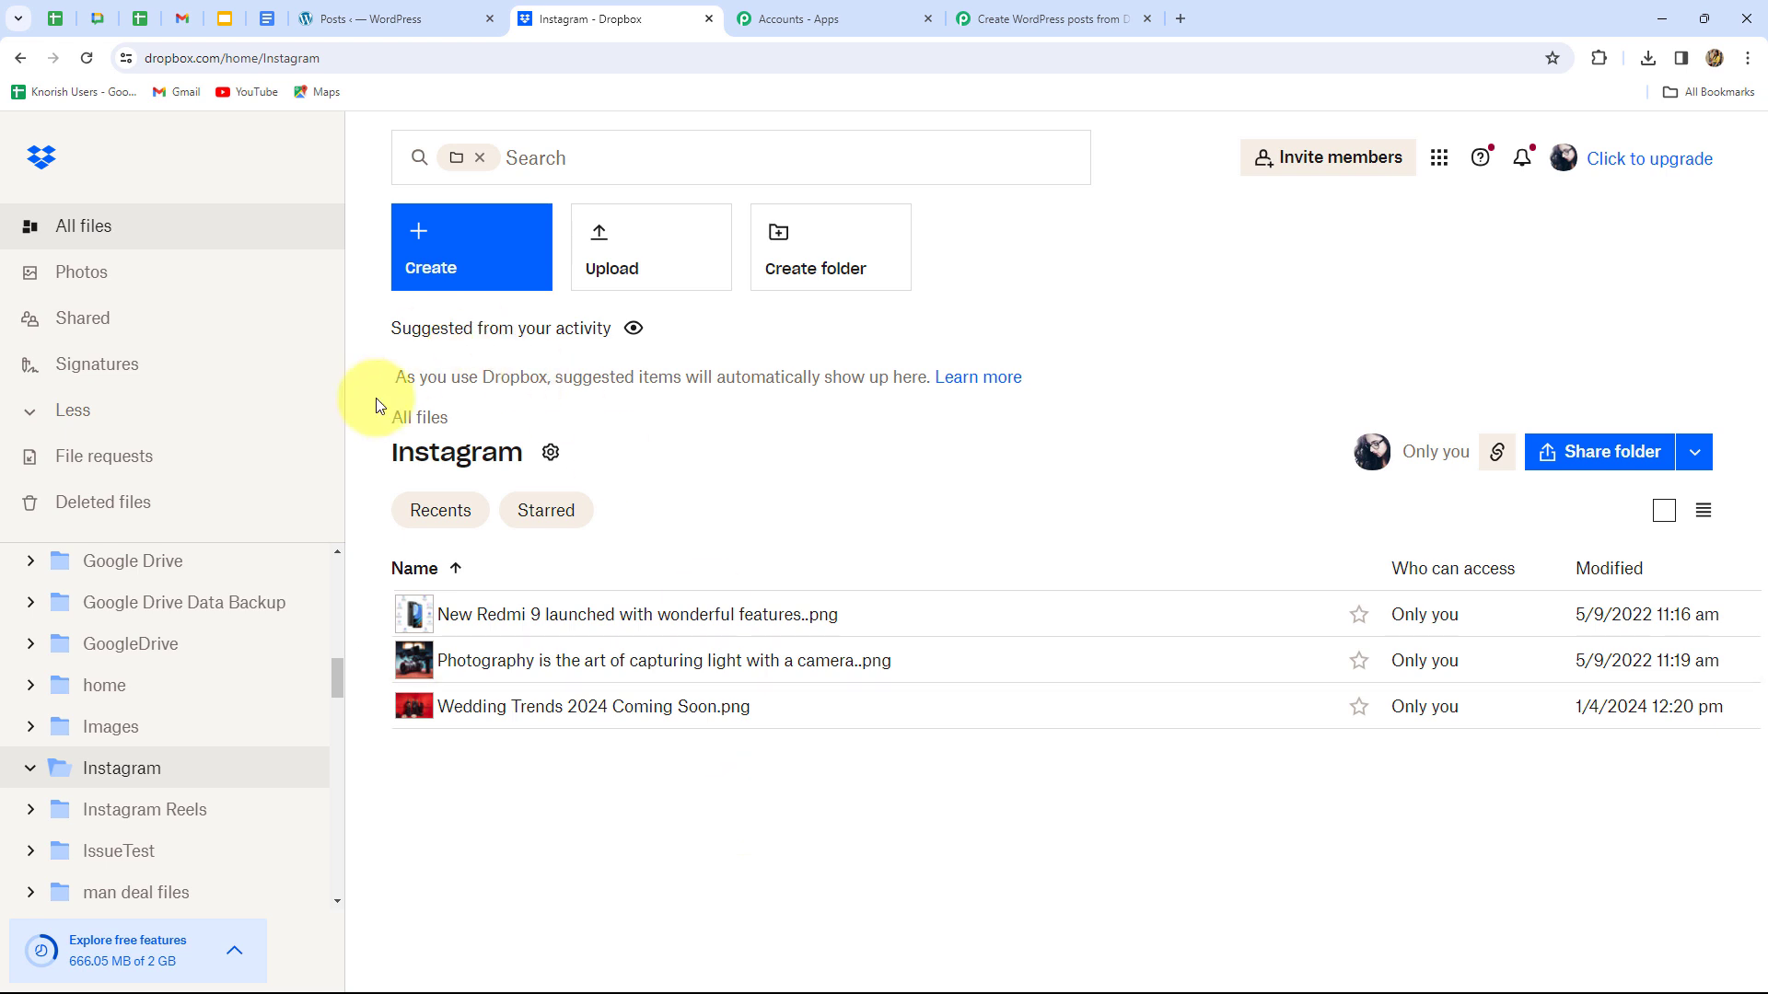
Copy the /Instagram path from the Dropbox folder's address, enter it as the trigger's Folder Path, and save and send a test request.
{"action": "left_click_drag", "start_coordinate": [393, 451], "coordinate": [540, 458]}
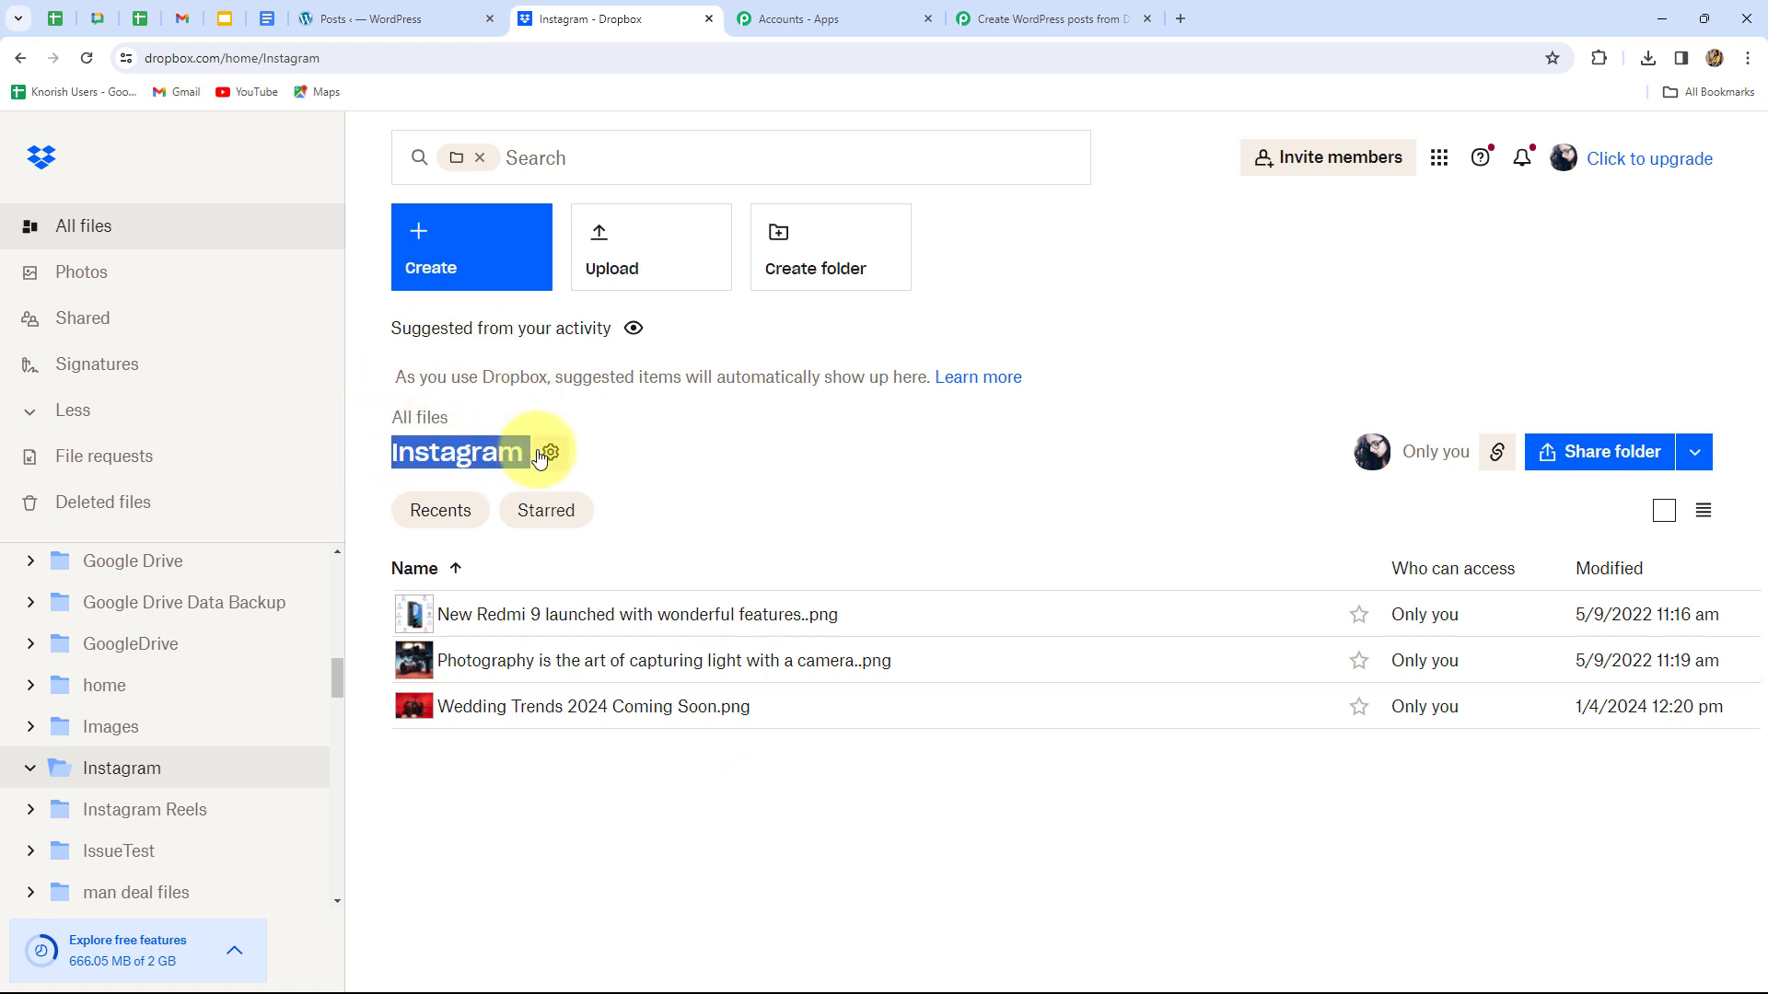
{"action": "left_click", "coordinate": [373, 65]}
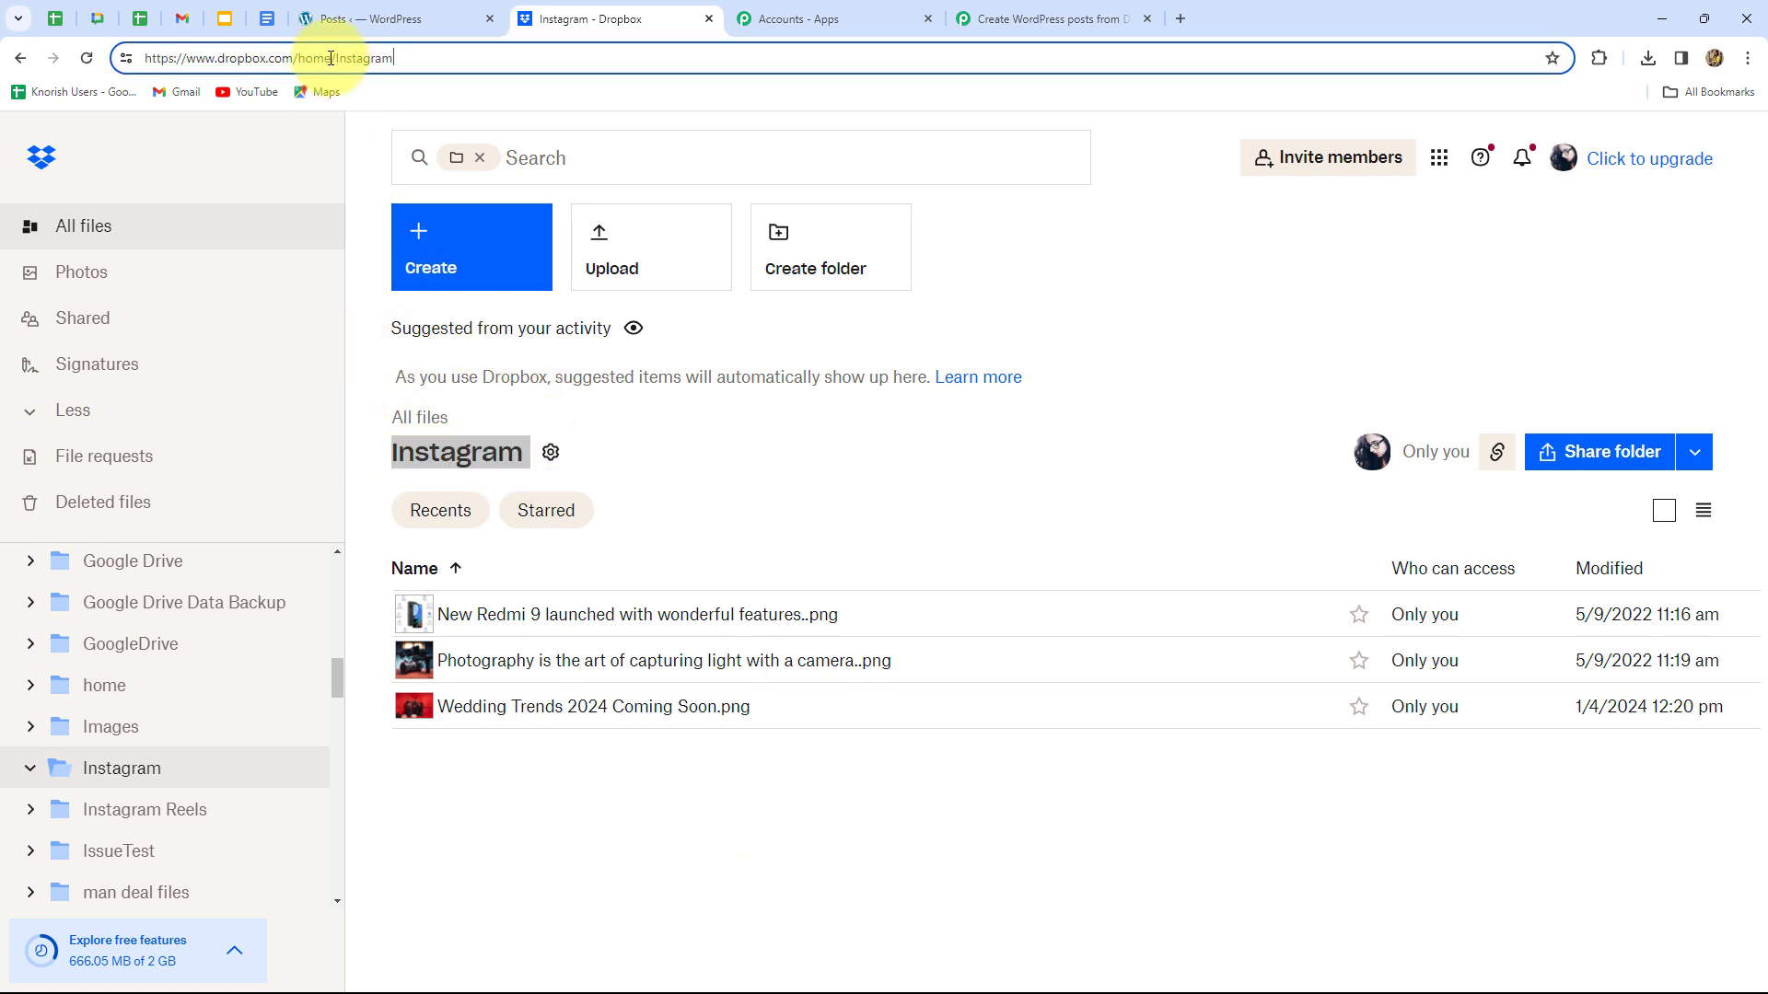
{"action": "left_click_drag", "start_coordinate": [331, 58], "coordinate": [402, 53]}
{"action": "key", "text": "ctrl+c"}
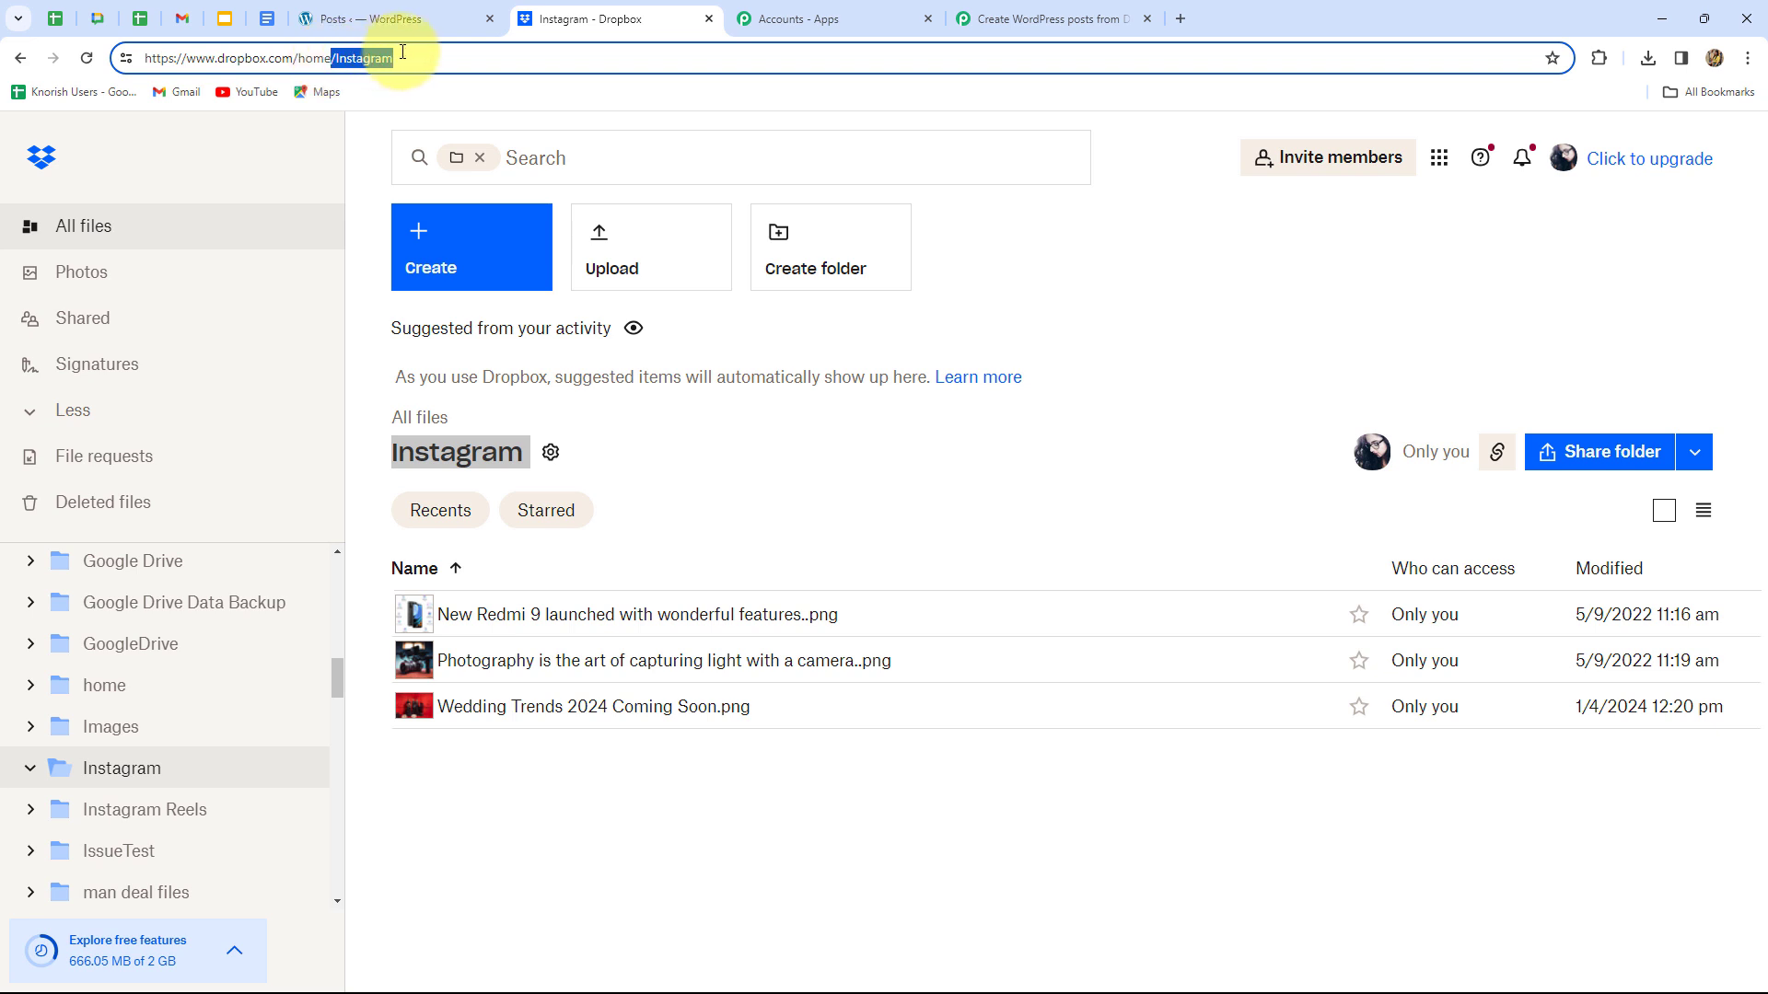
{"action": "left_click", "coordinate": [1045, 19]}
{"action": "left_click", "coordinate": [616, 262]}
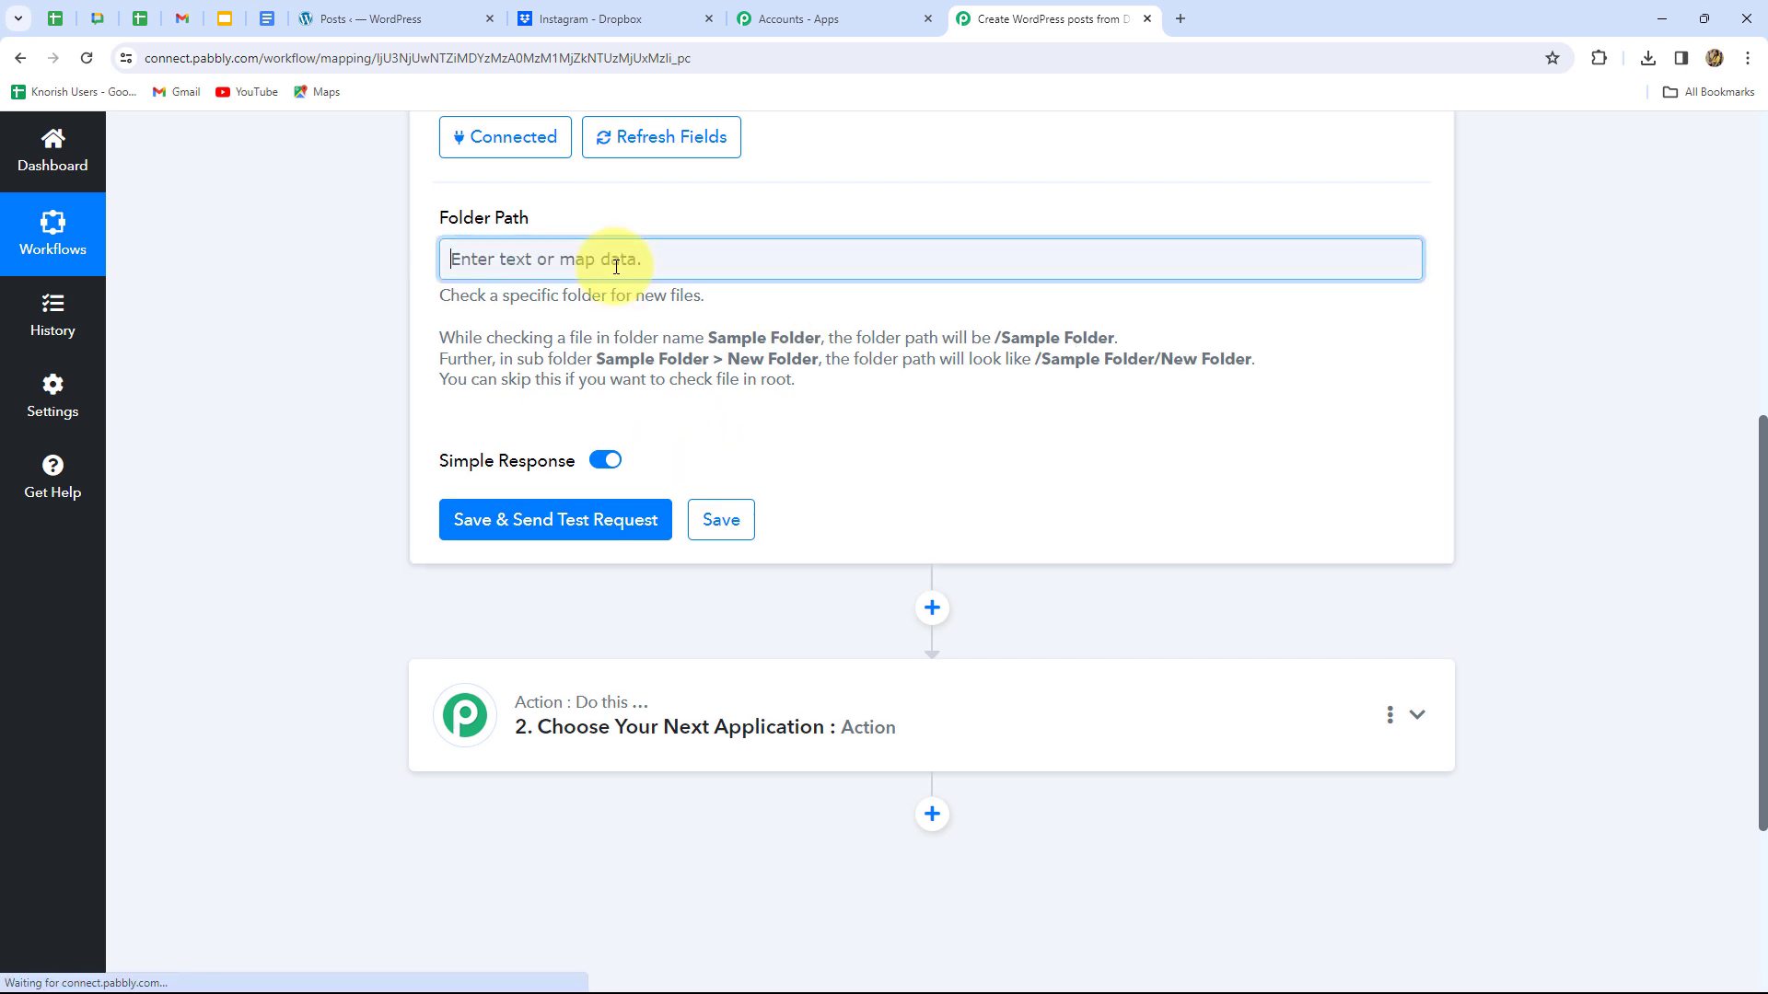
{"action": "key", "text": "ctrl+v"}
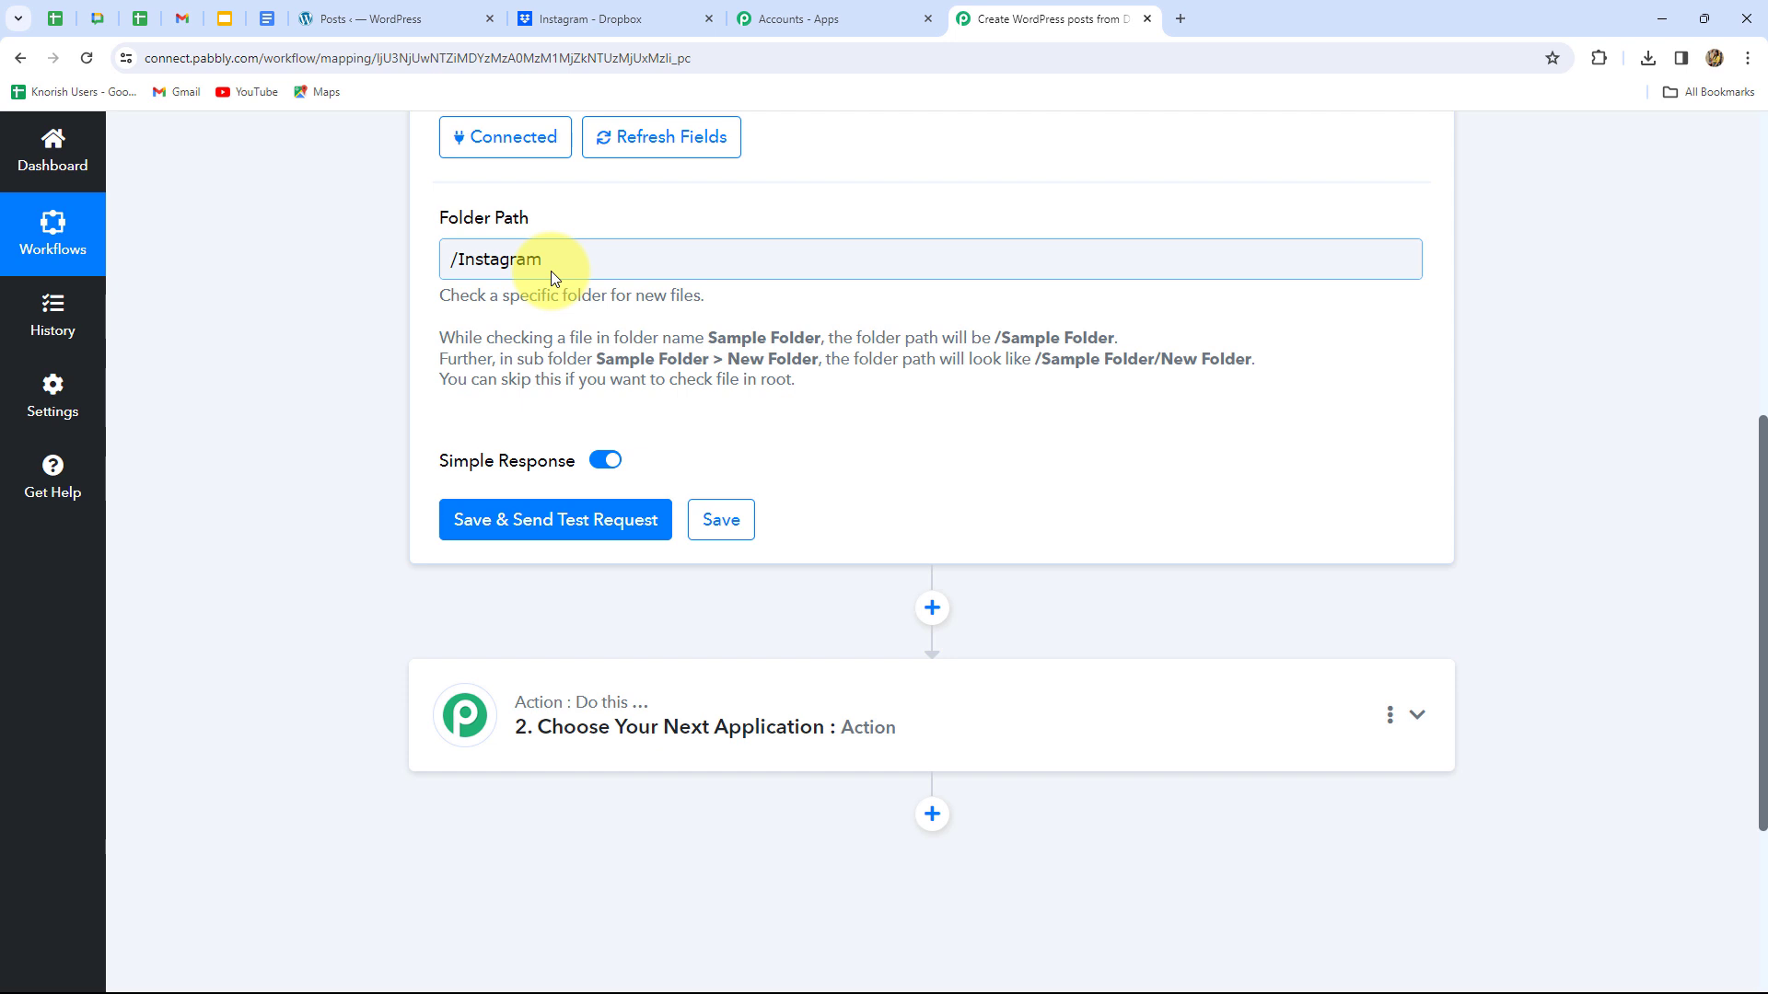
{"action": "left_click", "coordinate": [552, 531]}
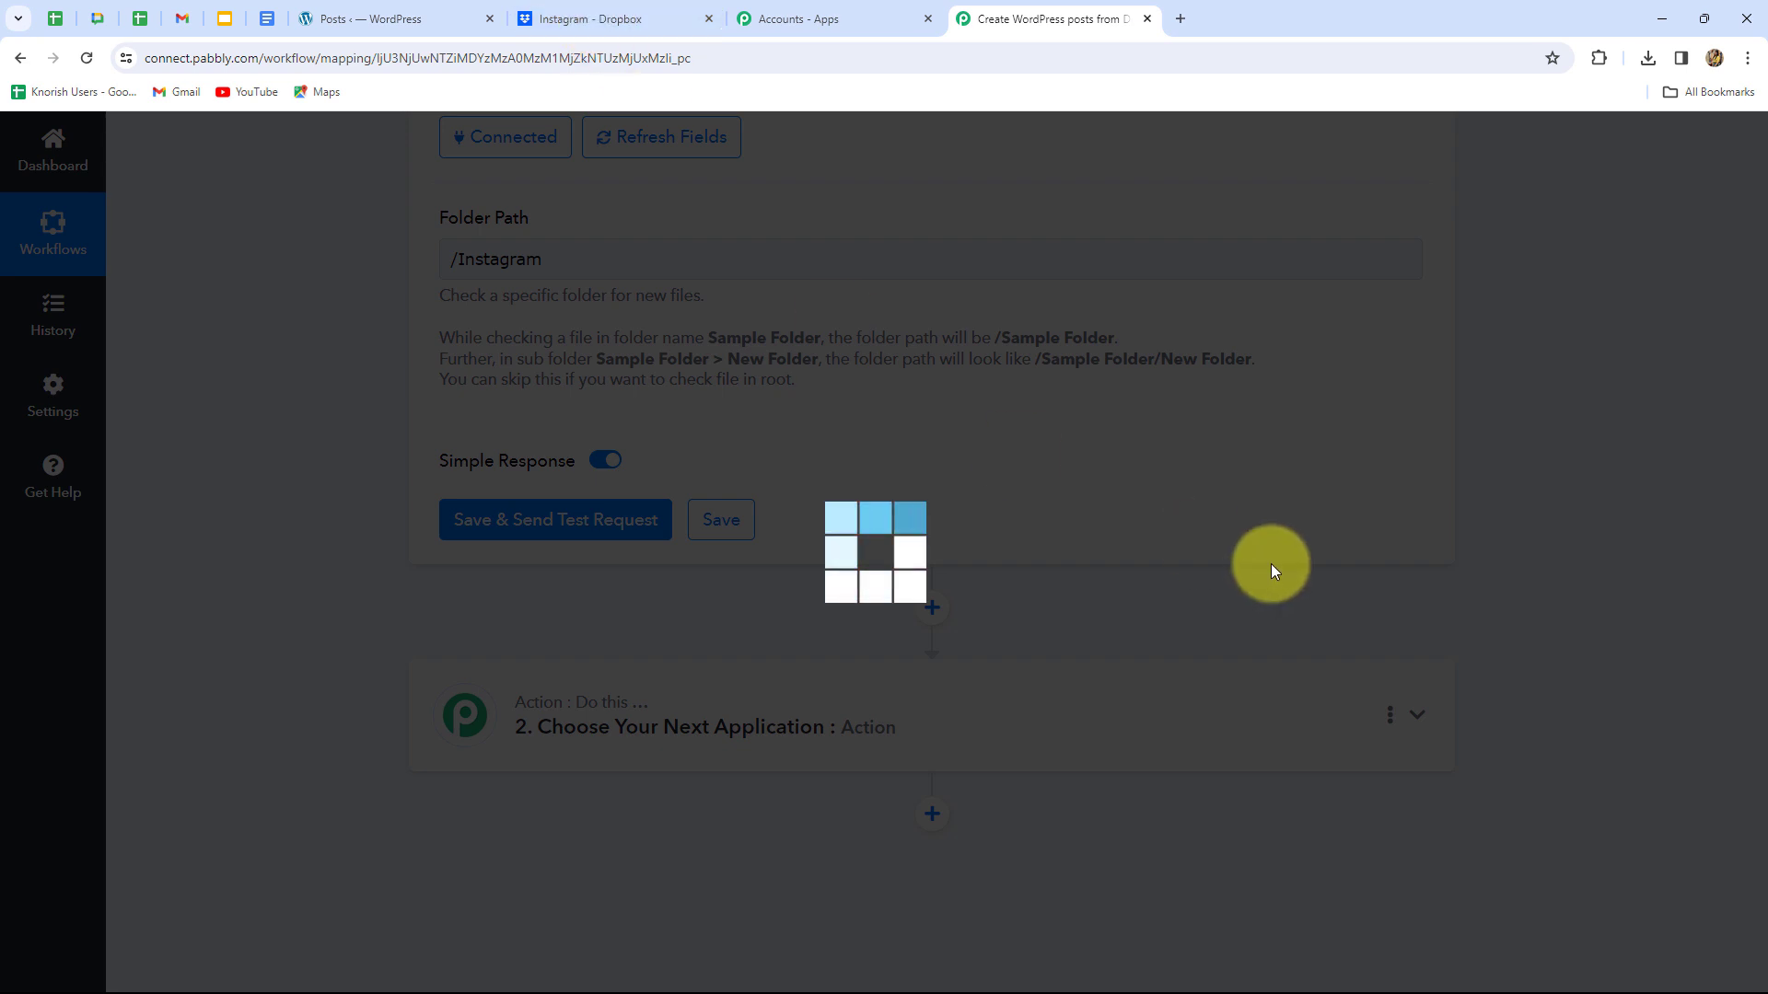
Compare the file name in the trigger's received response with the newest image in the Dropbox Instagram folder, and examine its extension.
{"action": "scroll", "coordinate": [1604, 661], "scroll_direction": "down", "scroll_amount": 4}
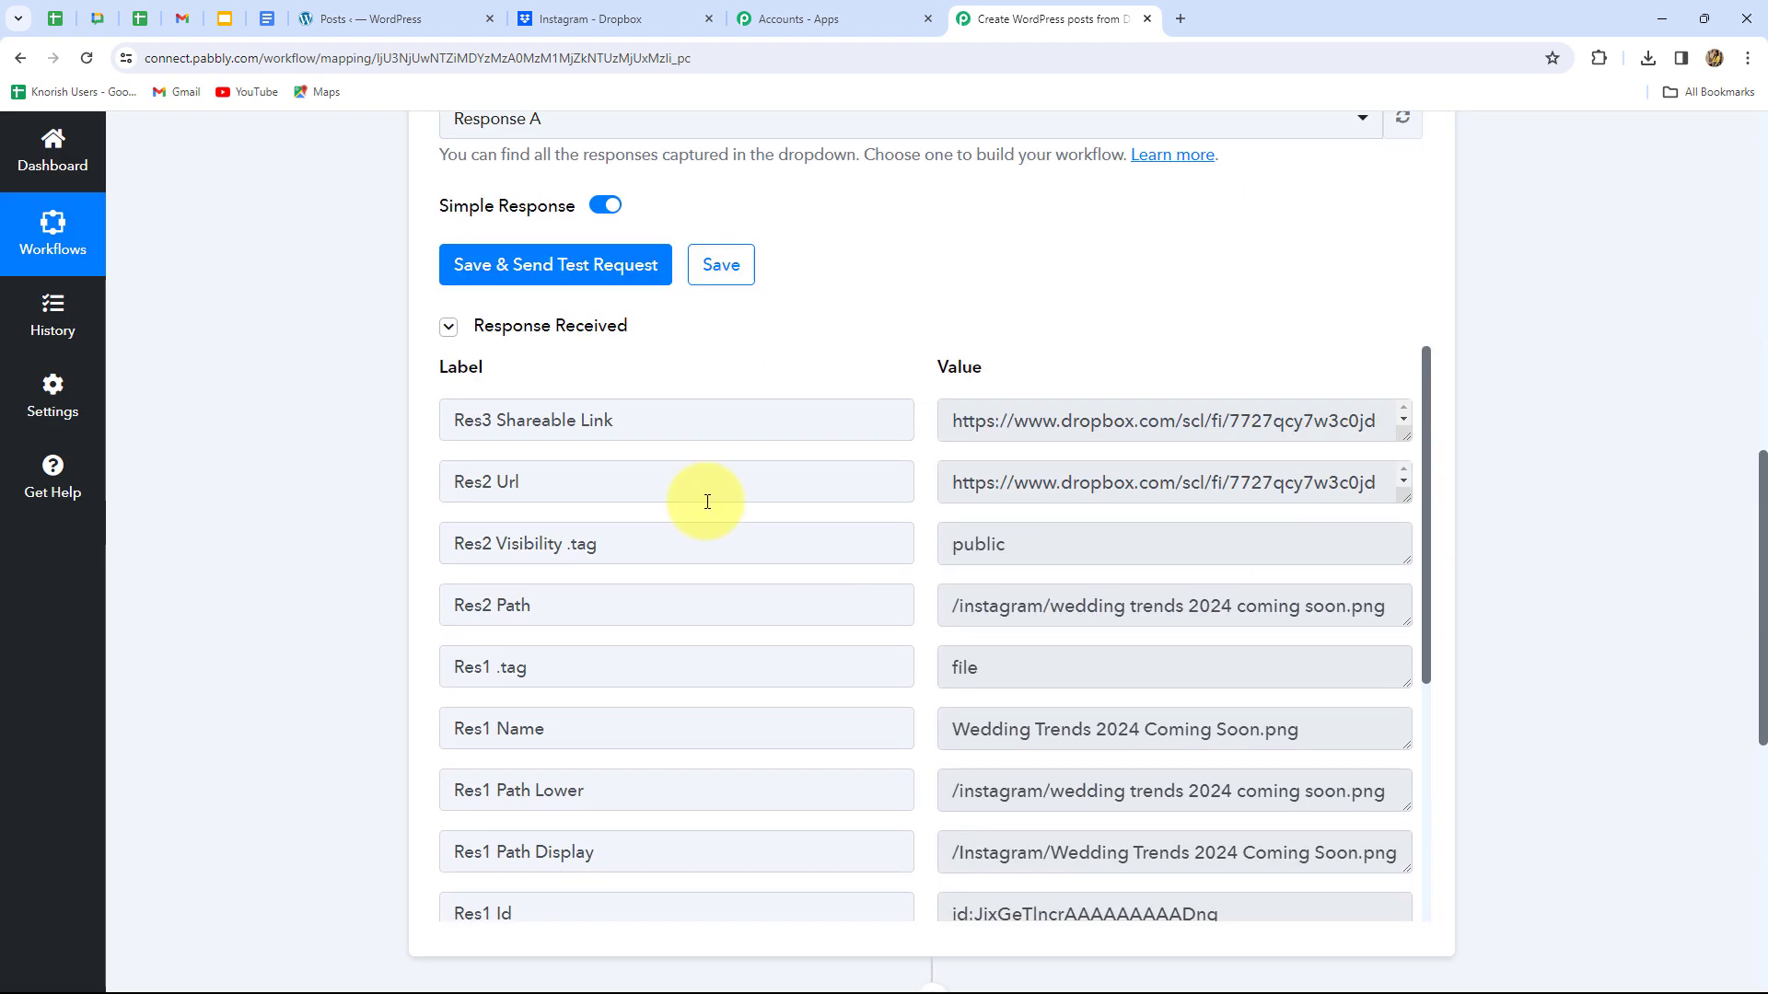
{"action": "left_click", "coordinate": [558, 20]}
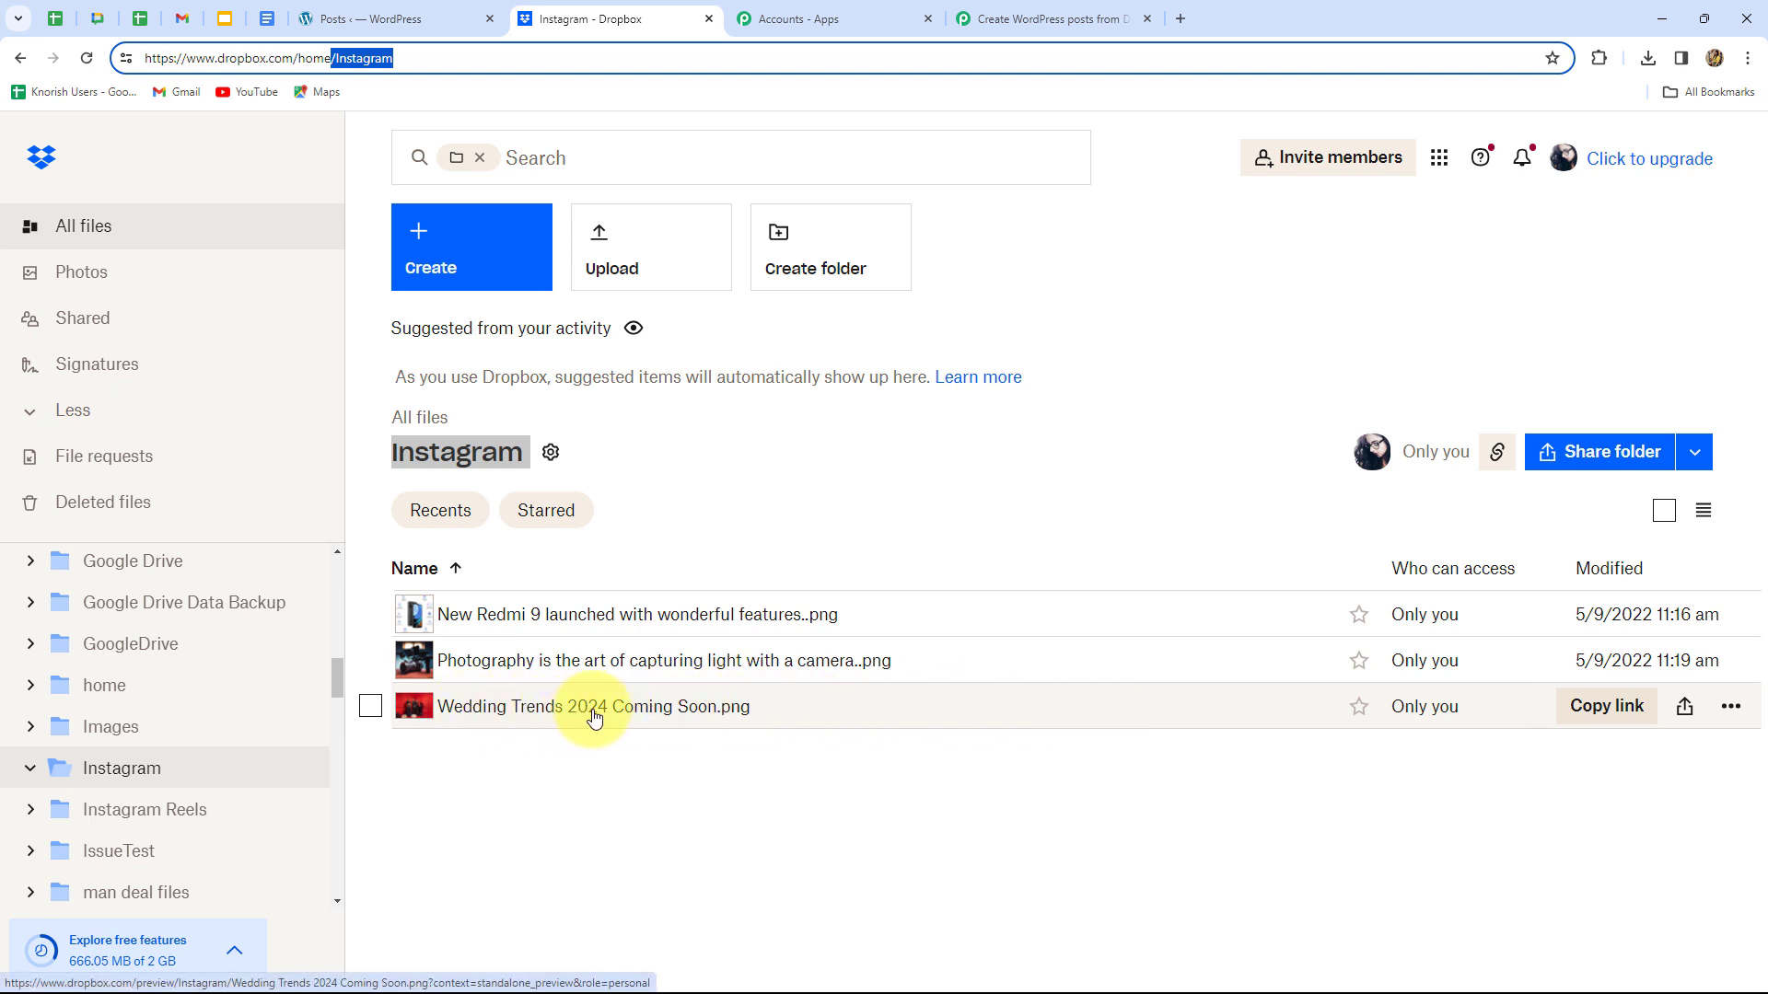
{"action": "left_click", "coordinate": [1023, 21]}
{"action": "scroll", "coordinate": [1550, 659], "scroll_direction": "down", "scroll_amount": 1}
{"action": "scroll", "coordinate": [1550, 659], "scroll_direction": "down", "scroll_amount": 2}
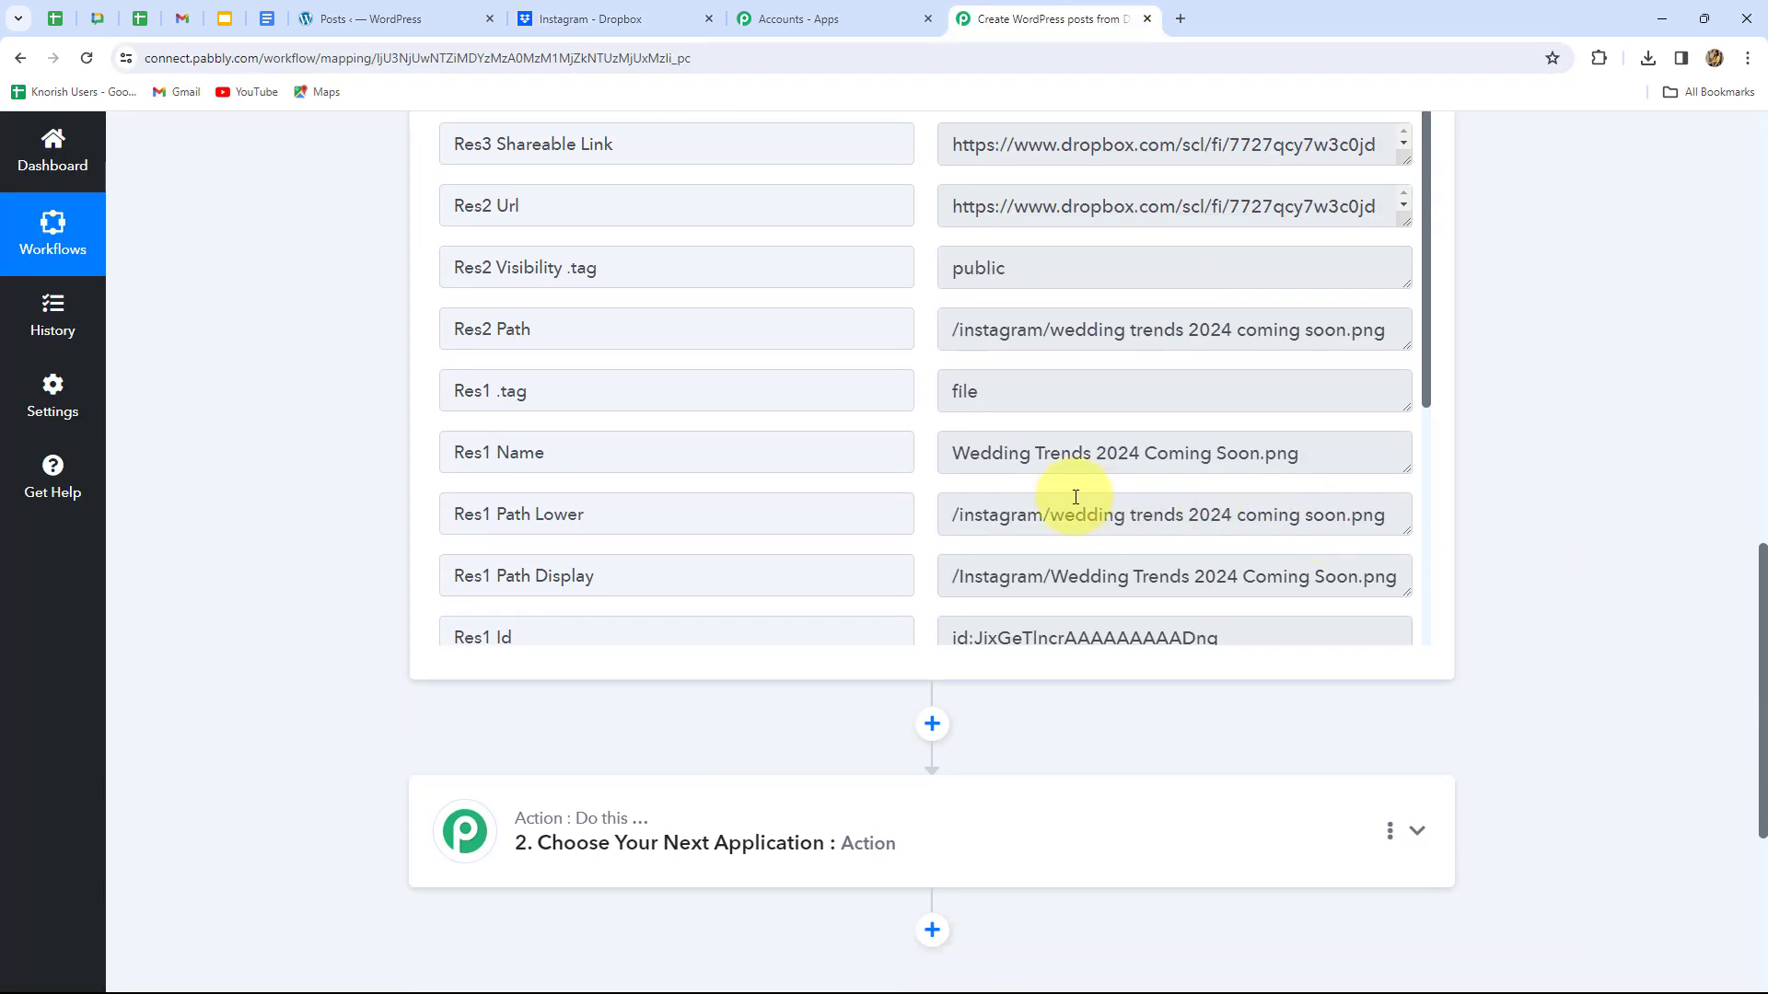
{"action": "left_click_drag", "start_coordinate": [950, 452], "coordinate": [1342, 458]}
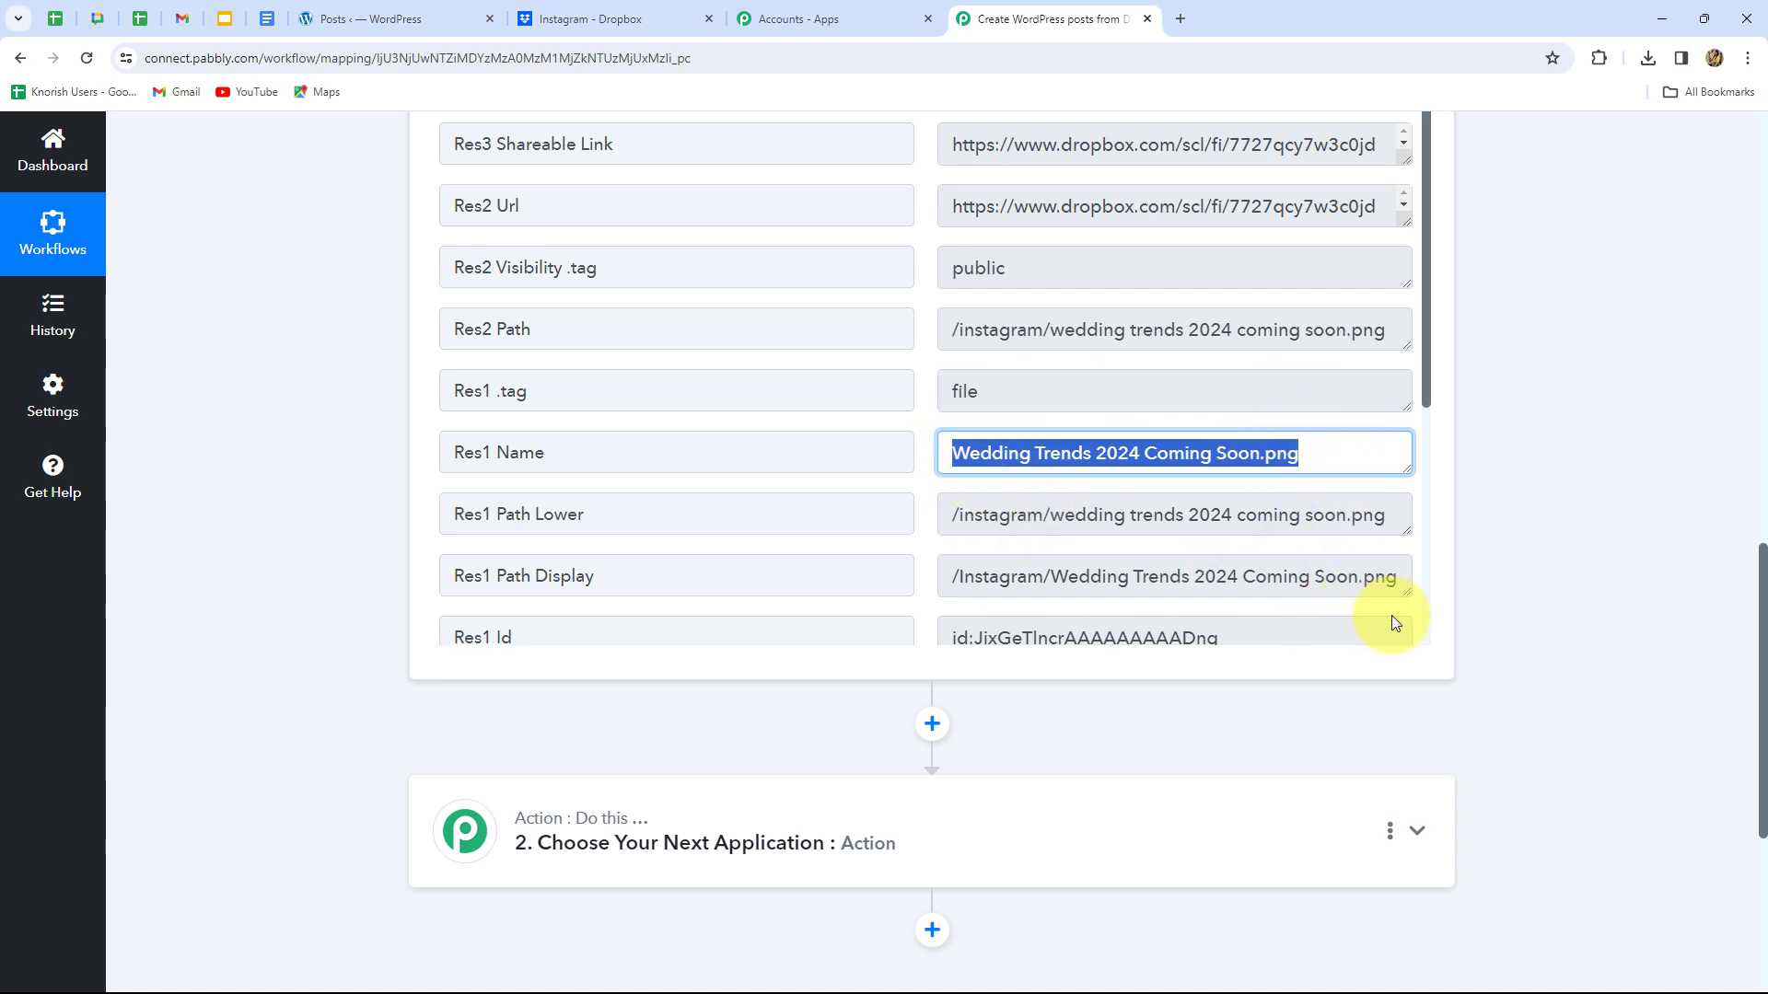
{"action": "scroll", "coordinate": [1389, 615], "scroll_direction": "up", "scroll_amount": 3}
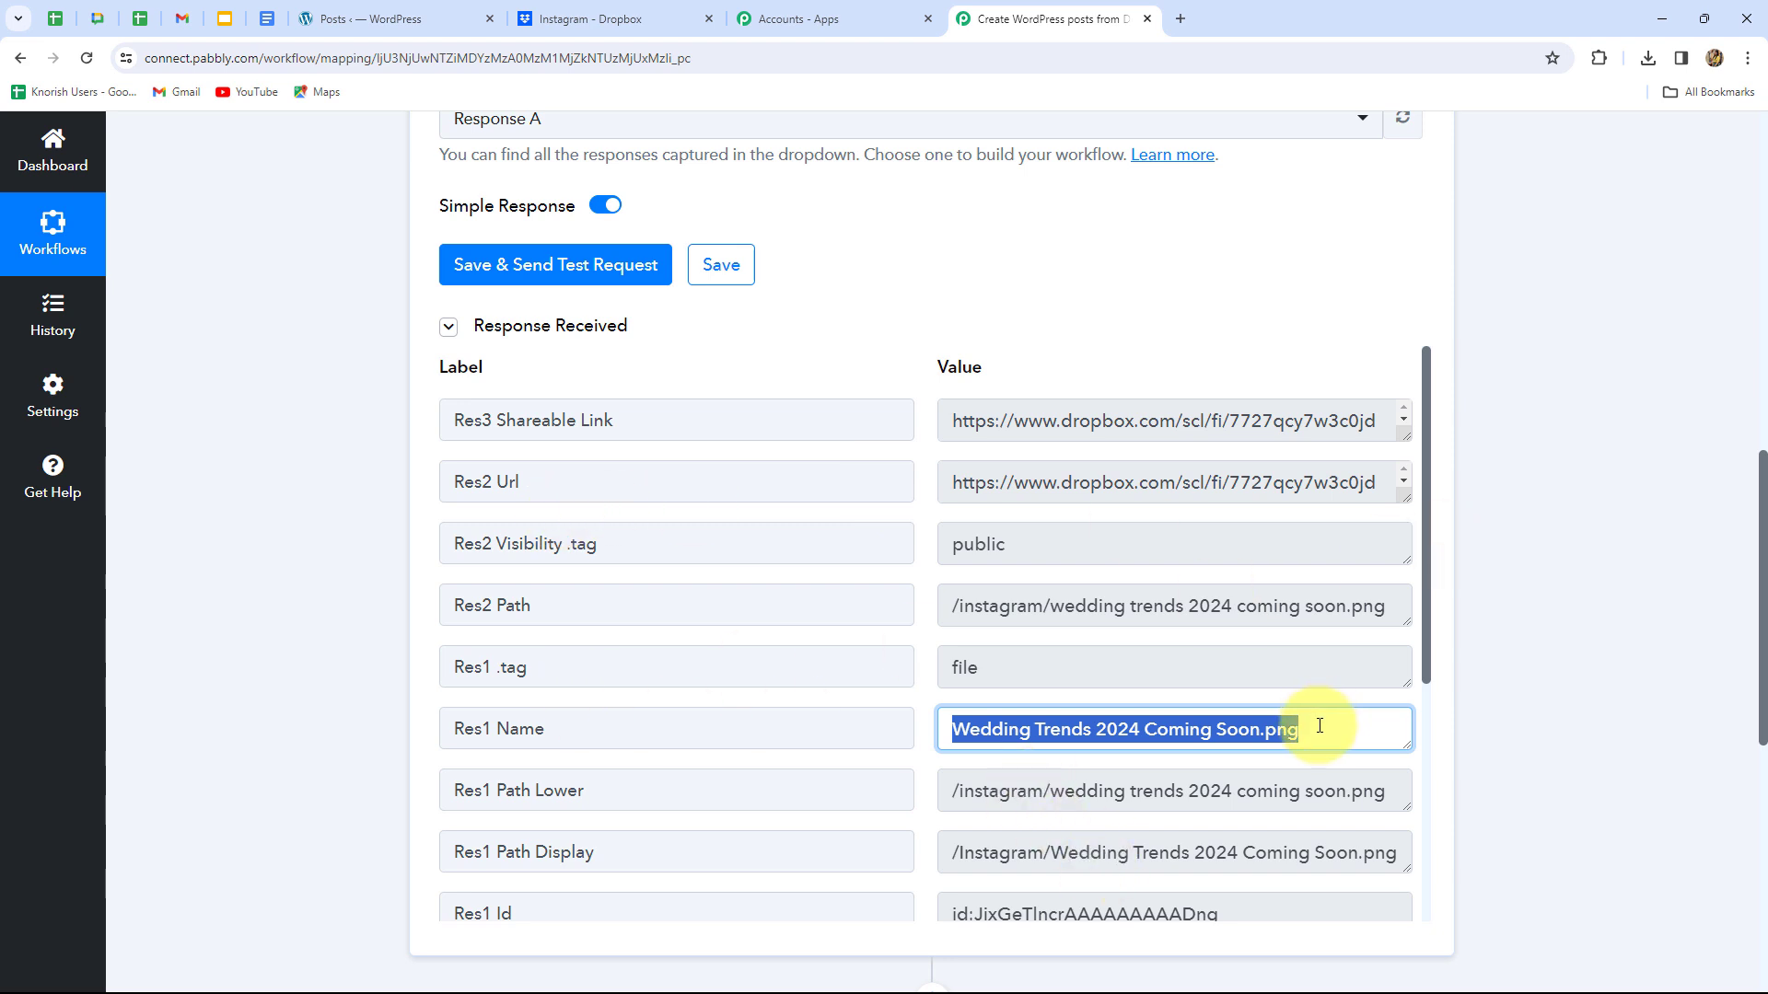
{"action": "left_click", "coordinate": [1225, 728]}
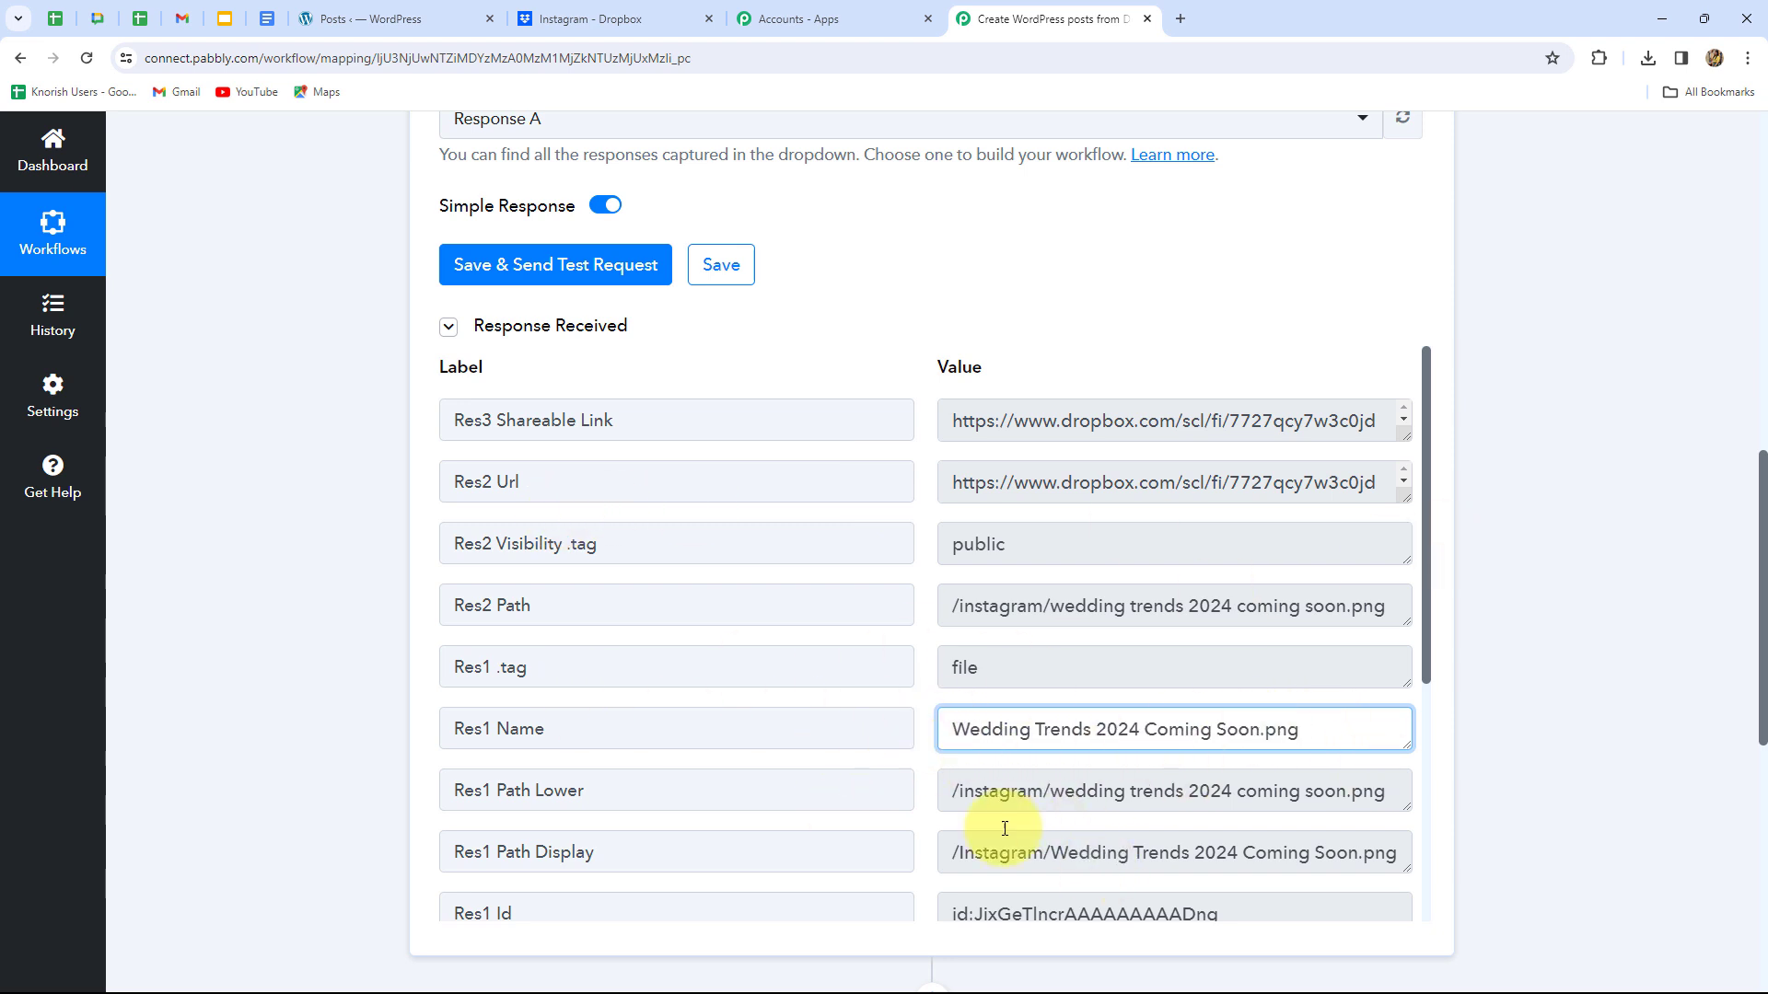
{"action": "scroll", "coordinate": [1309, 734], "scroll_direction": "down", "scroll_amount": 1}
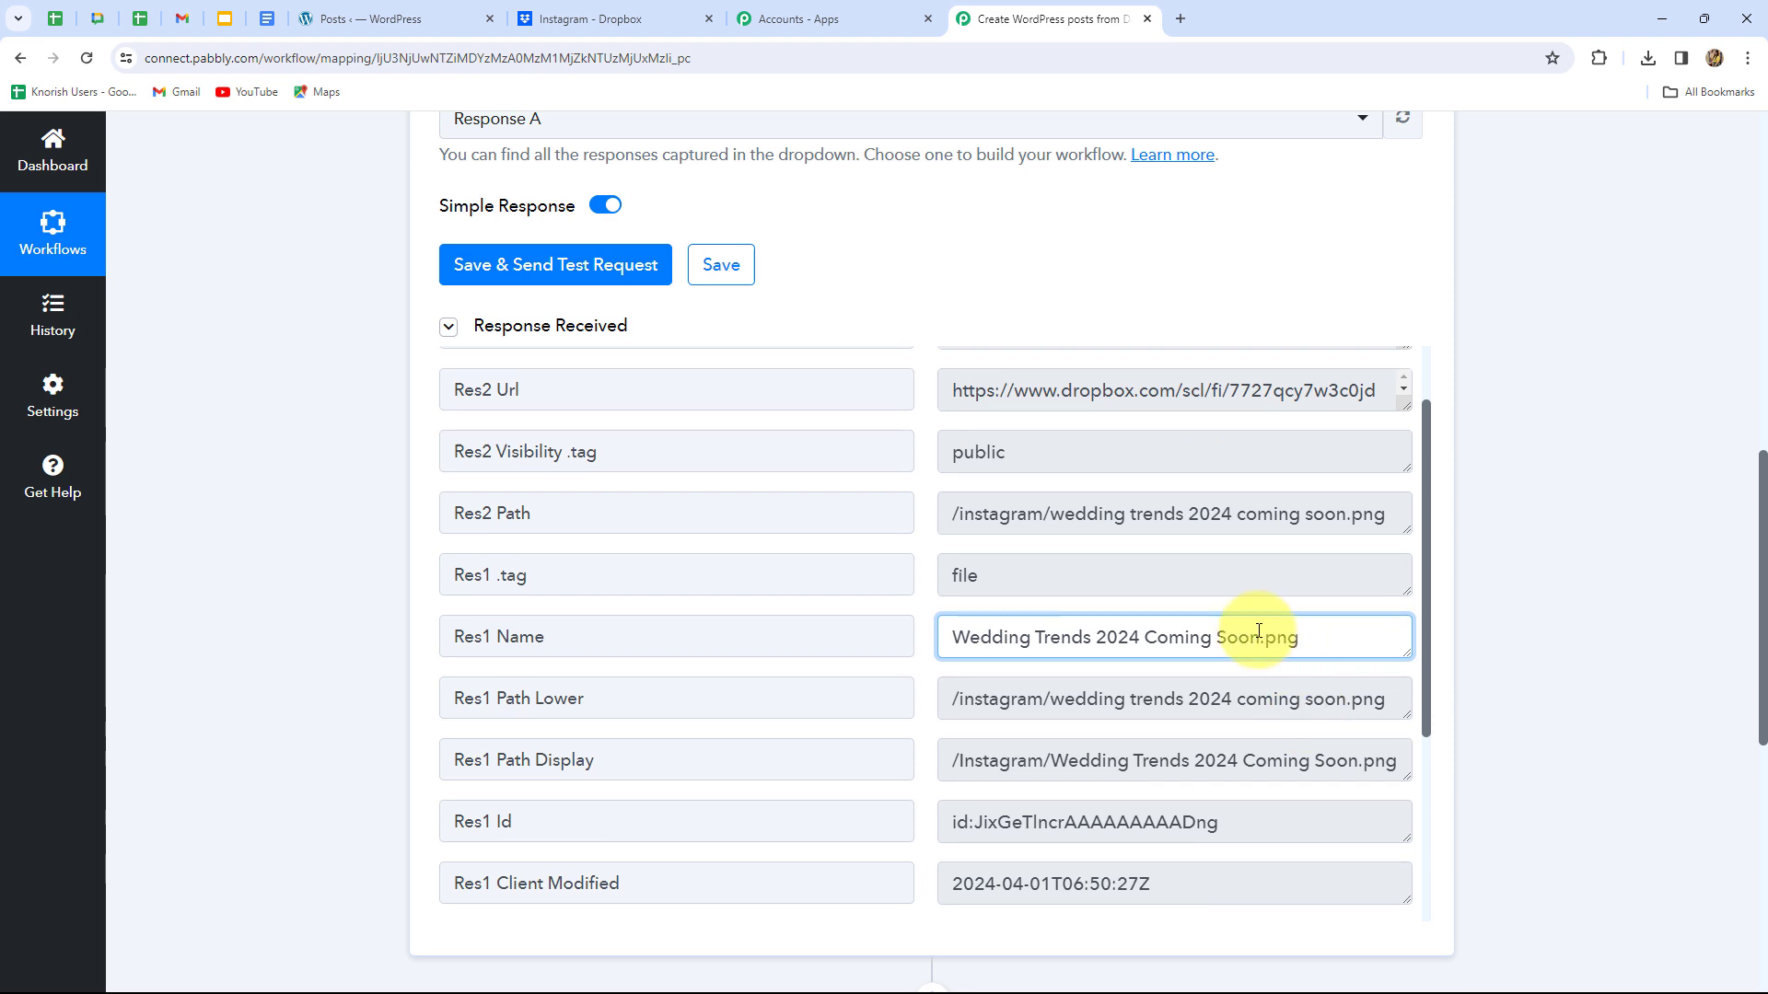
{"action": "left_click_drag", "start_coordinate": [1260, 637], "coordinate": [1322, 637]}
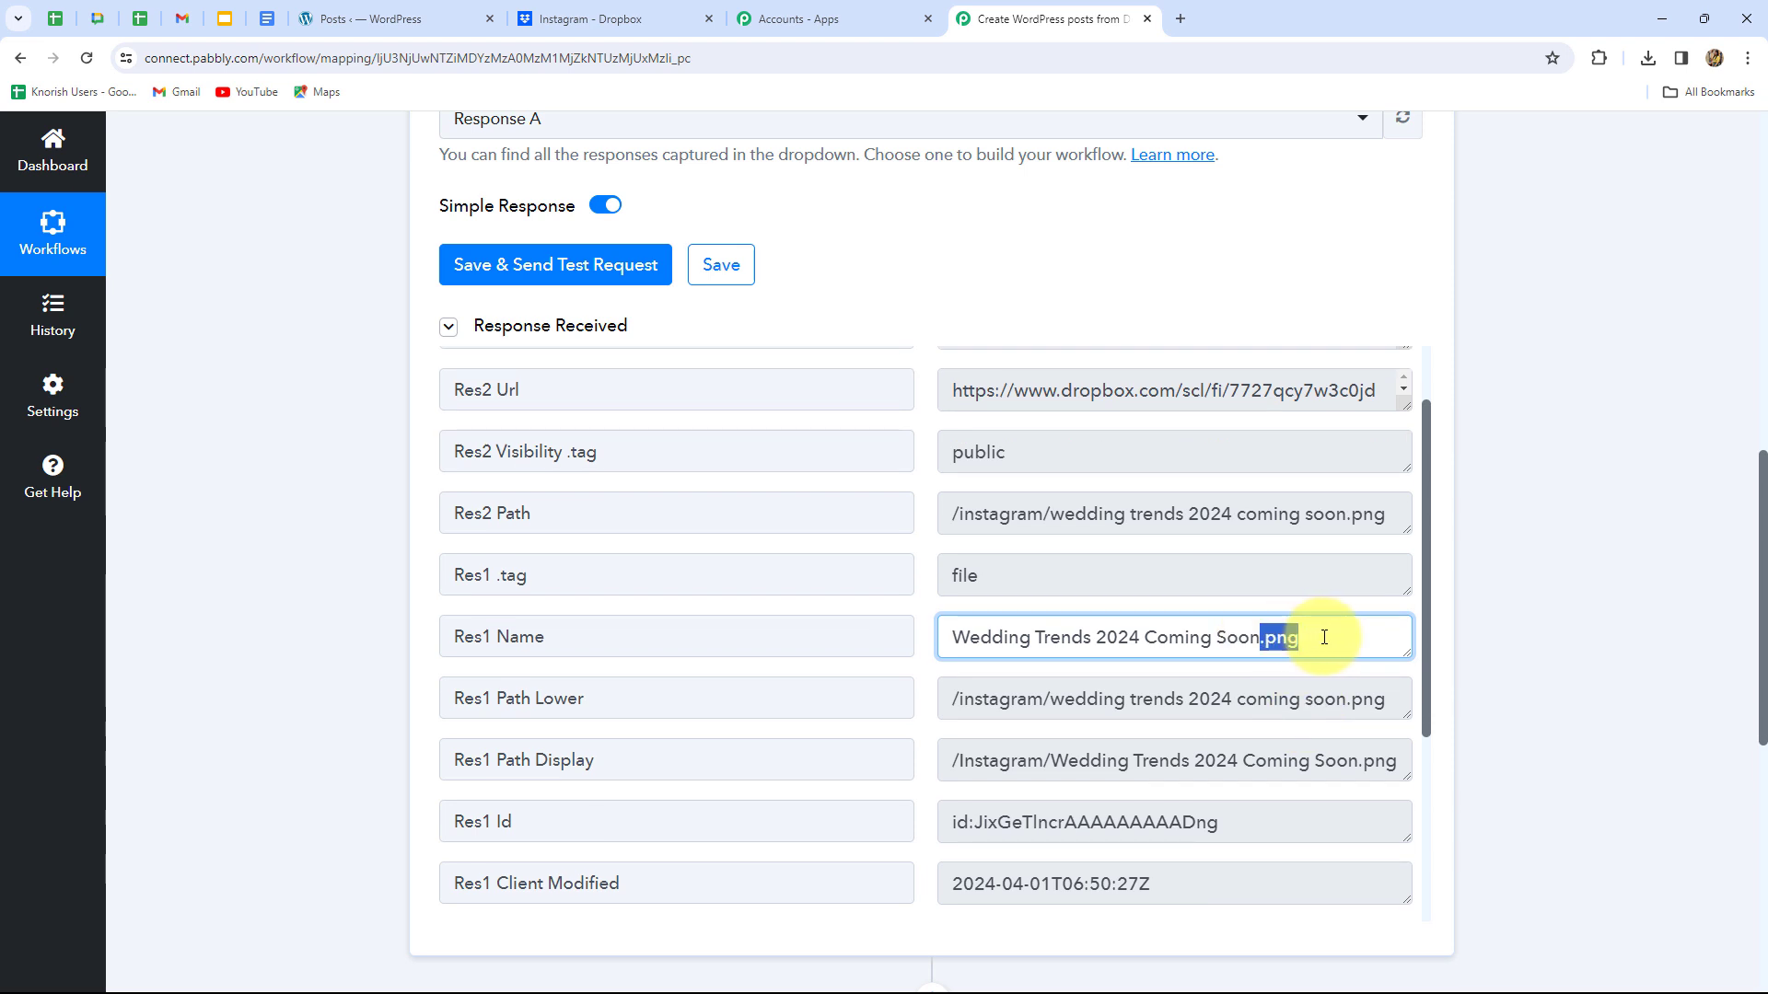
{"action": "left_click", "coordinate": [1323, 637]}
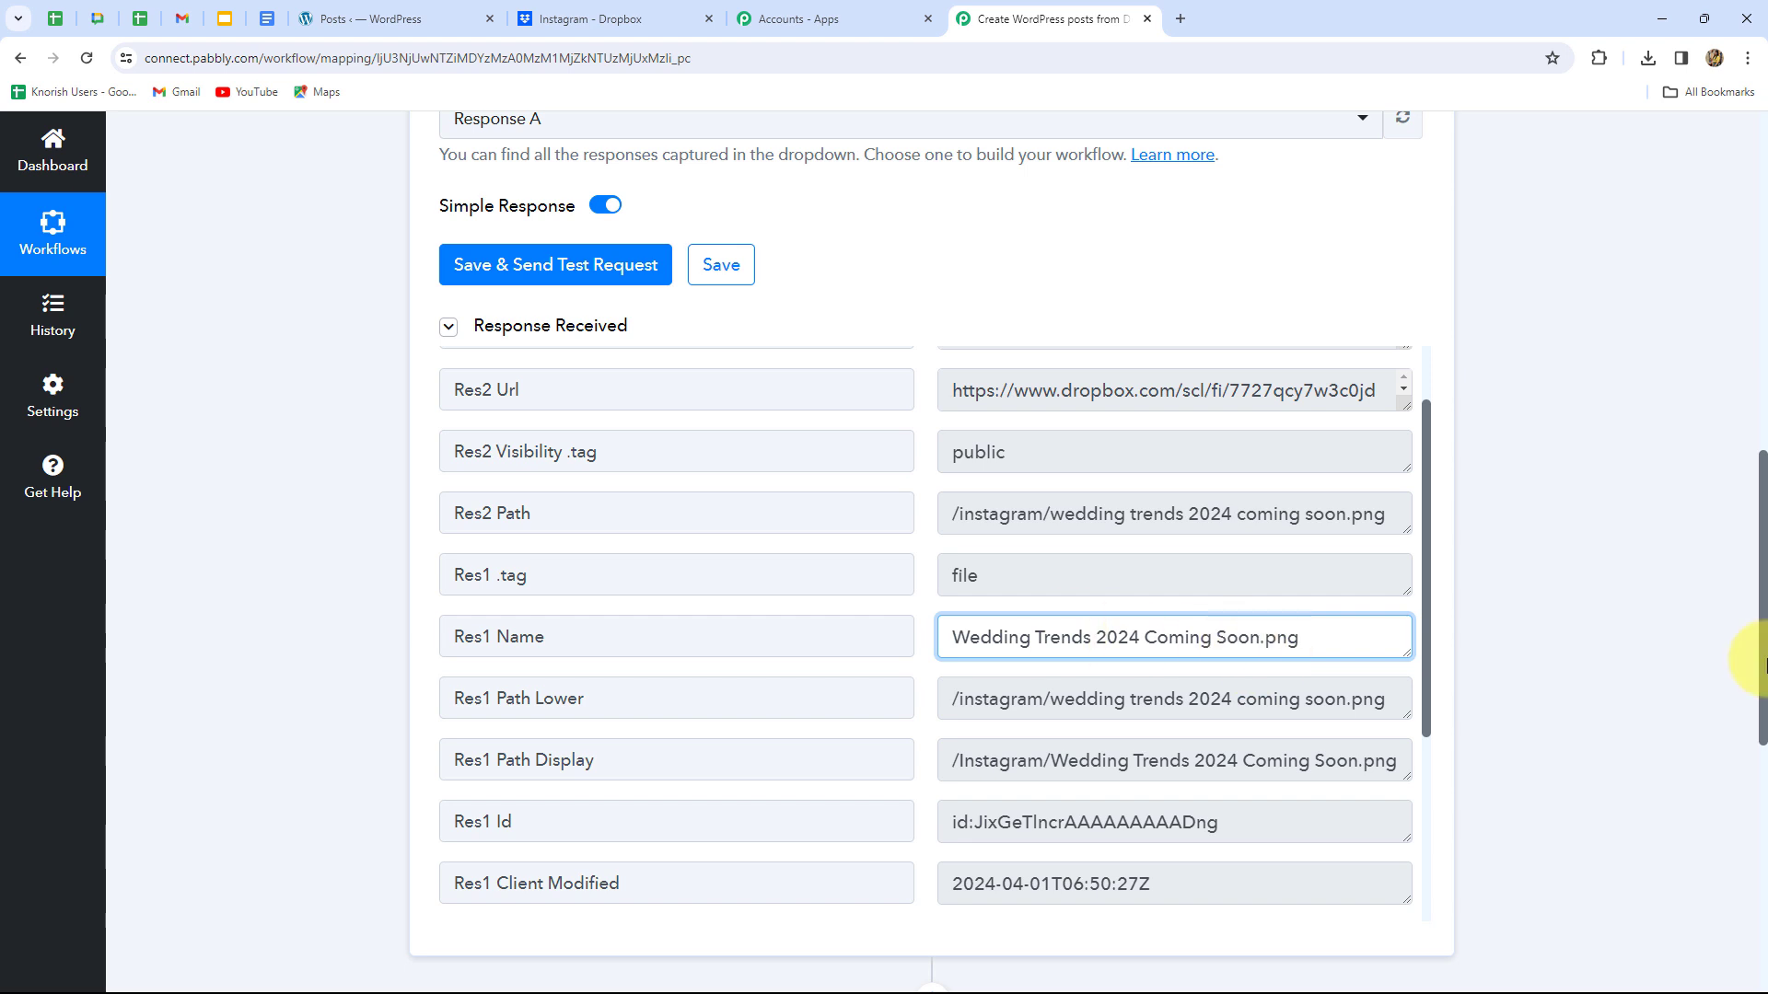
Set the second step's action to Text Formatter by Pabbly with the Split Text event and connect it.
{"action": "scroll", "coordinate": [1542, 435], "scroll_direction": "down", "scroll_amount": 5}
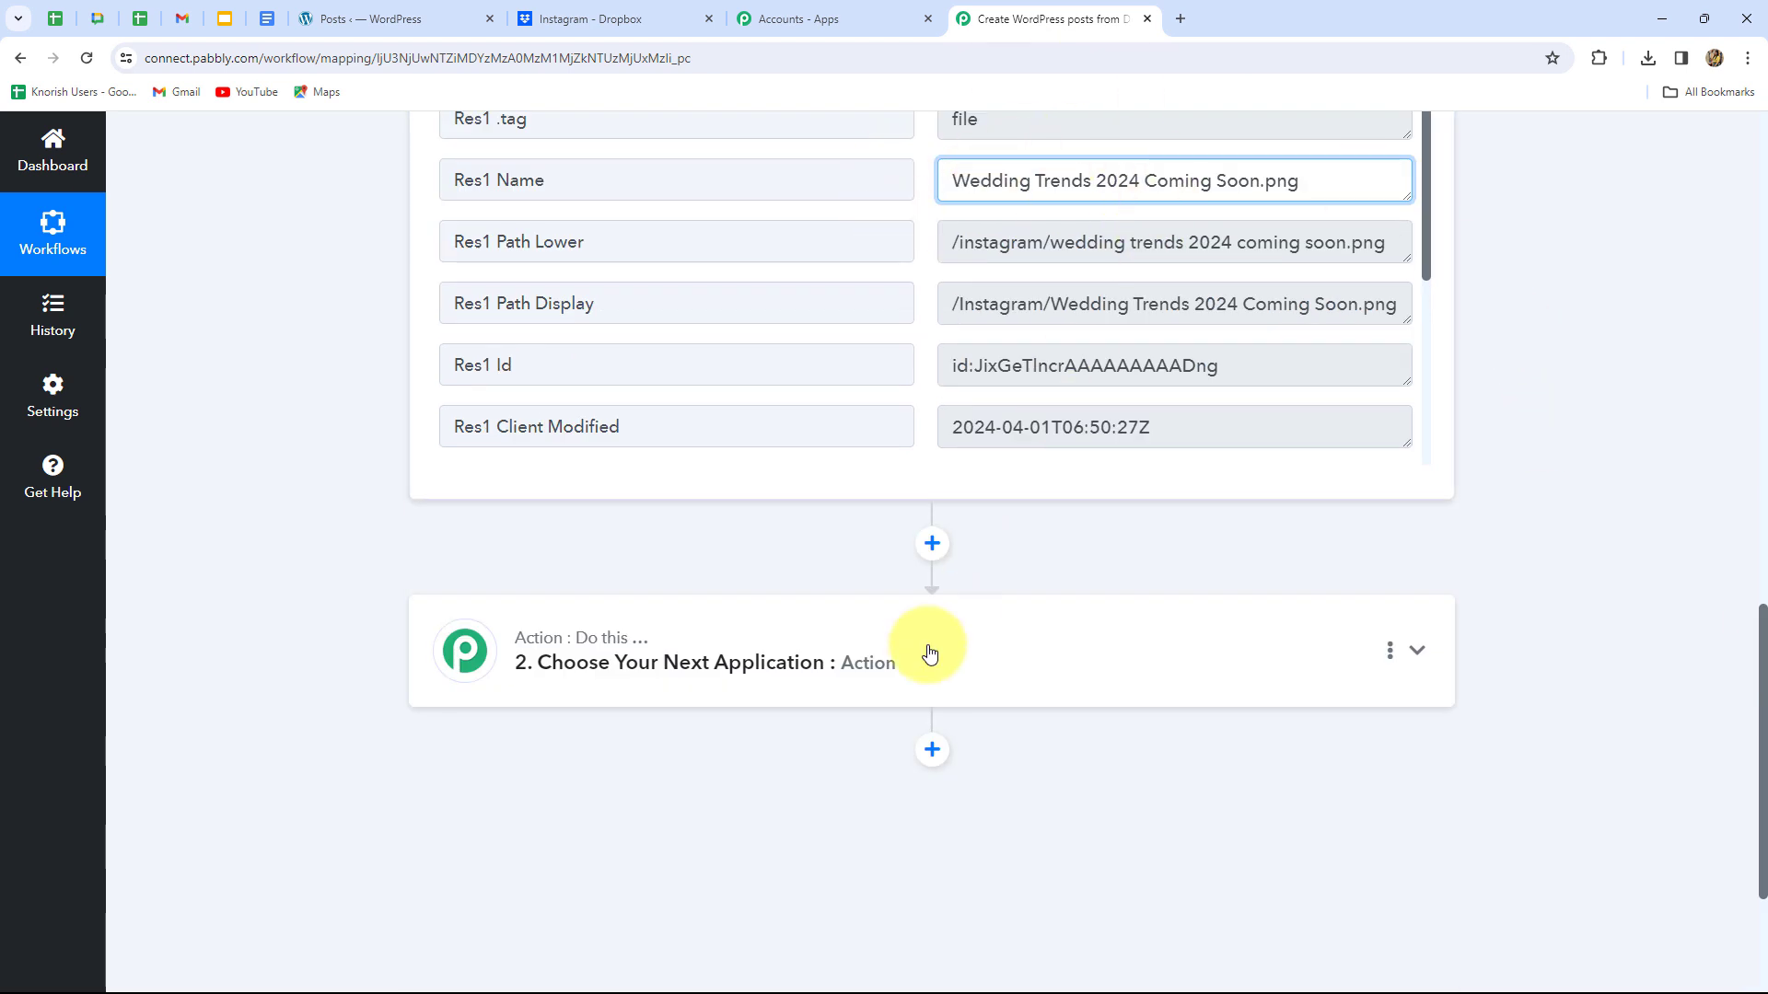
{"action": "scroll", "coordinate": [924, 659], "scroll_direction": "down", "scroll_amount": 3}
{"action": "left_click", "coordinate": [912, 395]}
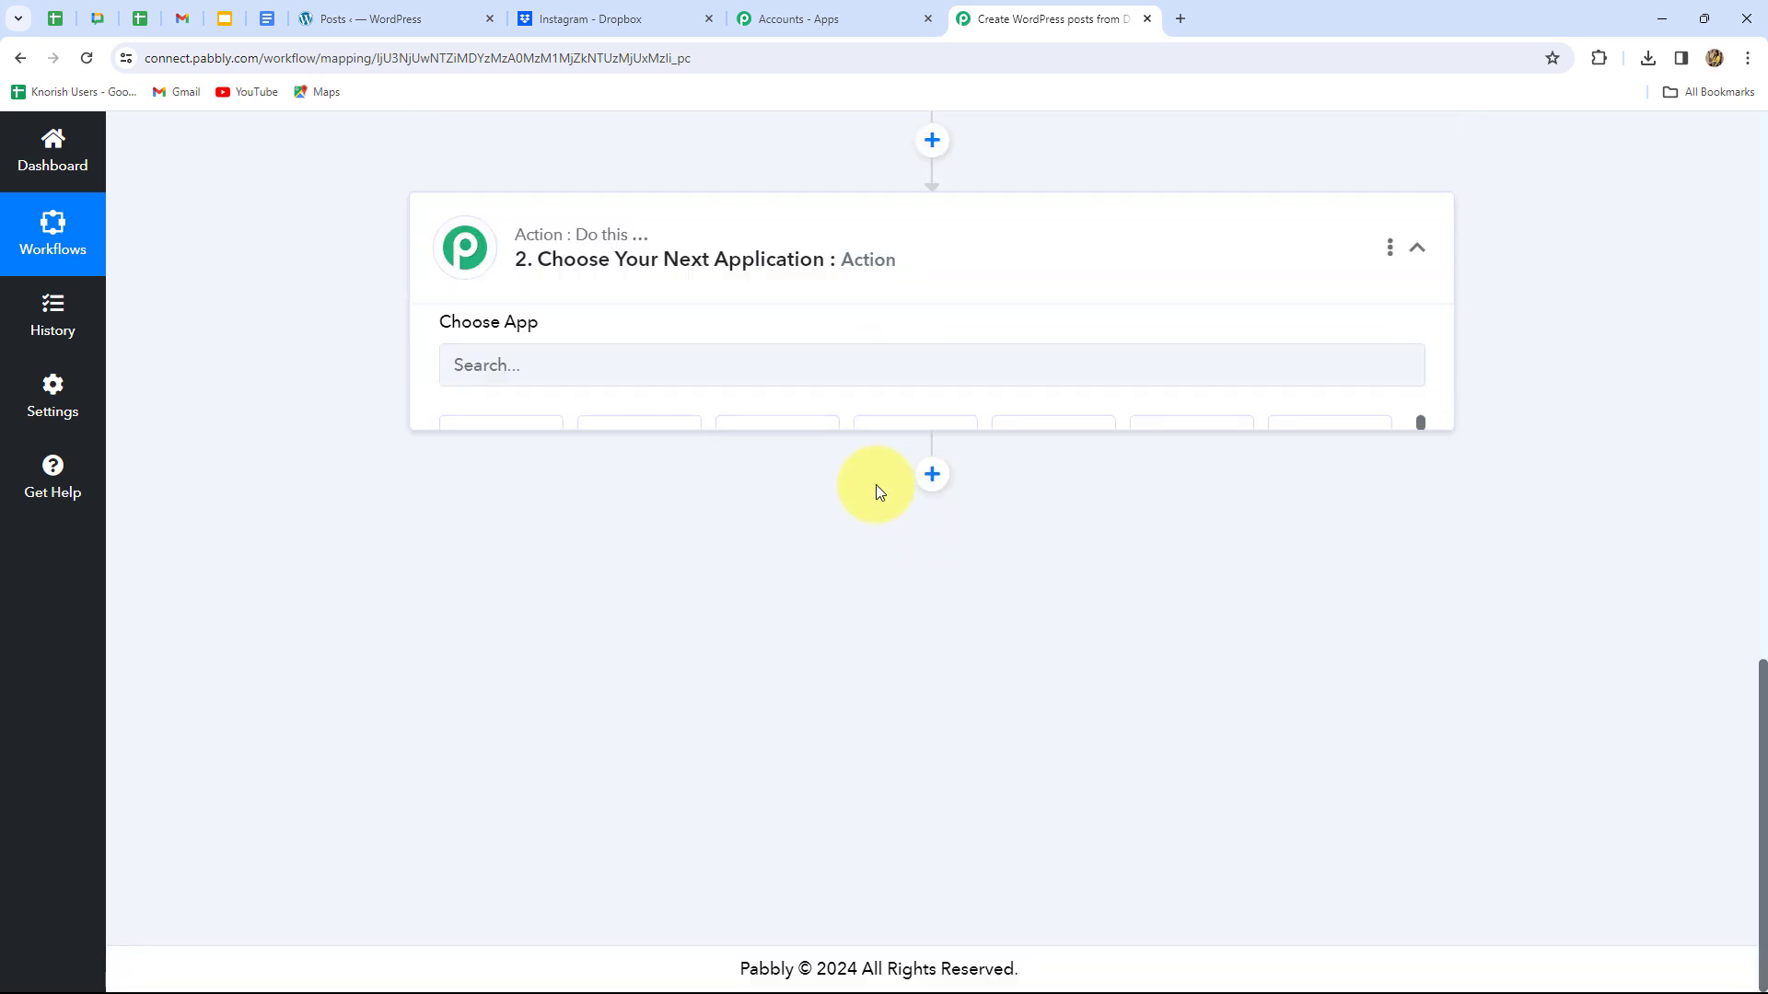
{"action": "scroll", "coordinate": [632, 532], "scroll_direction": "up", "scroll_amount": 3}
{"action": "left_click", "coordinate": [556, 513]}
{"action": "type", "text": "tex"}
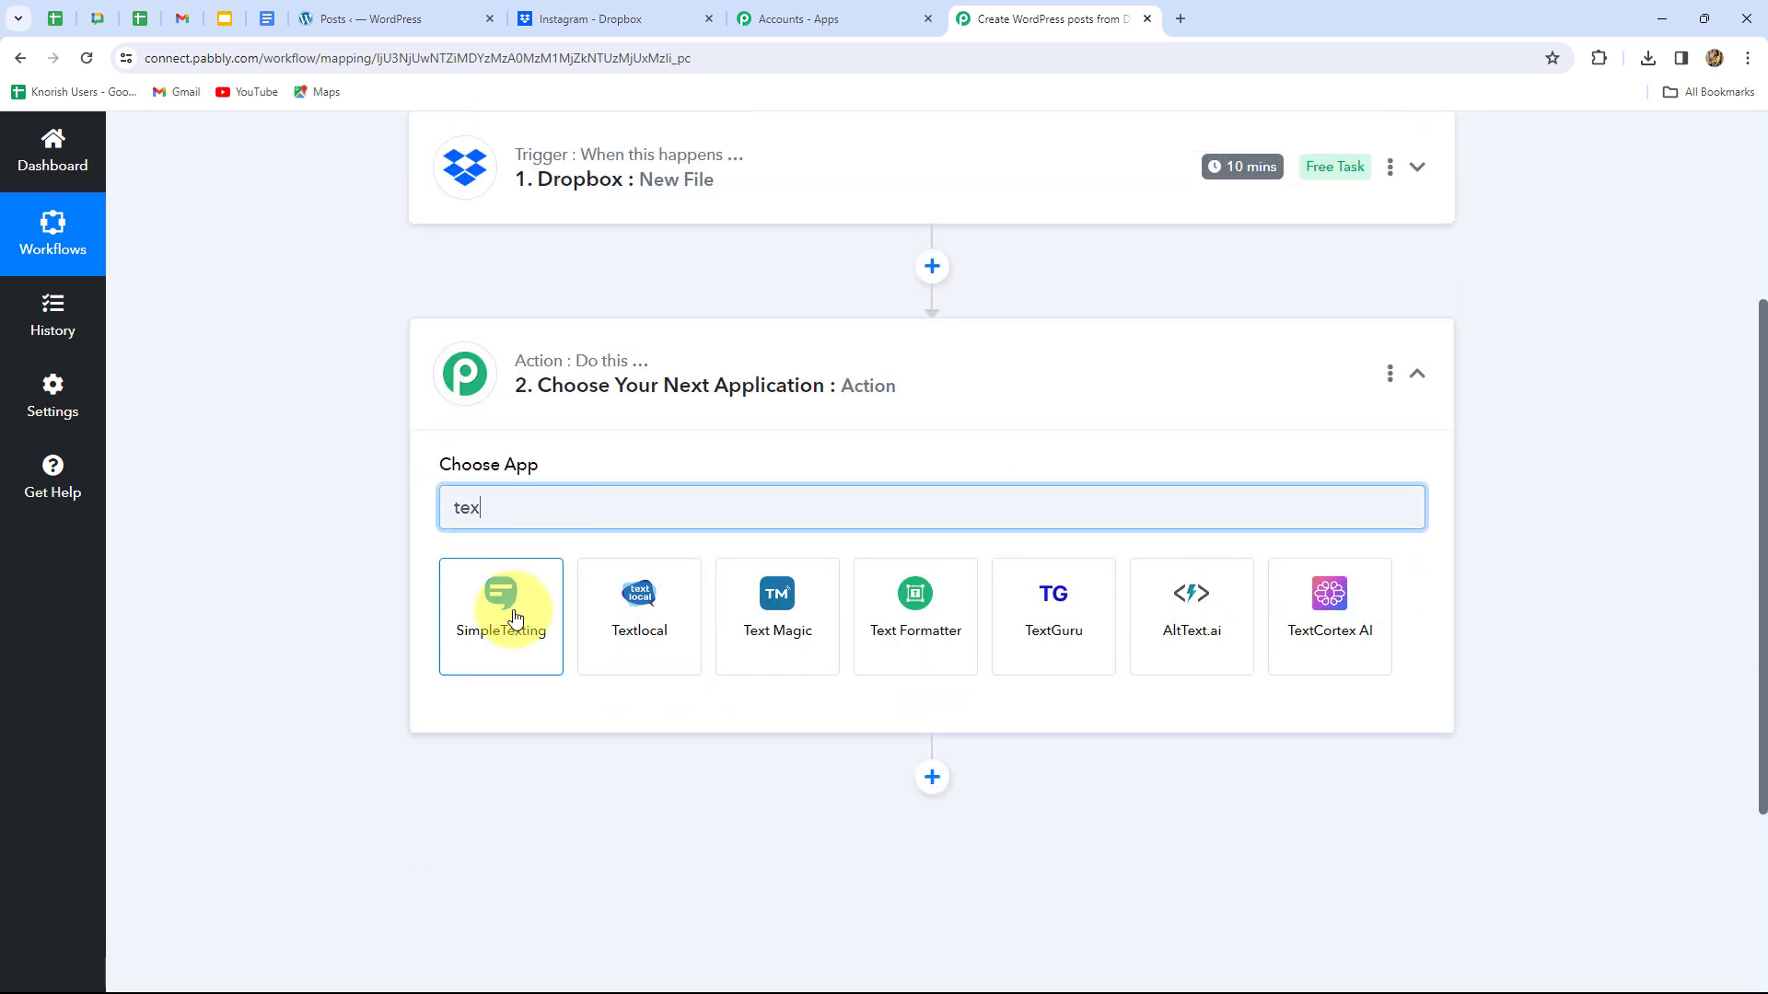
{"action": "left_click", "coordinate": [909, 619]}
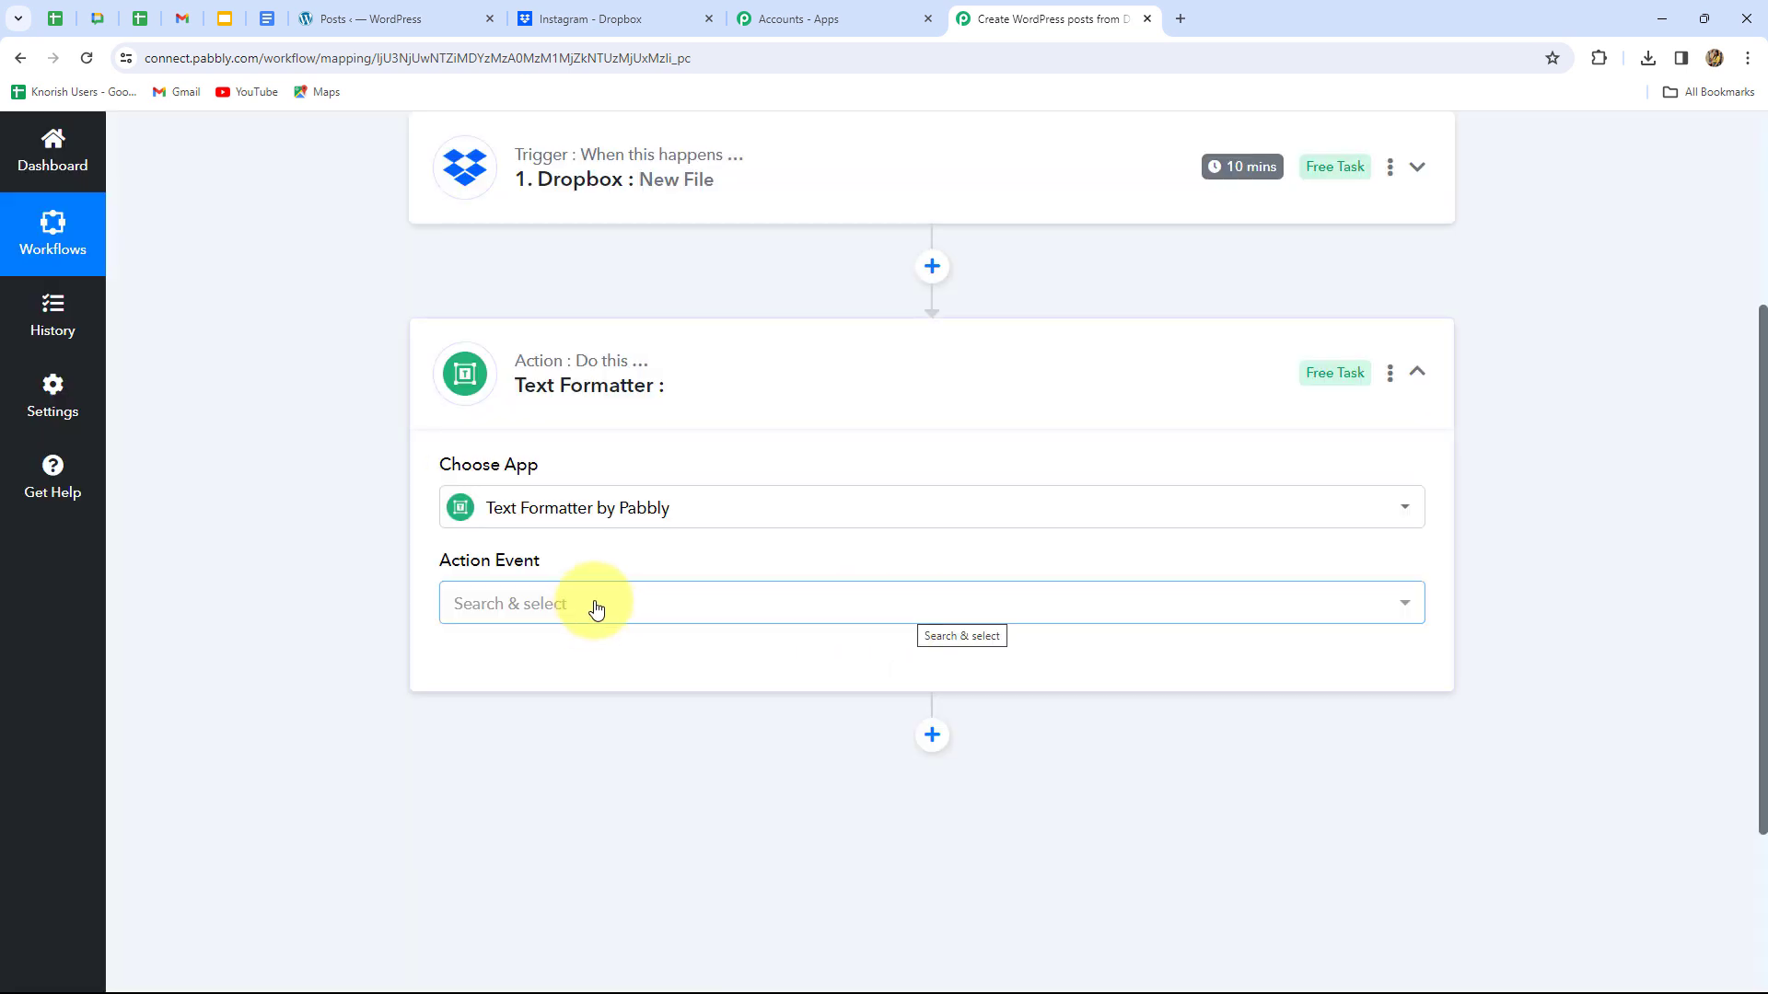
{"action": "left_click", "coordinate": [596, 607]}
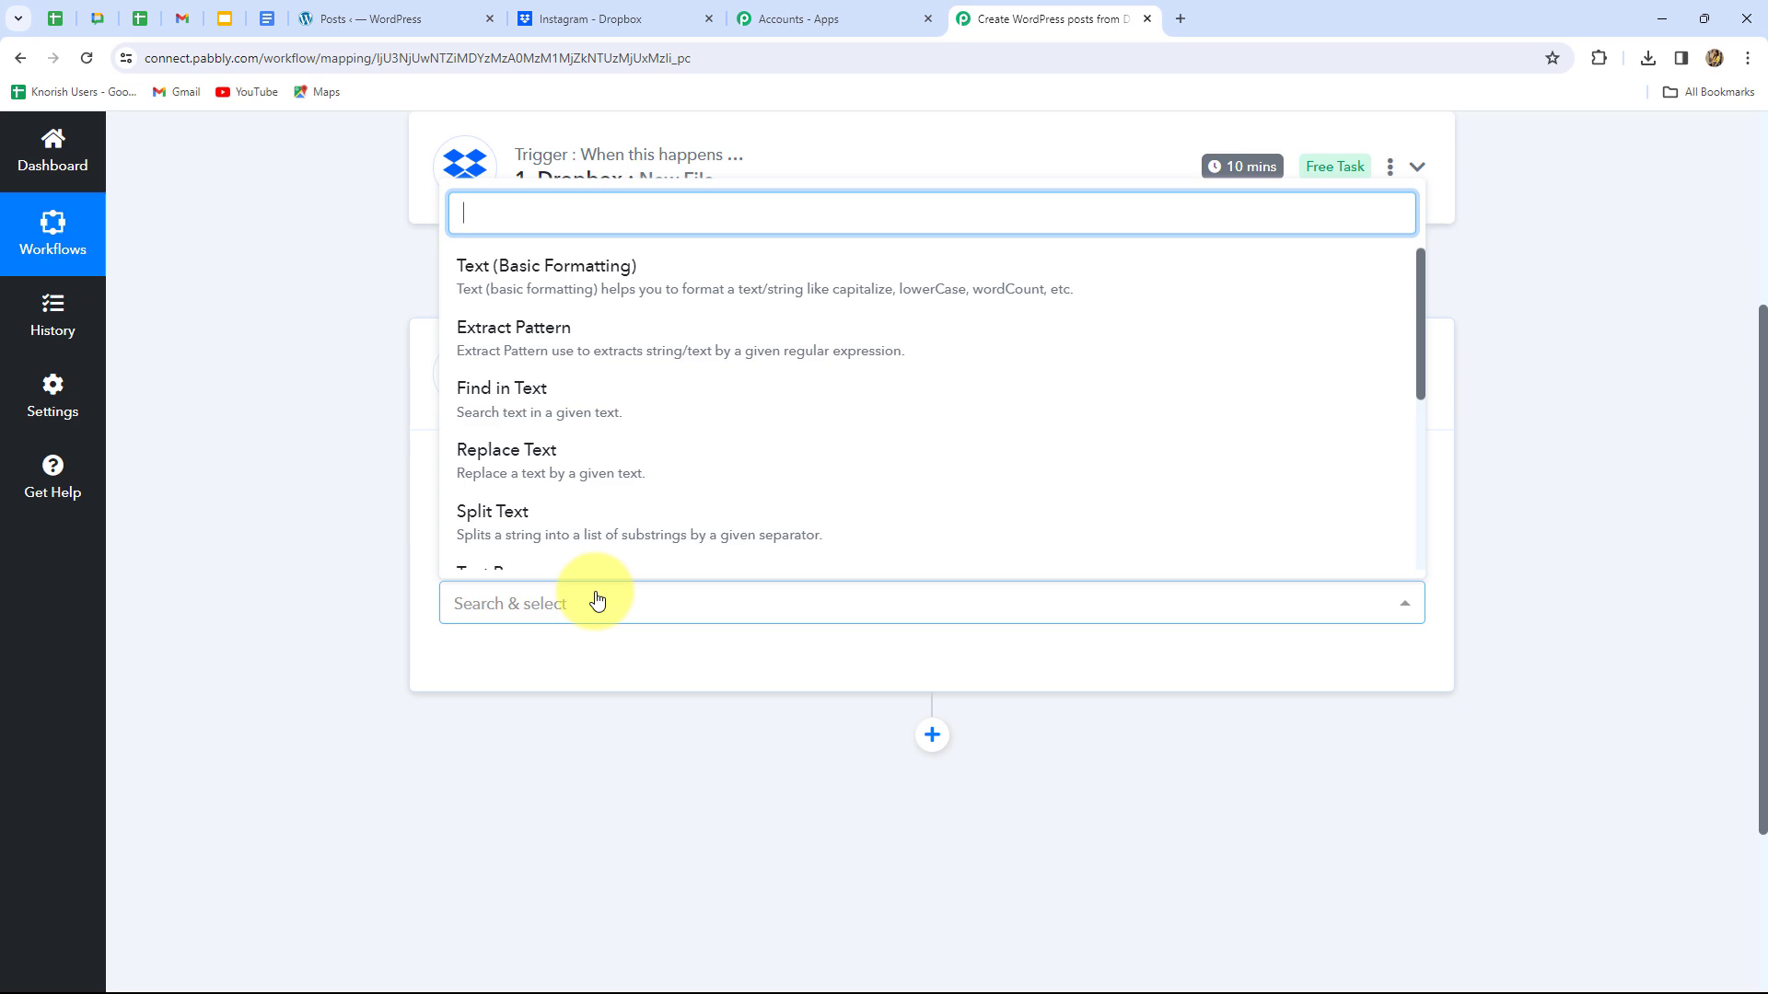
{"action": "left_click", "coordinate": [489, 535]}
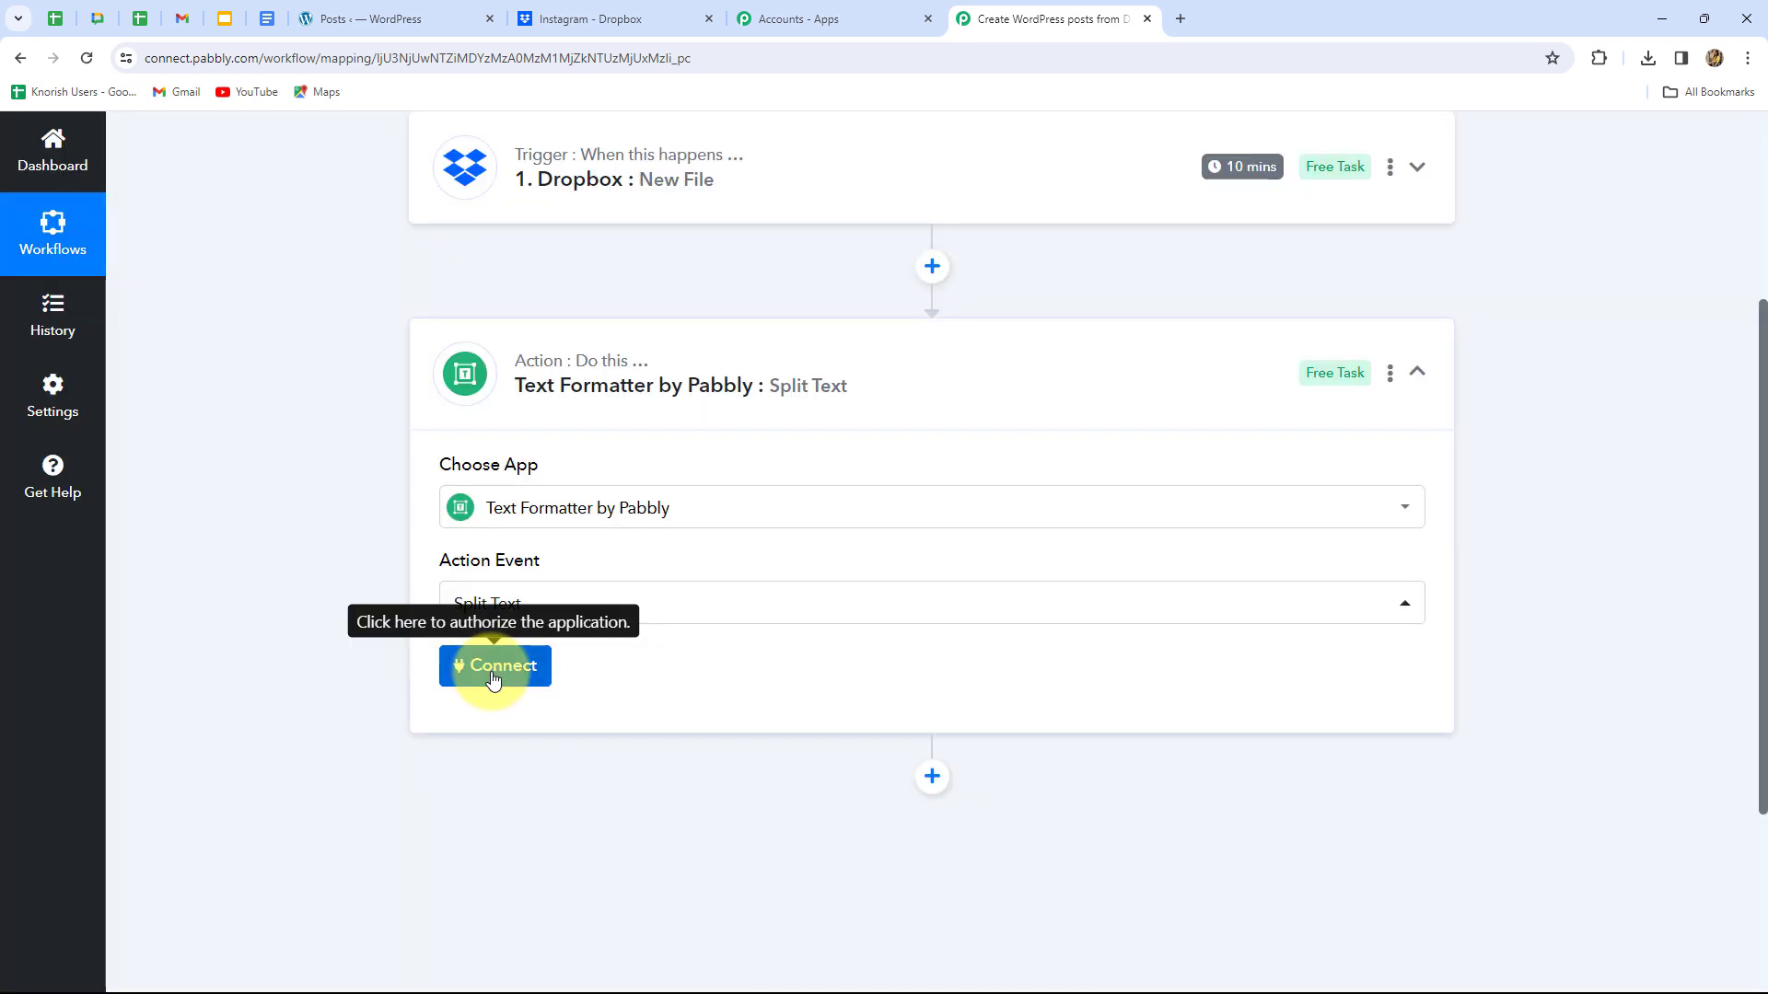
{"action": "left_click", "coordinate": [485, 668]}
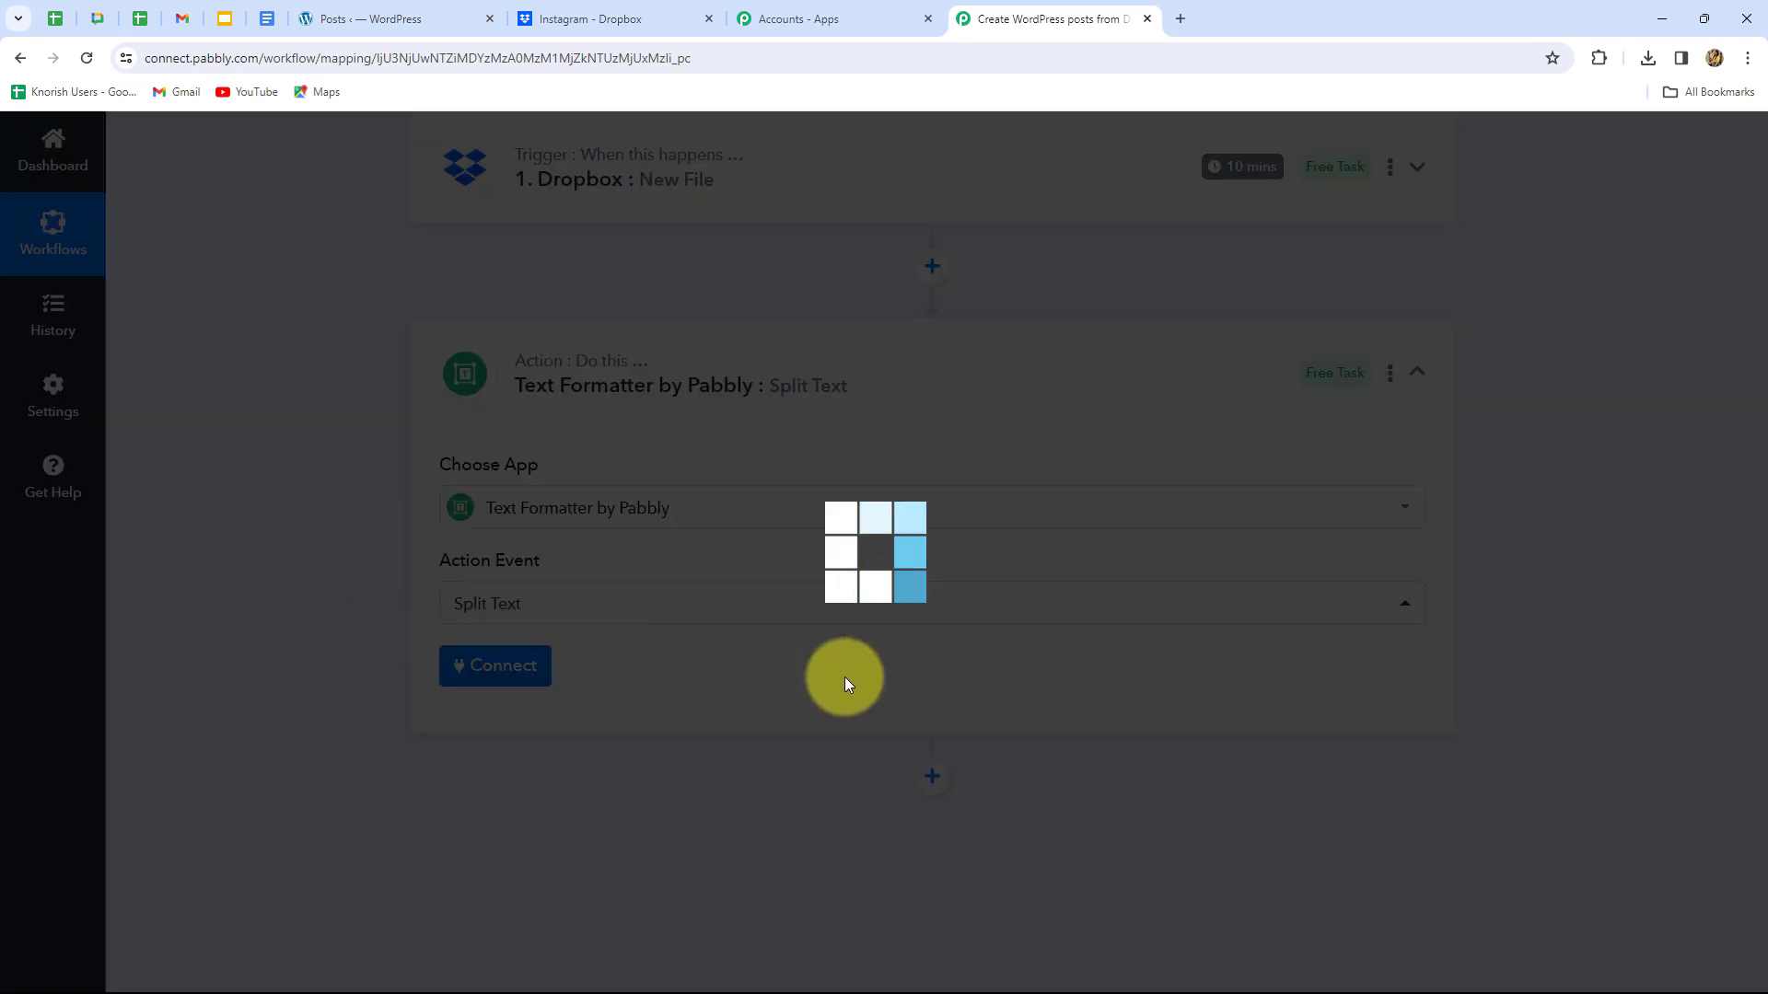
Map Res1 Name from the Dropbox New File response into the Text to Split field.
{"action": "scroll", "coordinate": [844, 676], "scroll_direction": "down", "scroll_amount": 5}
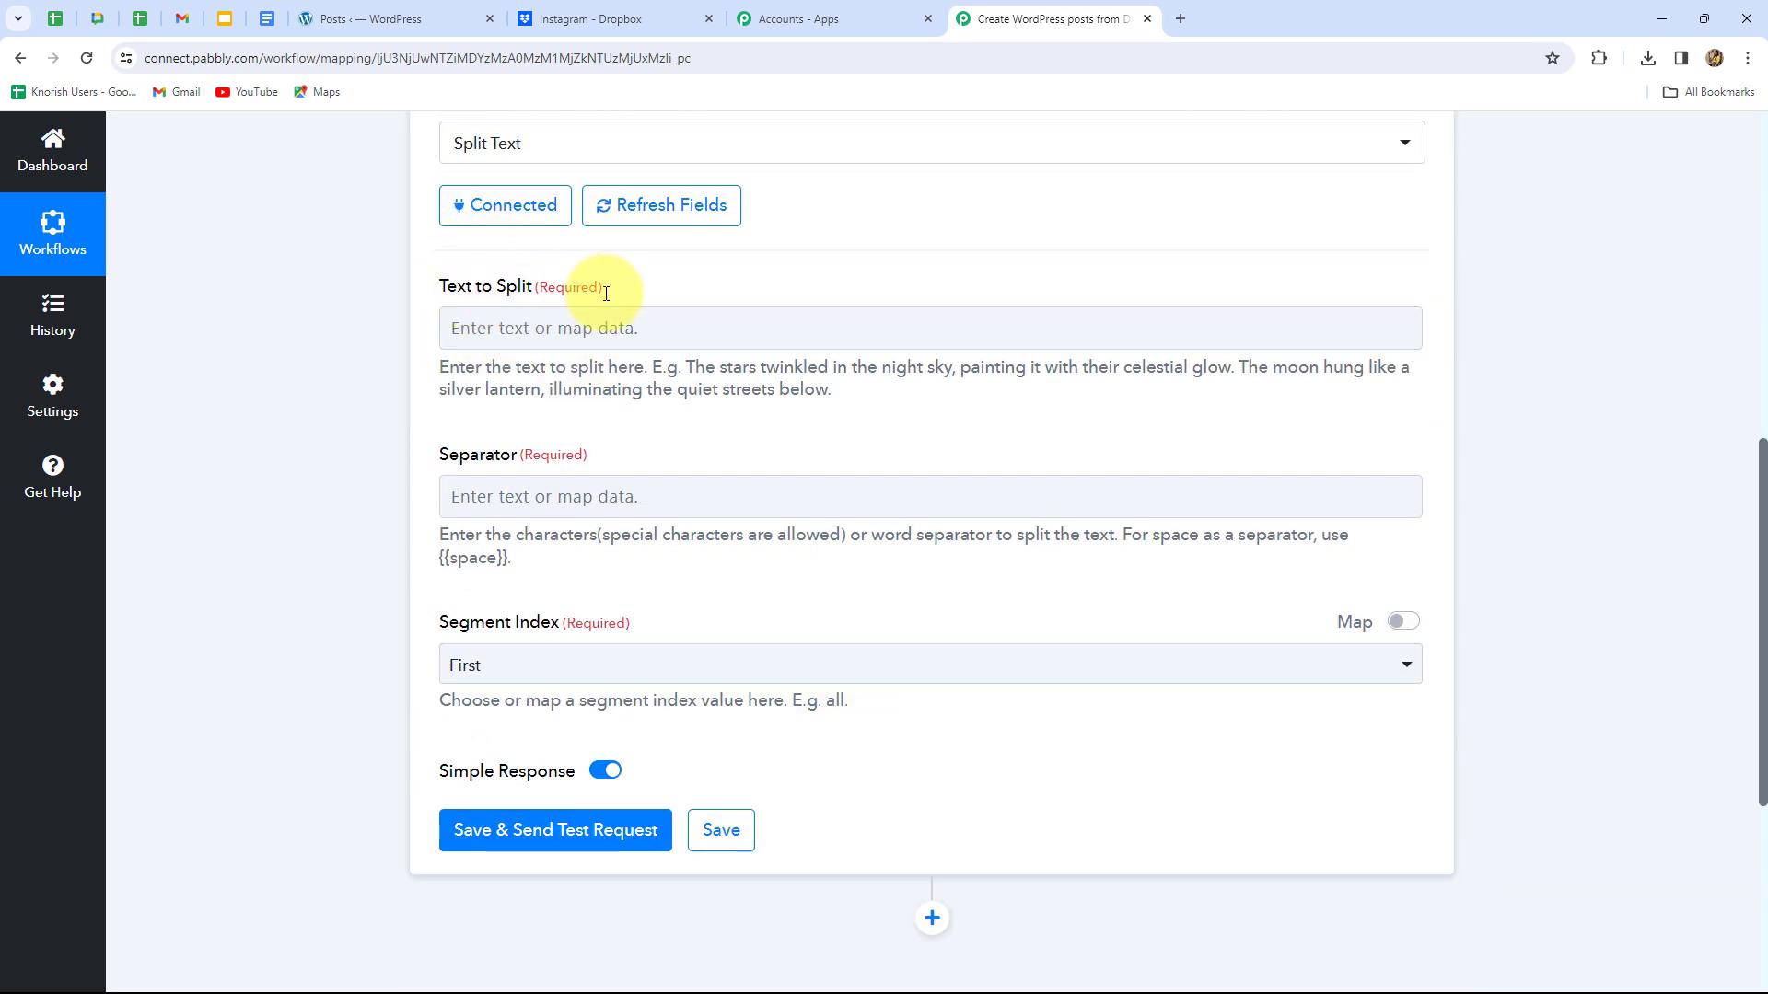
{"action": "scroll", "coordinate": [671, 347], "scroll_direction": "down", "scroll_amount": 2}
{"action": "left_click", "coordinate": [696, 152]}
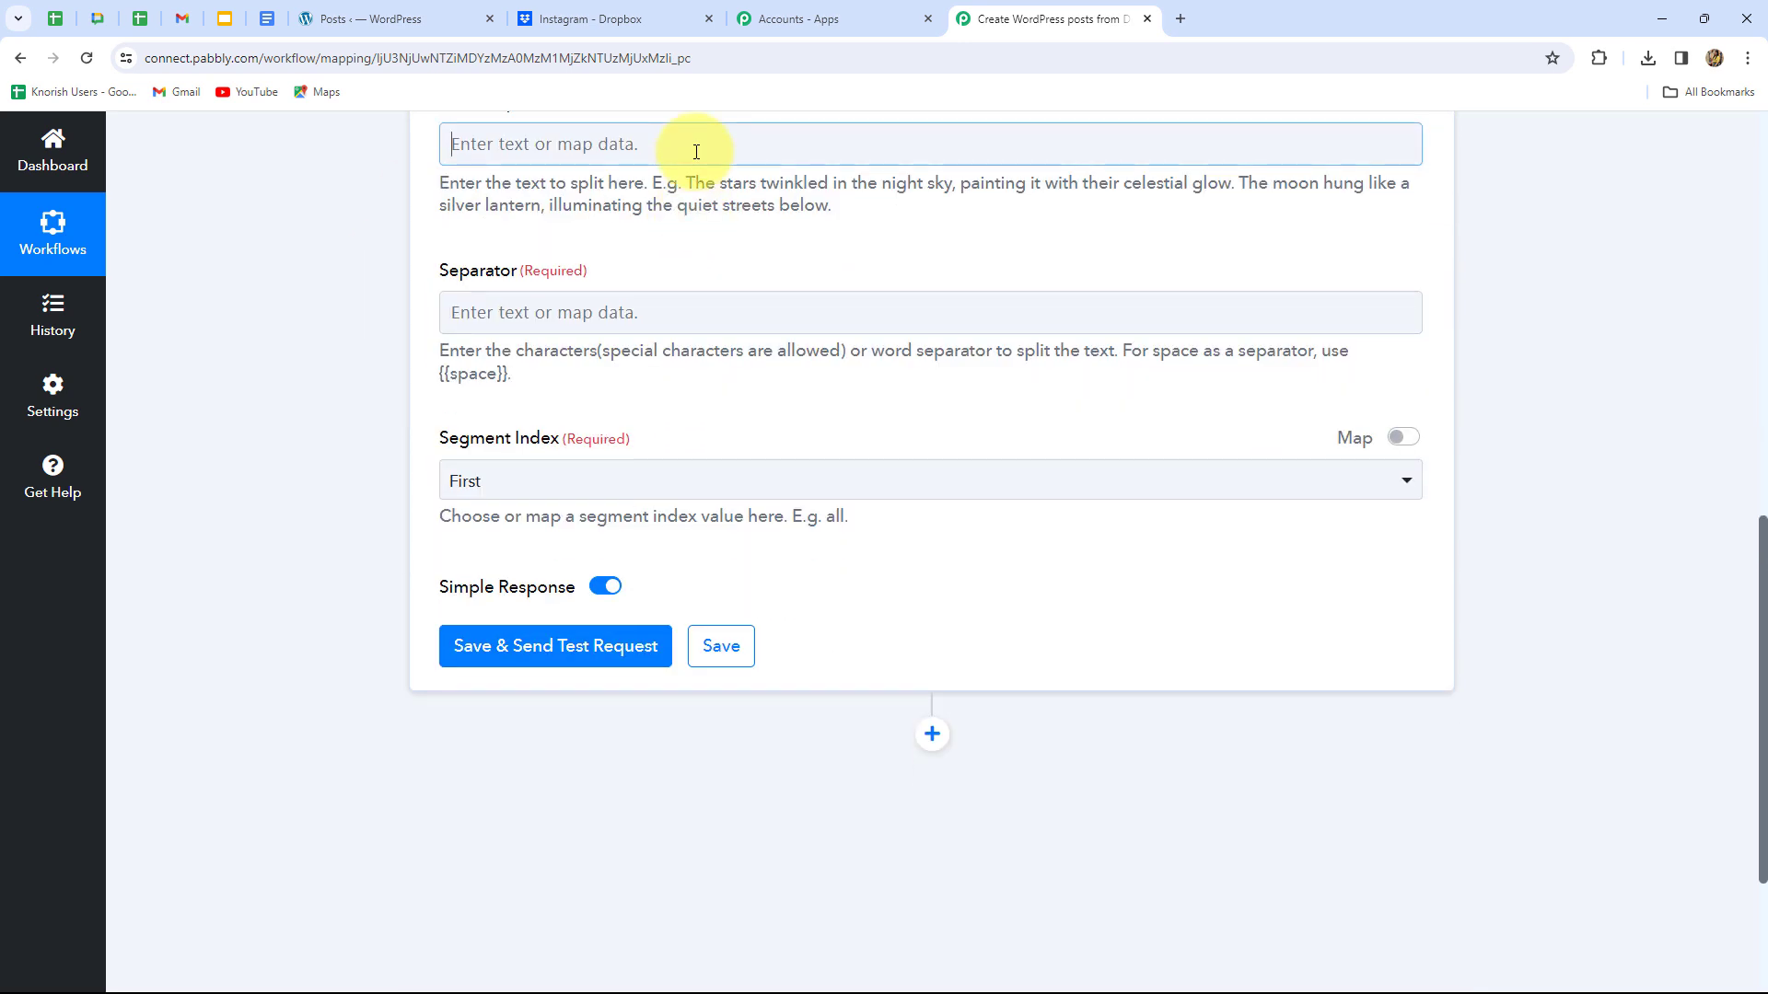
{"action": "left_click", "coordinate": [645, 317]}
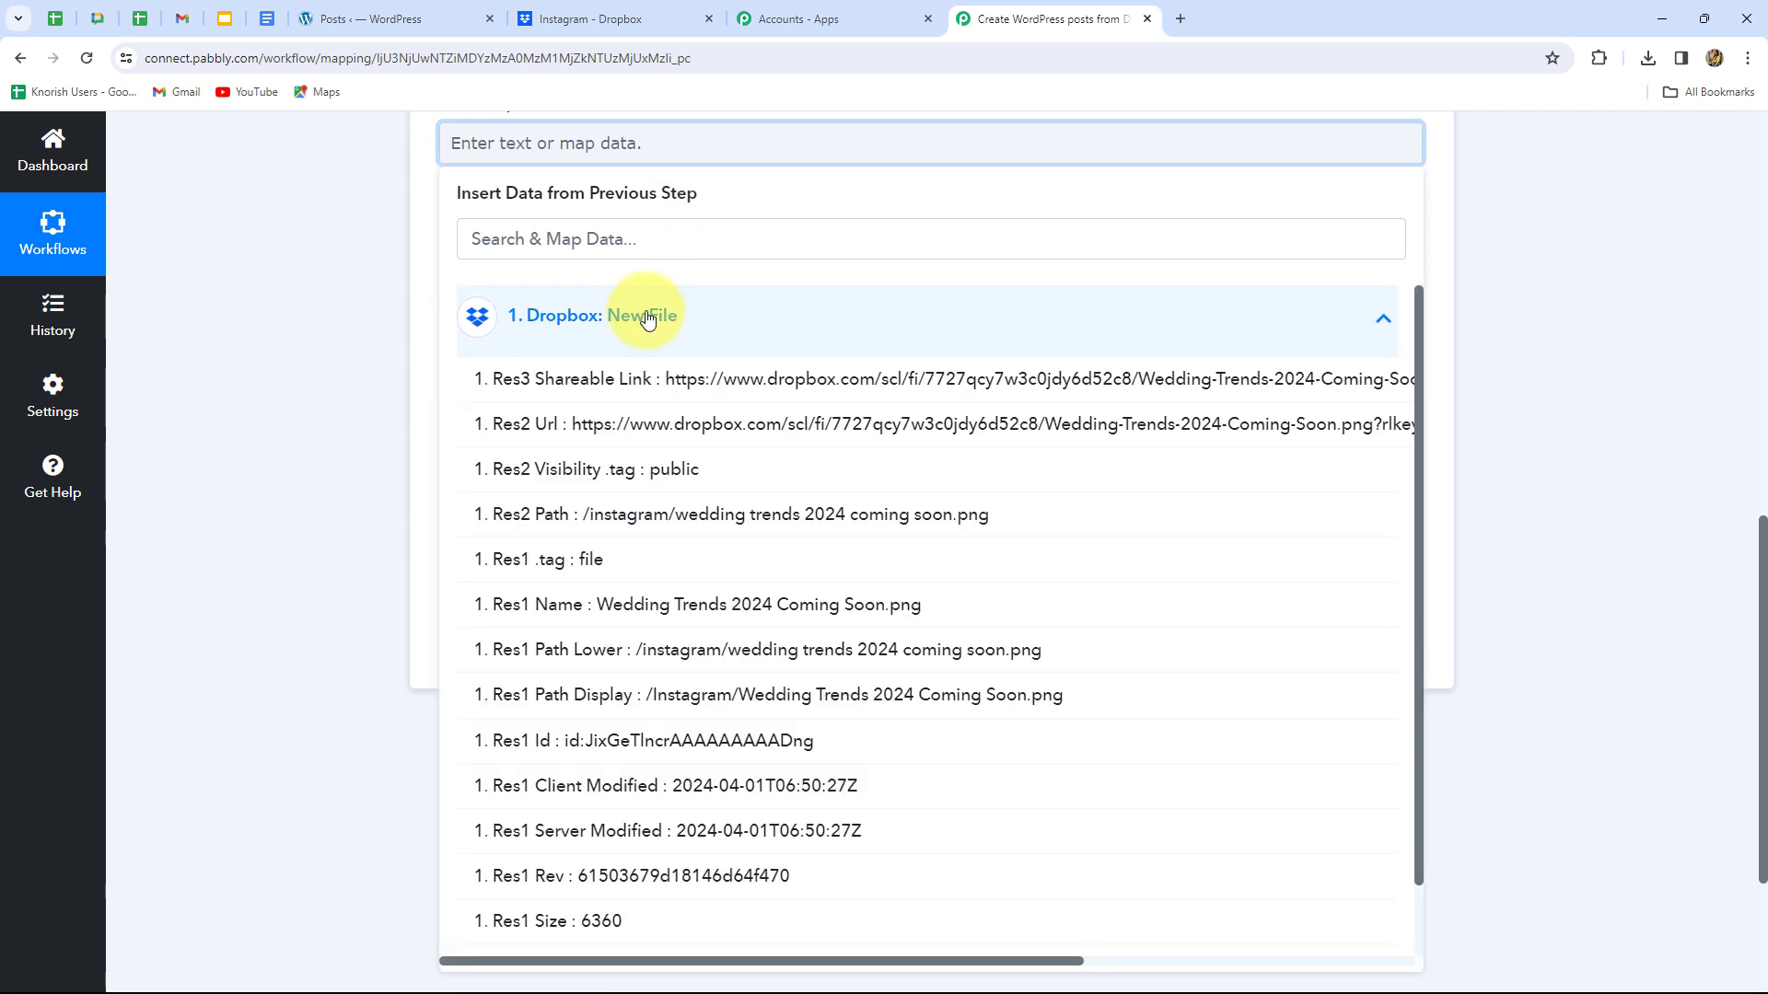
{"action": "scroll", "coordinate": [755, 652], "scroll_direction": "up", "scroll_amount": 4}
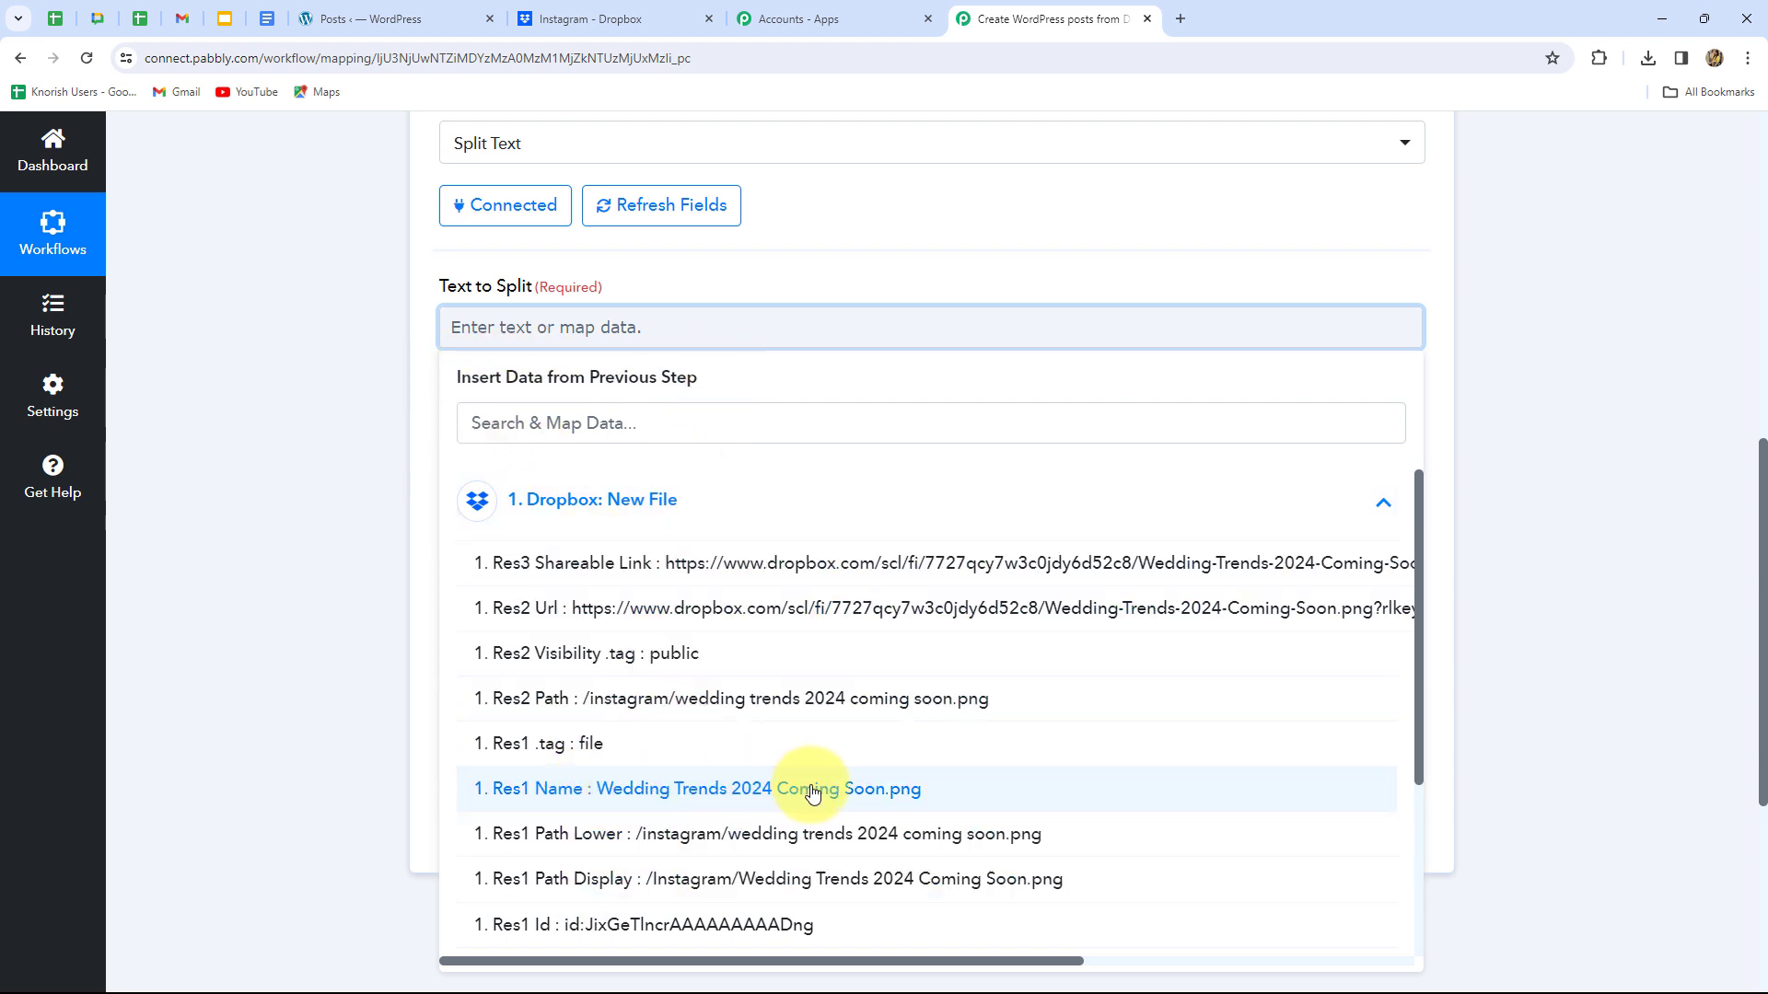
{"action": "left_click", "coordinate": [859, 788]}
{"action": "left_click", "coordinate": [1589, 574]}
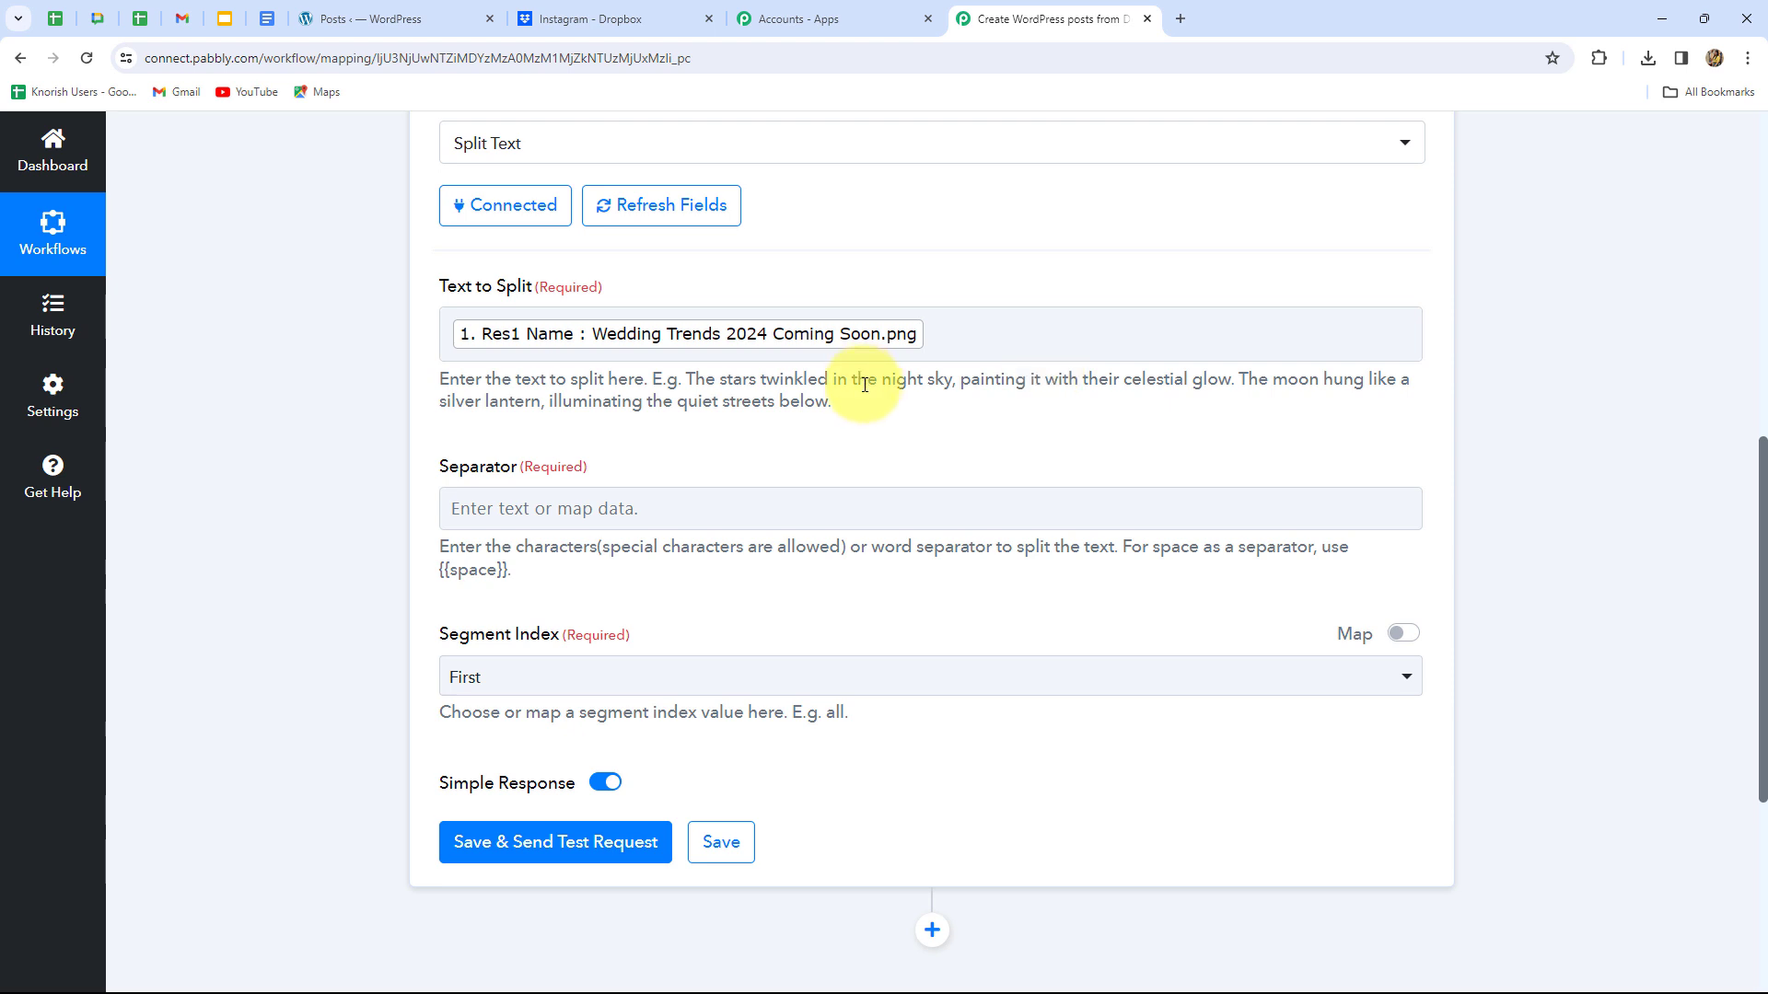
Set the Split Text separator to a full stop (.).
{"action": "scroll", "coordinate": [864, 386], "scroll_direction": "down", "scroll_amount": 1}
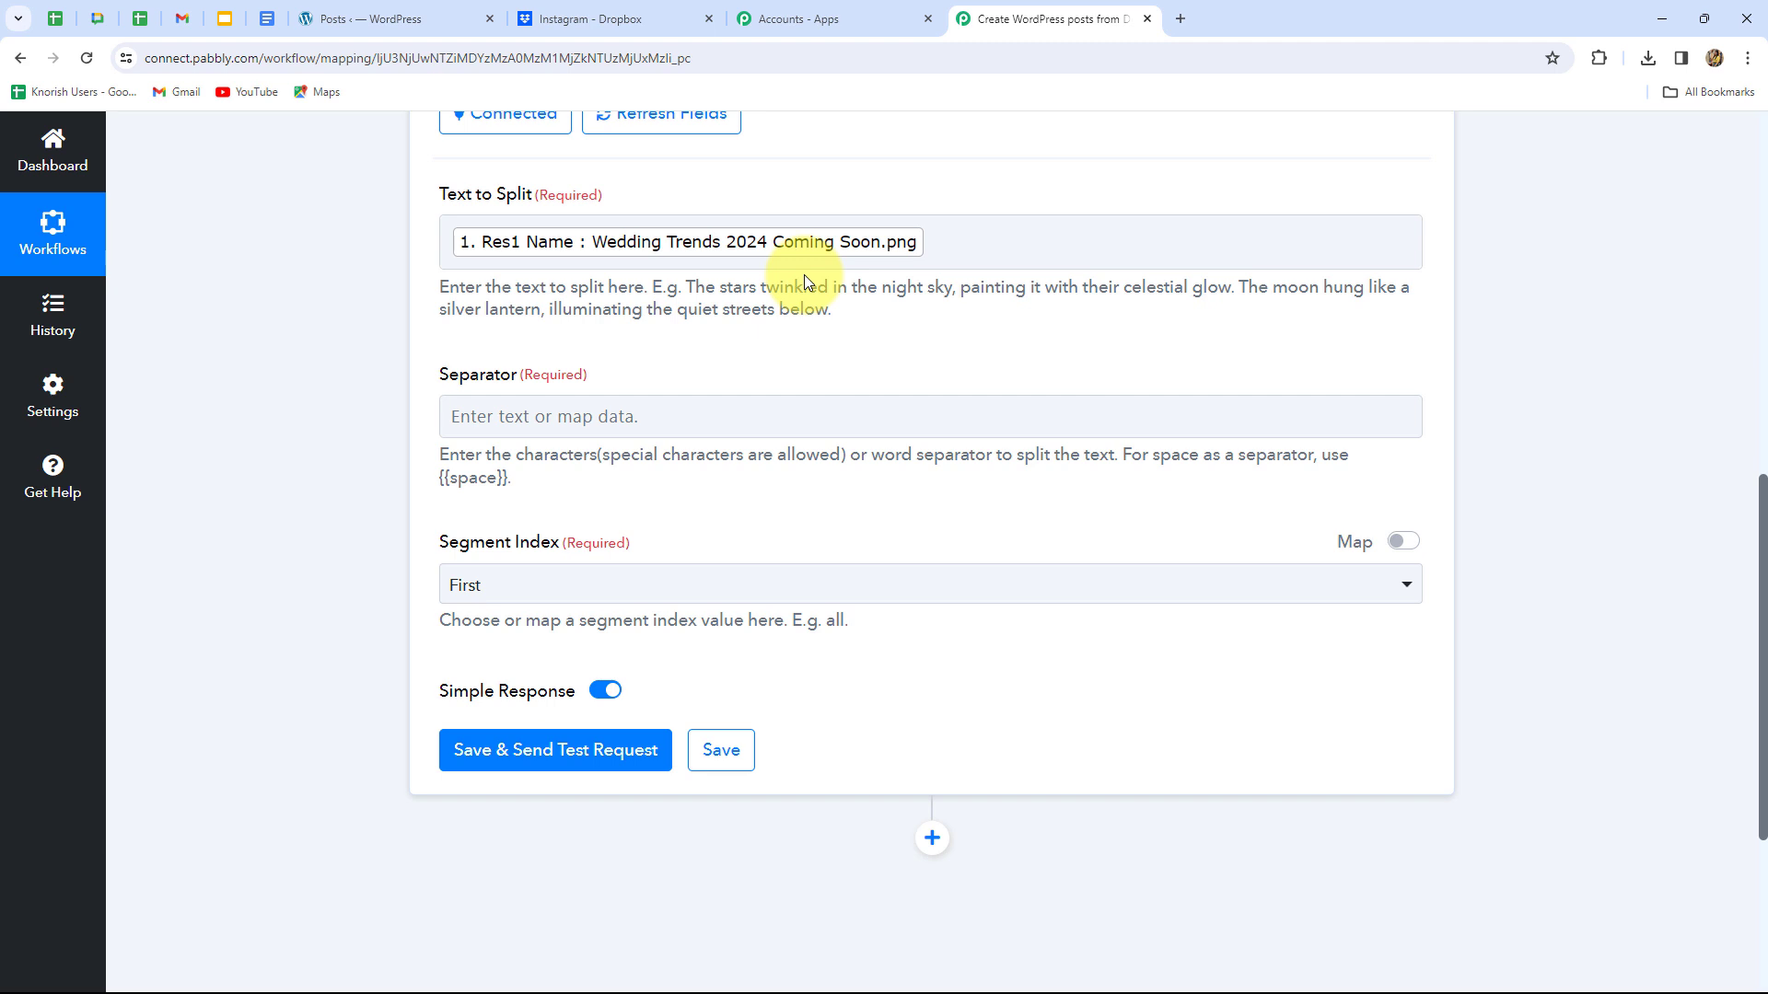
{"action": "left_click", "coordinate": [789, 416]}
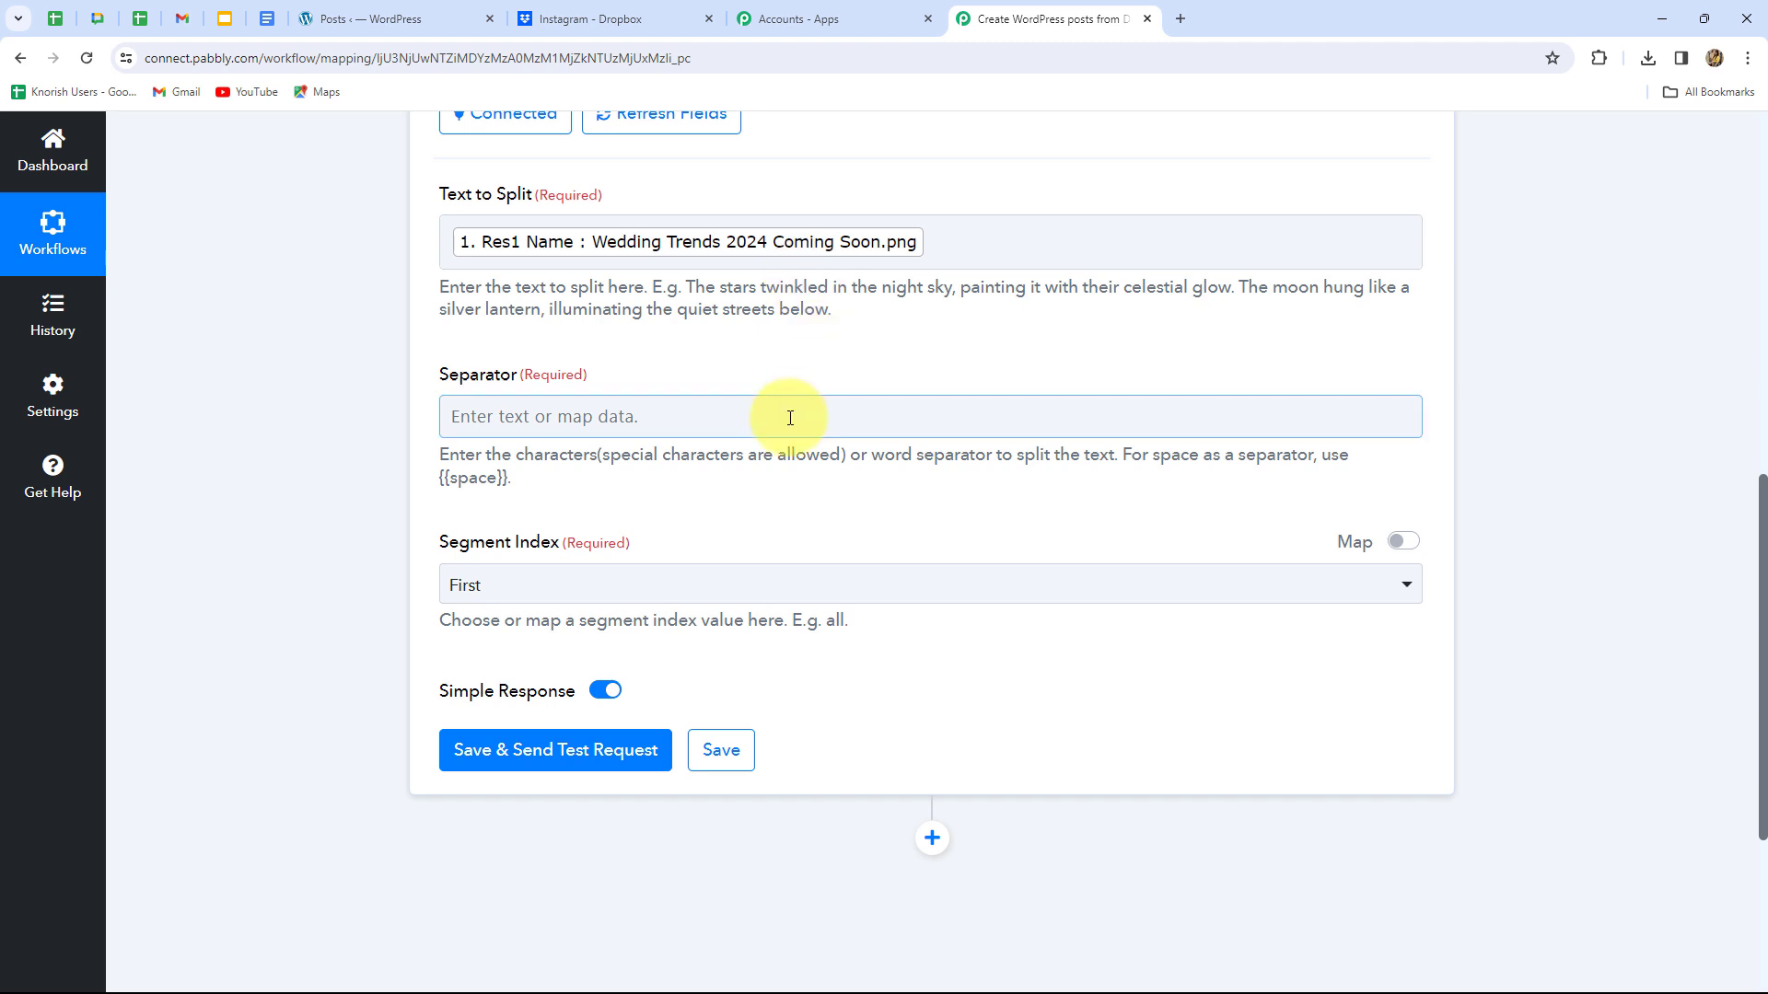
{"action": "scroll", "coordinate": [789, 416], "scroll_direction": "down", "scroll_amount": 2}
{"action": "scroll", "coordinate": [790, 418], "scroll_direction": "up", "scroll_amount": 1}
{"action": "left_click", "coordinate": [789, 418]}
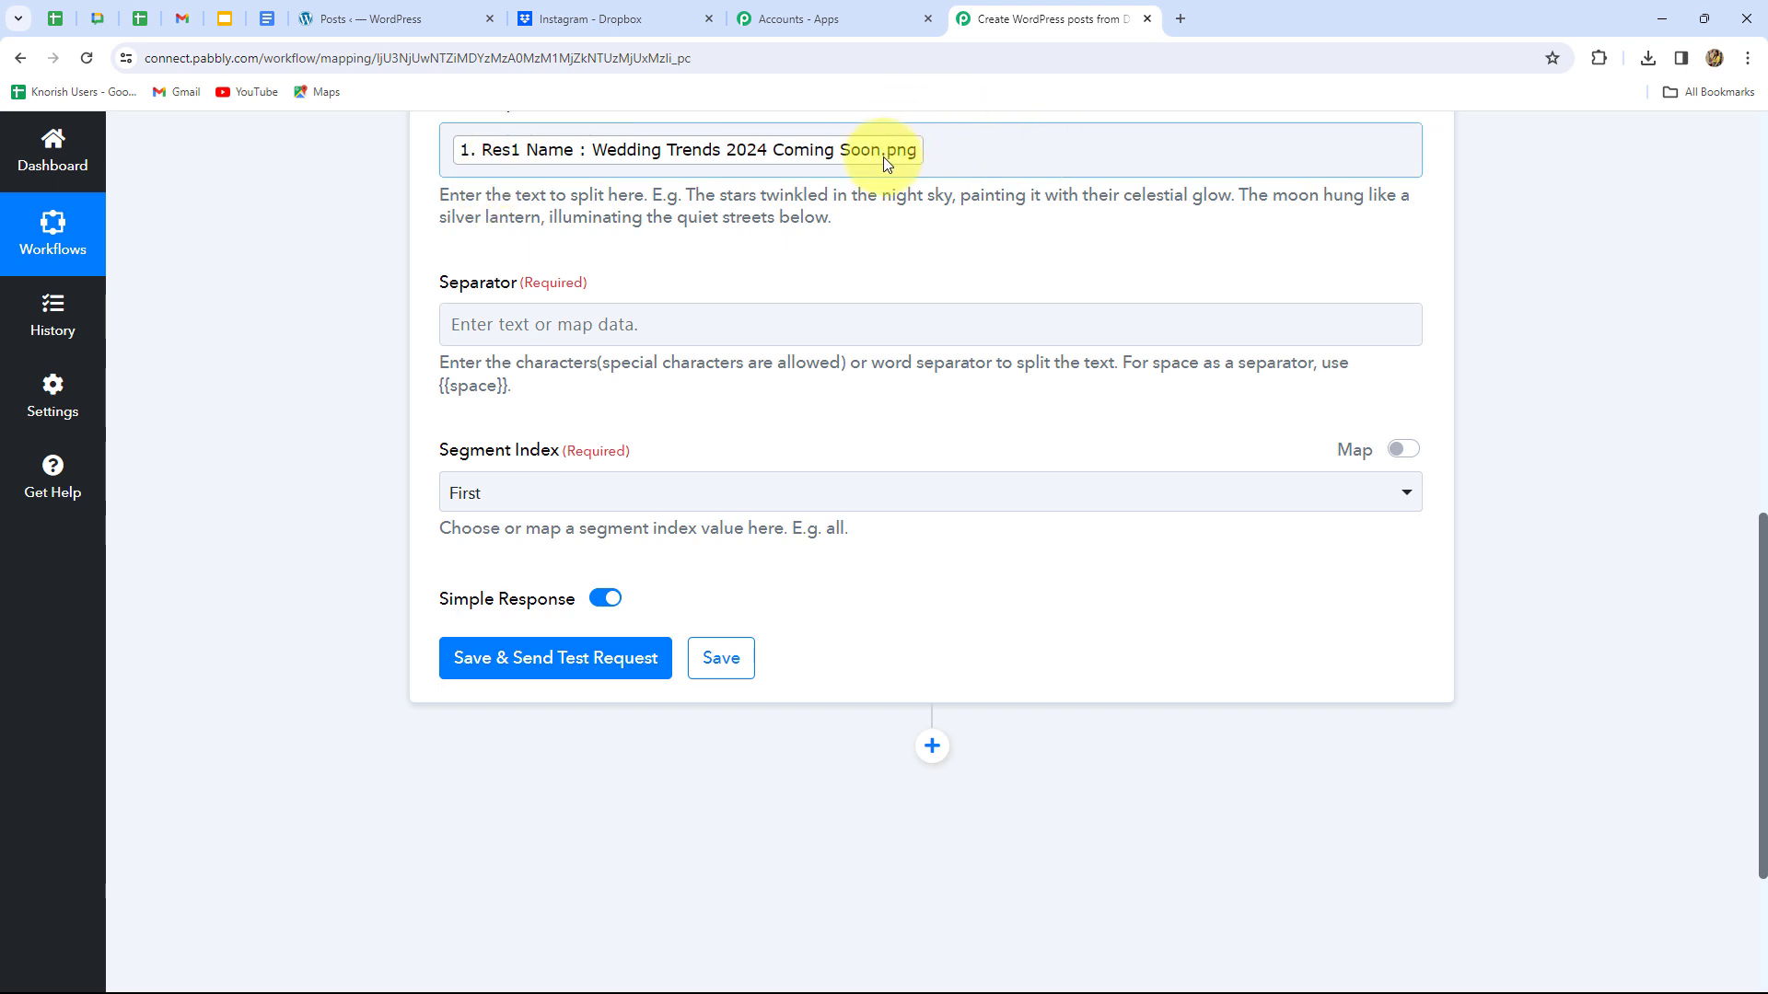
{"action": "left_click", "coordinate": [667, 325]}
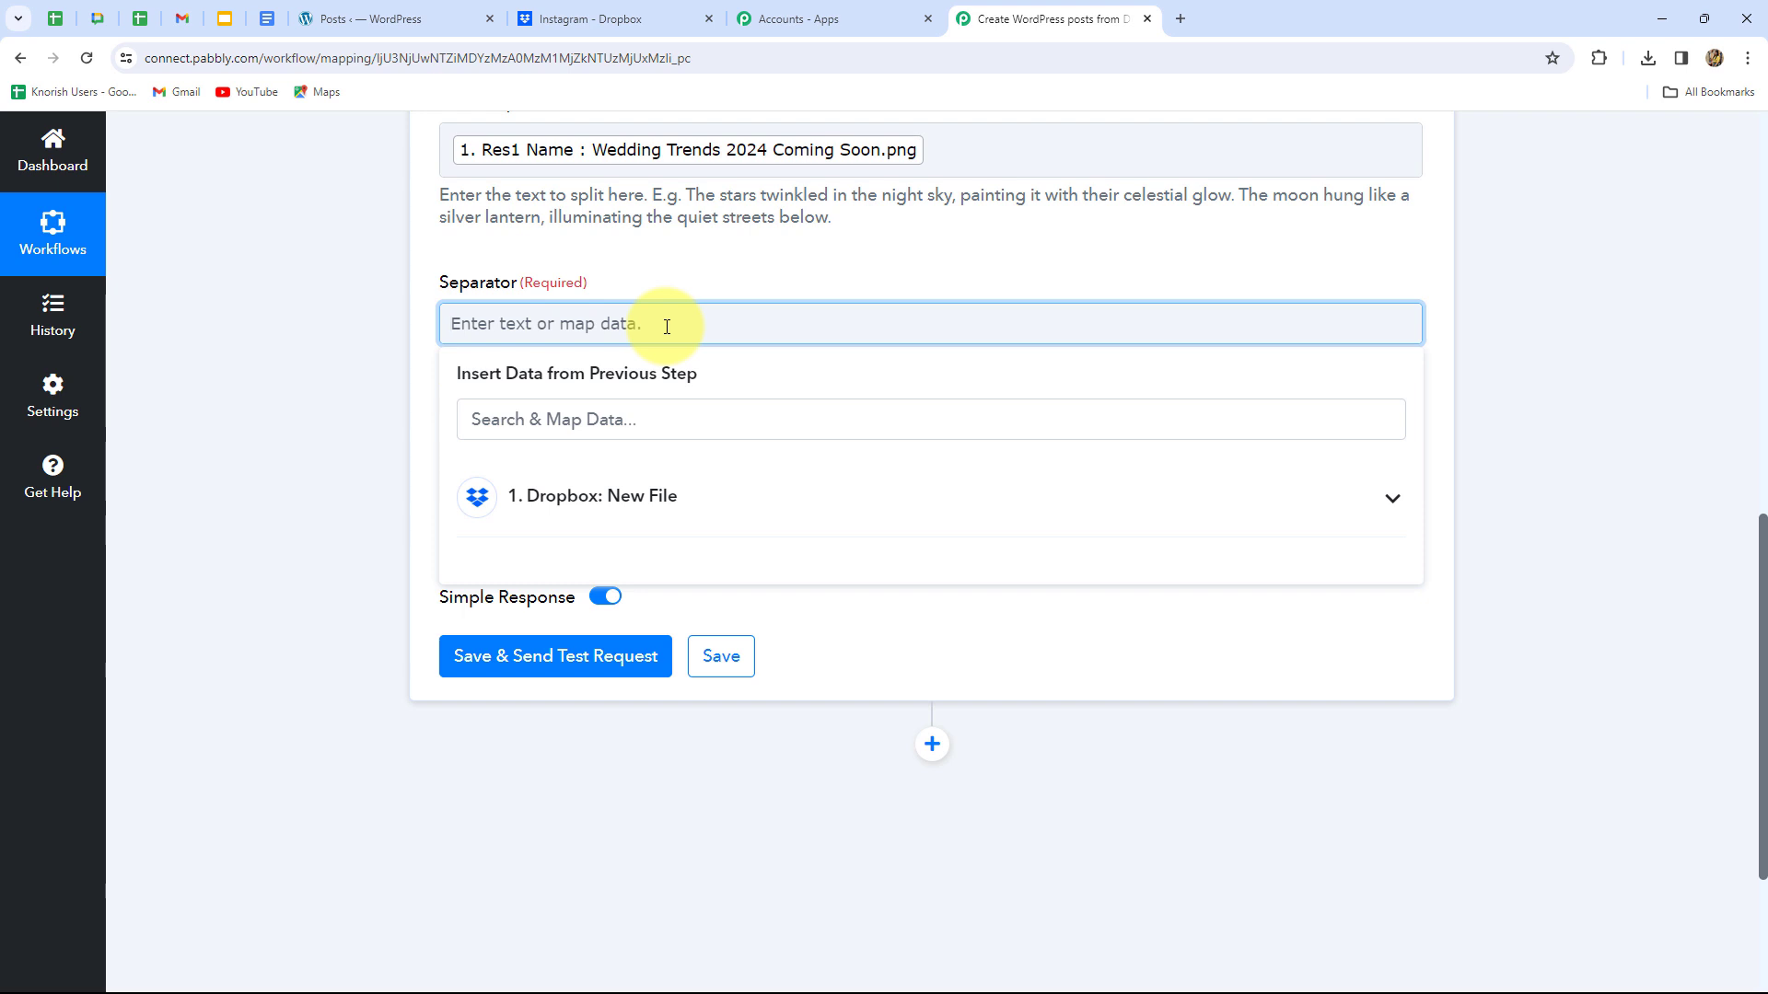
{"action": "type", "text": "."}
{"action": "left_click", "coordinate": [358, 410]}
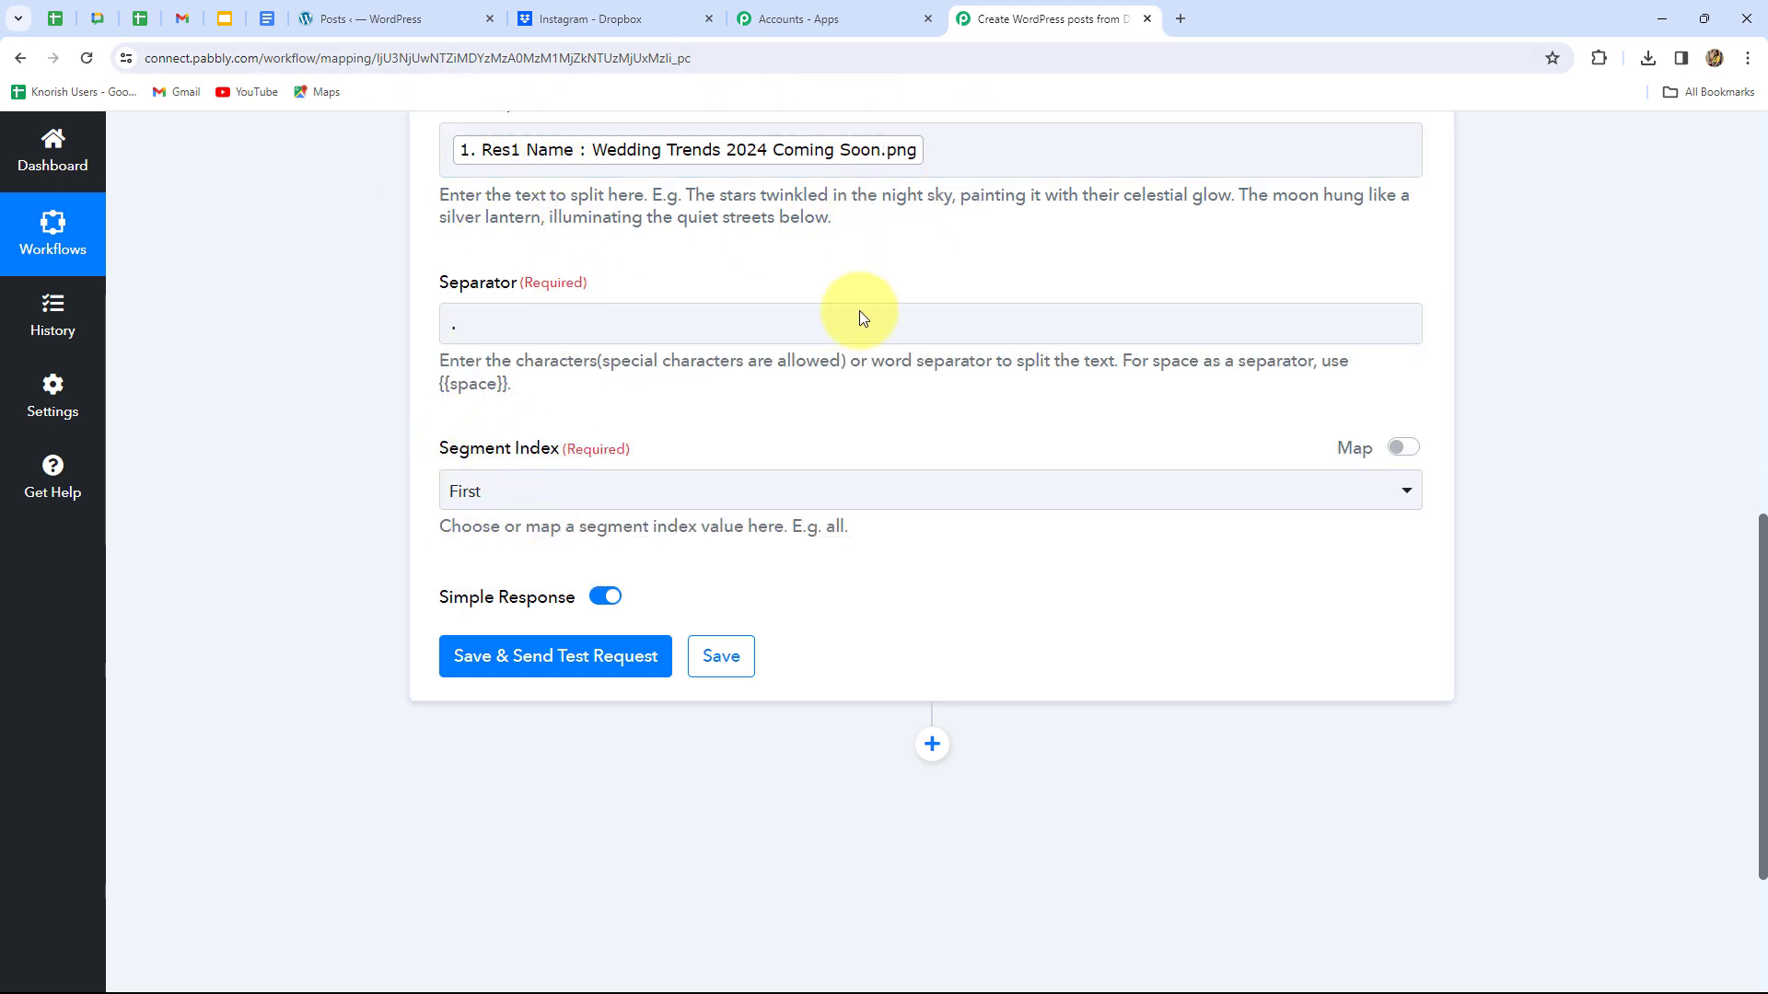
Save and test the Split Text action with First as the segment index, and expand its received response.
{"action": "scroll", "coordinate": [620, 754], "scroll_direction": "up", "scroll_amount": 2}
{"action": "scroll", "coordinate": [534, 598], "scroll_direction": "down", "scroll_amount": 3}
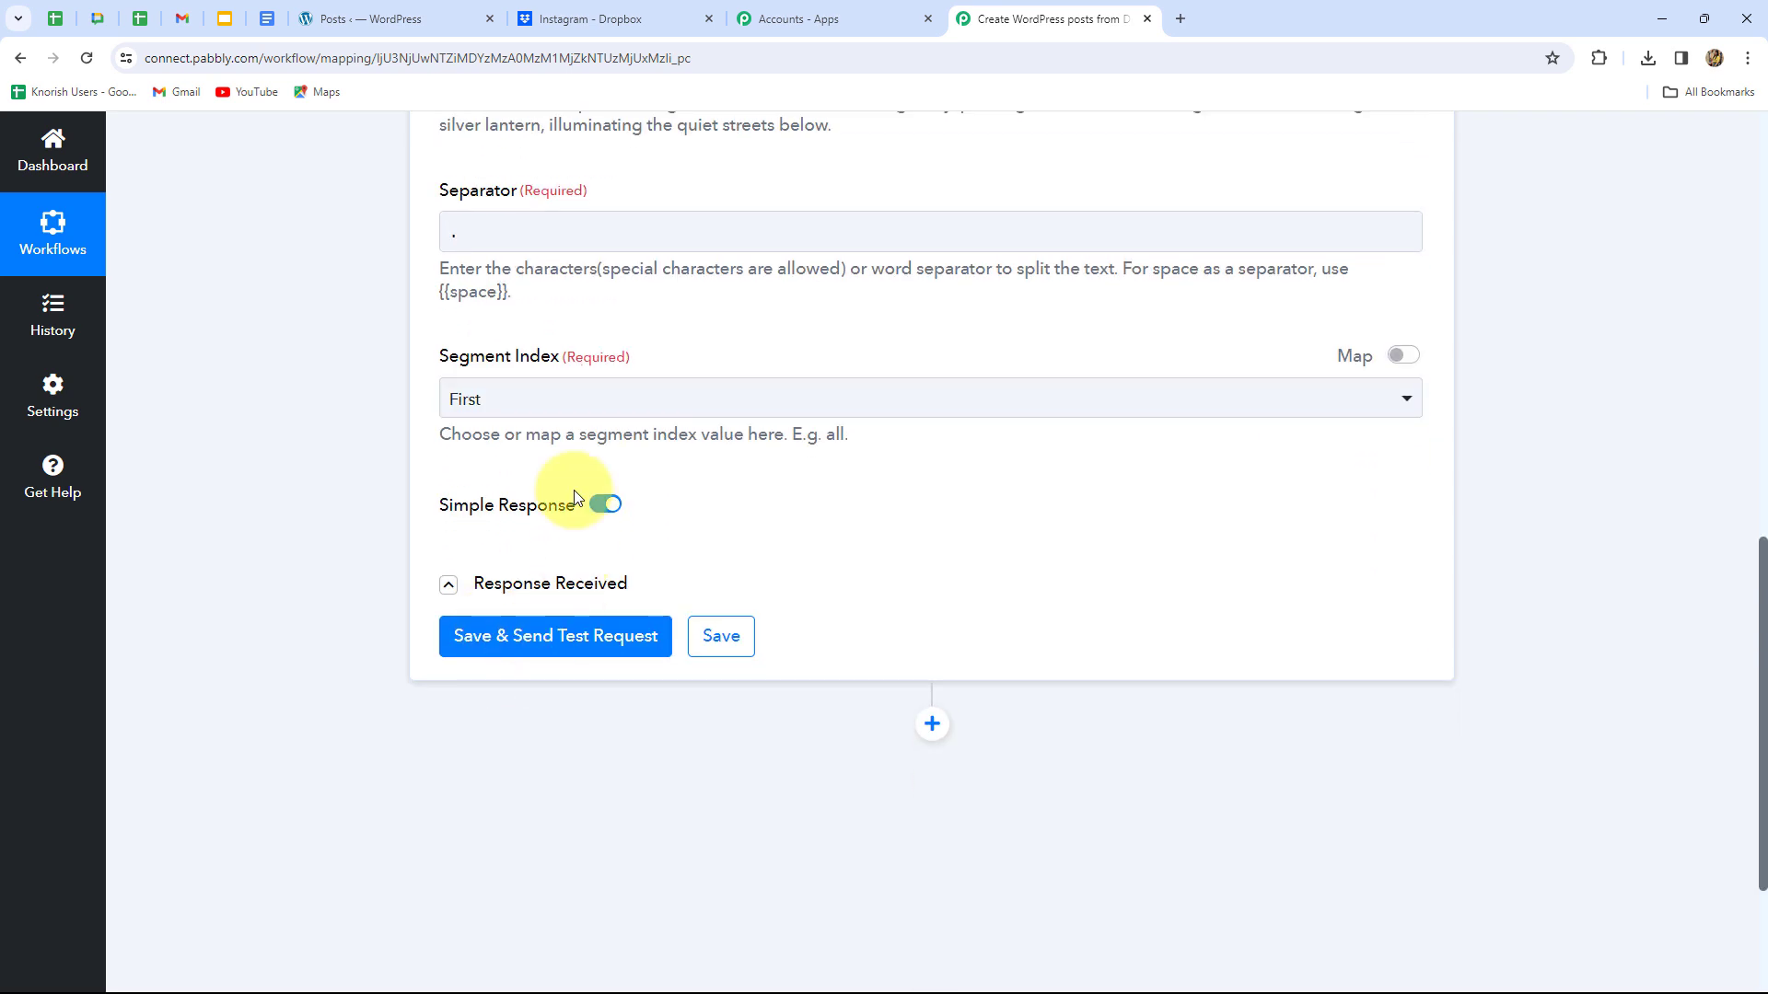
{"action": "scroll", "coordinate": [782, 373], "scroll_direction": "up", "scroll_amount": 1}
{"action": "scroll", "coordinate": [804, 362], "scroll_direction": "up", "scroll_amount": 2}
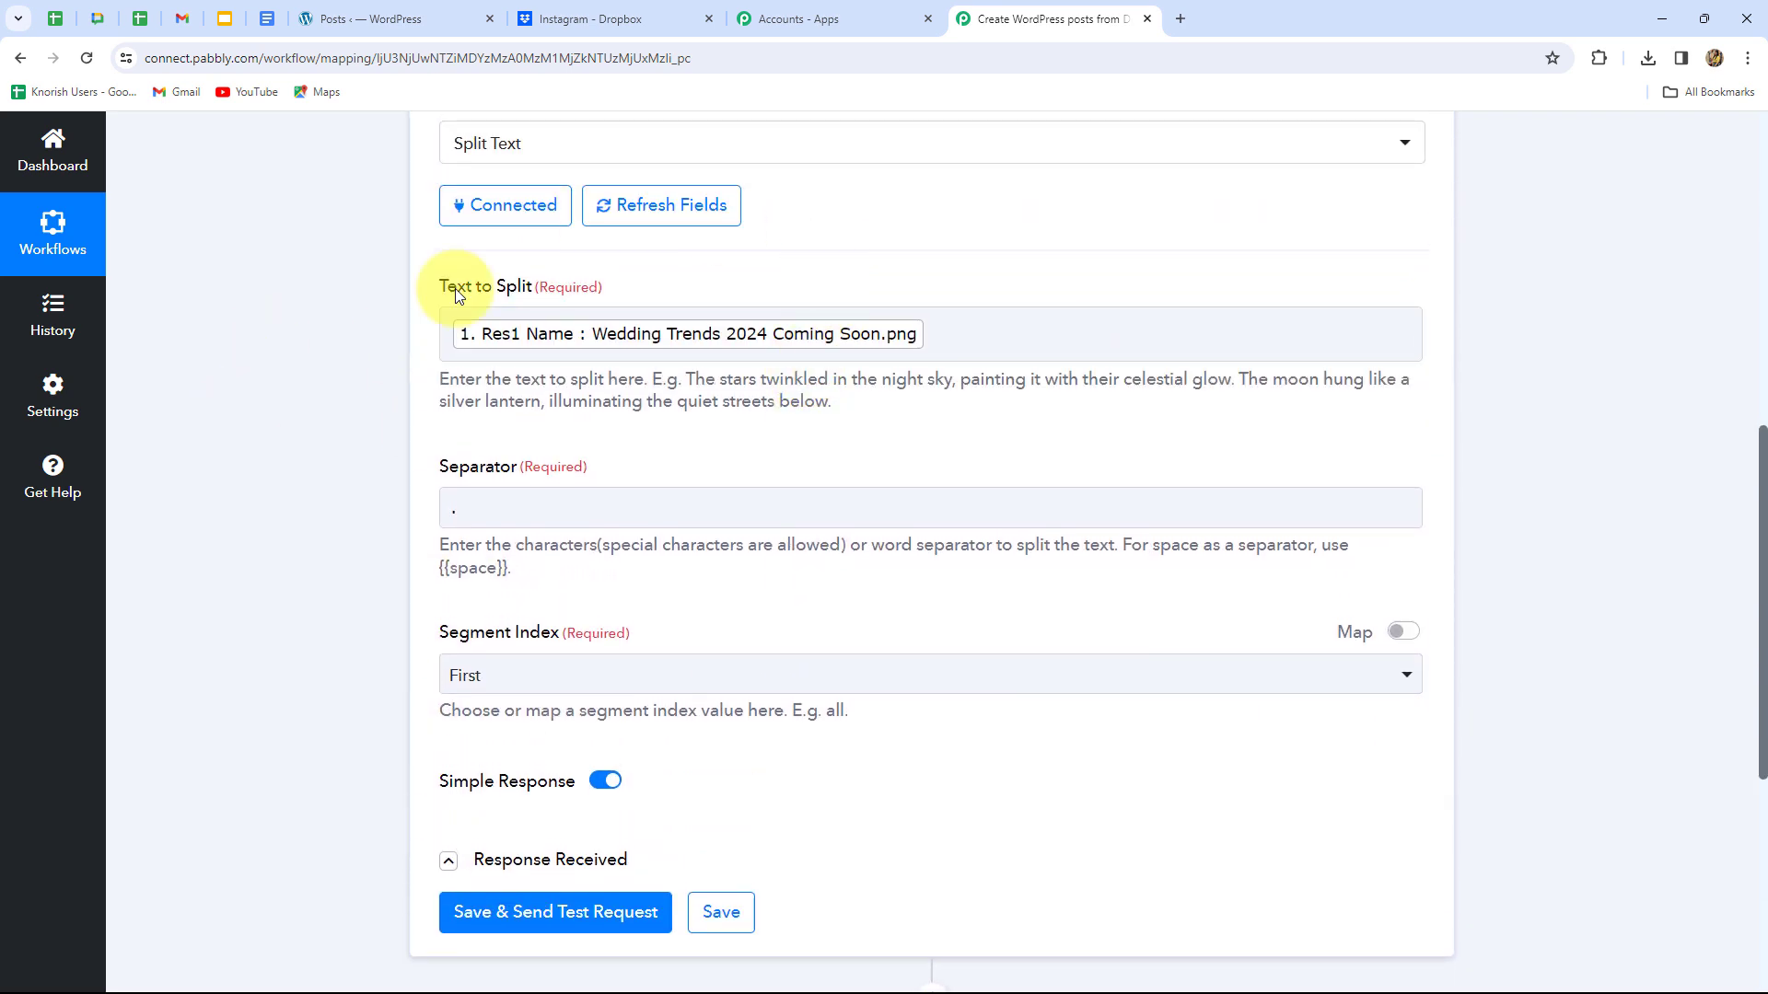
{"action": "scroll", "coordinate": [840, 592], "scroll_direction": "down", "scroll_amount": 3}
{"action": "left_click", "coordinate": [577, 552]}
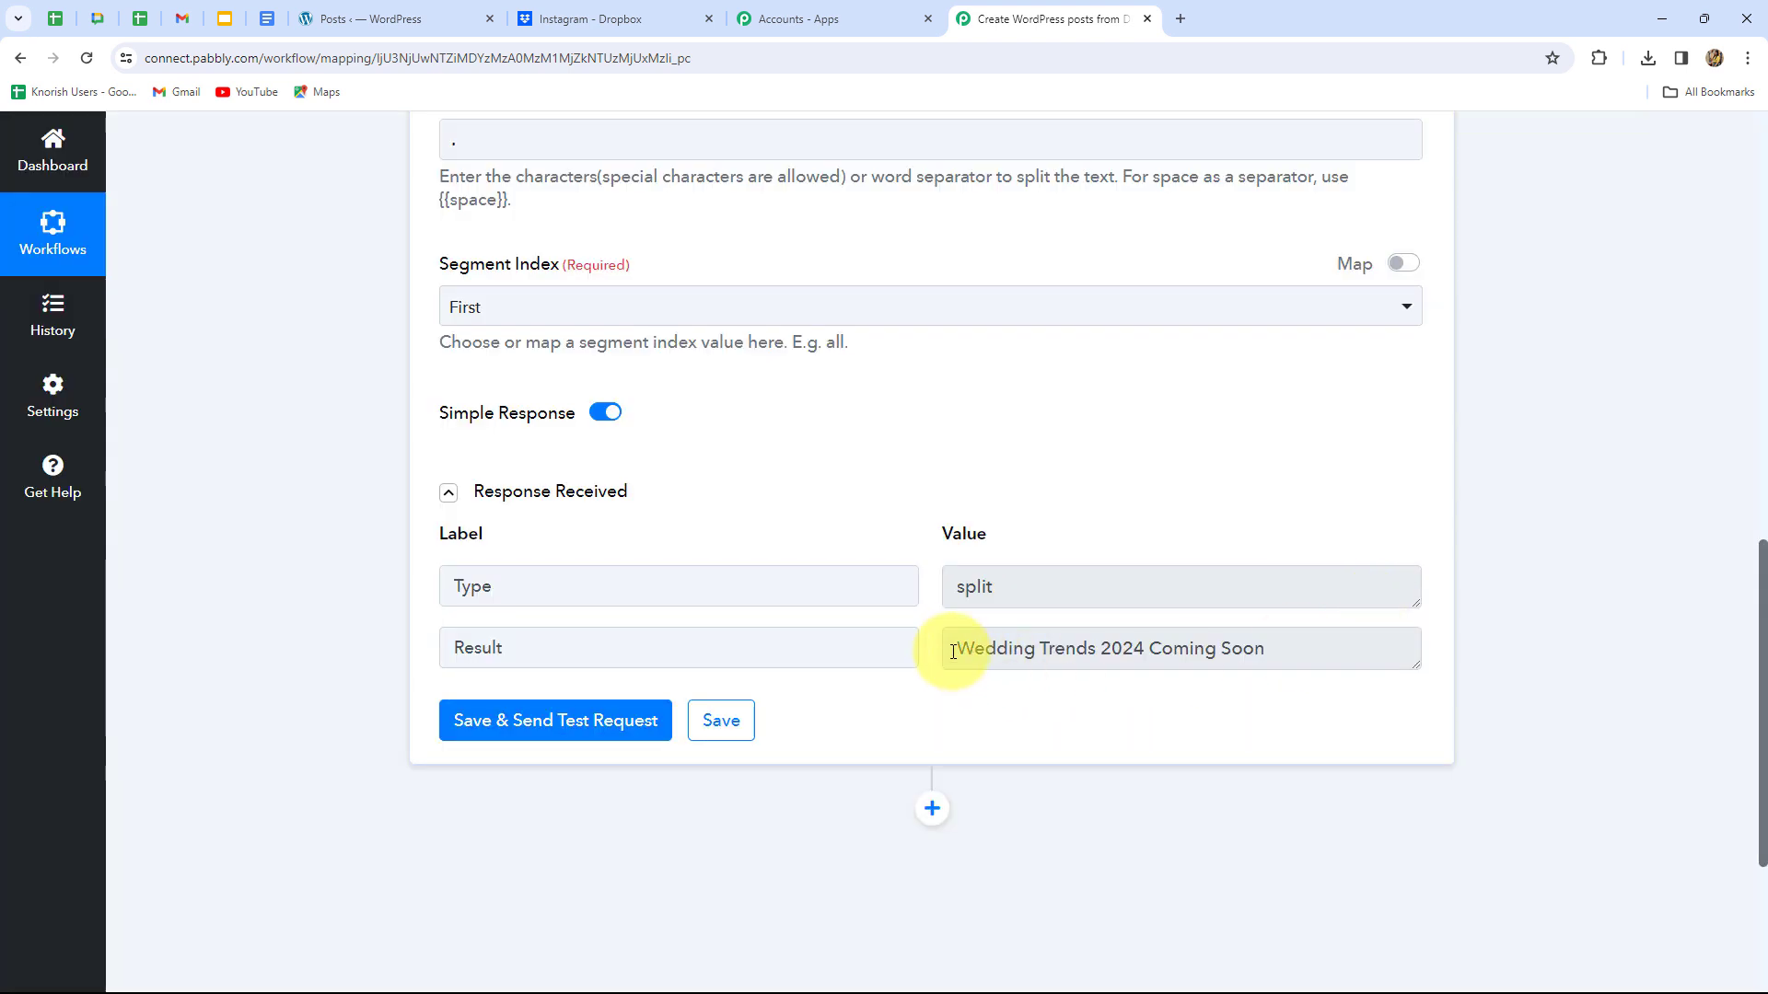
Examine the Result value in the Split Text response.
{"action": "left_click_drag", "start_coordinate": [951, 650], "coordinate": [1298, 690]}
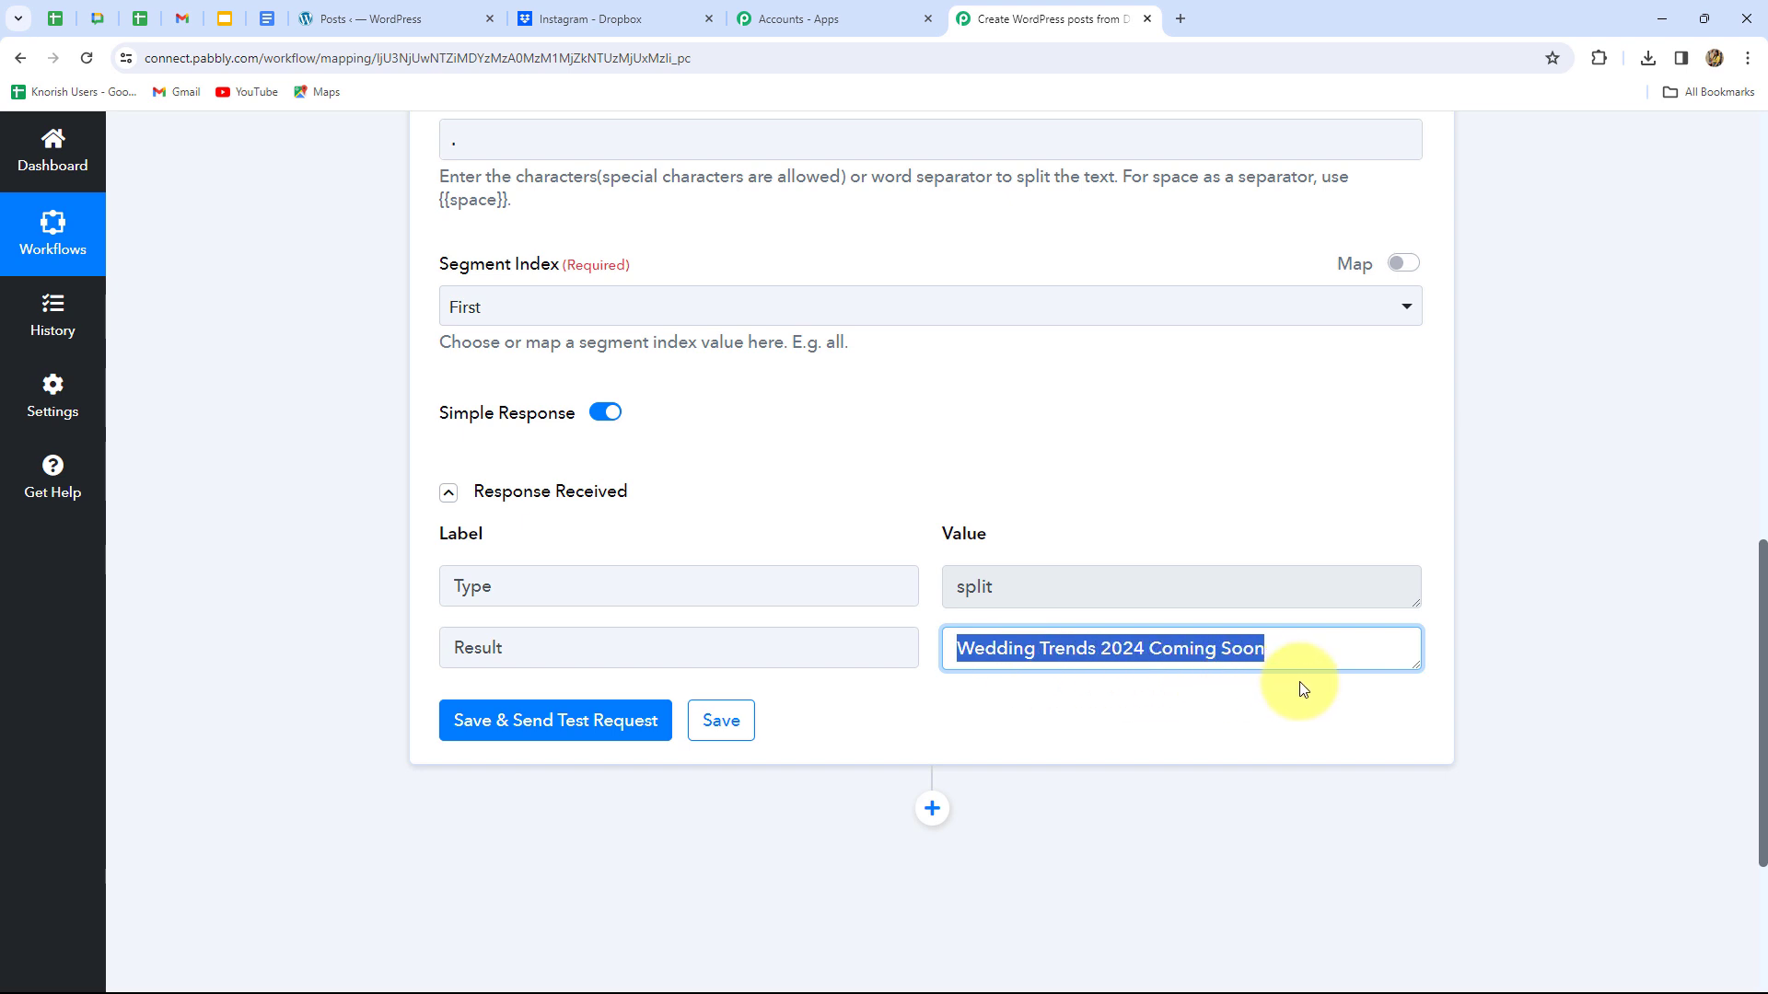
{"action": "left_click", "coordinate": [1067, 711]}
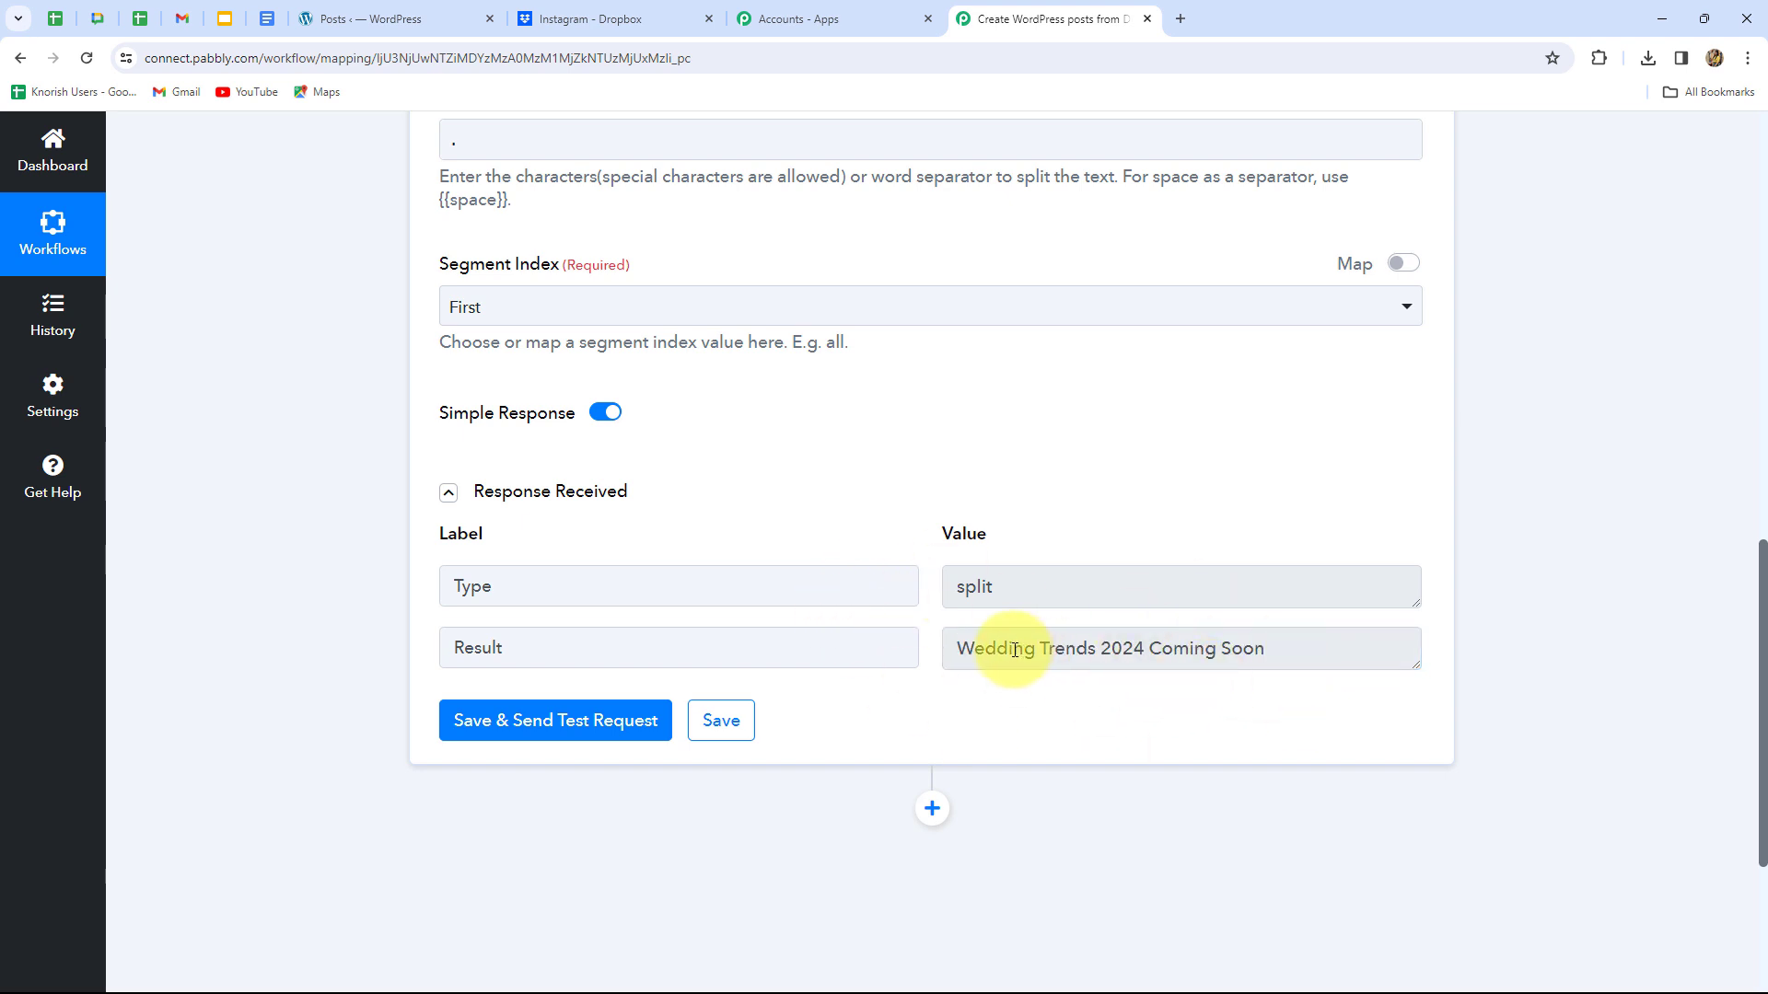
{"action": "scroll", "coordinate": [1289, 640], "scroll_direction": "down", "scroll_amount": 3}
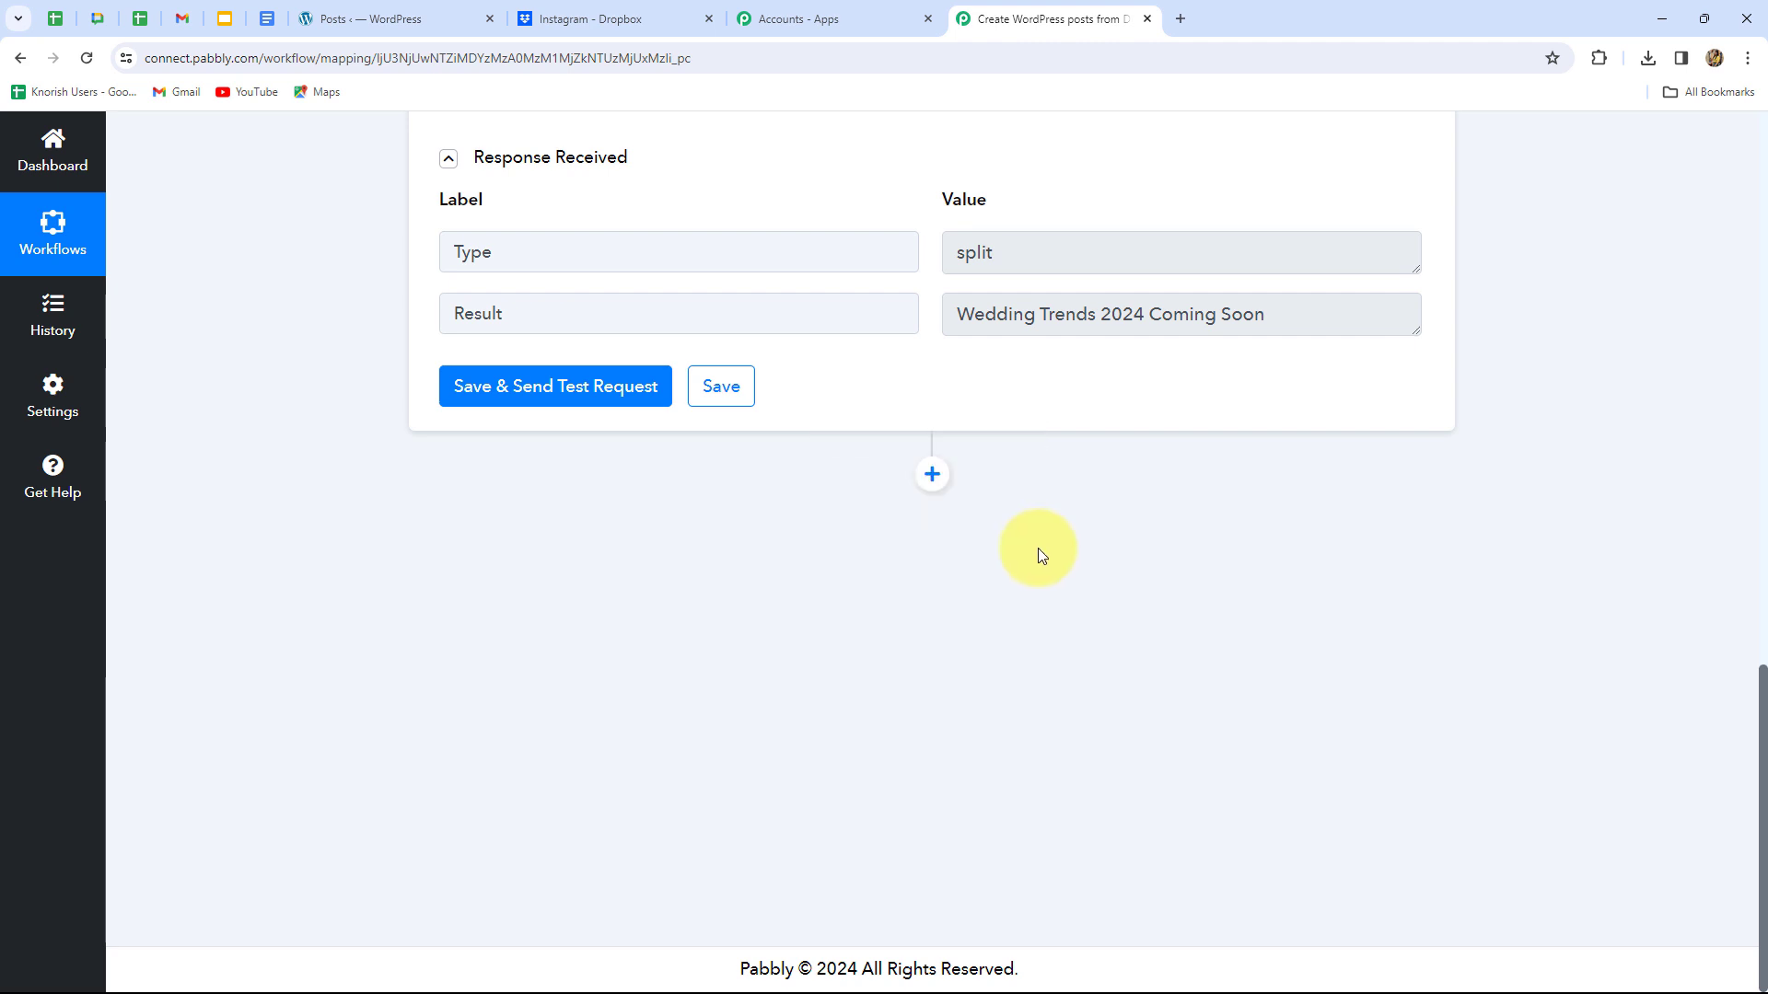
{"action": "left_click_drag", "start_coordinate": [958, 318], "coordinate": [1369, 361]}
{"action": "left_click", "coordinate": [1365, 365]}
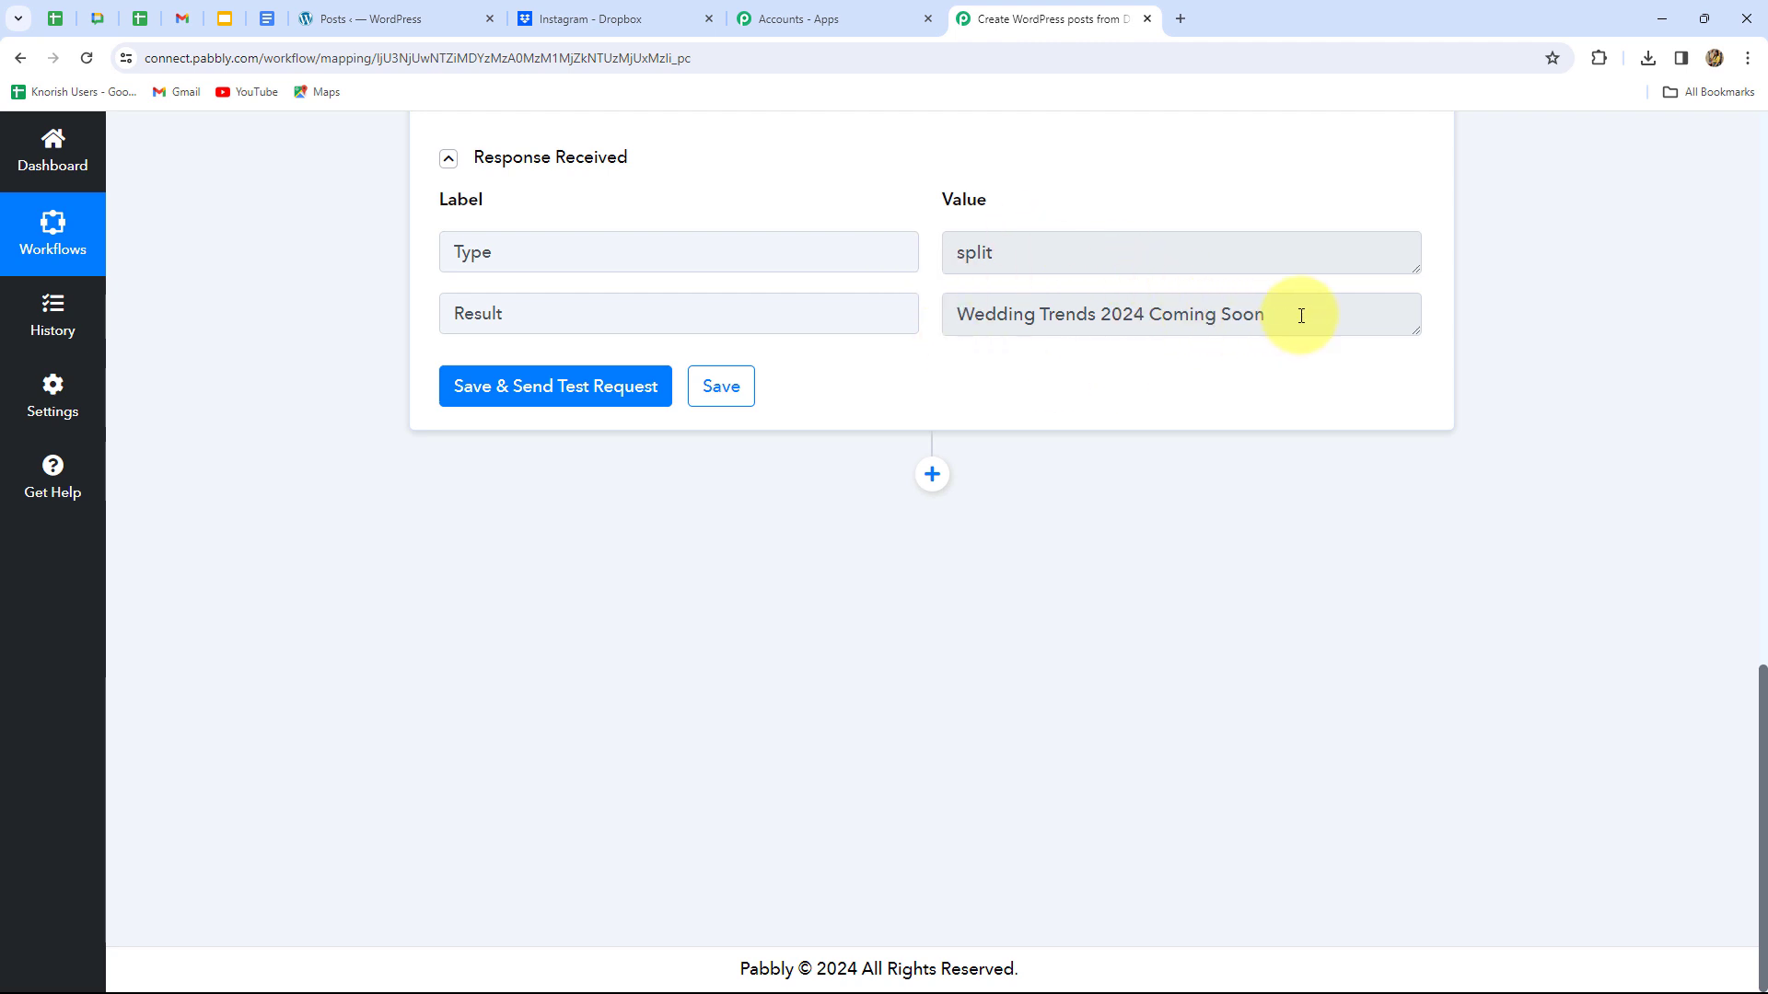
{"action": "left_click_drag", "start_coordinate": [1301, 315], "coordinate": [884, 291]}
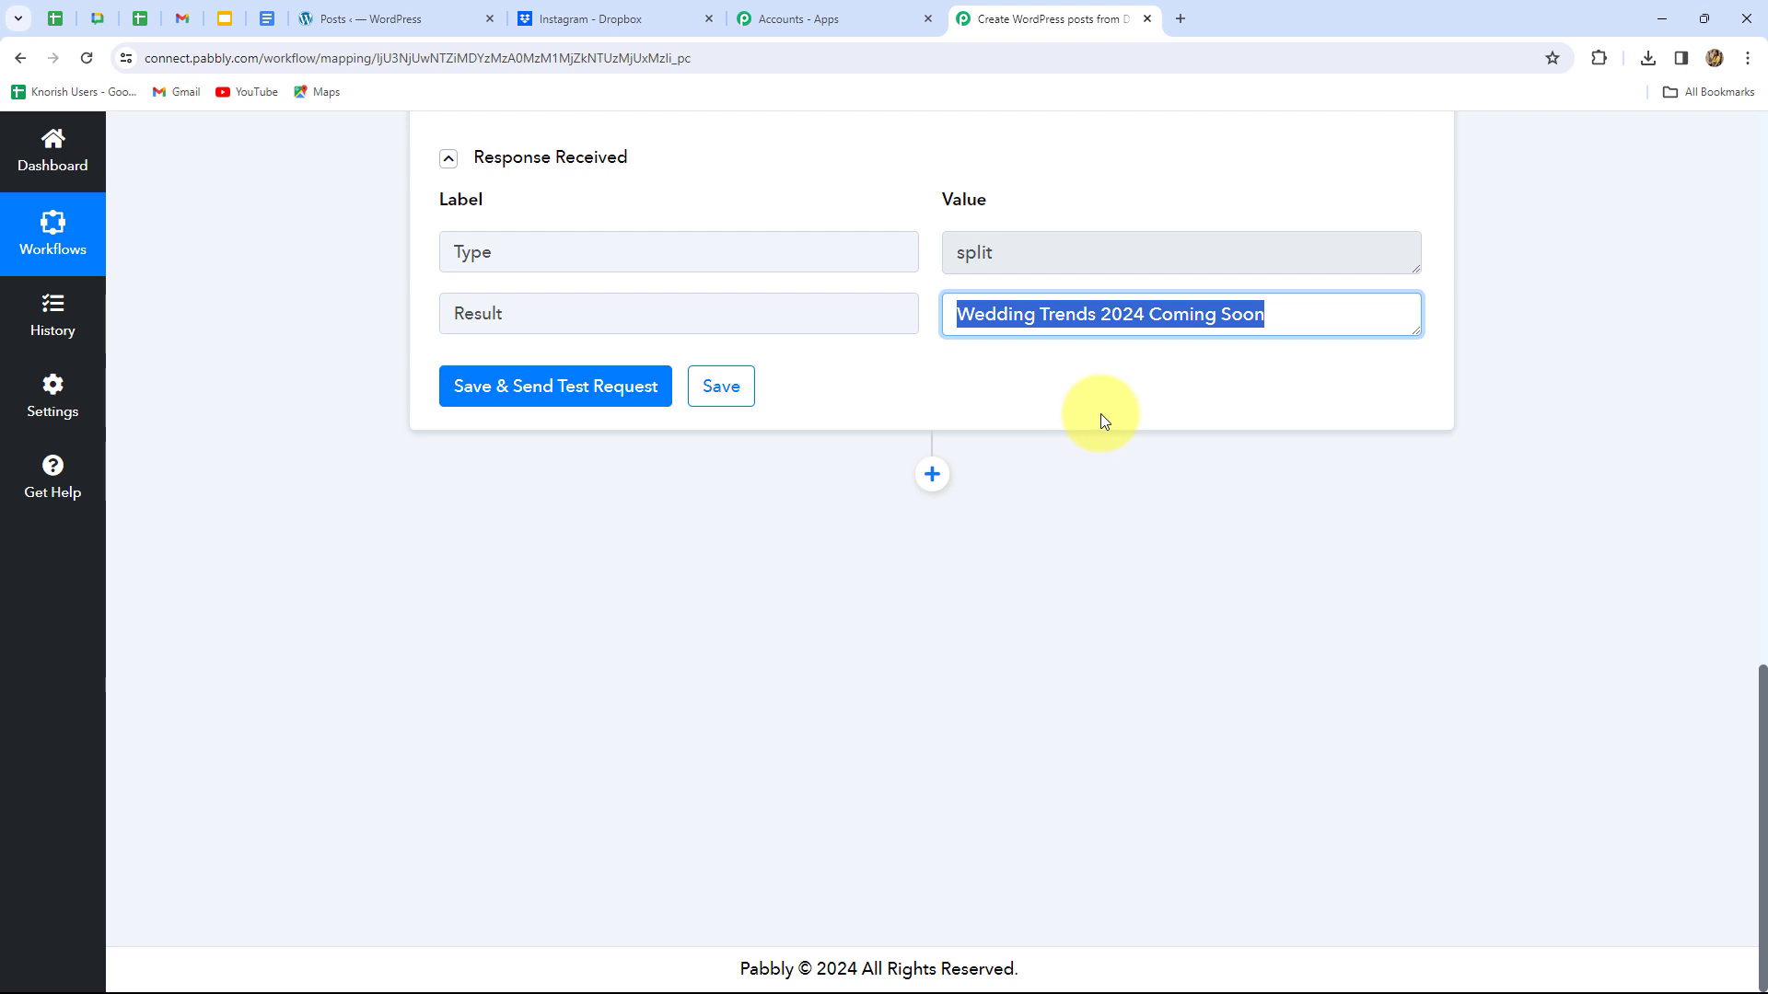
{"action": "left_click", "coordinate": [1101, 414]}
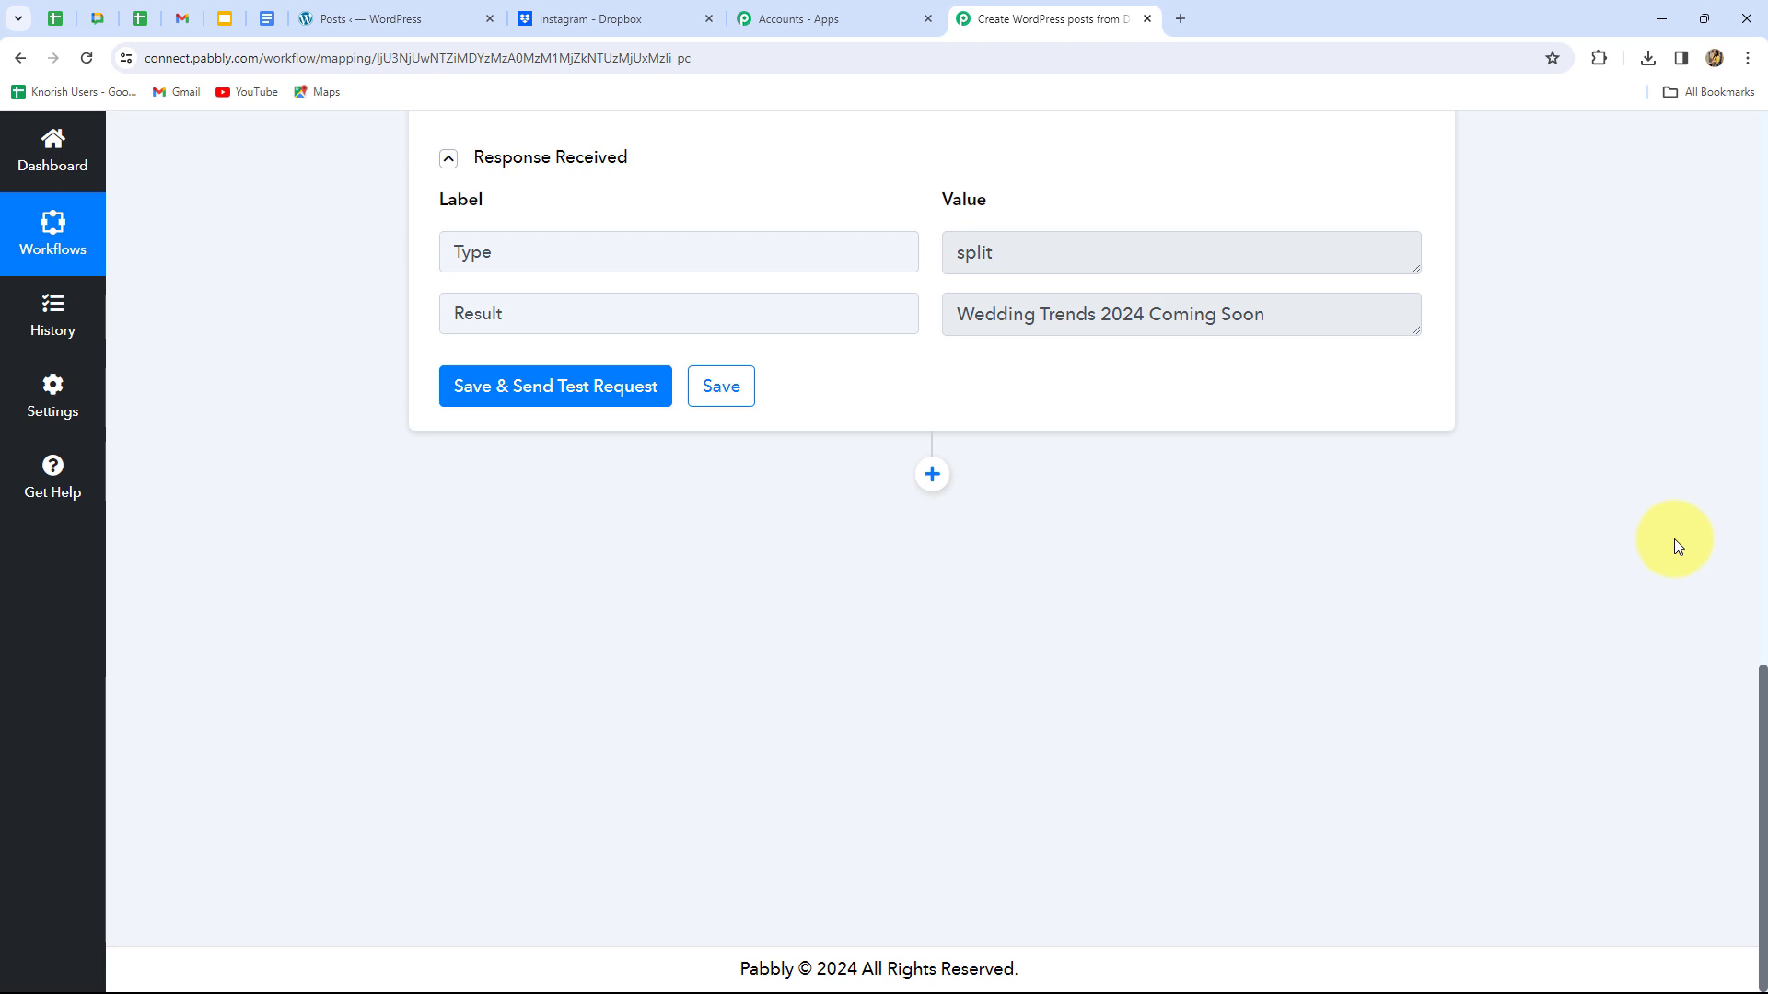
Add a third step to the workflow using WooCommerce with the Update a Product action event.
{"action": "left_click", "coordinate": [931, 475]}
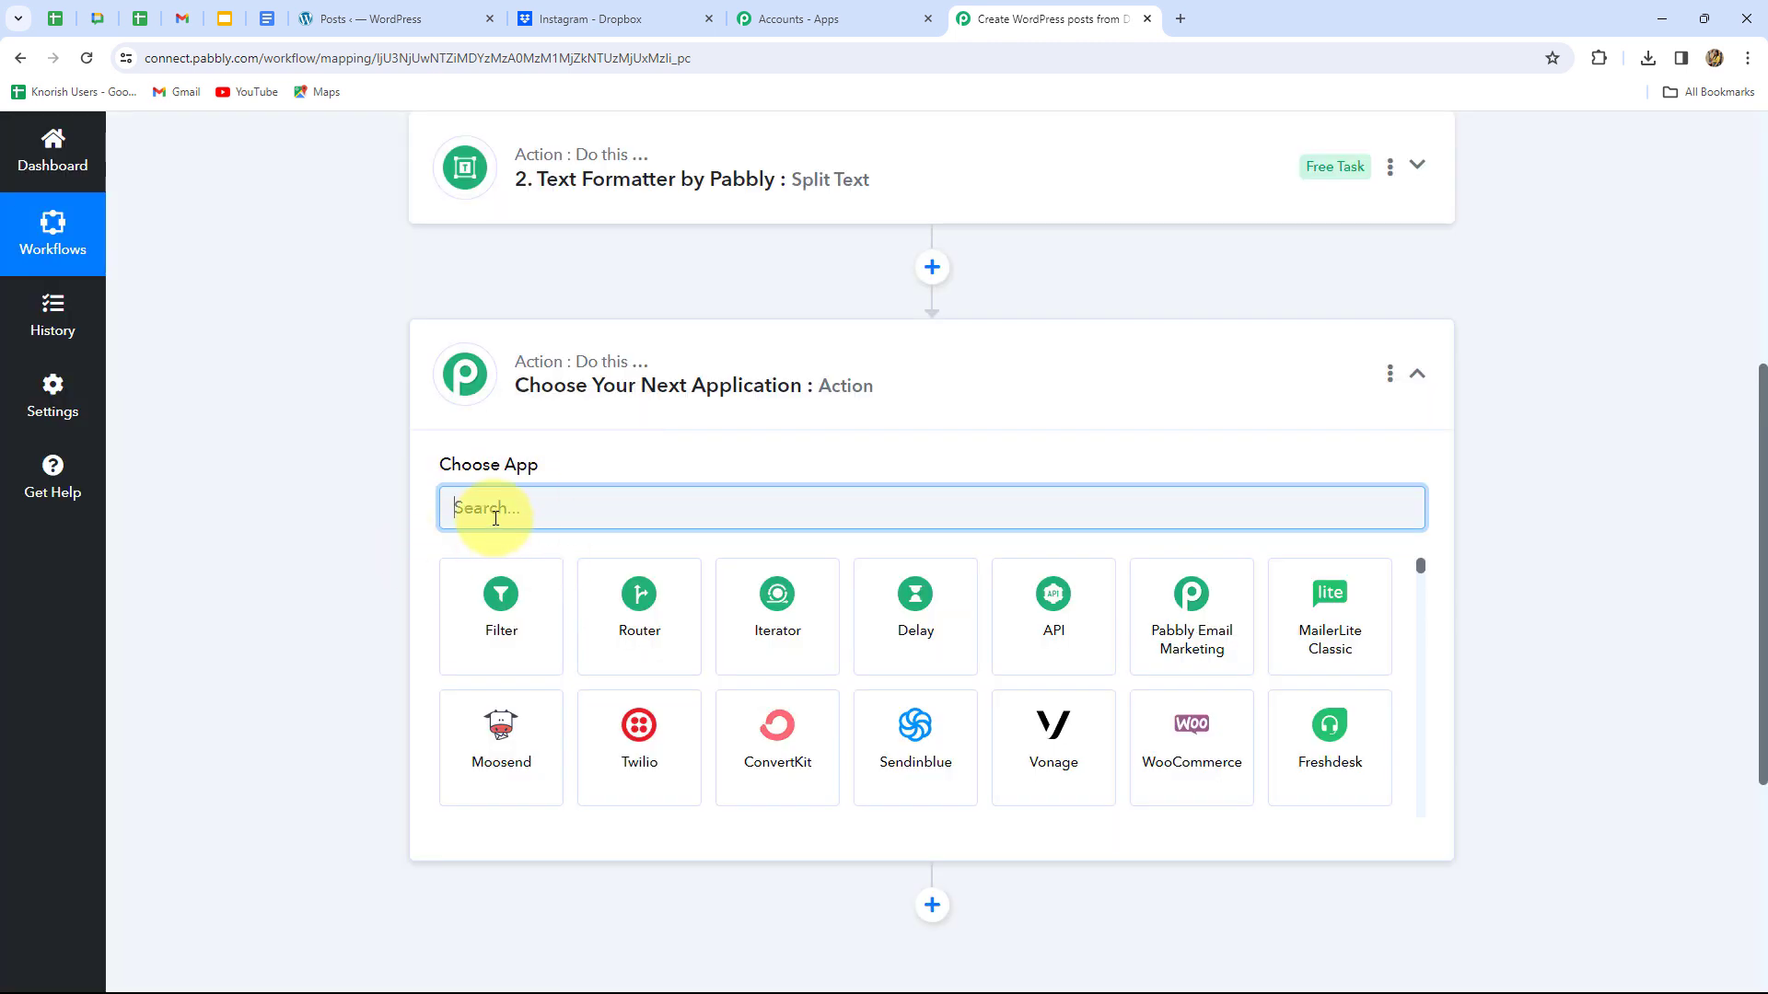
{"action": "key", "text": "Caps_Lock"}
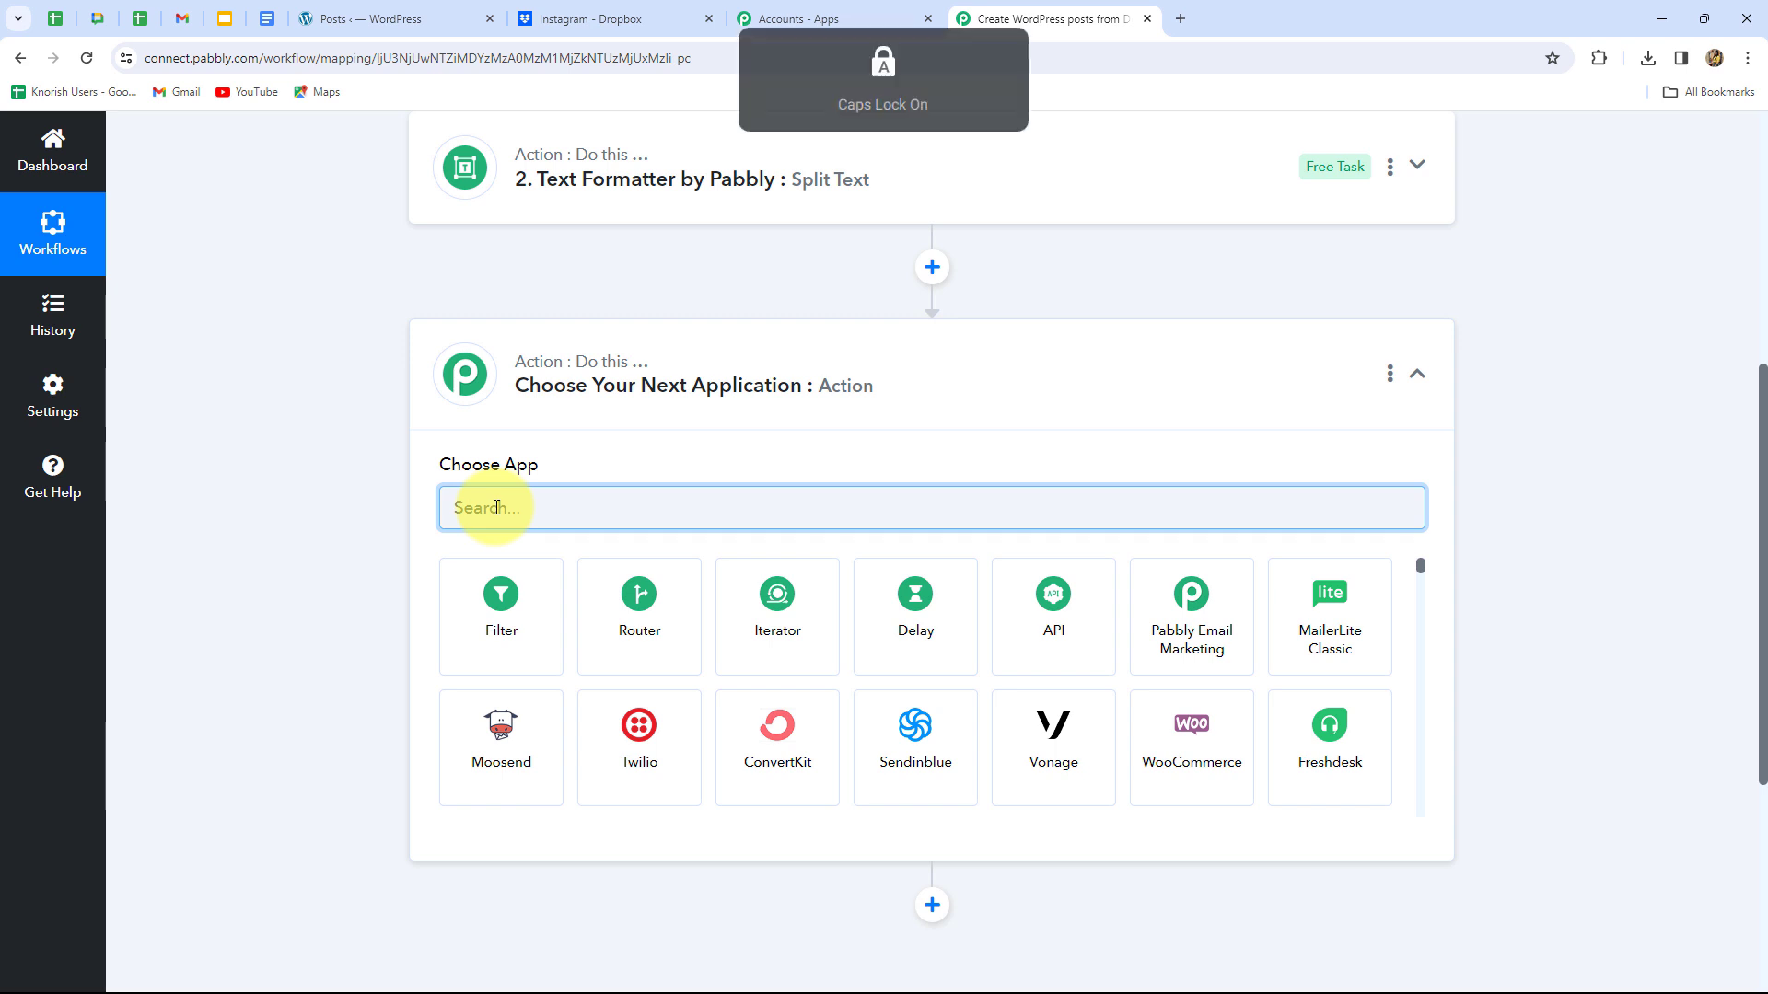
{"action": "type", "text": "W"}
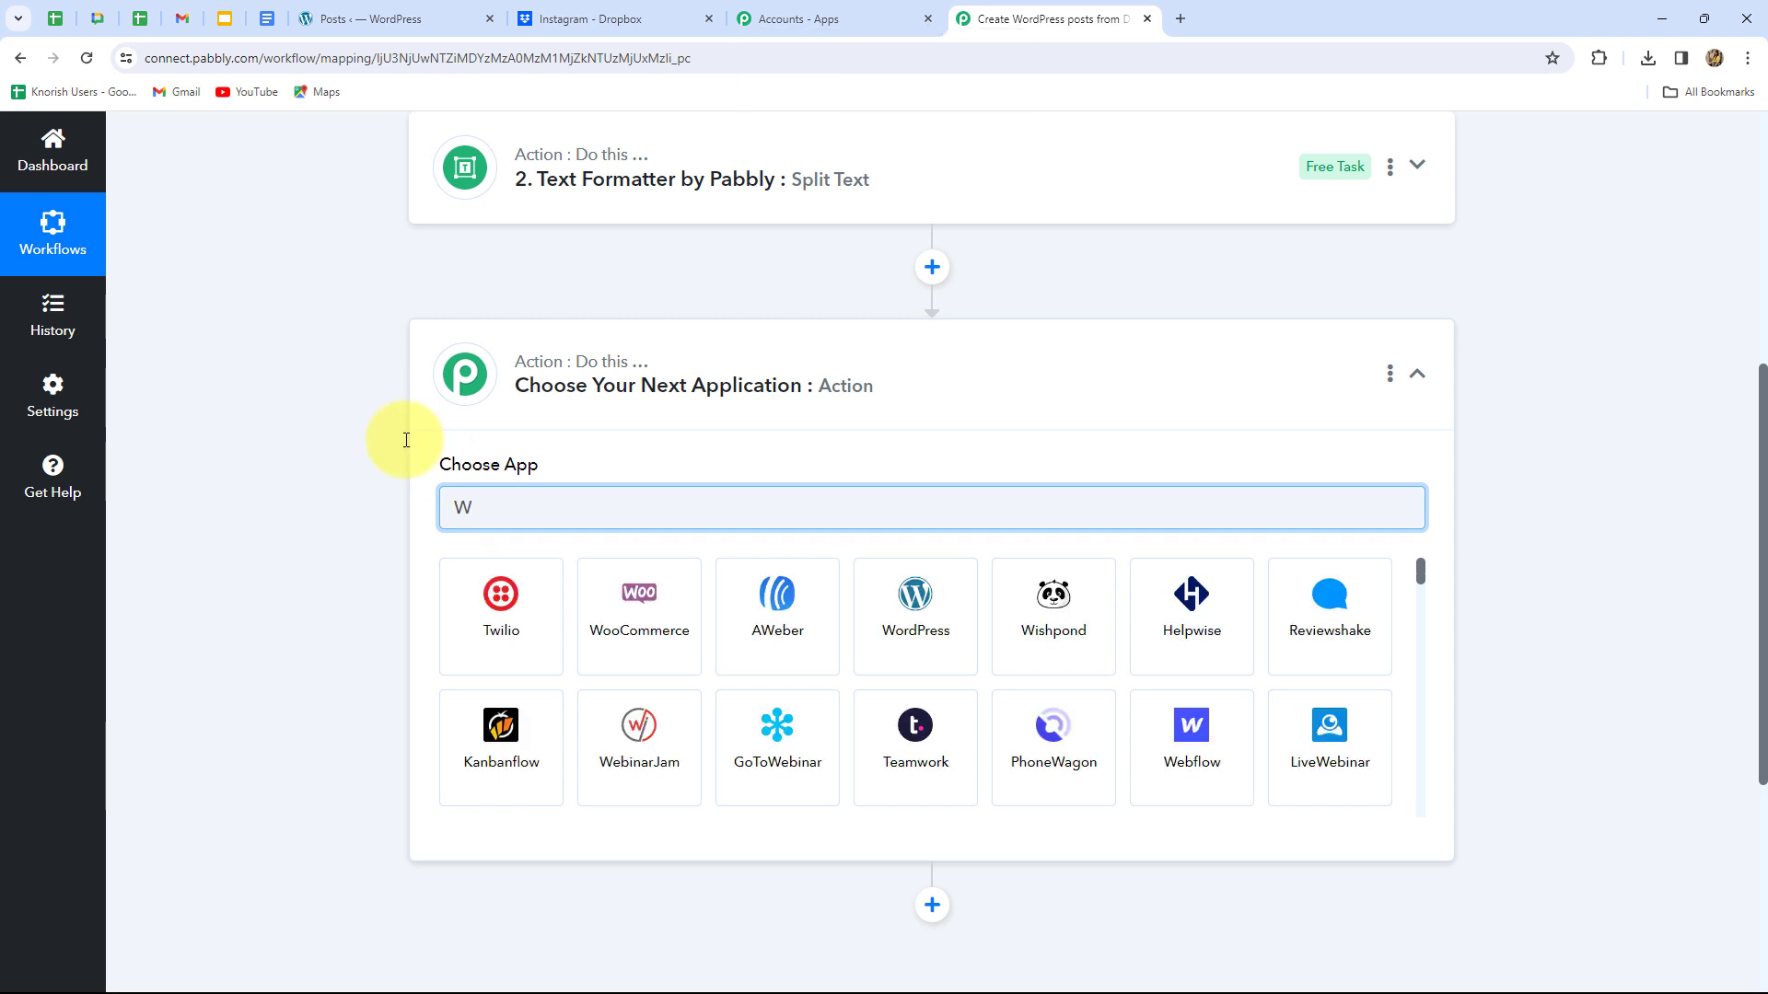
{"action": "left_click", "coordinate": [600, 640]}
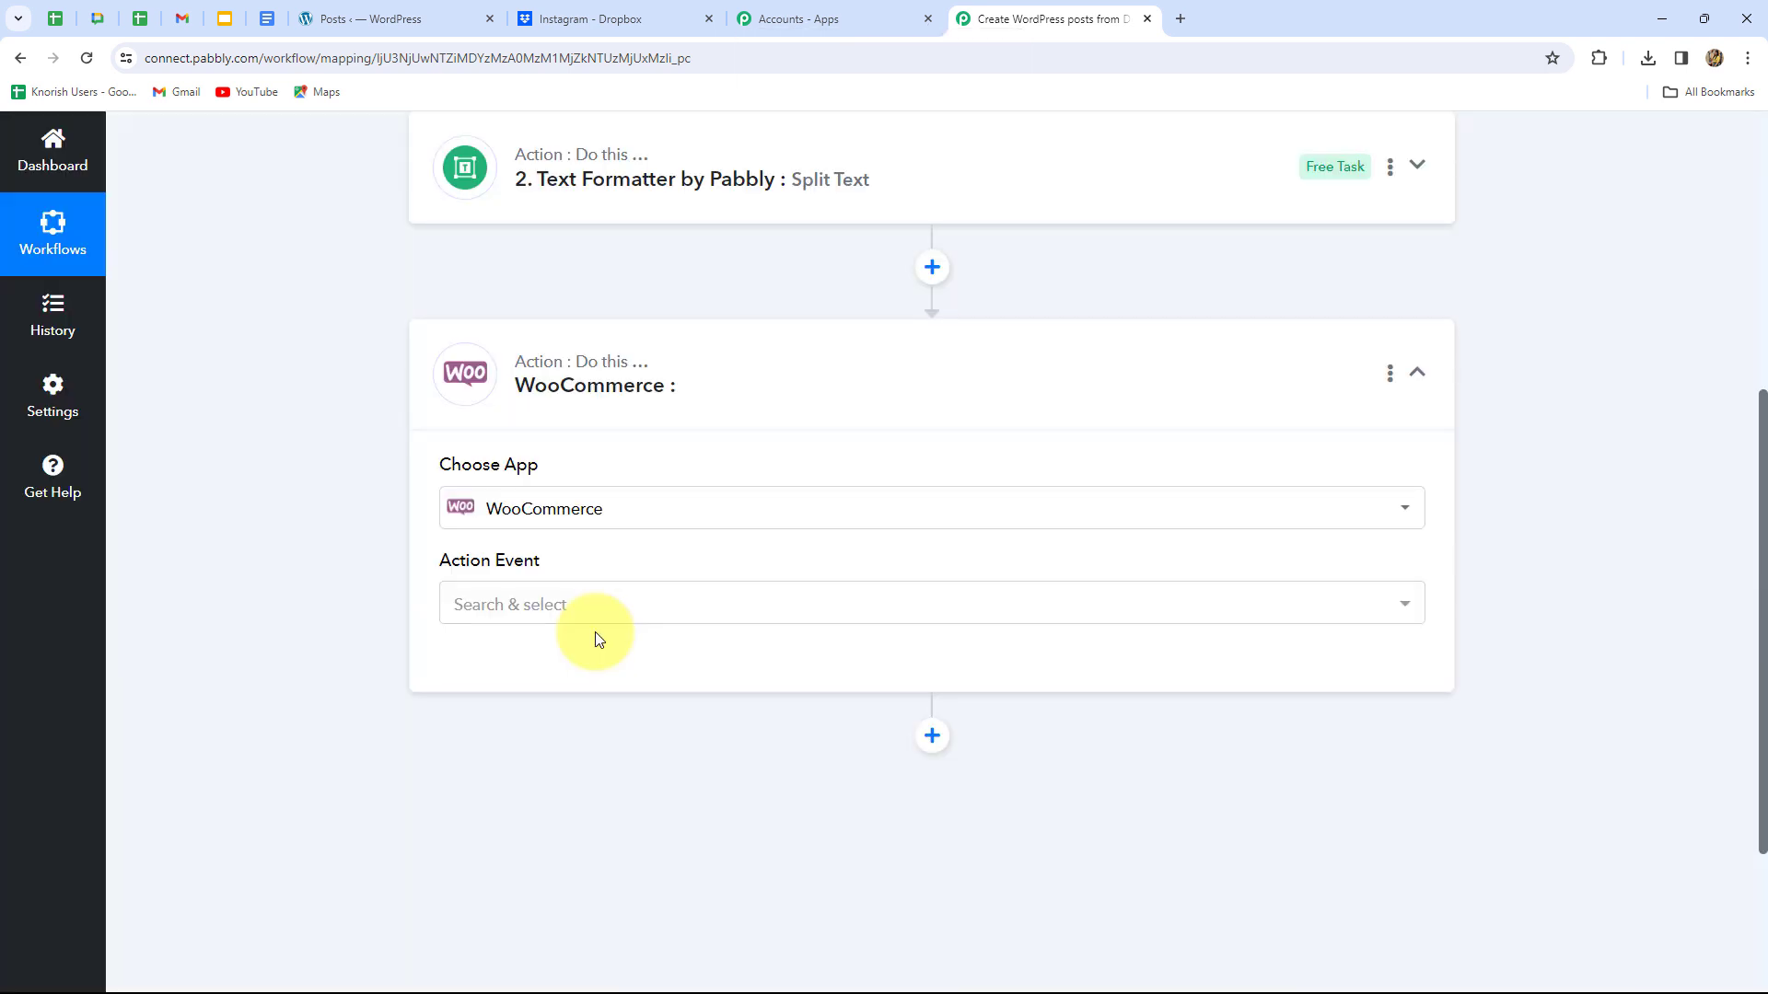
{"action": "left_click", "coordinate": [570, 600]}
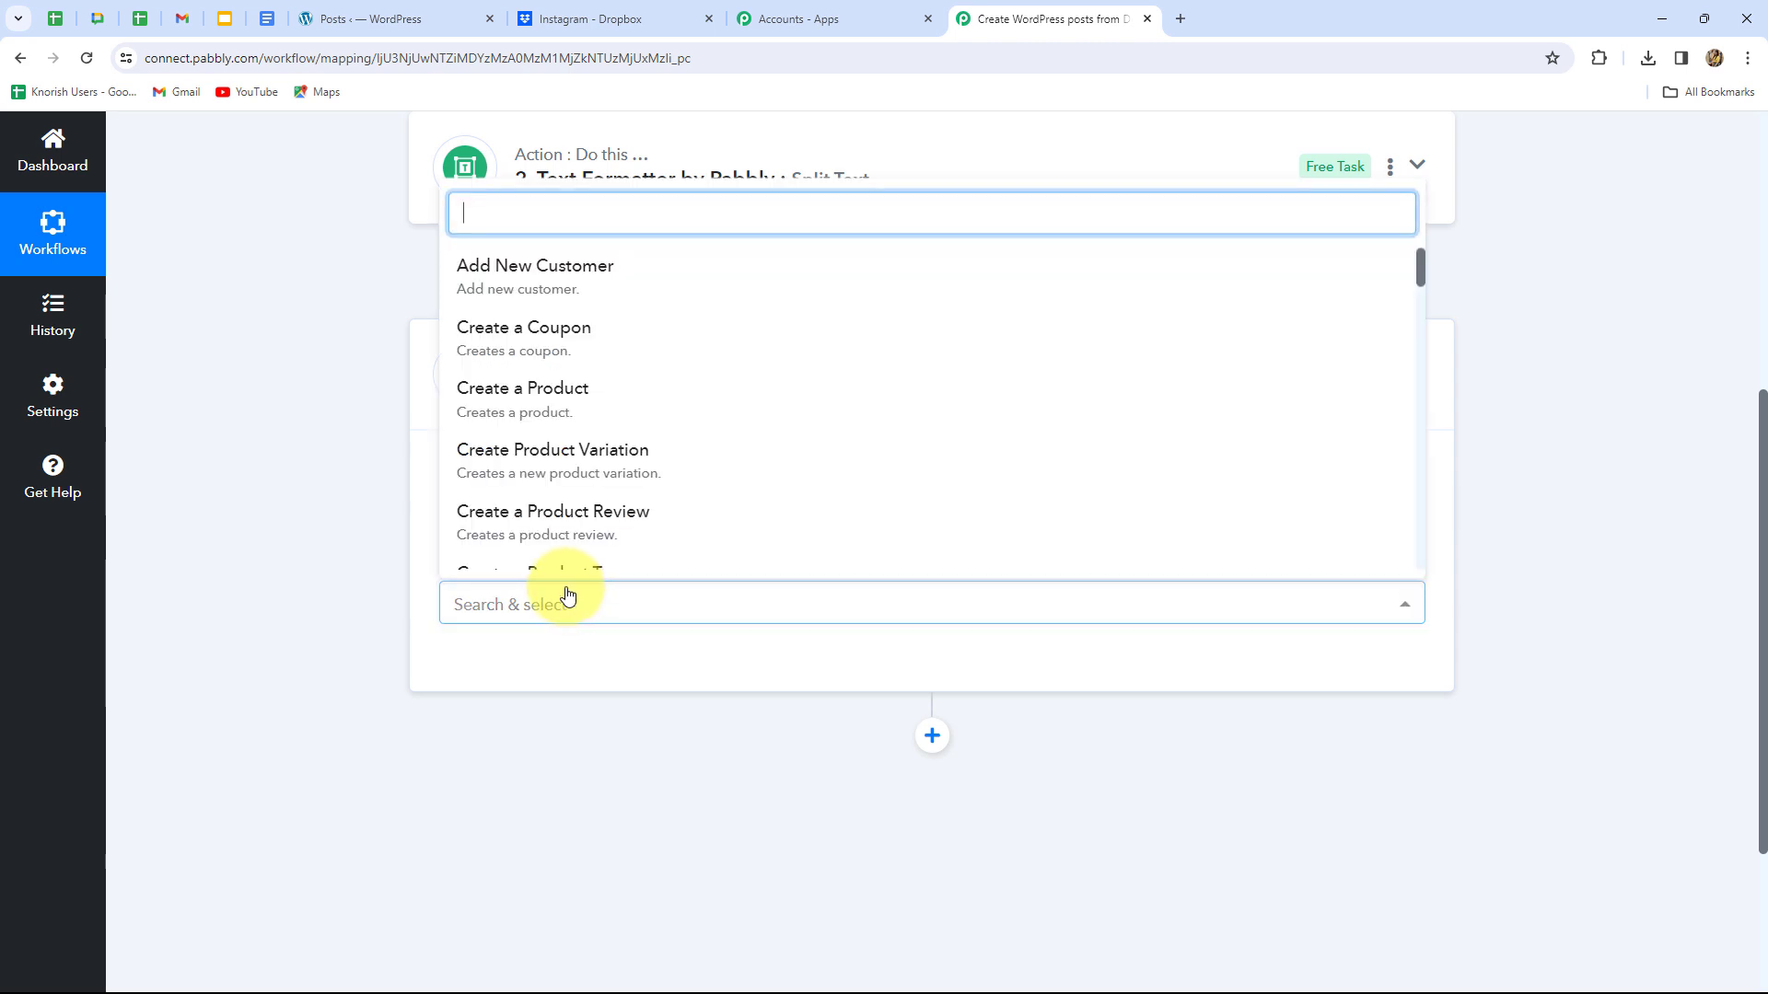
{"action": "type", "text": "UPDAT"}
{"action": "scroll", "coordinate": [521, 461], "scroll_direction": "down", "scroll_amount": 2}
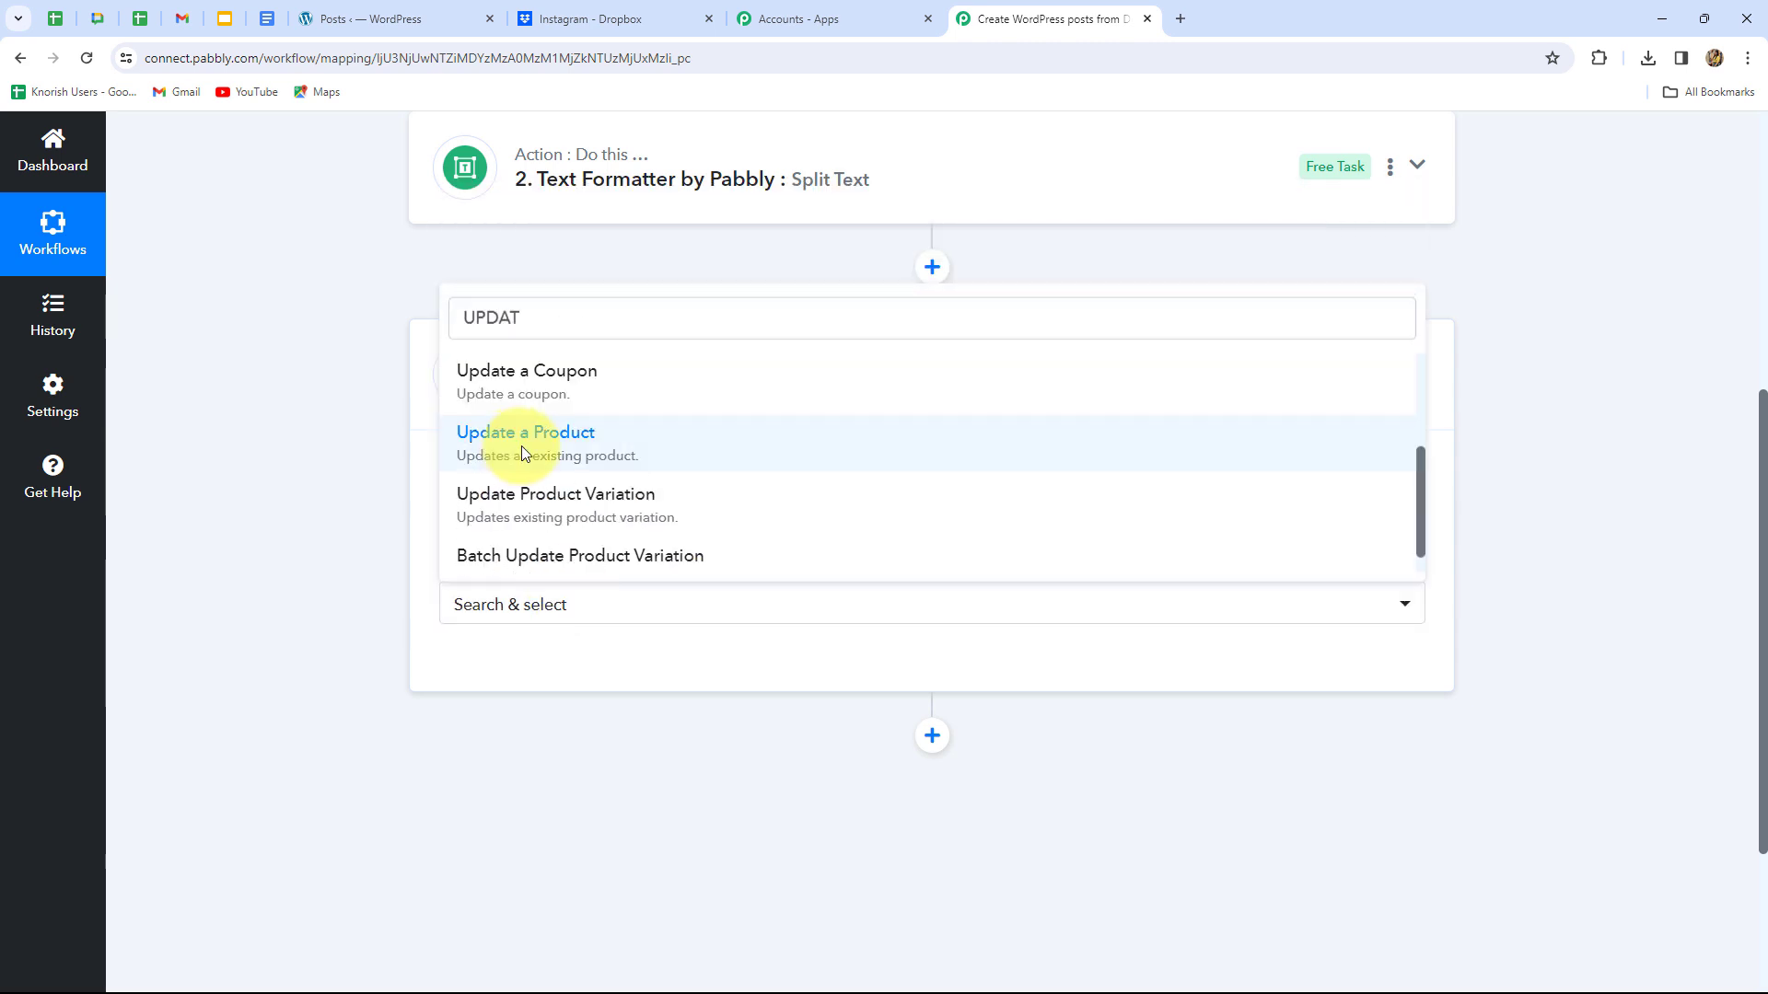
{"action": "left_click", "coordinate": [521, 450]}
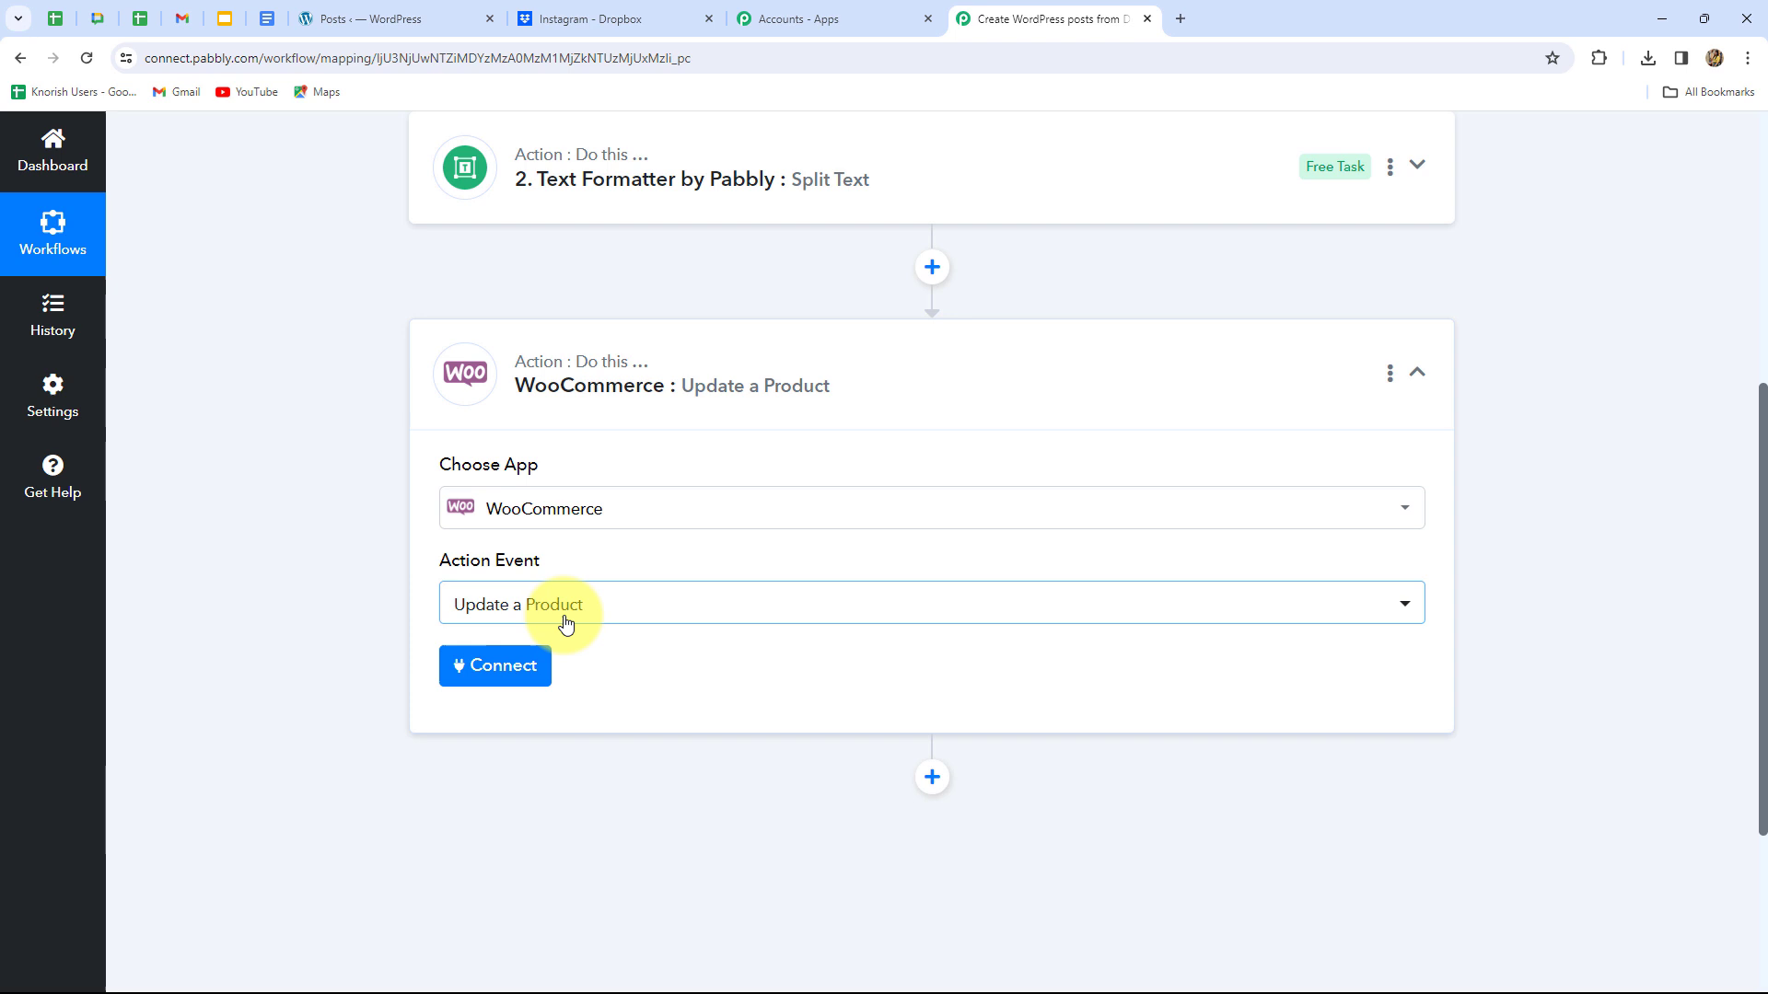
Examine the fields for a new WooCommerce connection and check the site's base URL in the WordPress admin address.
{"action": "left_click", "coordinate": [494, 665]}
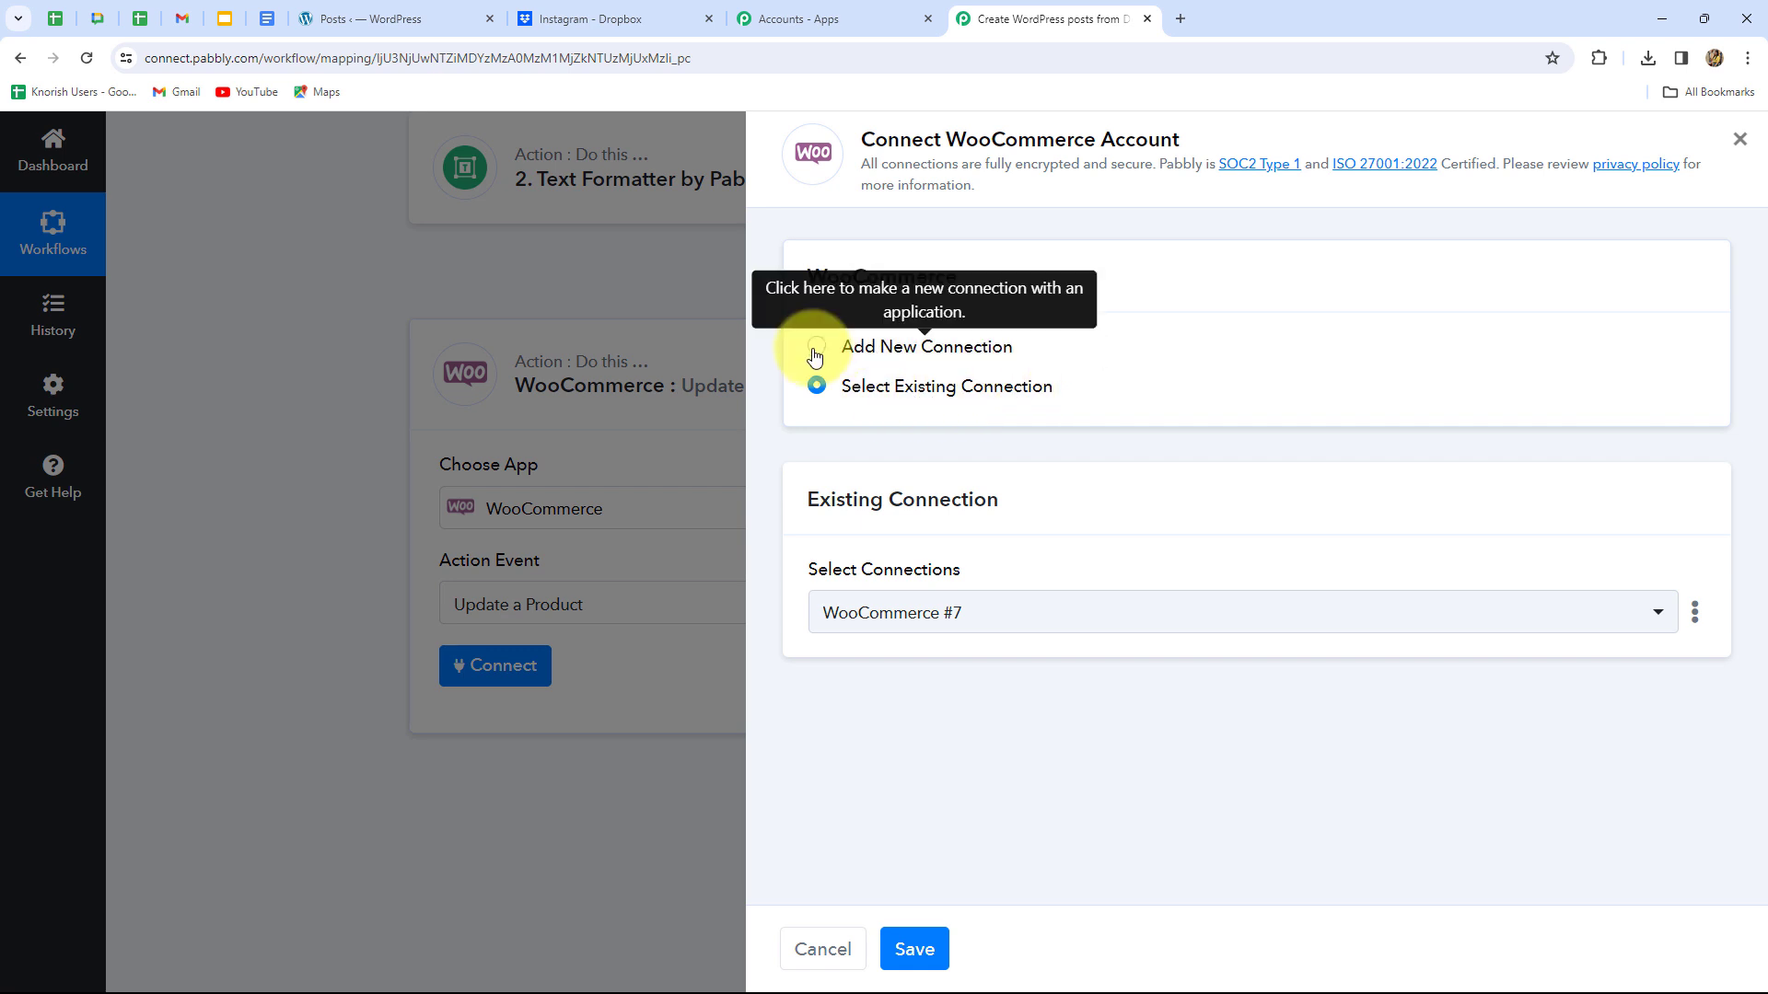
{"action": "left_click", "coordinate": [816, 348]}
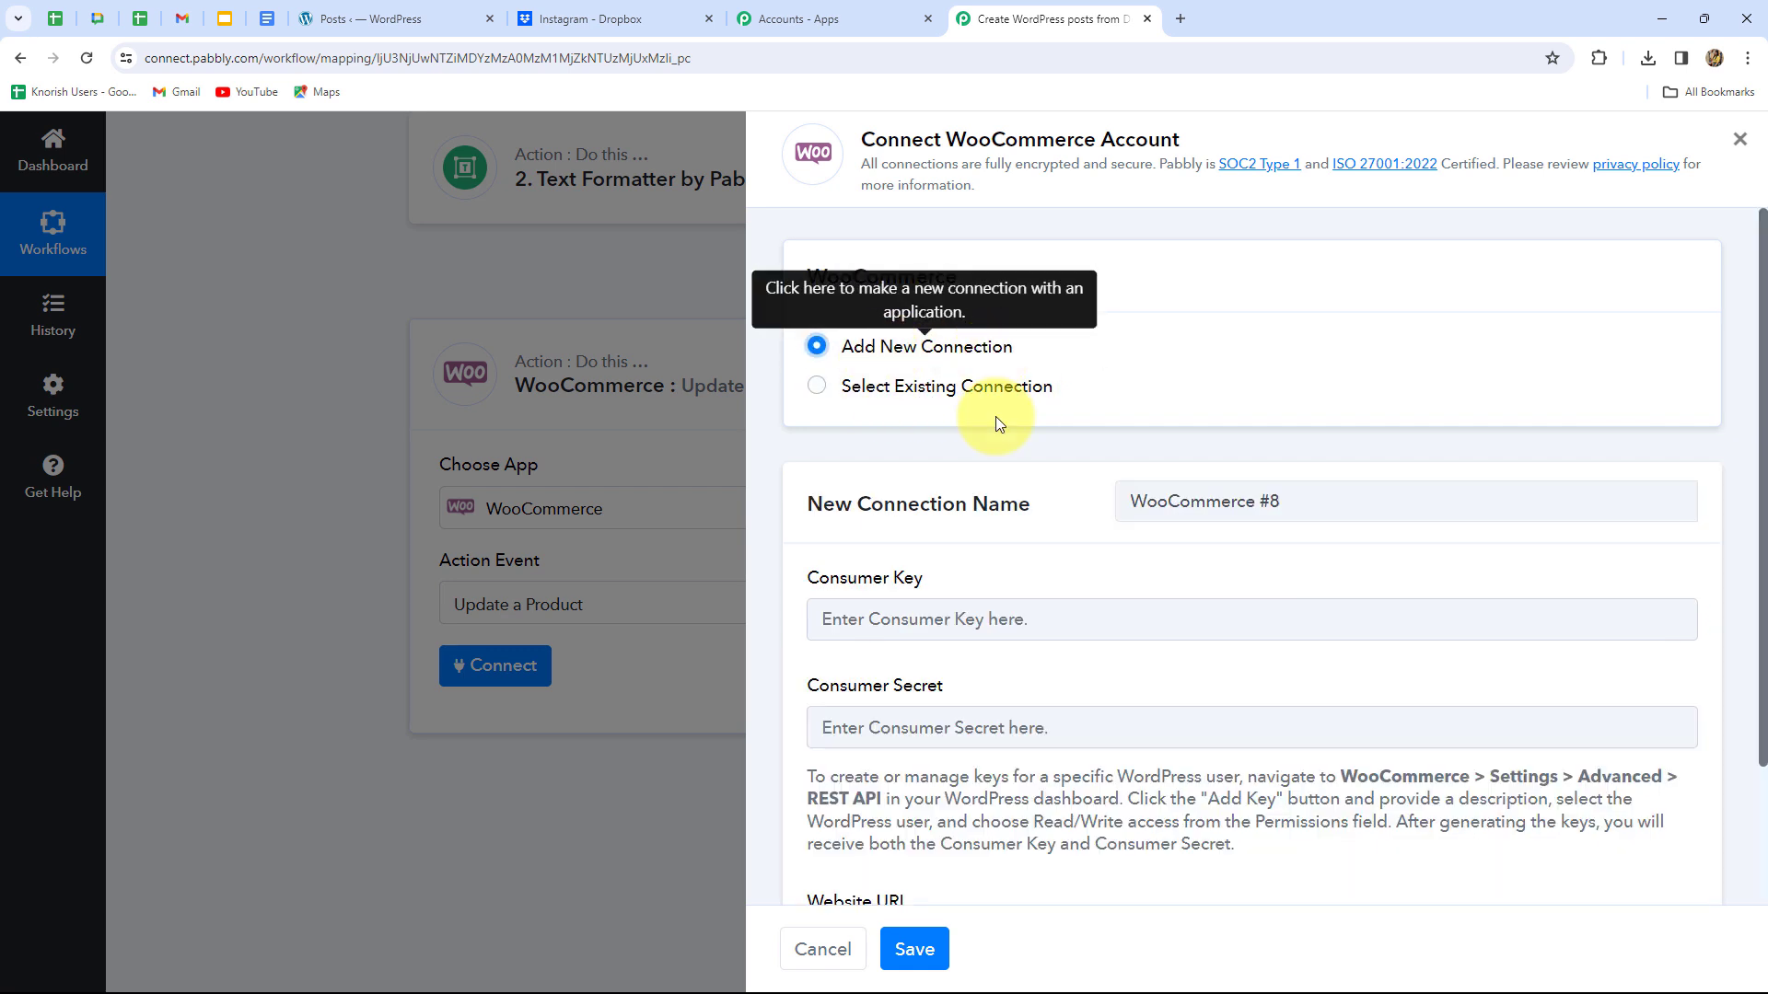
{"action": "scroll", "coordinate": [1019, 552], "scroll_direction": "down", "scroll_amount": 2}
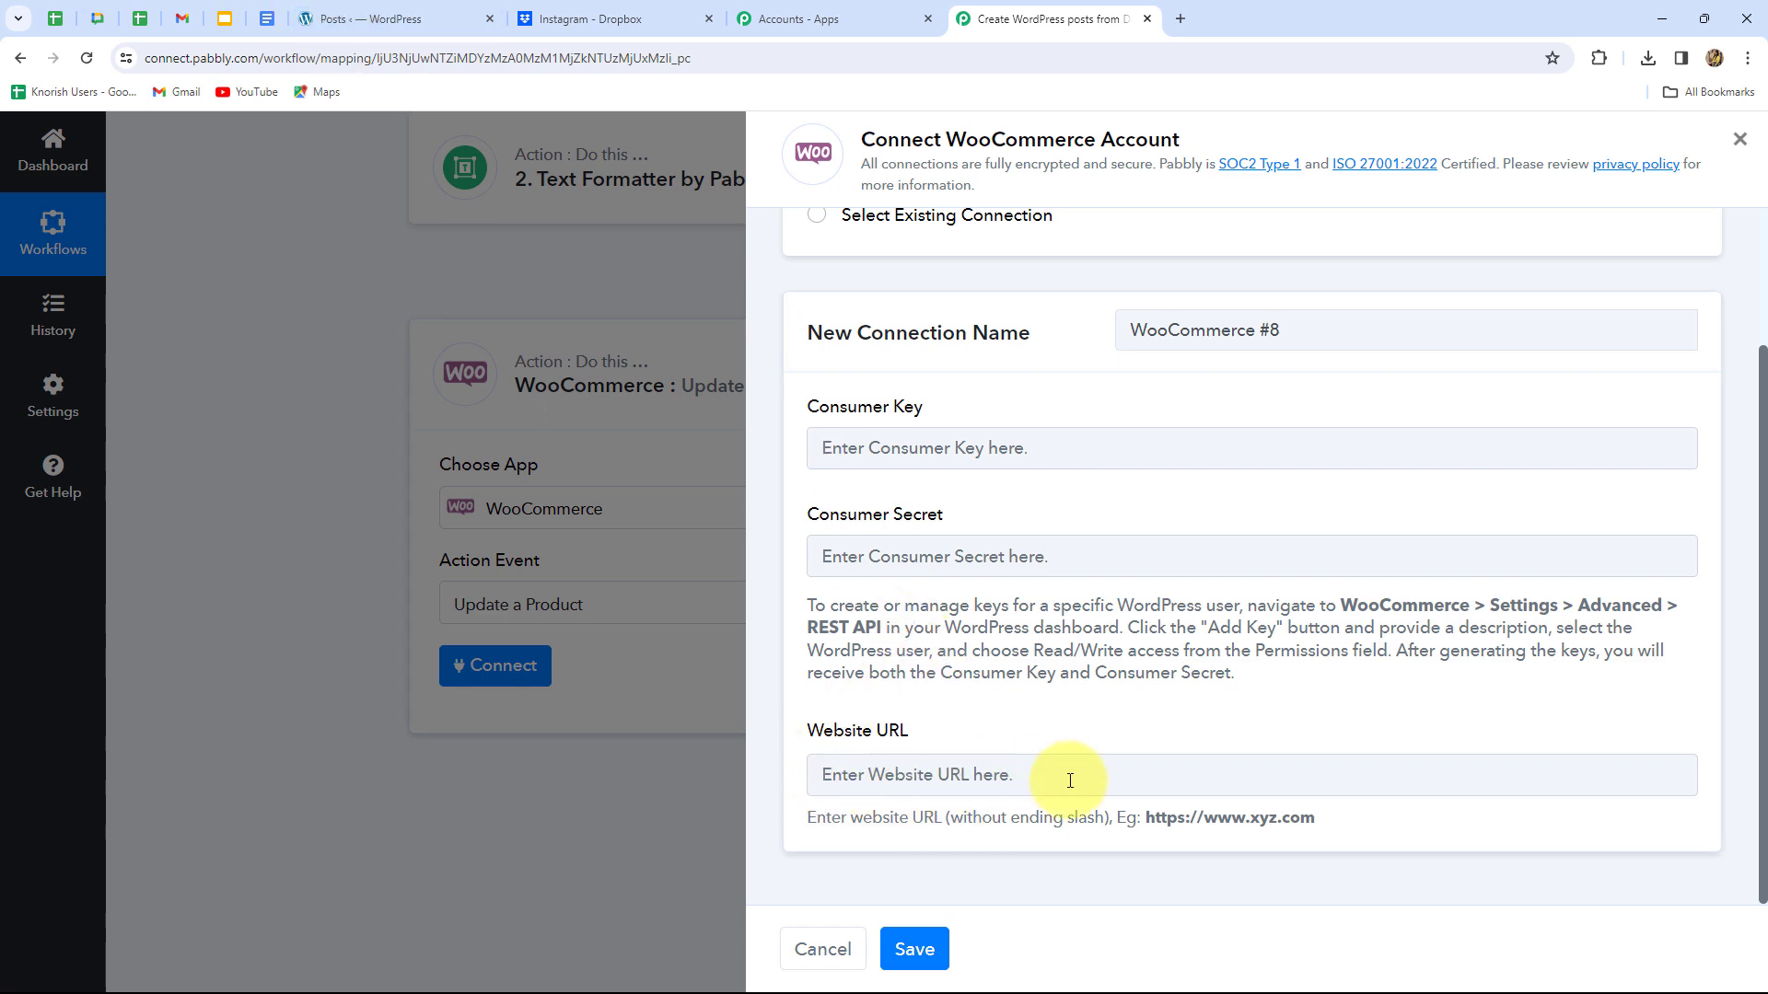
{"action": "left_click", "coordinate": [373, 21]}
{"action": "left_click_drag", "start_coordinate": [258, 56], "coordinate": [120, 57]}
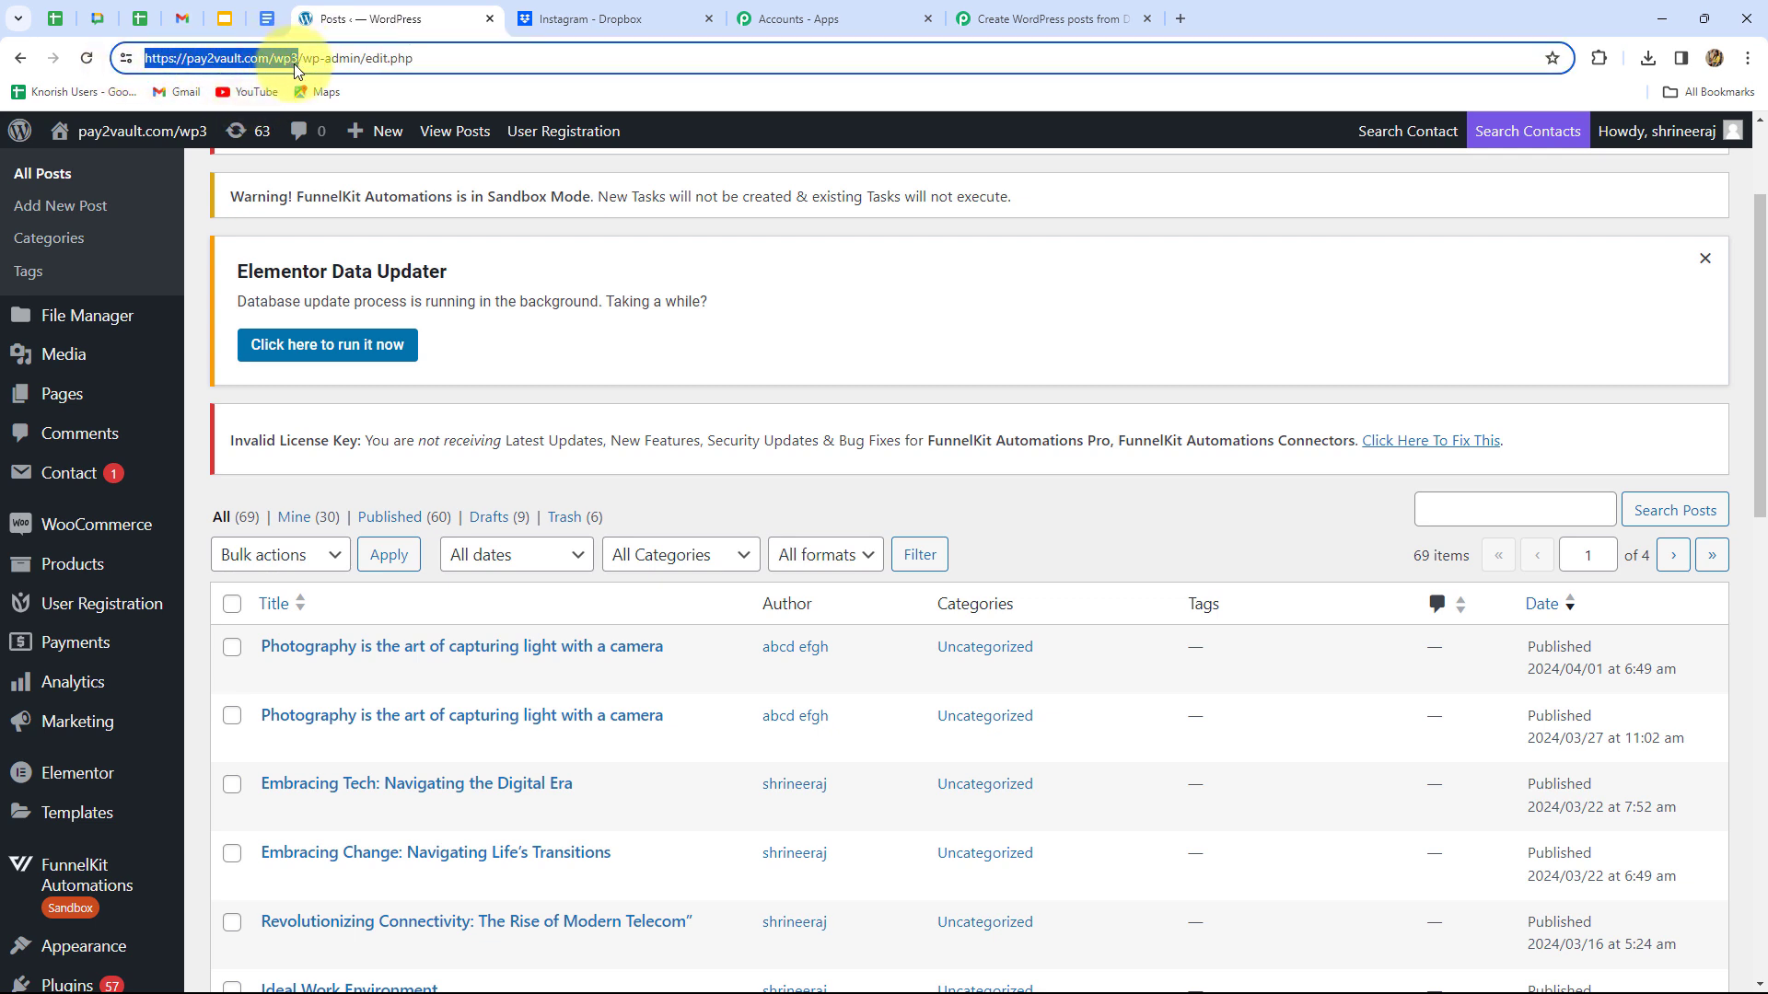
{"action": "left_click", "coordinate": [513, 57]}
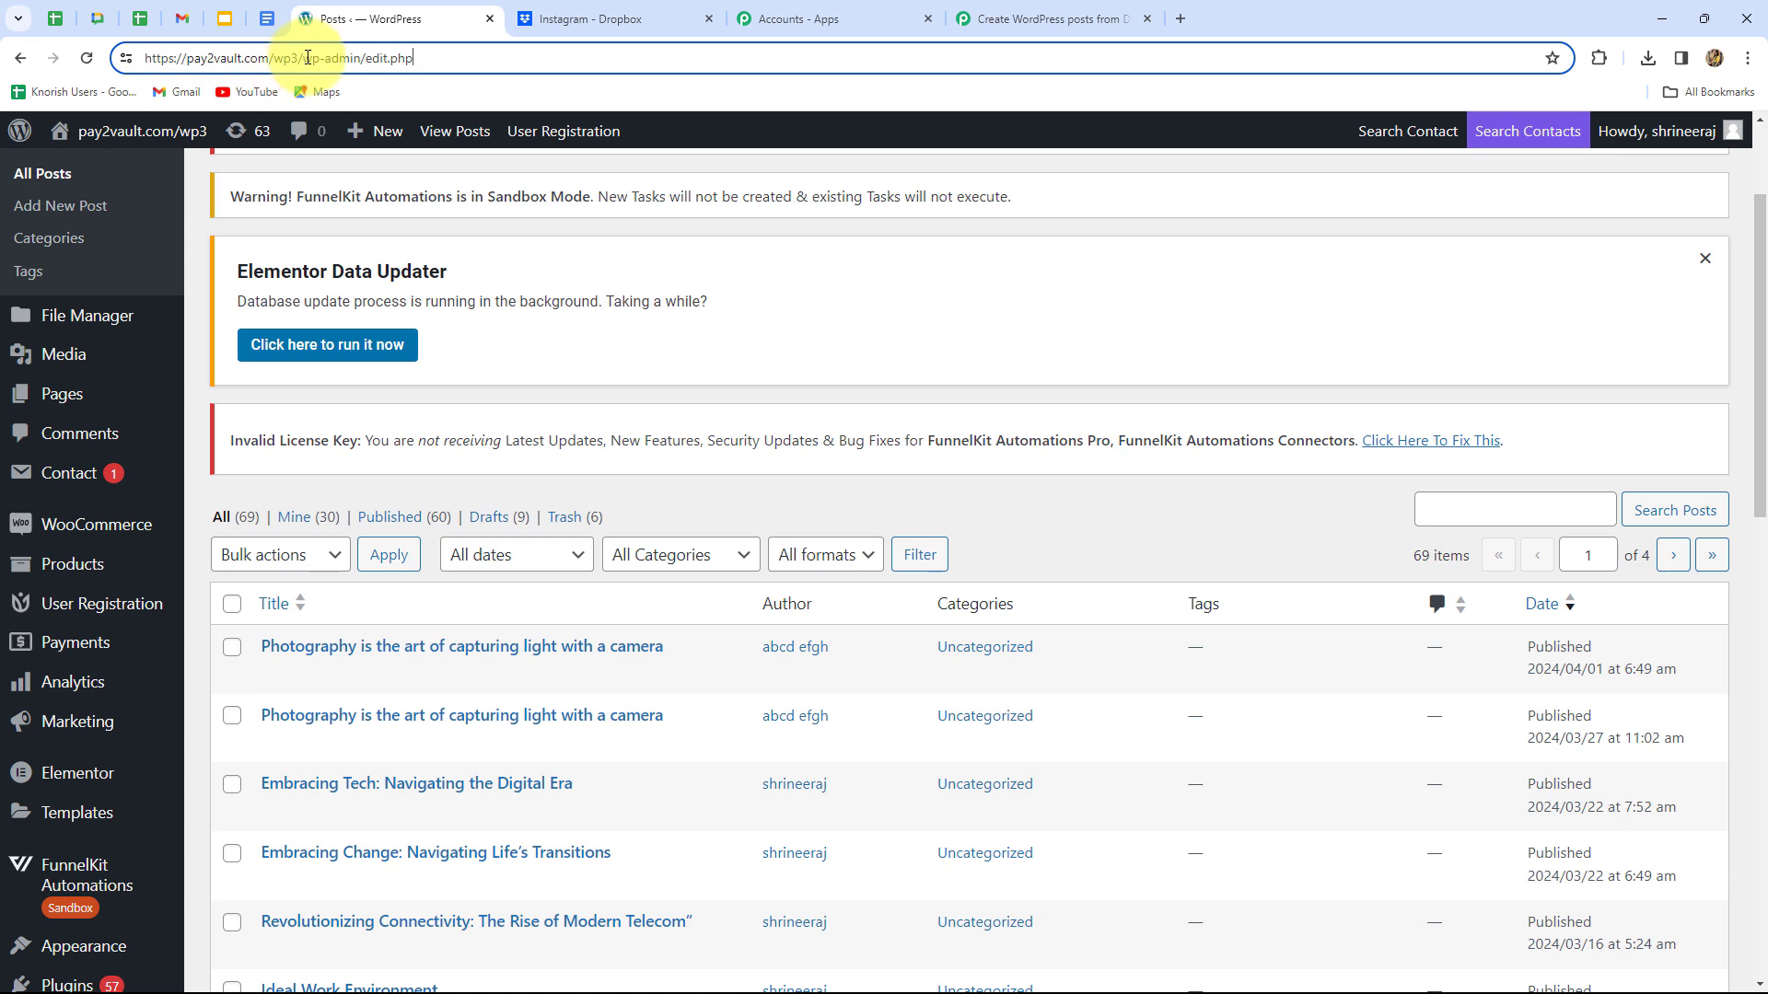
{"action": "left_click", "coordinate": [1045, 19]}
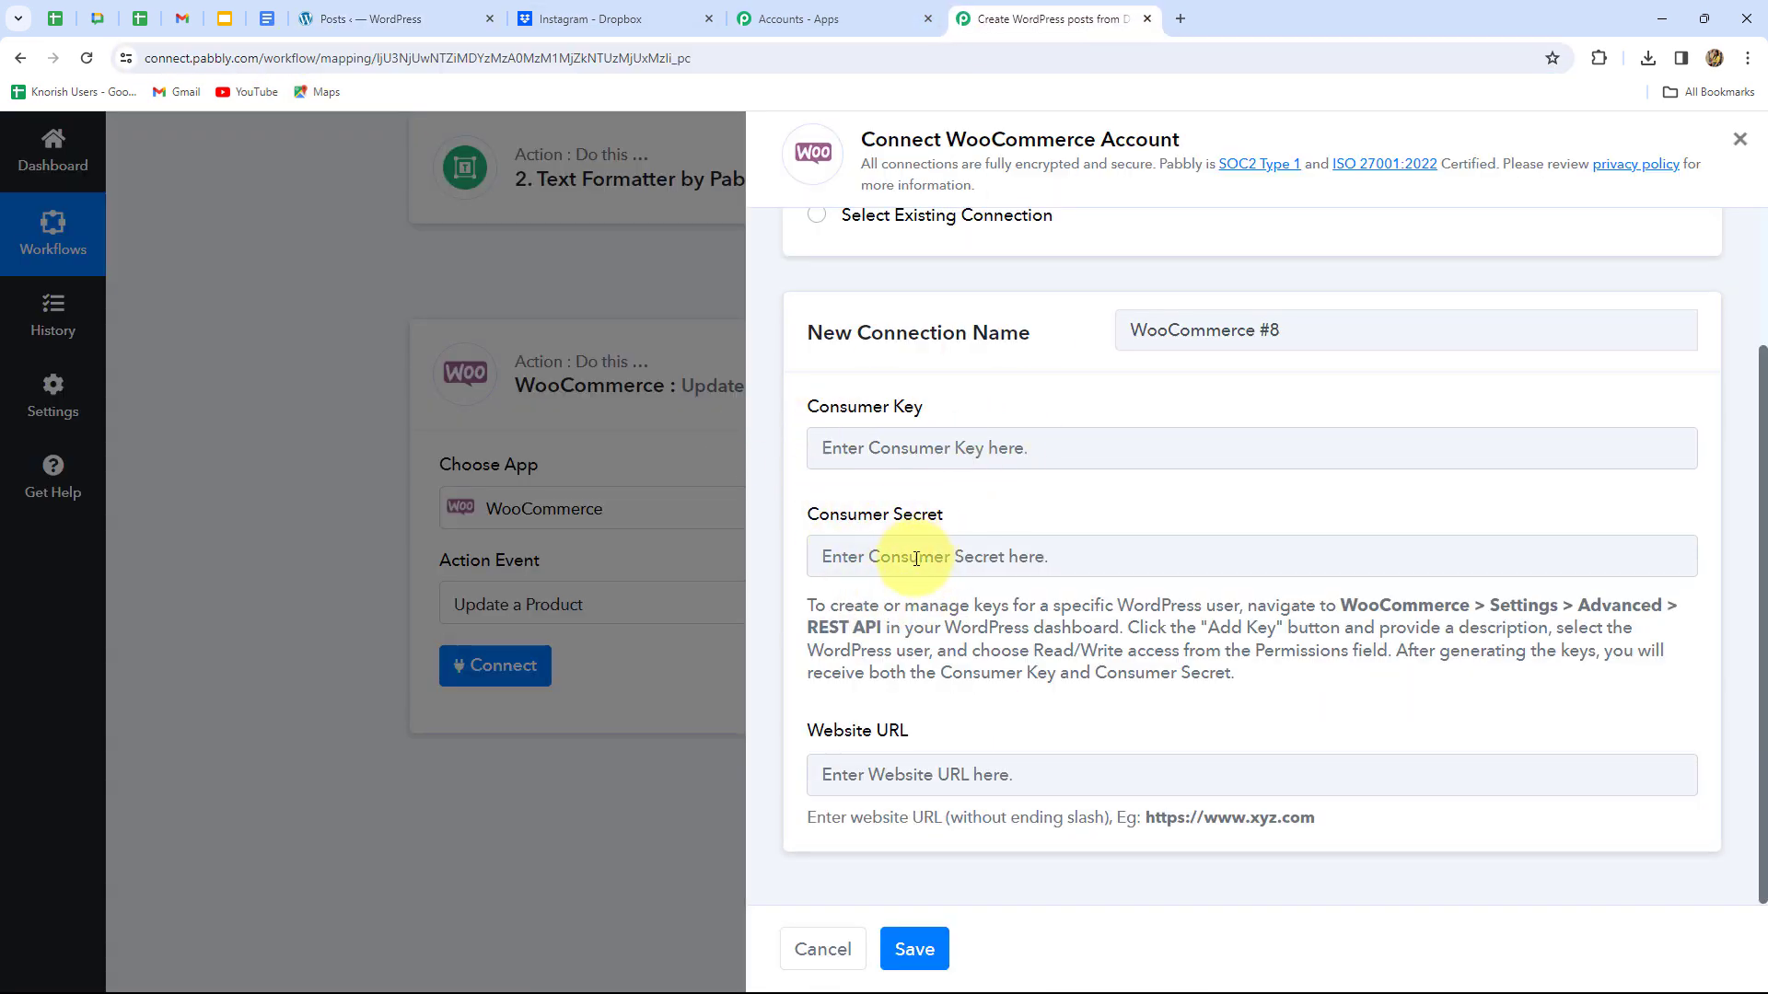
Open the advanced WooCommerce settings in the WordPress admin and view the REST API keys.
{"action": "left_click", "coordinate": [389, 22]}
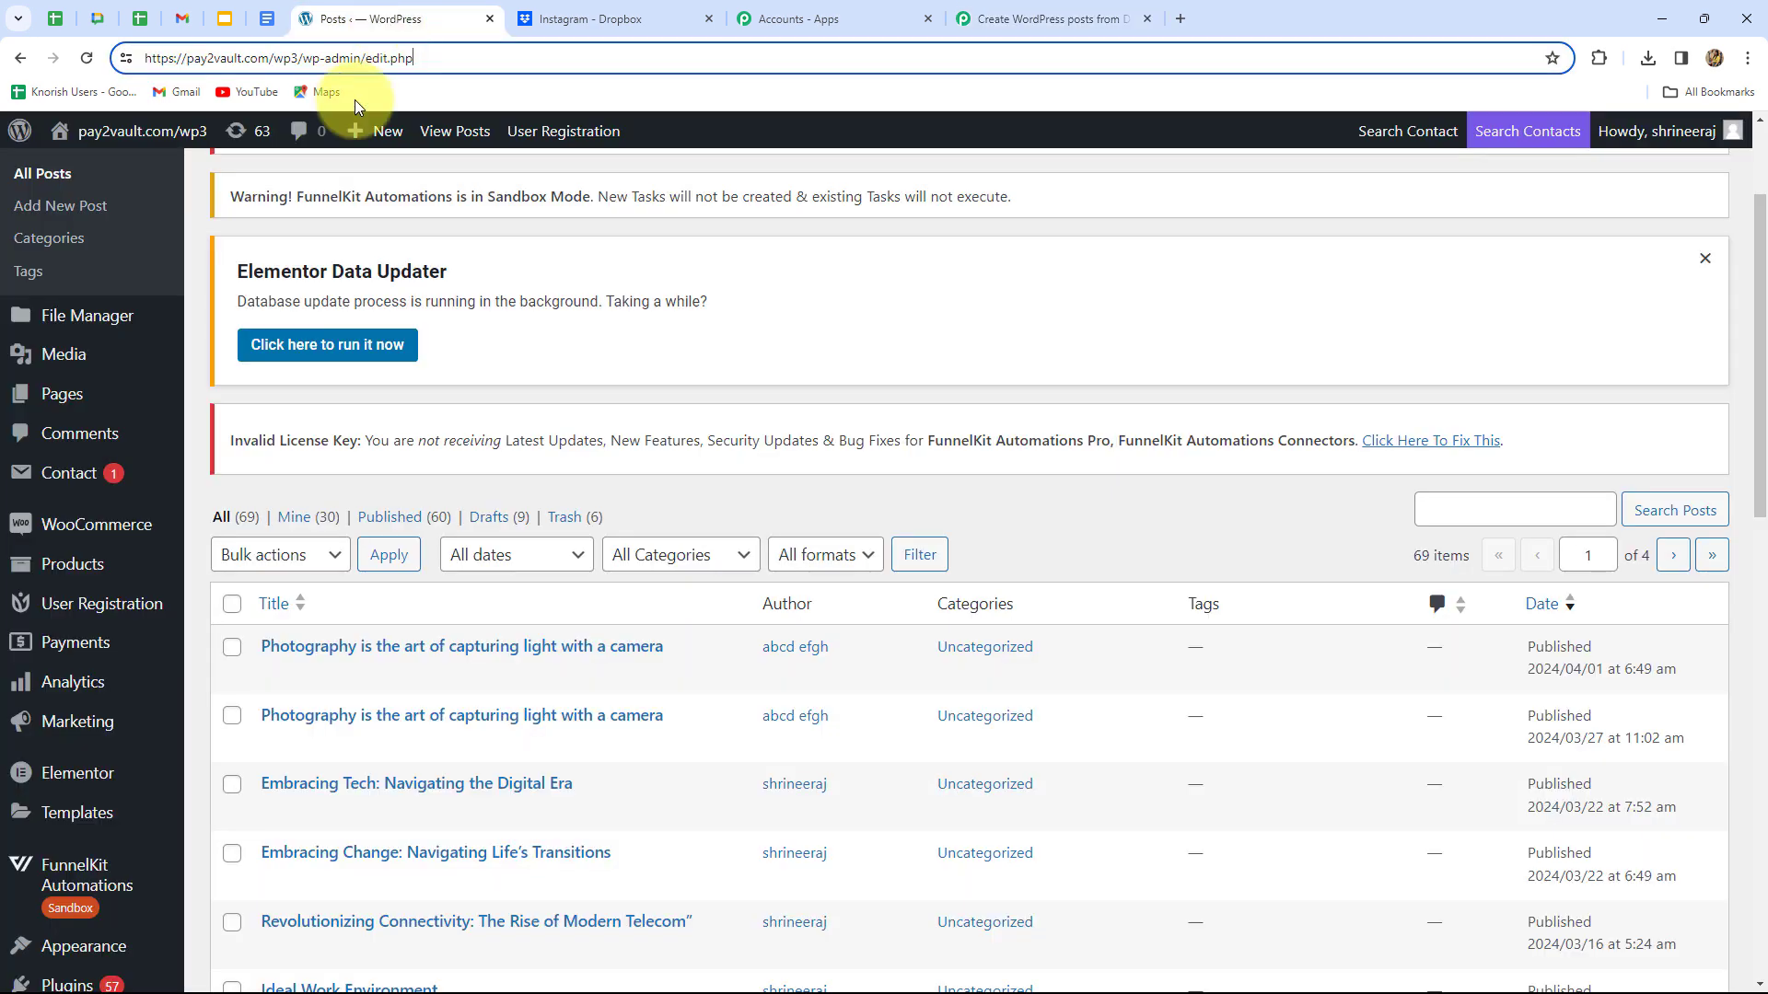
{"action": "mouse_move", "coordinate": [99, 527]}
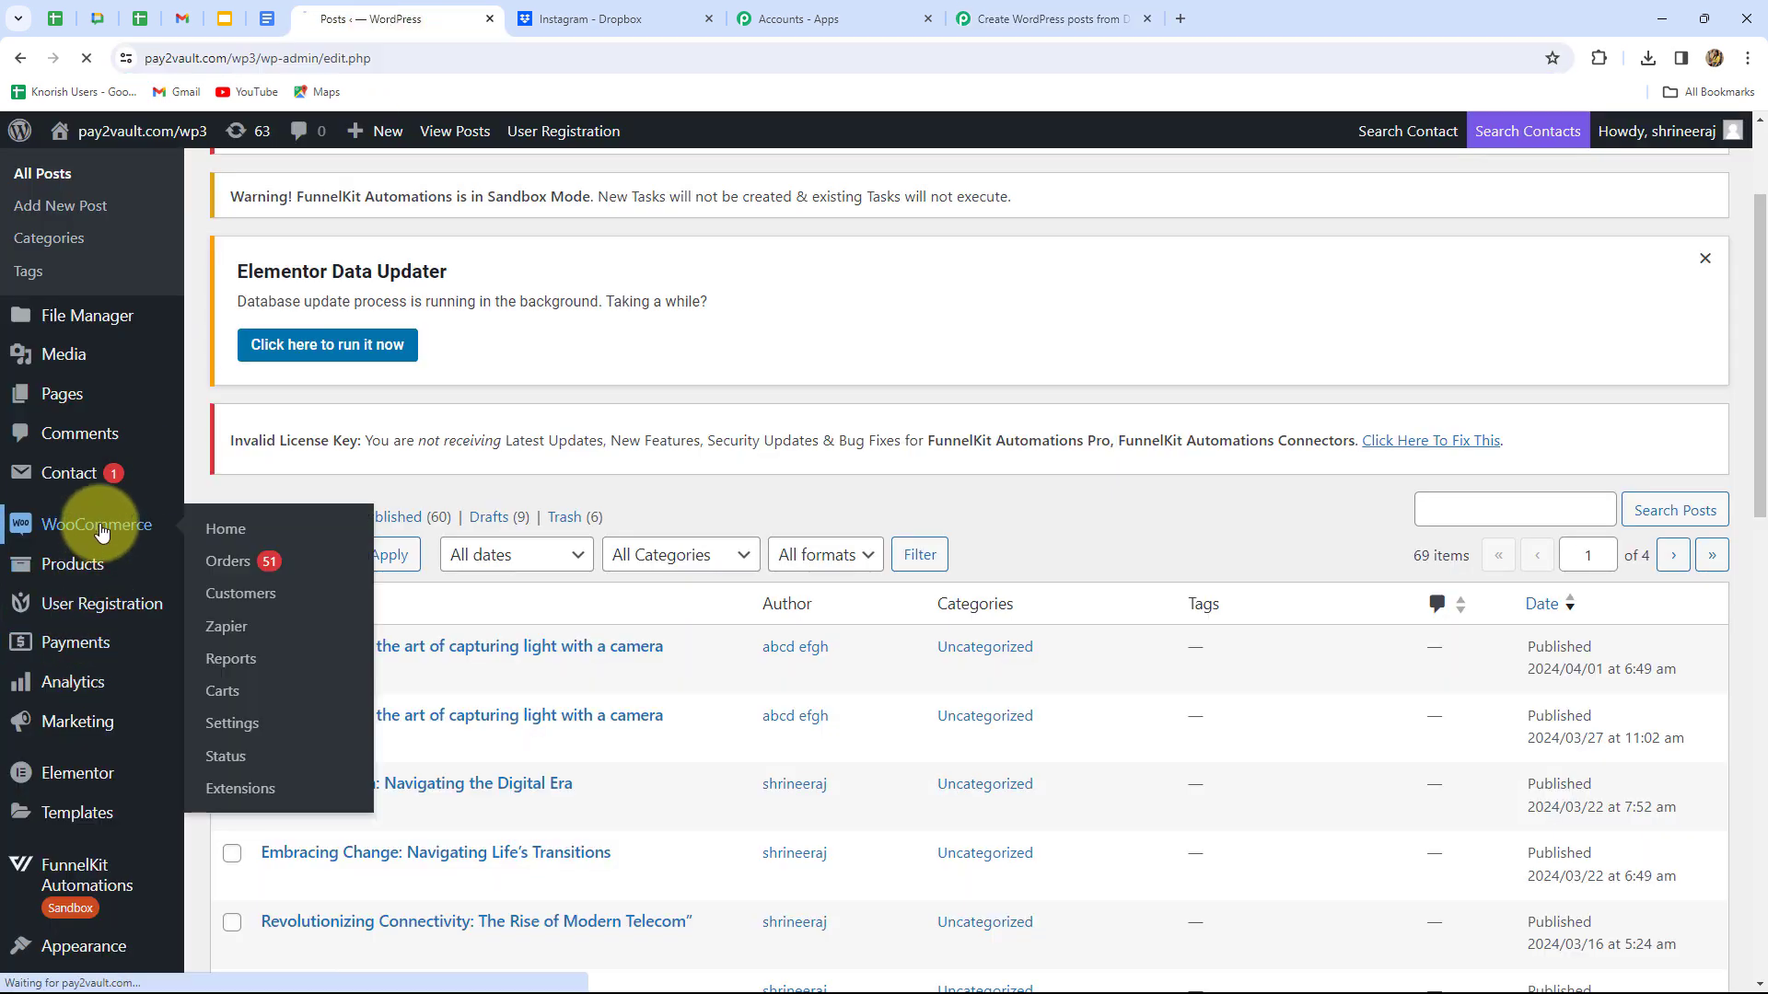
{"action": "left_click", "coordinate": [238, 722]}
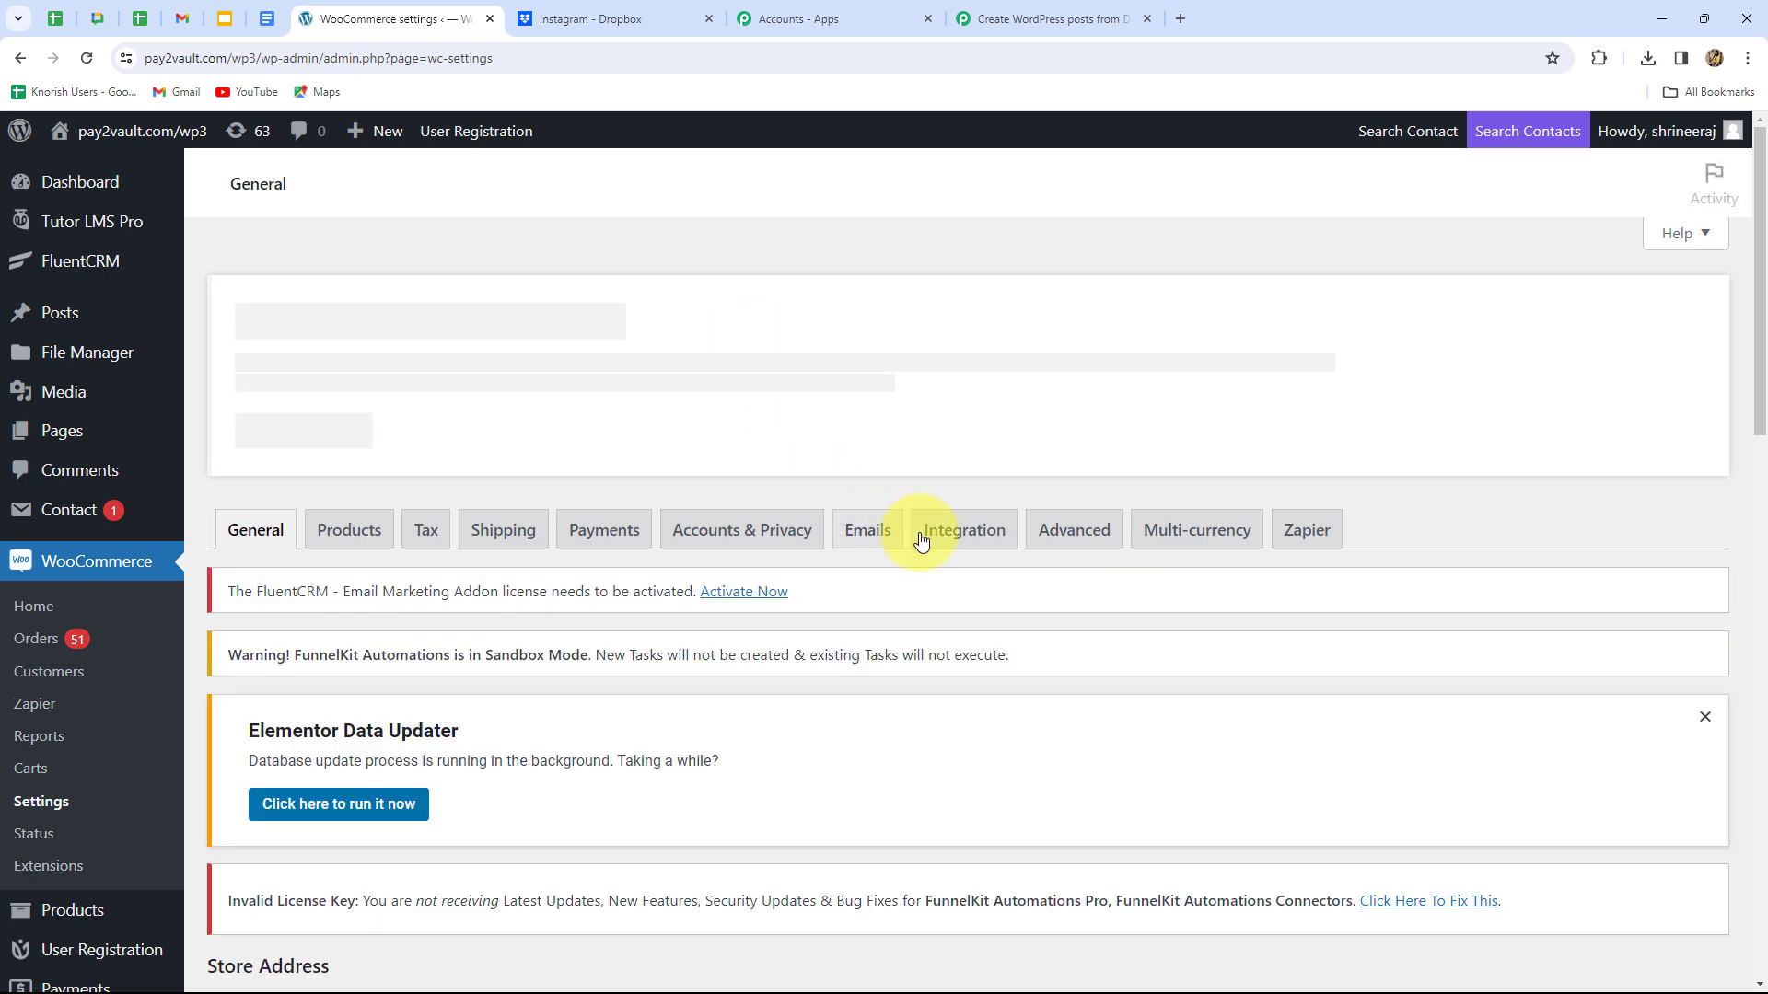
{"action": "left_click", "coordinate": [1068, 535]}
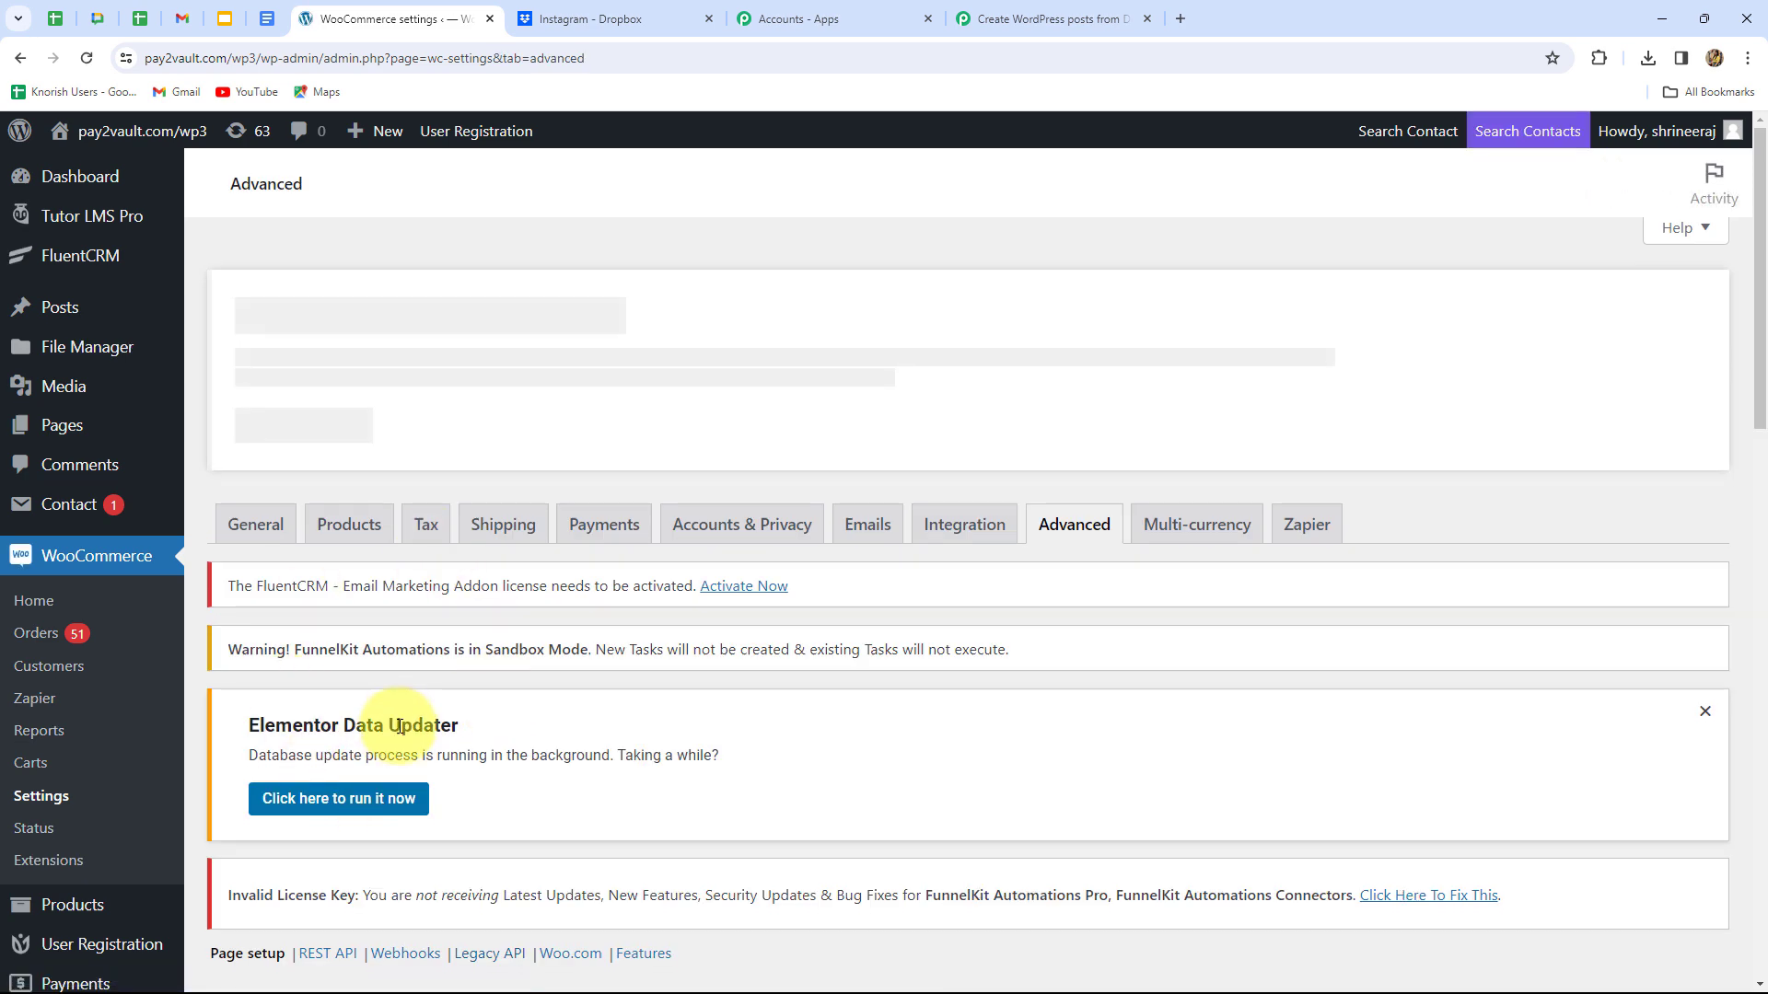
{"action": "scroll", "coordinate": [339, 485], "scroll_direction": "down", "scroll_amount": 5}
{"action": "left_click", "coordinate": [320, 508]}
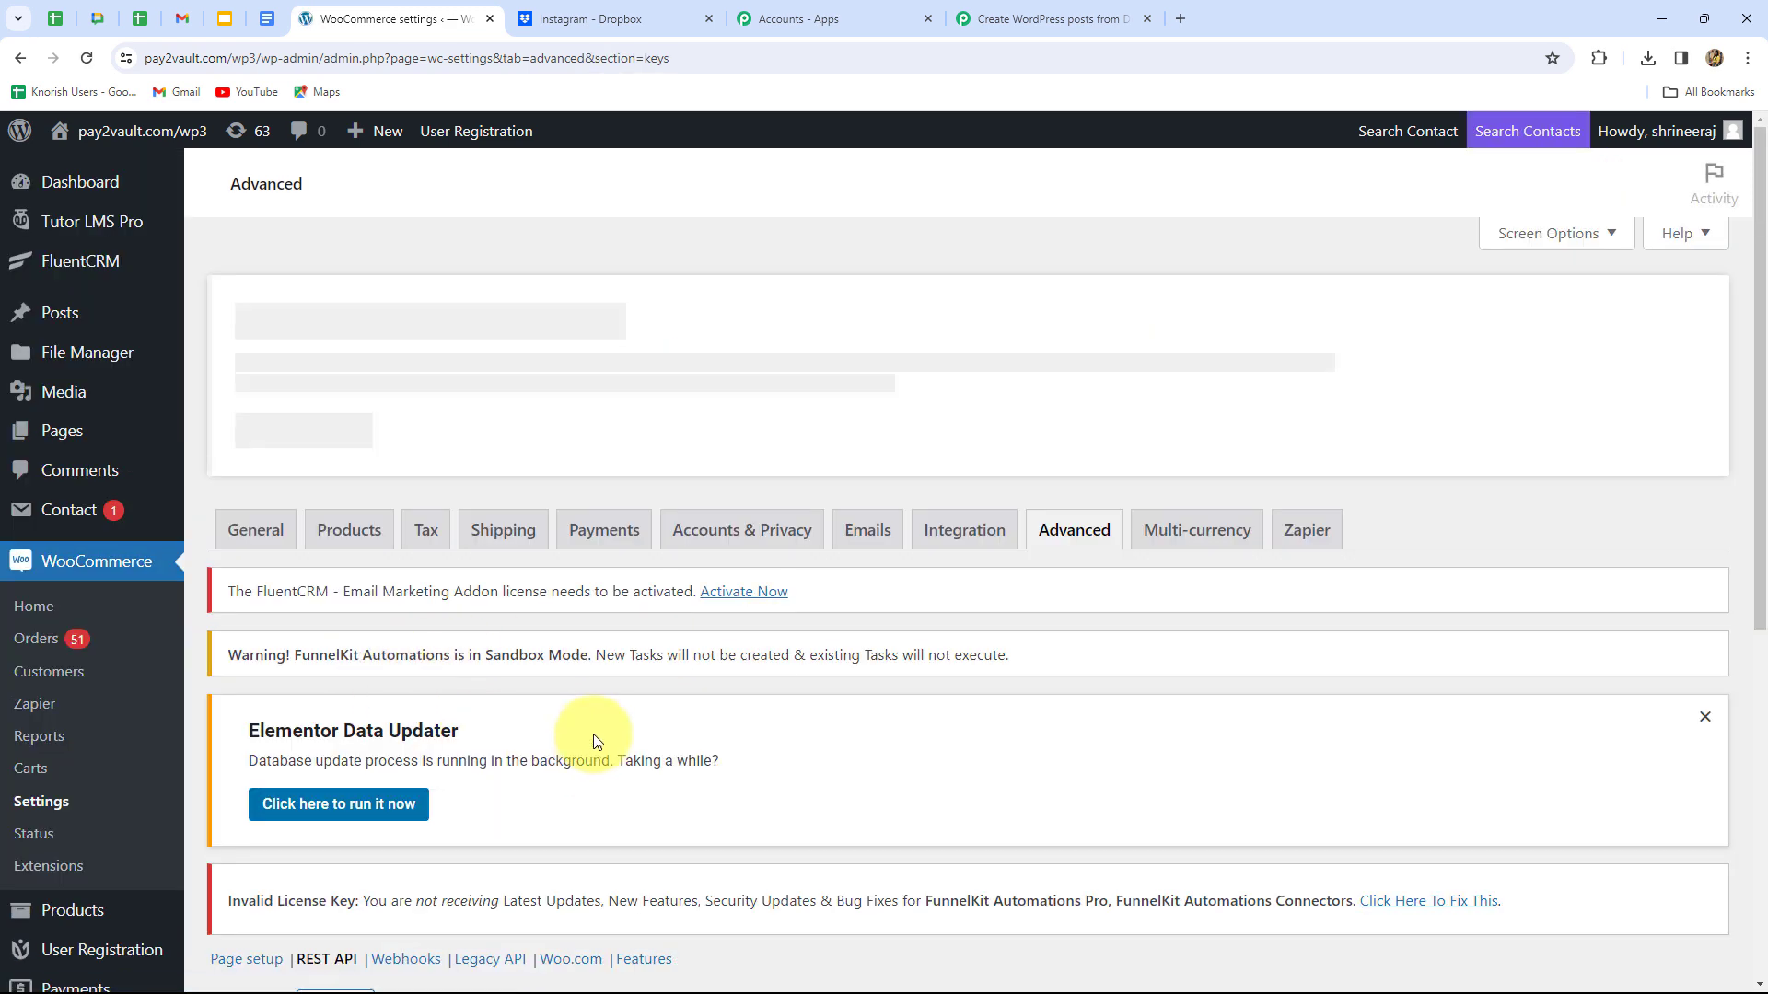
{"action": "scroll", "coordinate": [593, 732], "scroll_direction": "down", "scroll_amount": 5}
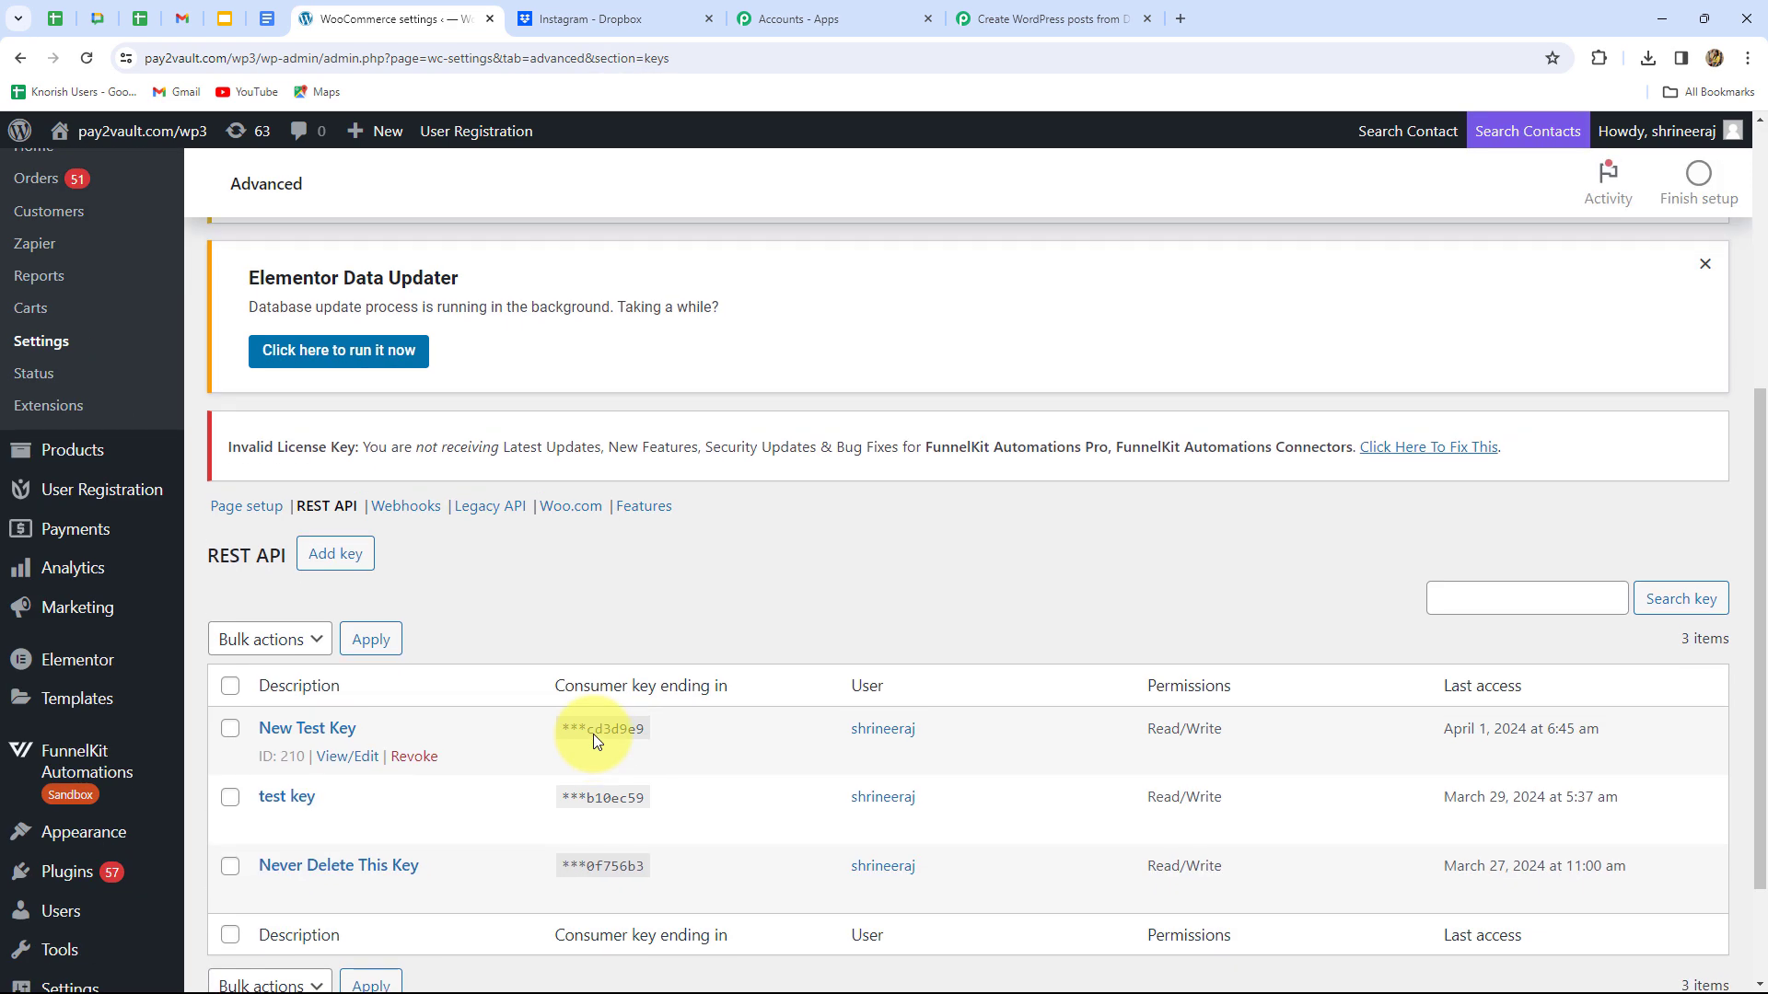
Open the form for adding a REST API key and examine its permission options.
{"action": "left_click", "coordinate": [329, 559]}
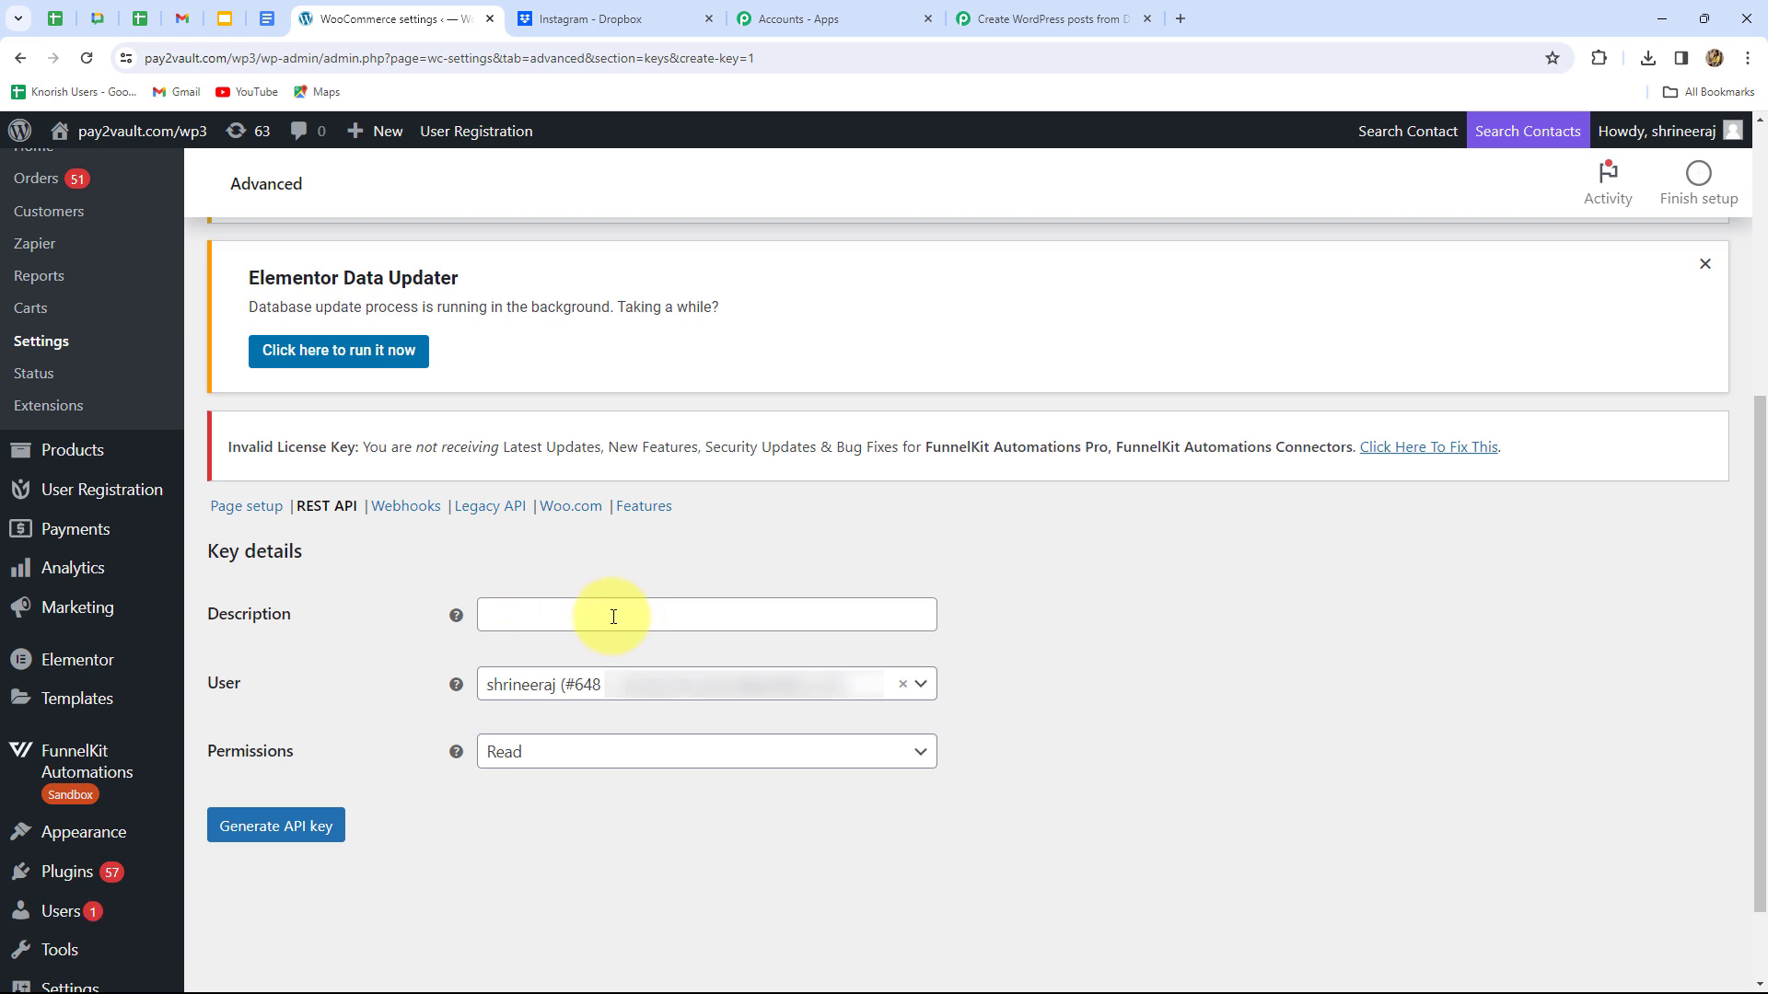
{"action": "left_click", "coordinate": [532, 752]}
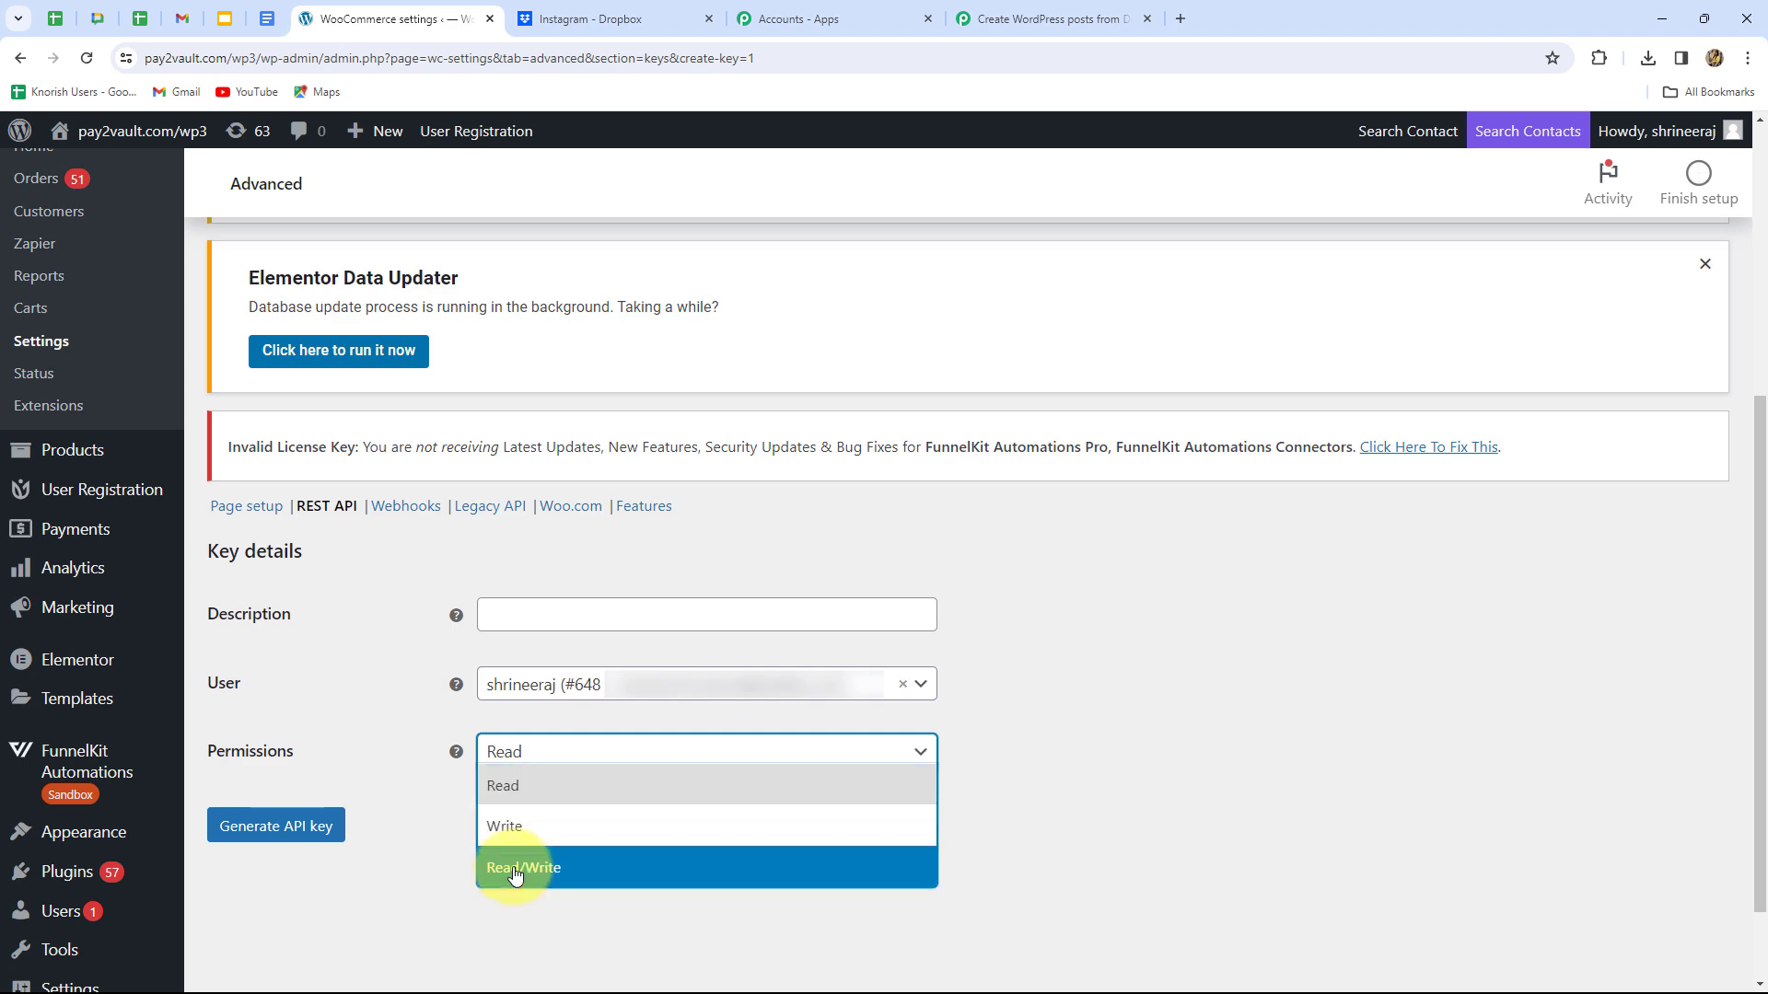
{"action": "left_click", "coordinate": [446, 854]}
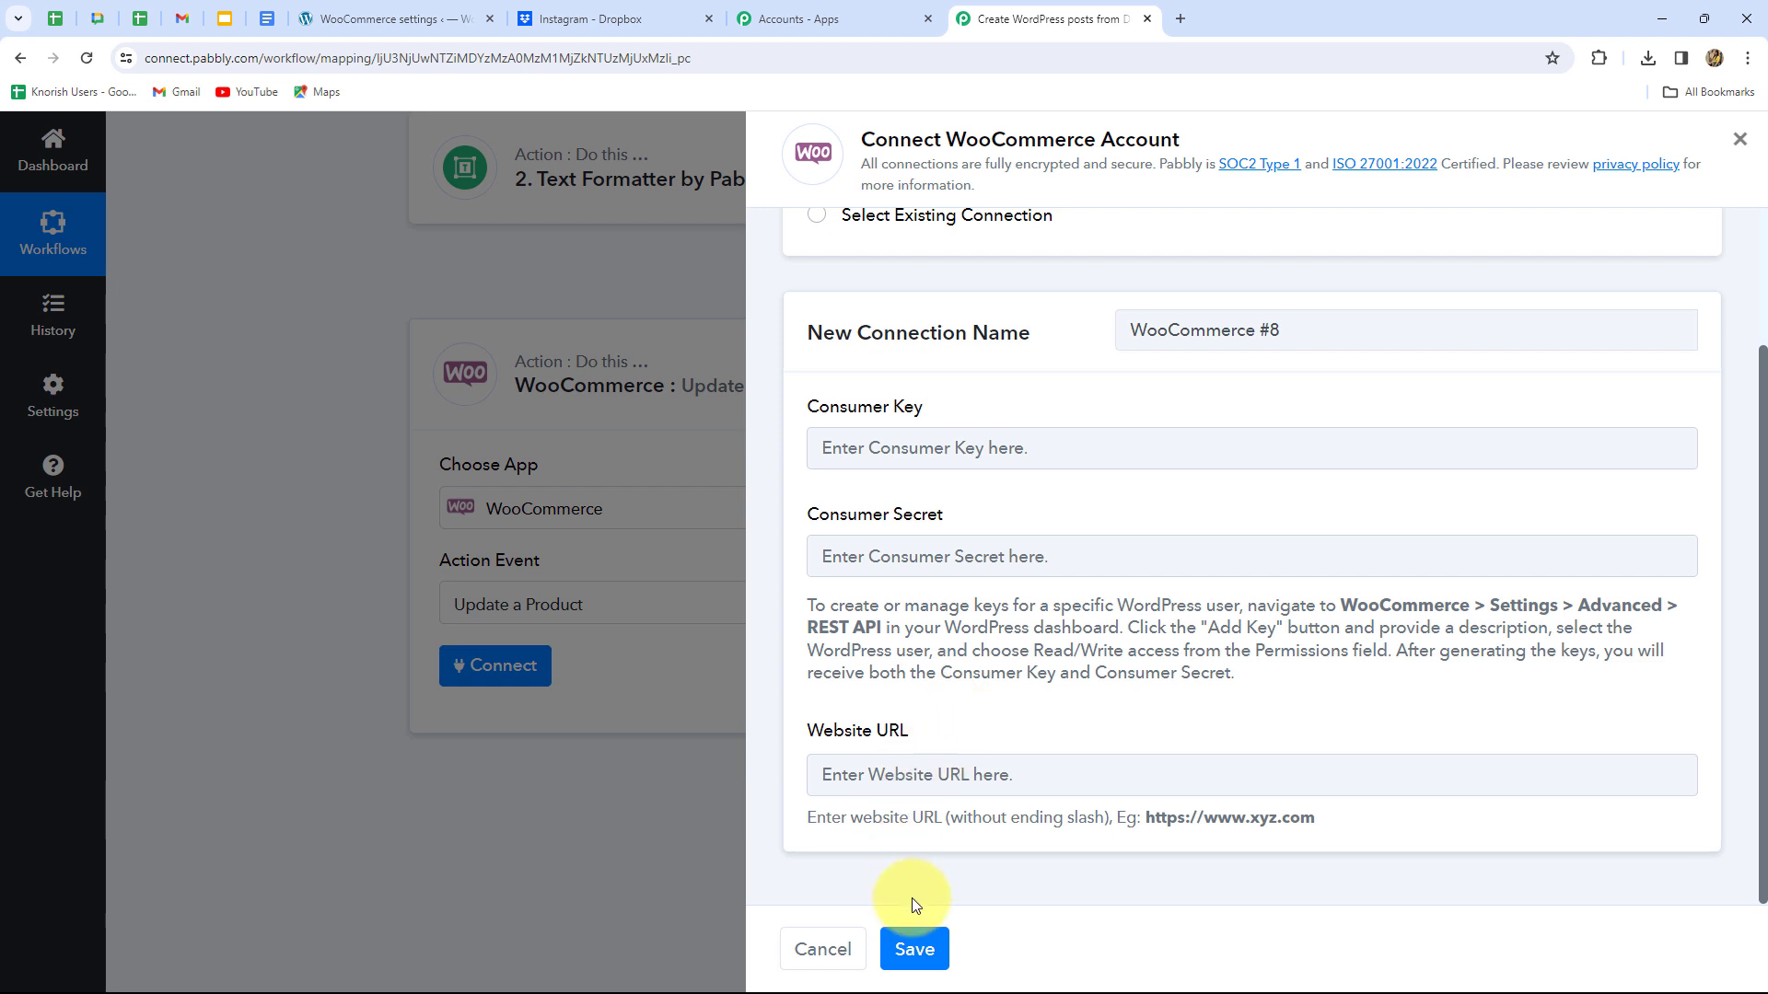
Connect the WooCommerce action in Pabbly Connect using the existing connection WooCommerce #7.
{"action": "scroll", "coordinate": [884, 396], "scroll_direction": "up", "scroll_amount": 2}
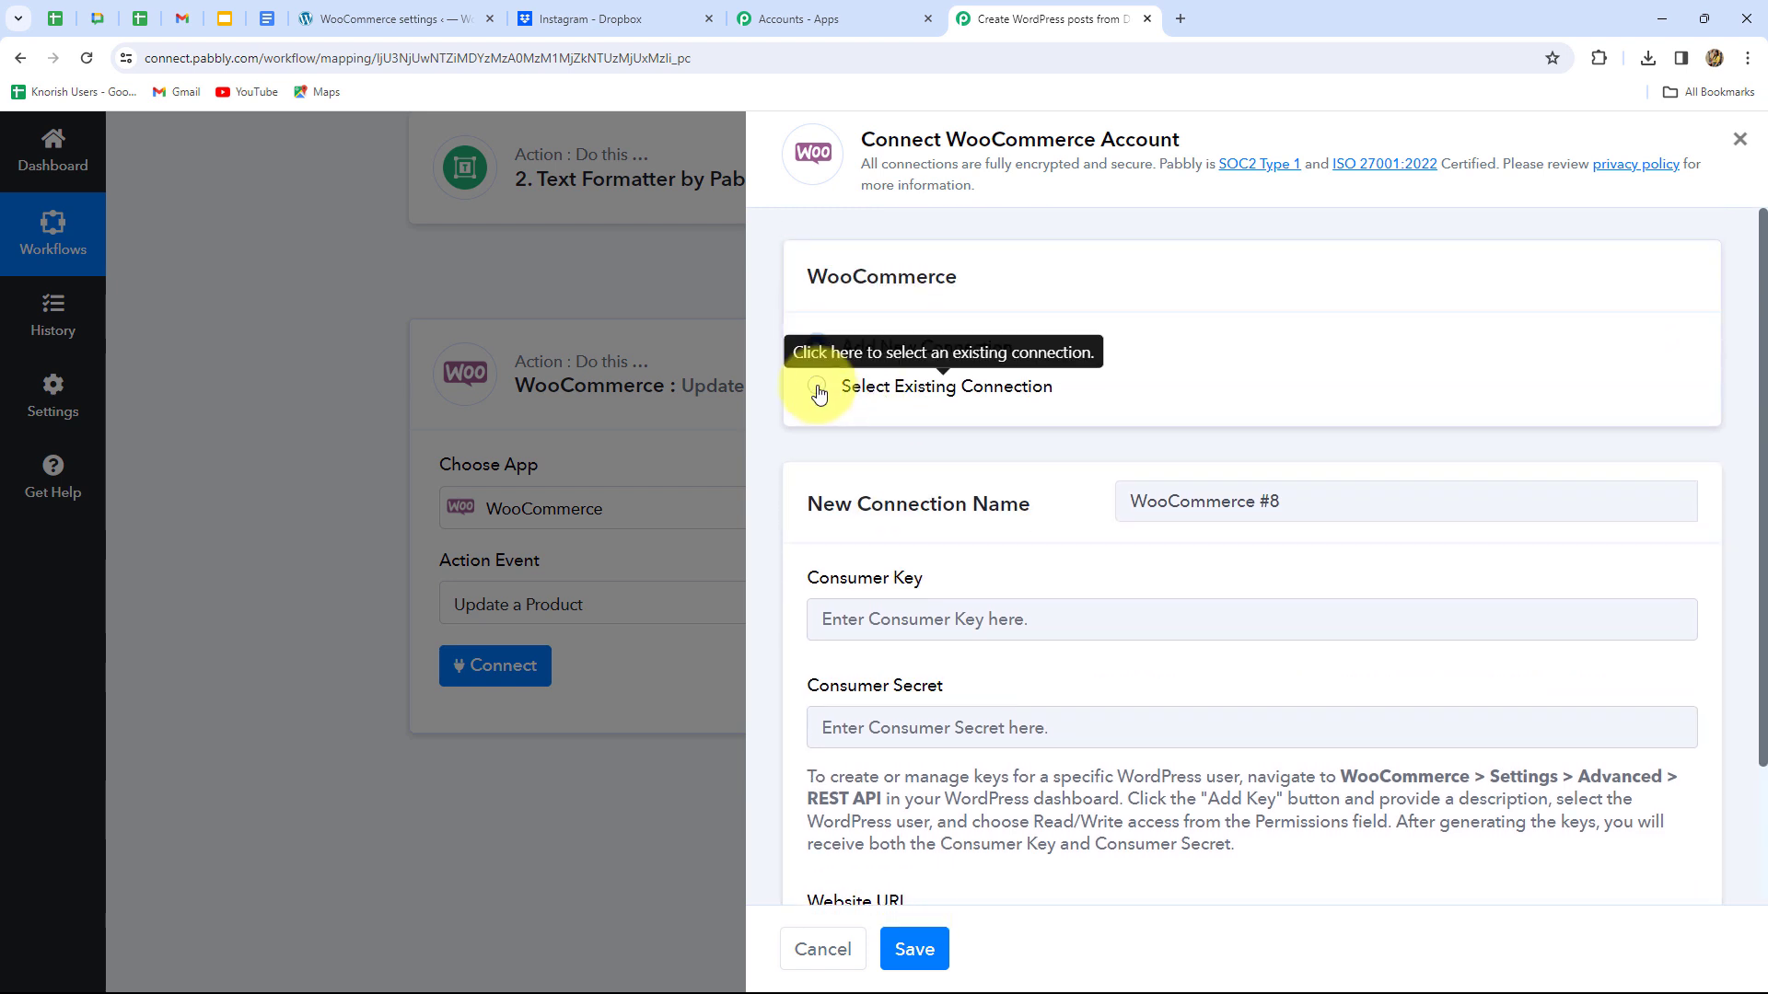
{"action": "left_click", "coordinate": [817, 387]}
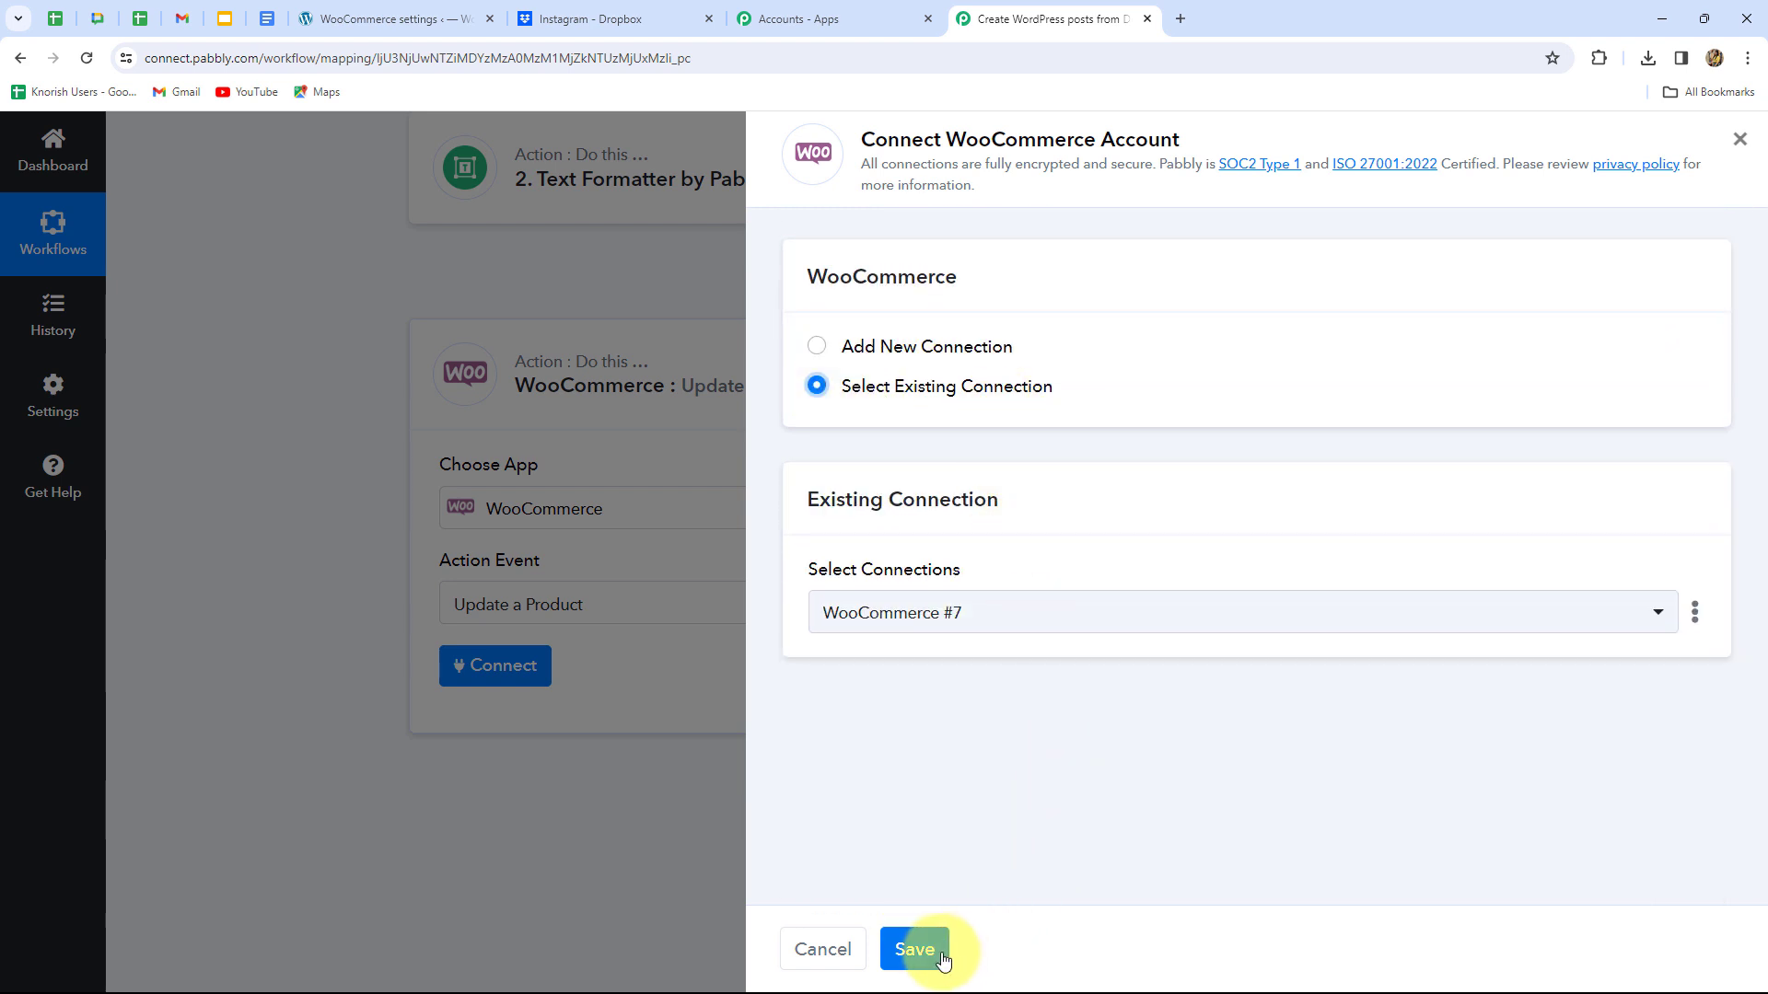
{"action": "left_click", "coordinate": [914, 949]}
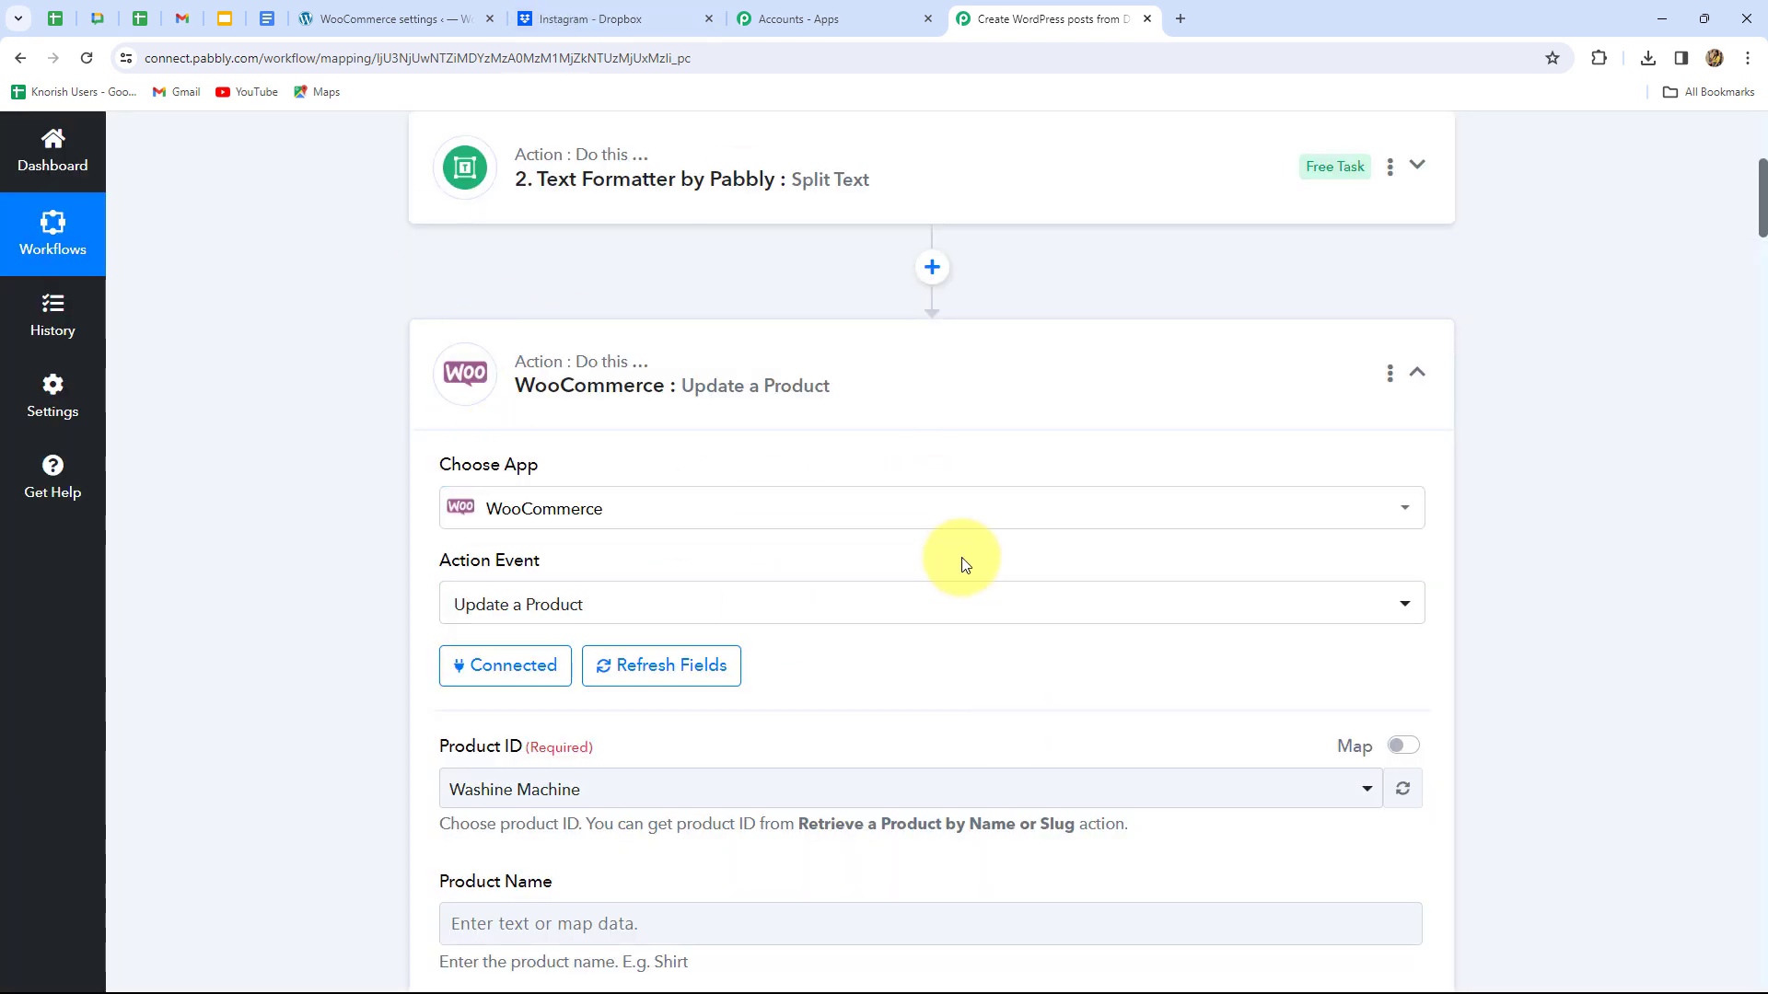
Choose Demo Product as the Product ID for the WooCommerce update action.
{"action": "scroll", "coordinate": [962, 564], "scroll_direction": "down", "scroll_amount": 5}
{"action": "left_click", "coordinate": [570, 329]}
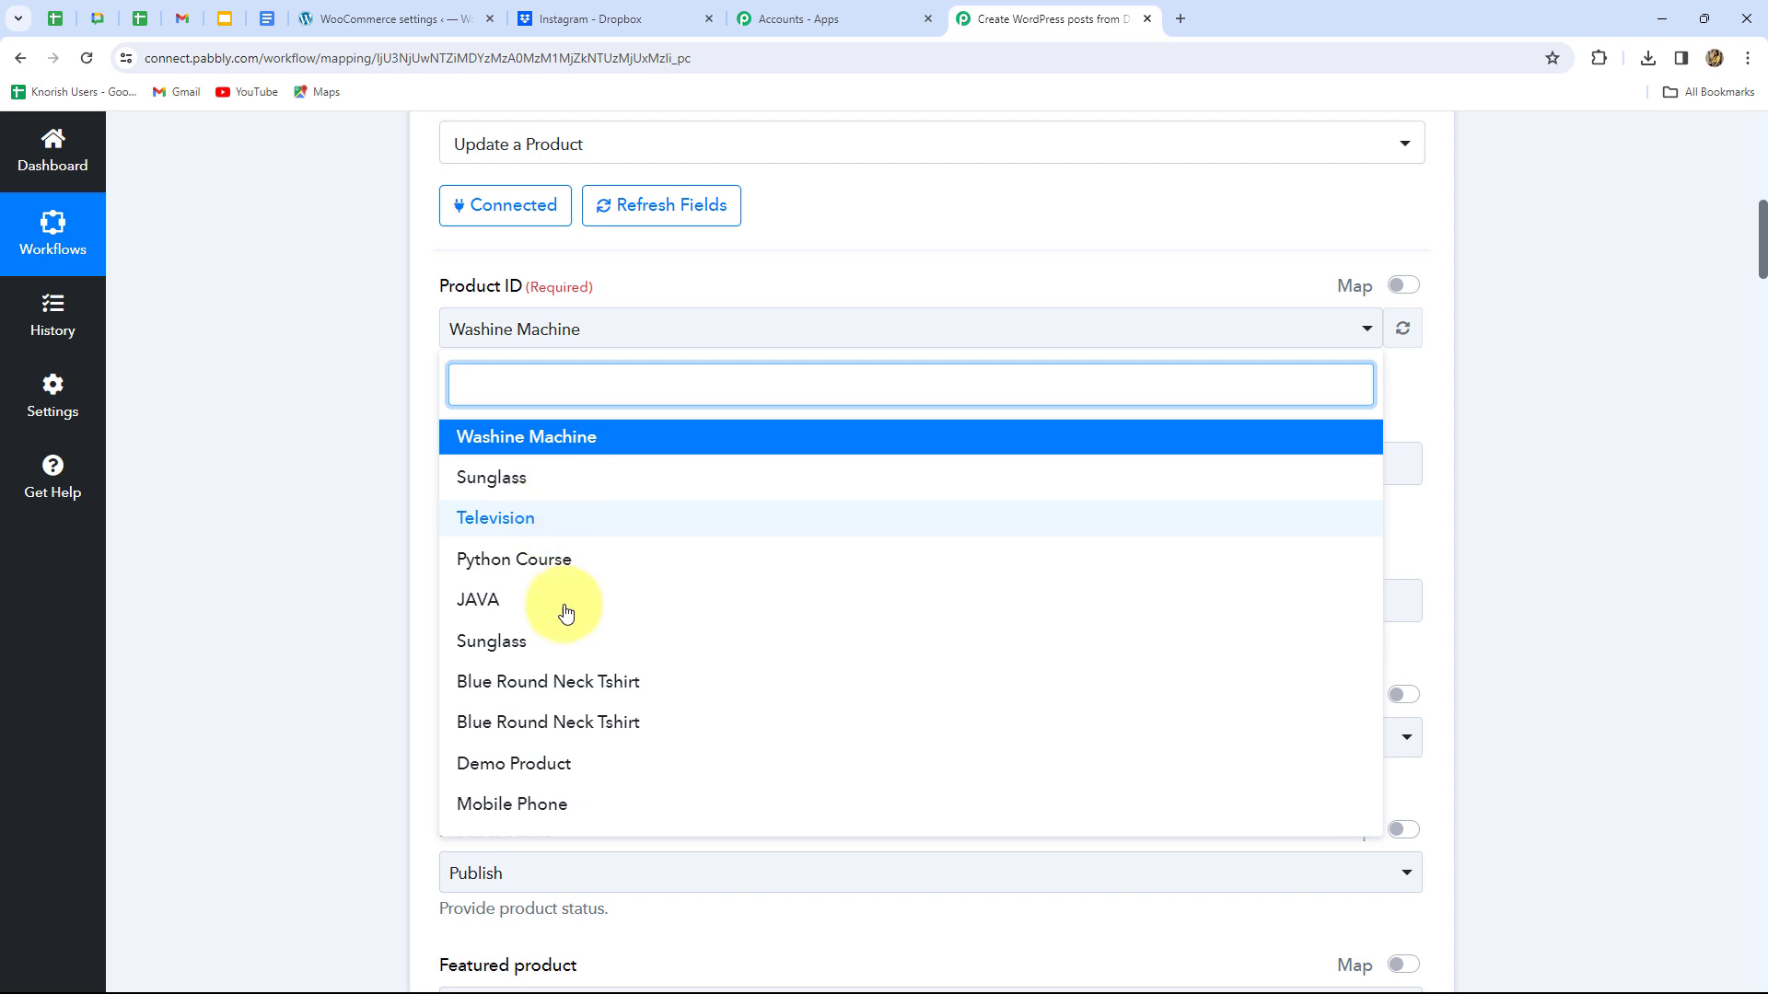
{"action": "left_click", "coordinate": [509, 772]}
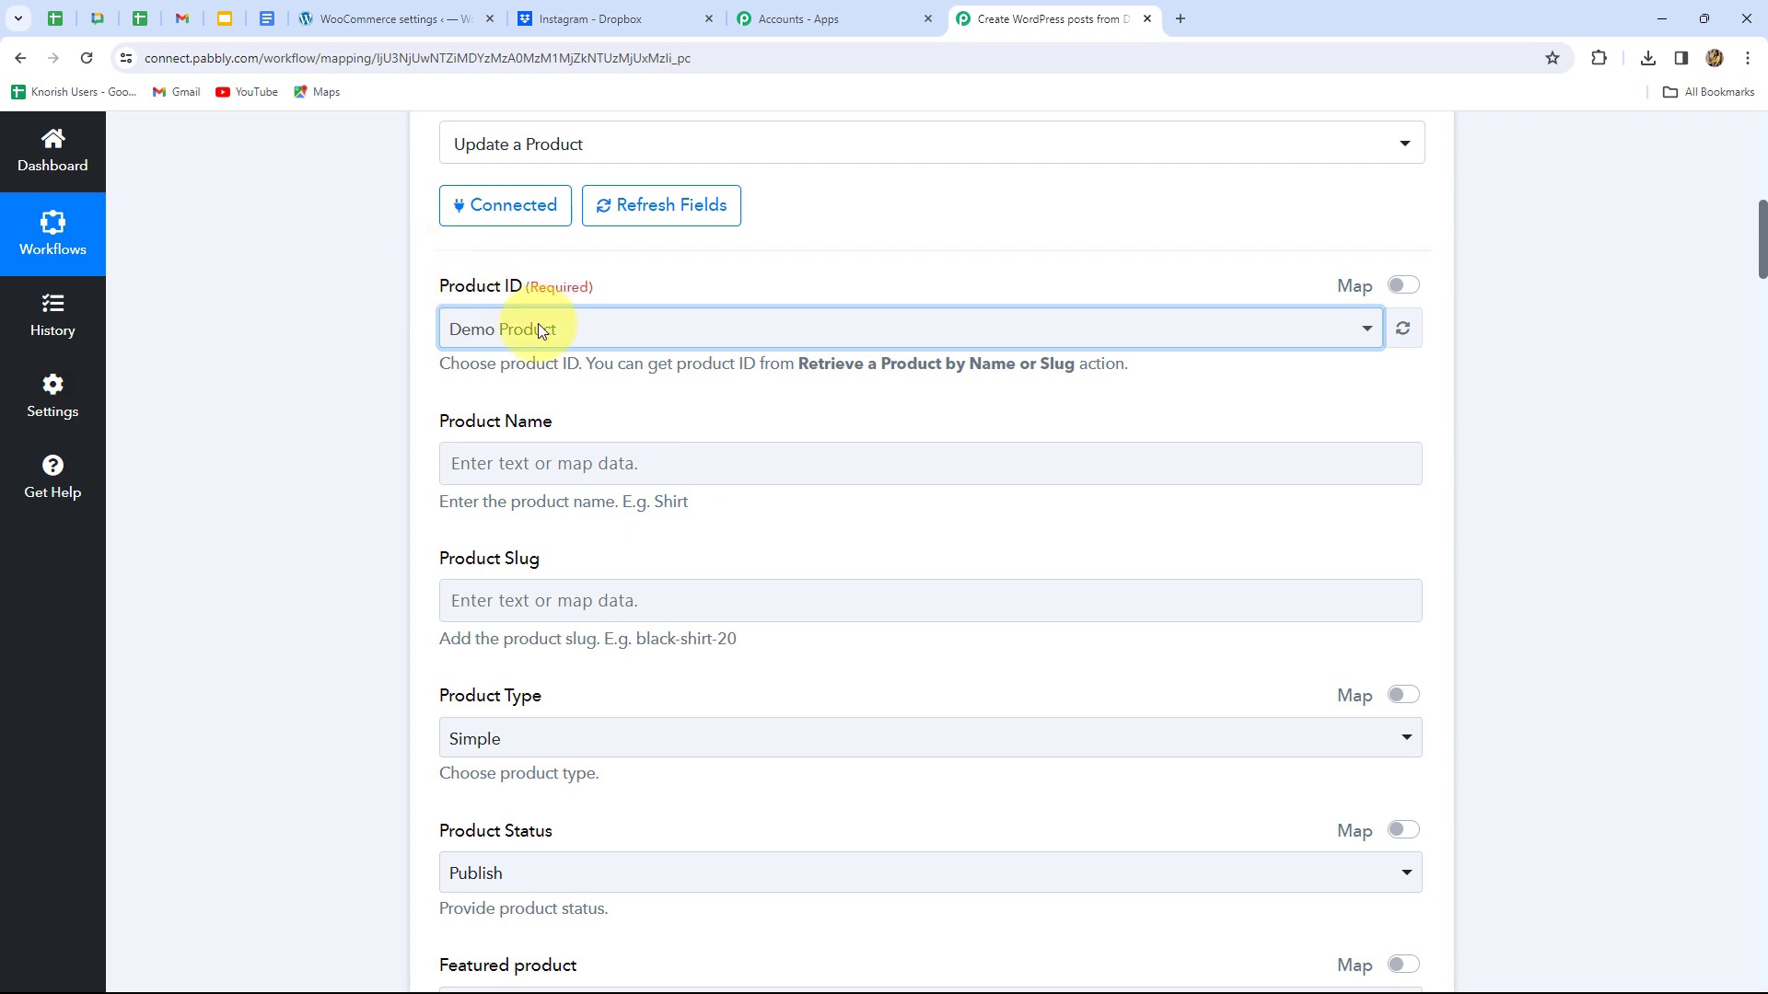
{"action": "scroll", "coordinate": [599, 544], "scroll_direction": "down", "scroll_amount": 10}
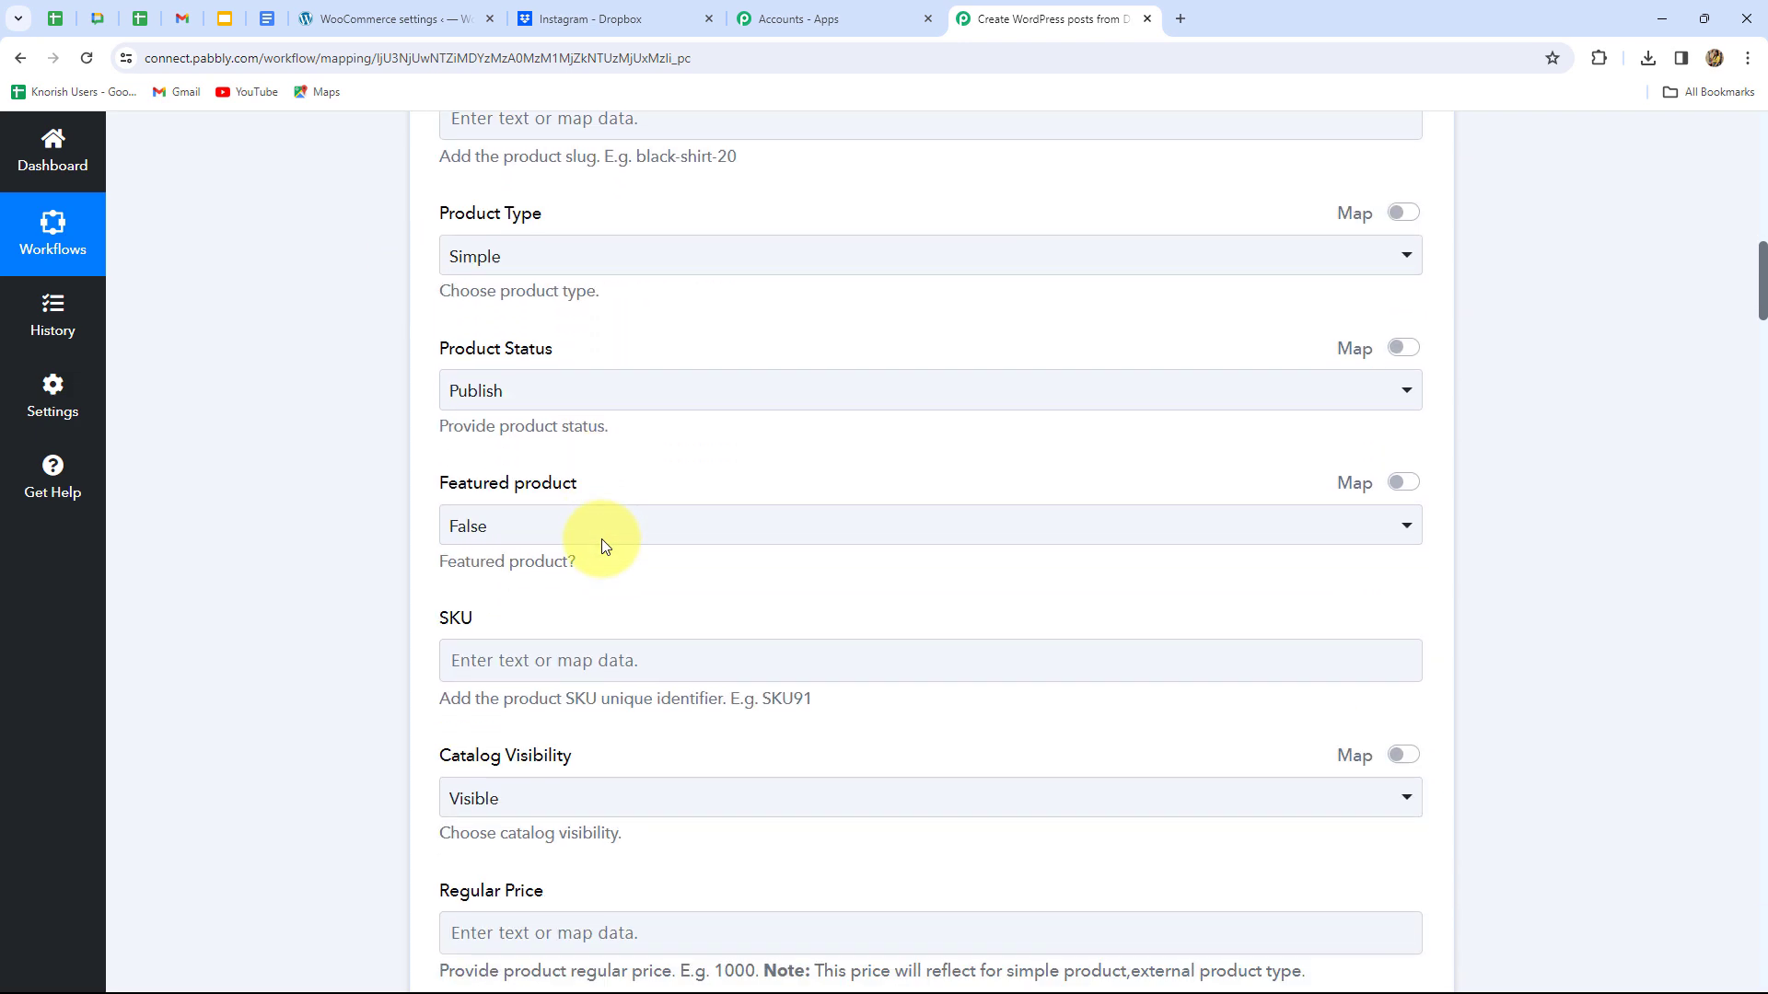
{"action": "scroll", "coordinate": [603, 543], "scroll_direction": "down", "scroll_amount": 12}
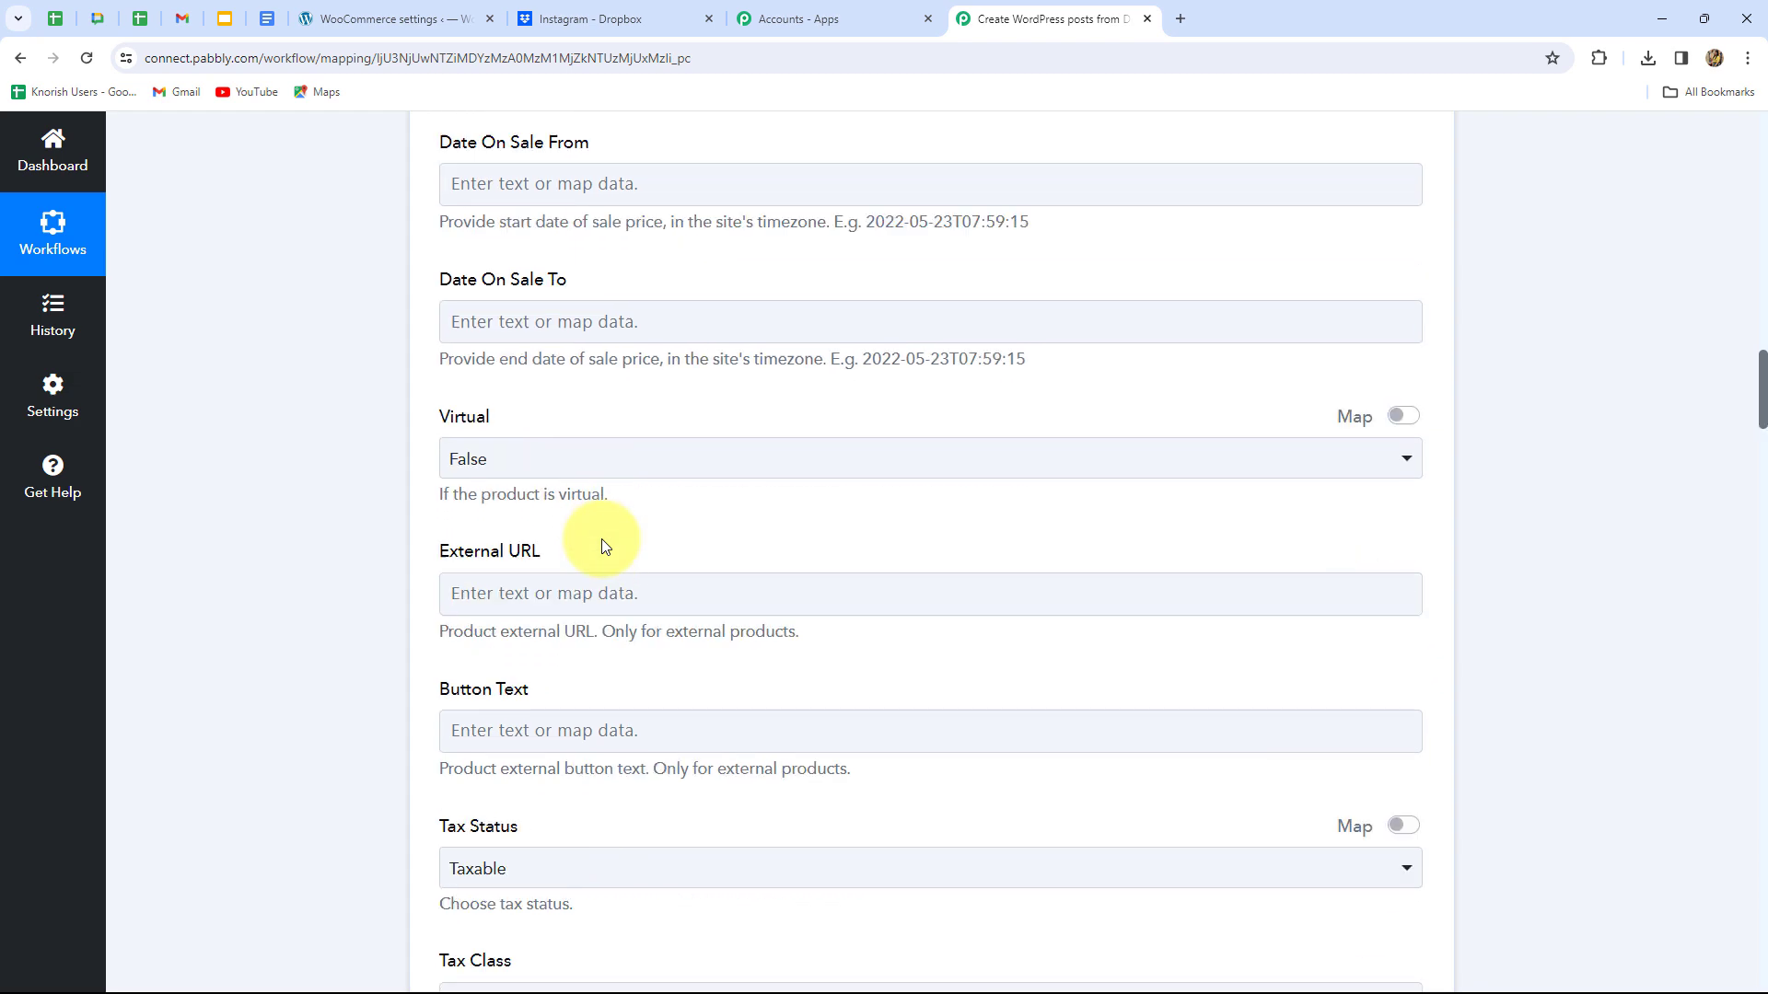
Map the WooCommerce product's Line Item - Image URL to Res3 Shareable Link from the Dropbox New File step.
{"action": "scroll", "coordinate": [604, 543], "scroll_direction": "down", "scroll_amount": 12}
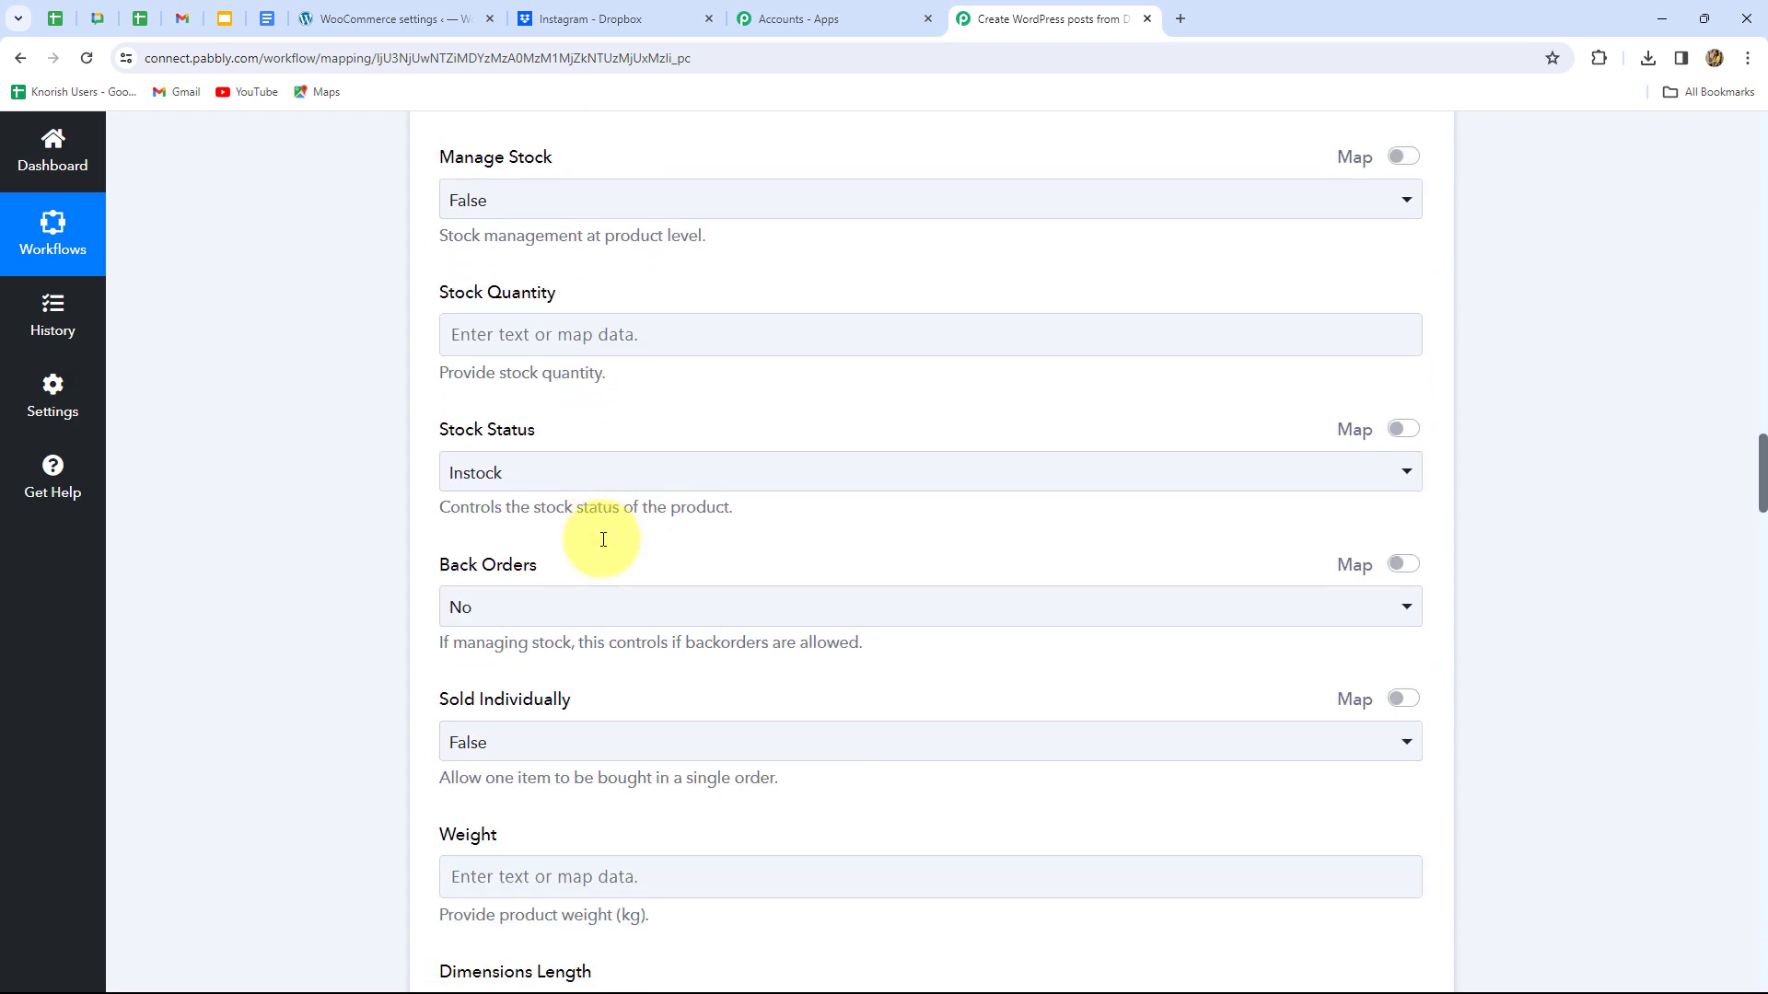
{"action": "scroll", "coordinate": [603, 540], "scroll_direction": "down", "scroll_amount": 15}
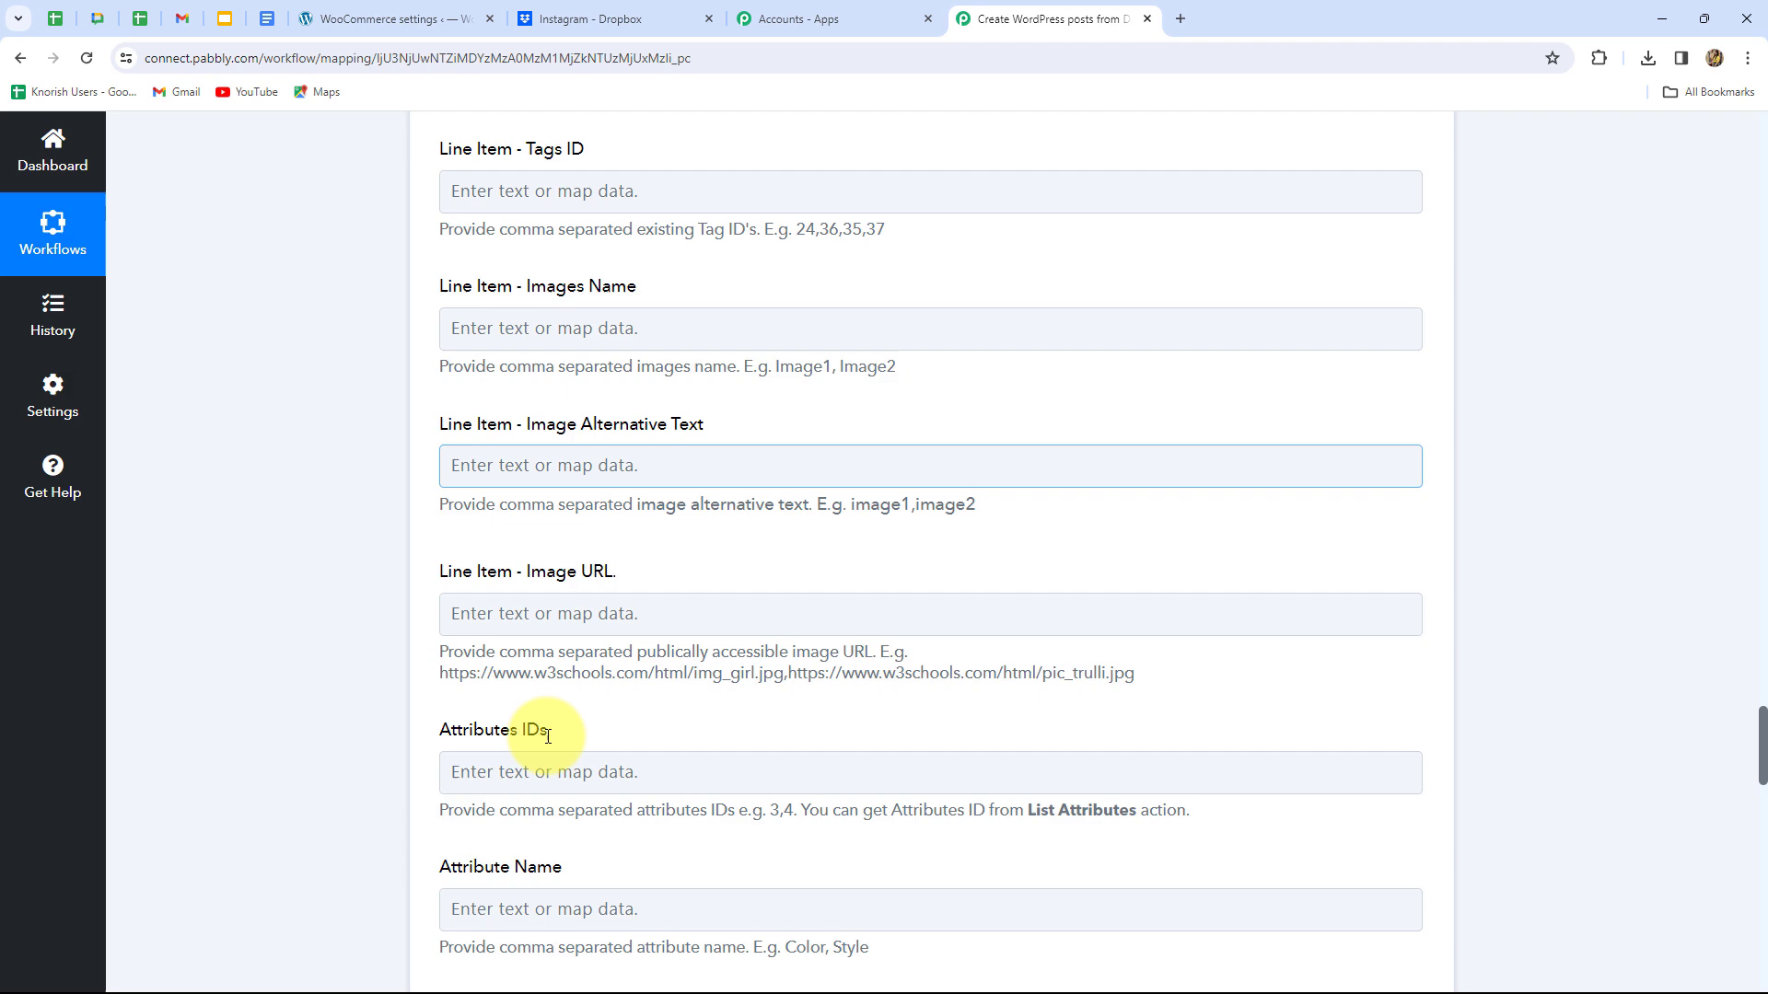
{"action": "left_click", "coordinate": [458, 589]}
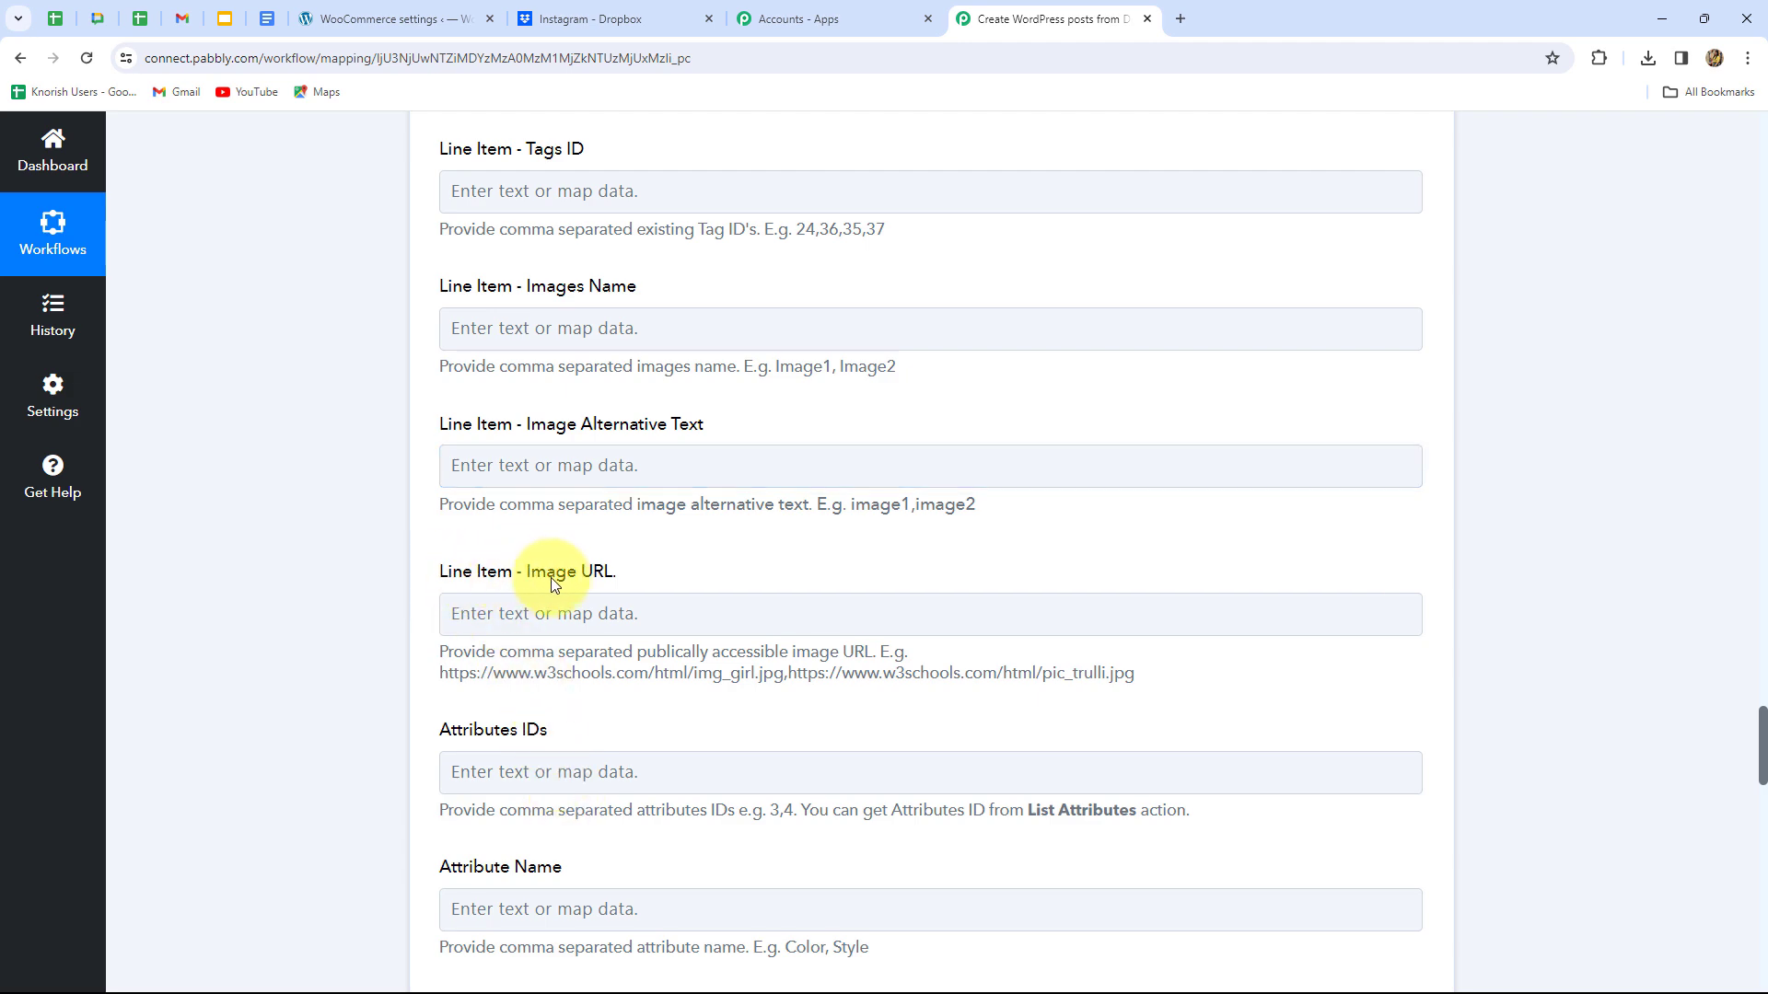
{"action": "left_click", "coordinate": [605, 622]}
{"action": "scroll", "coordinate": [605, 624], "scroll_direction": "down", "scroll_amount": 4}
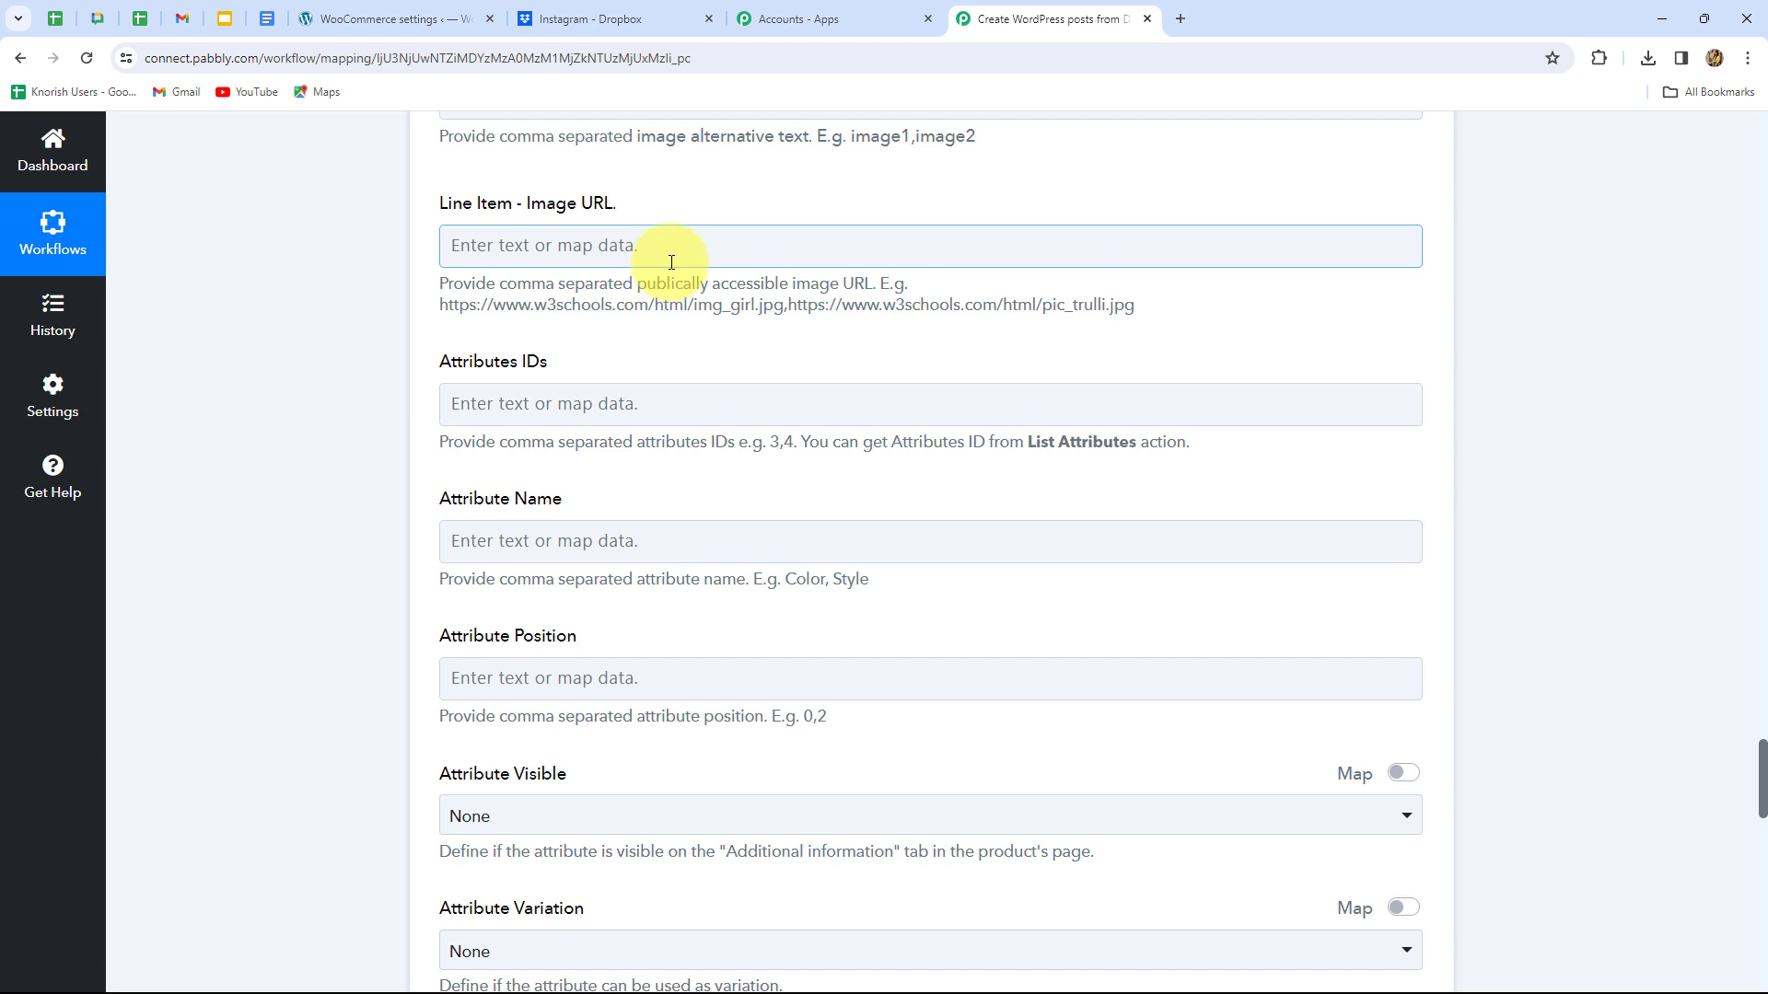
{"action": "left_click", "coordinate": [680, 249]}
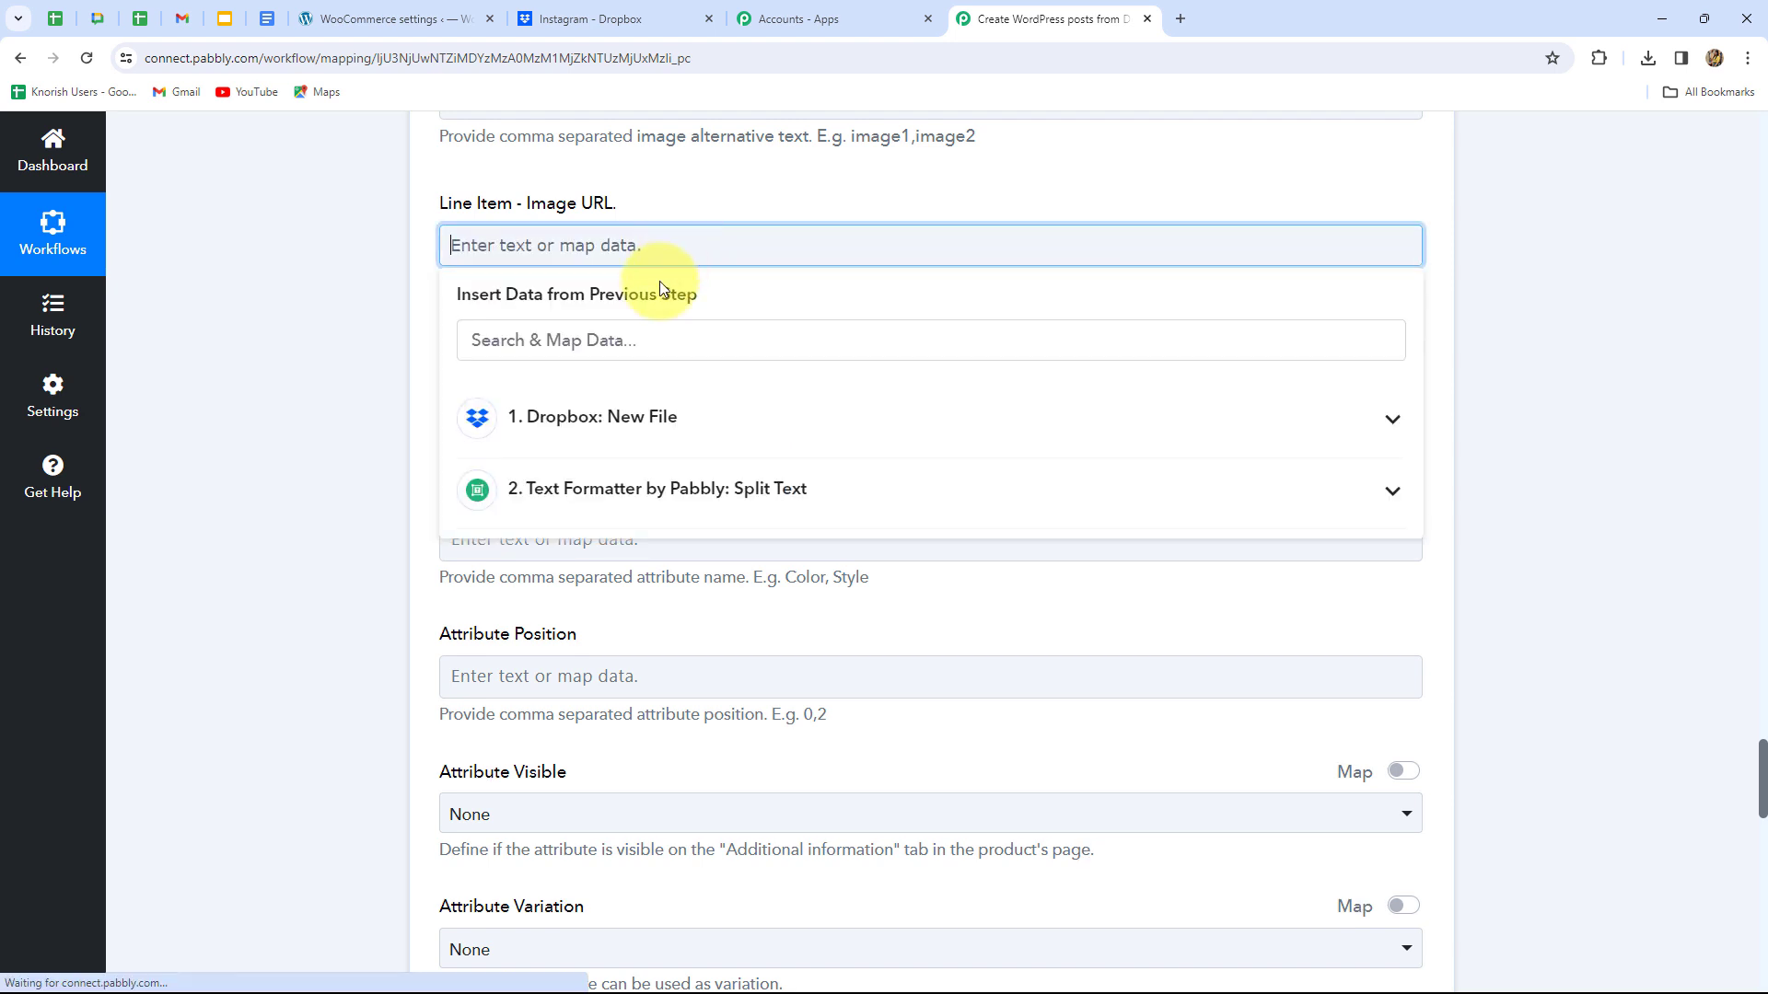
{"action": "left_click", "coordinate": [593, 426]}
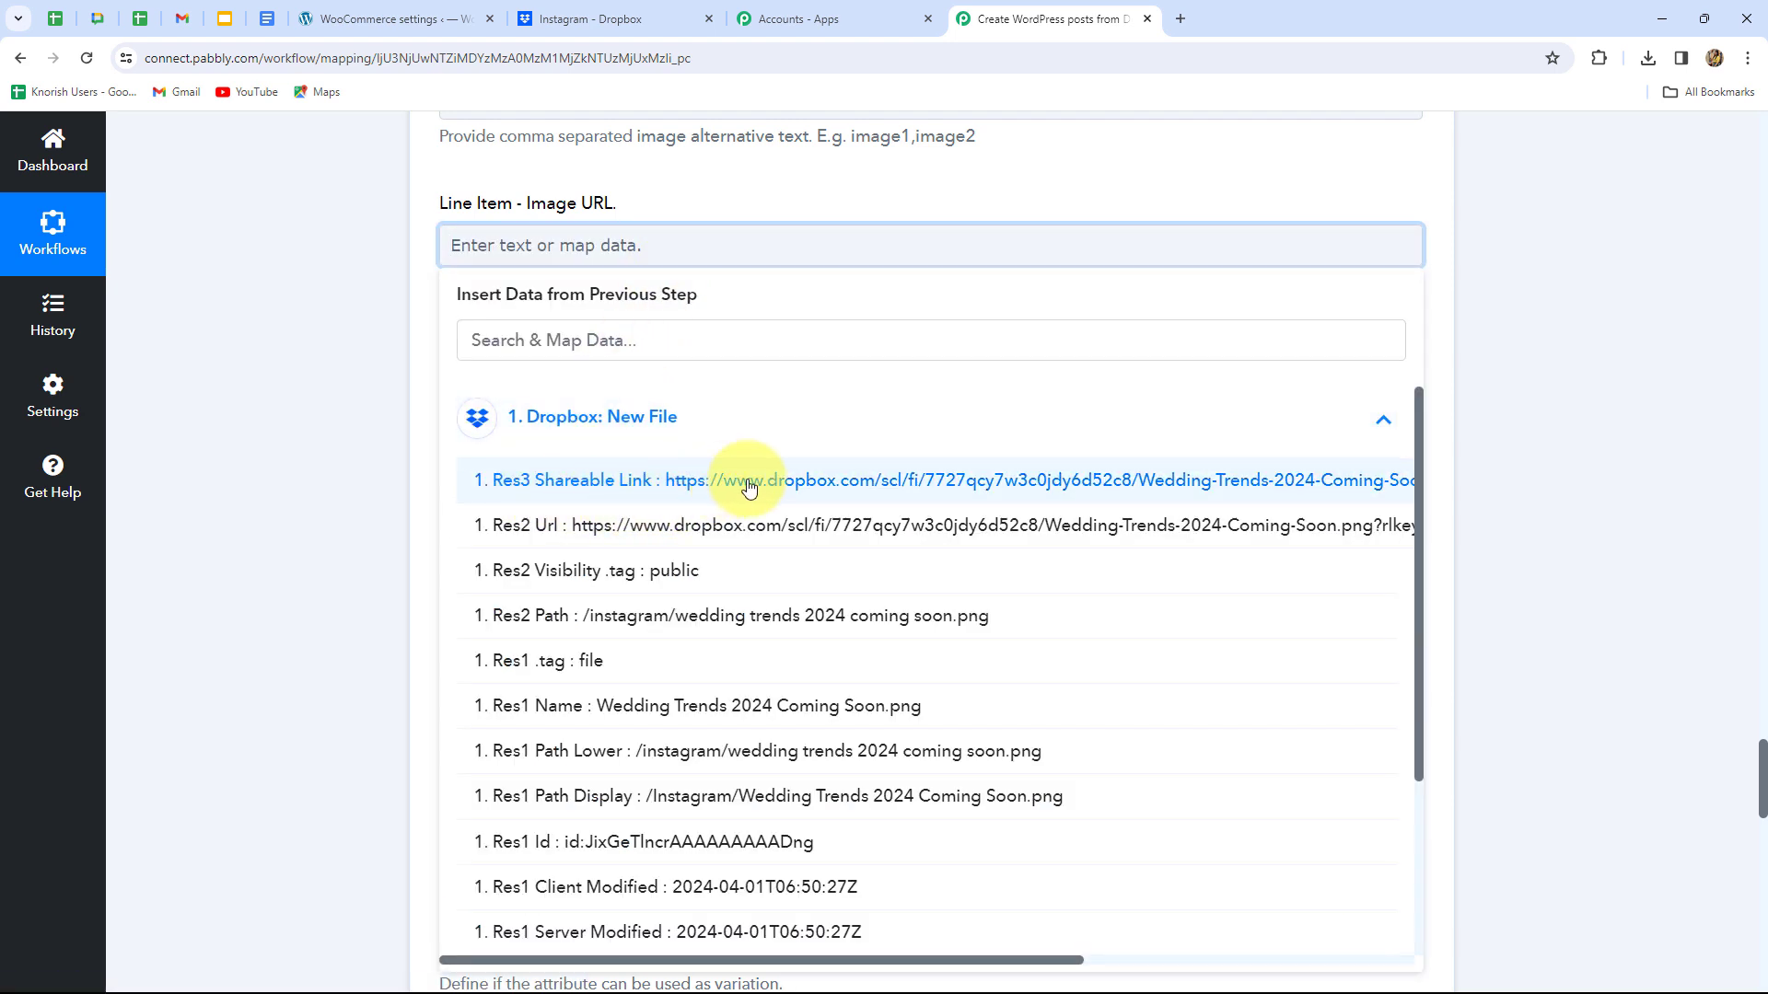
{"action": "left_click", "coordinate": [864, 480]}
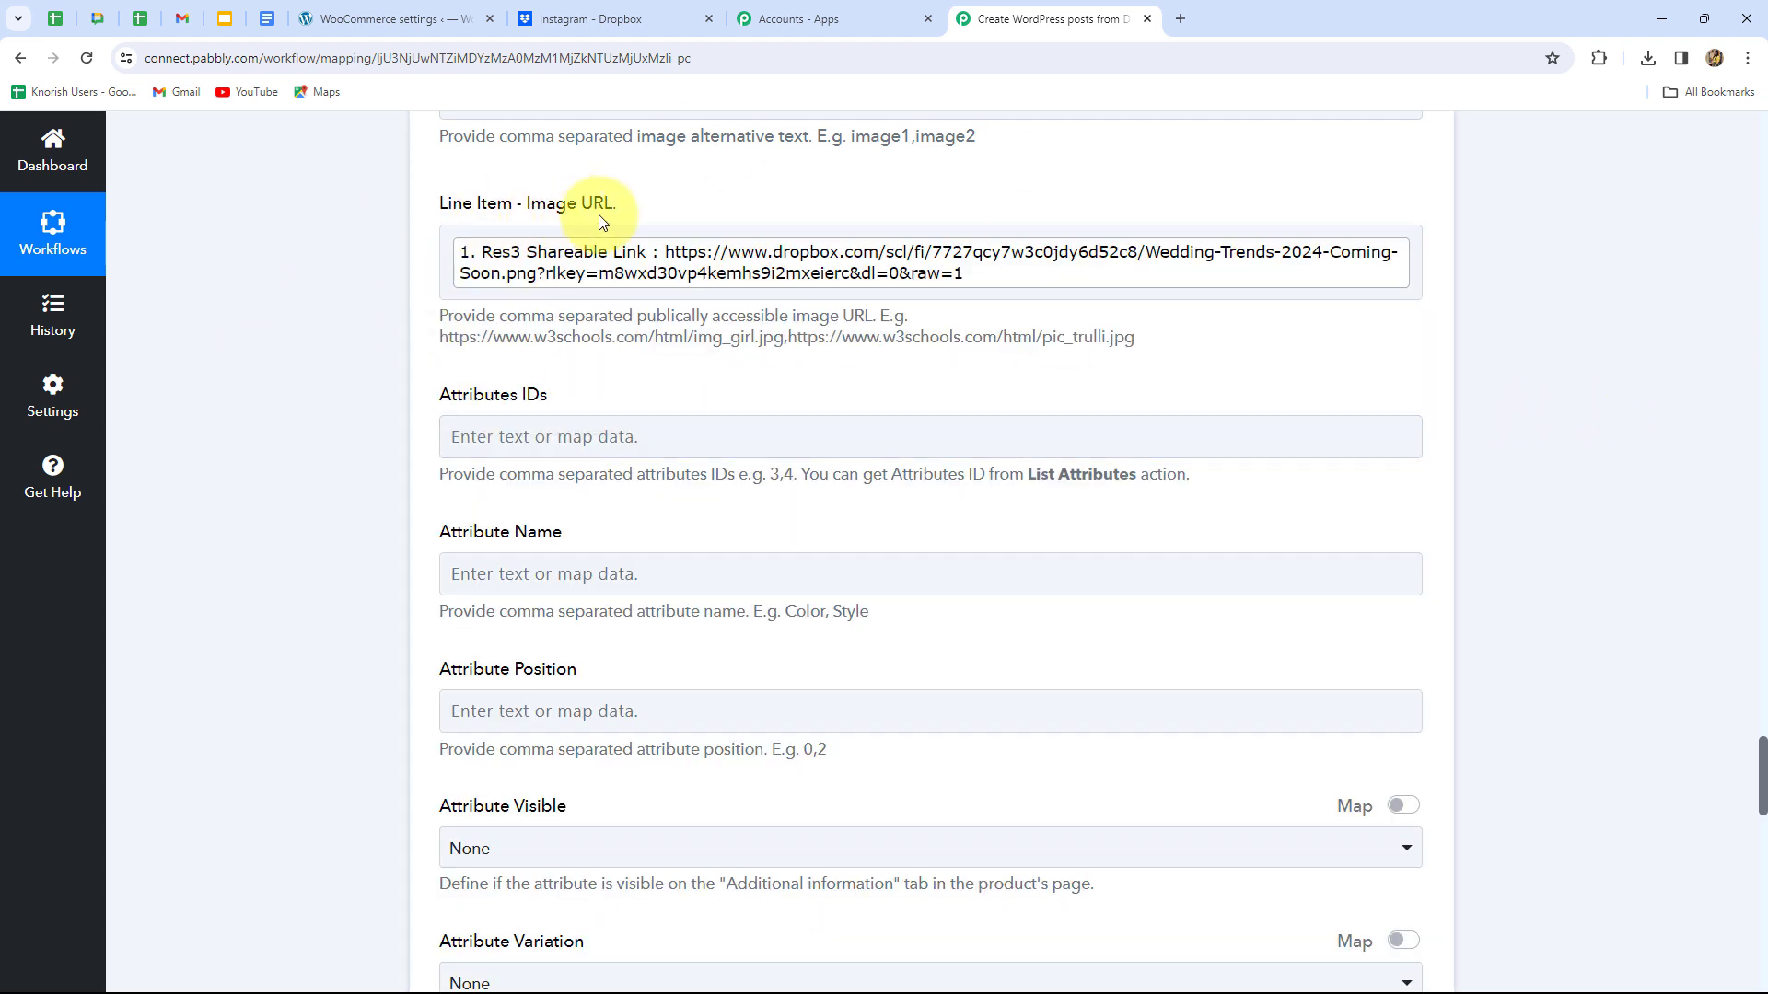
{"action": "scroll", "coordinate": [1121, 550], "scroll_direction": "up", "scroll_amount": 2}
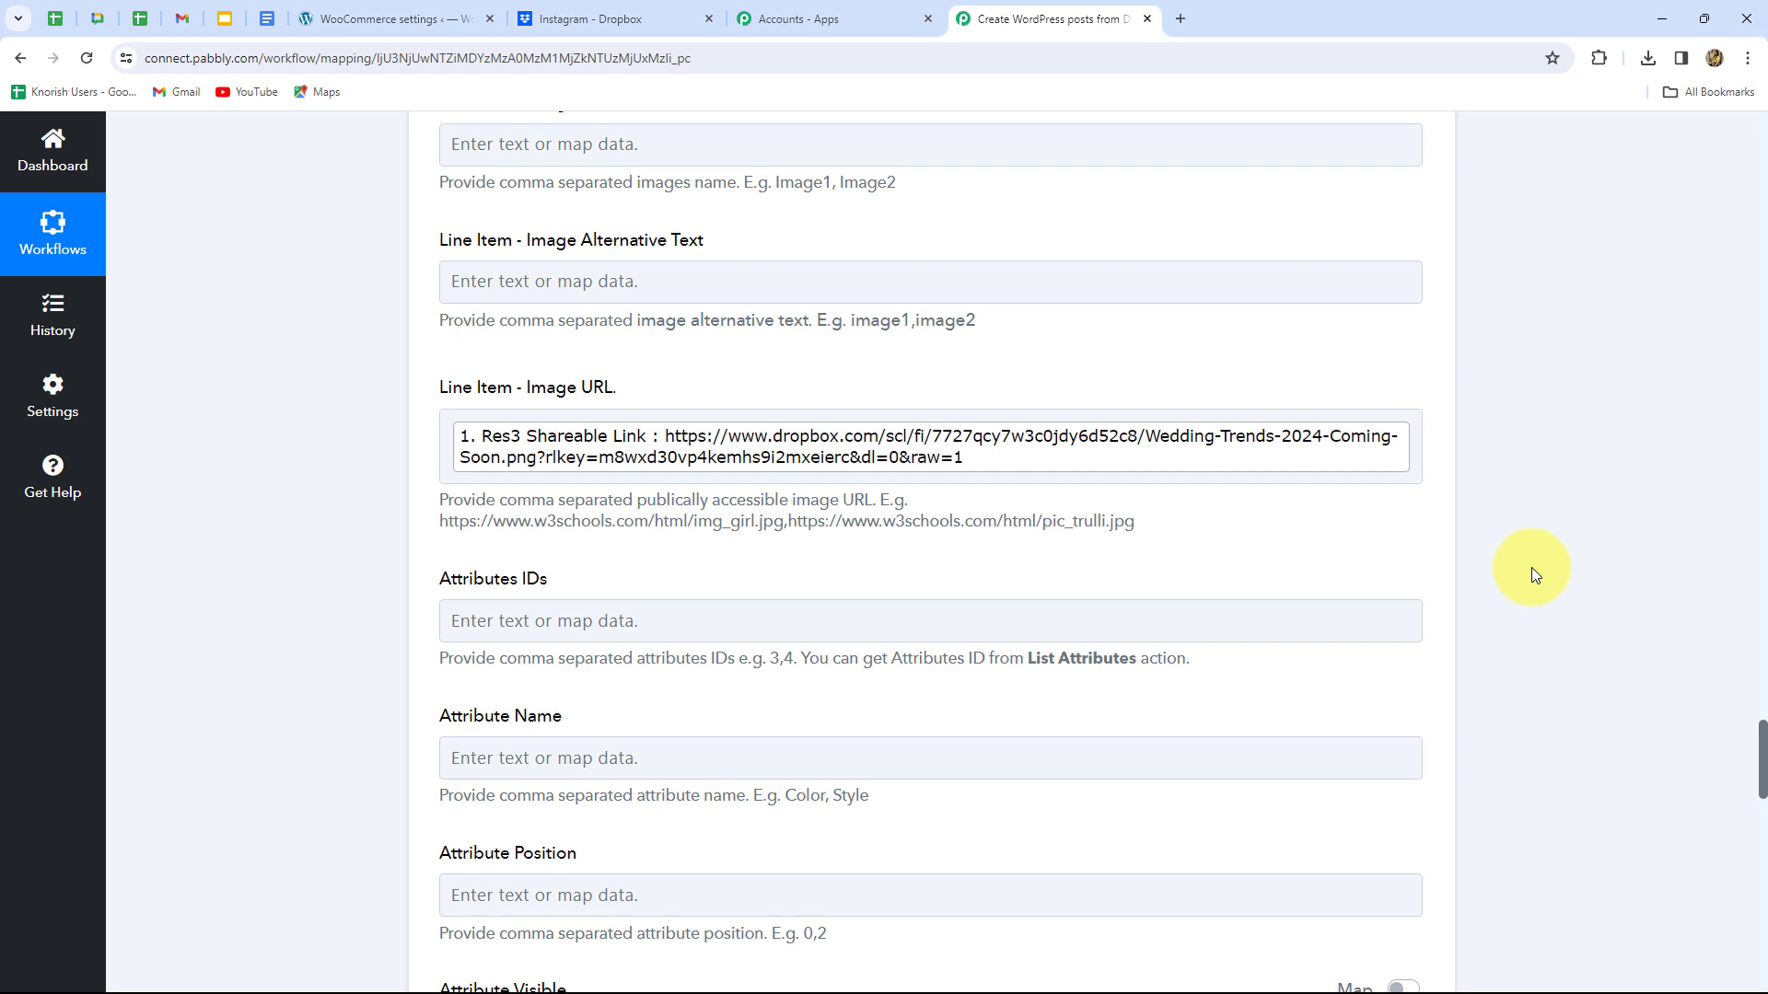
Save the WooCommerce product update action with a test request and review the product details in the received response.
{"action": "scroll", "coordinate": [1532, 567], "scroll_direction": "down", "scroll_amount": 15}
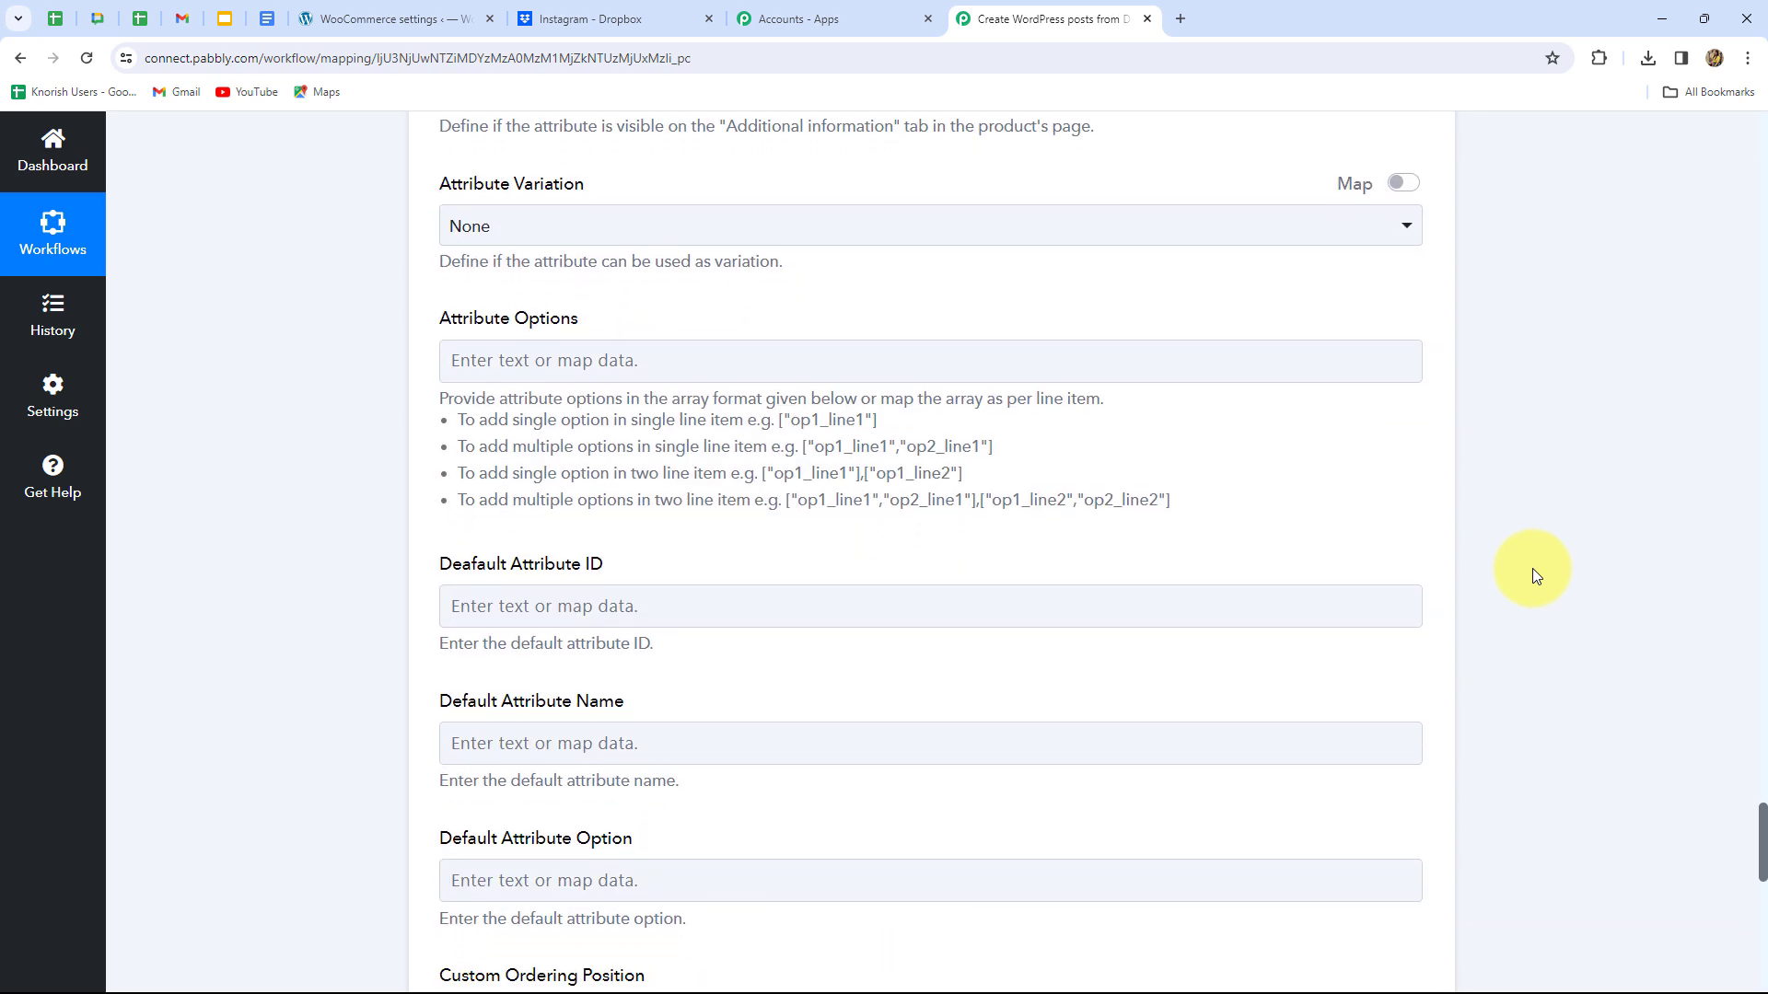
{"action": "scroll", "coordinate": [1528, 567], "scroll_direction": "down", "scroll_amount": 8}
{"action": "left_click", "coordinate": [506, 389]}
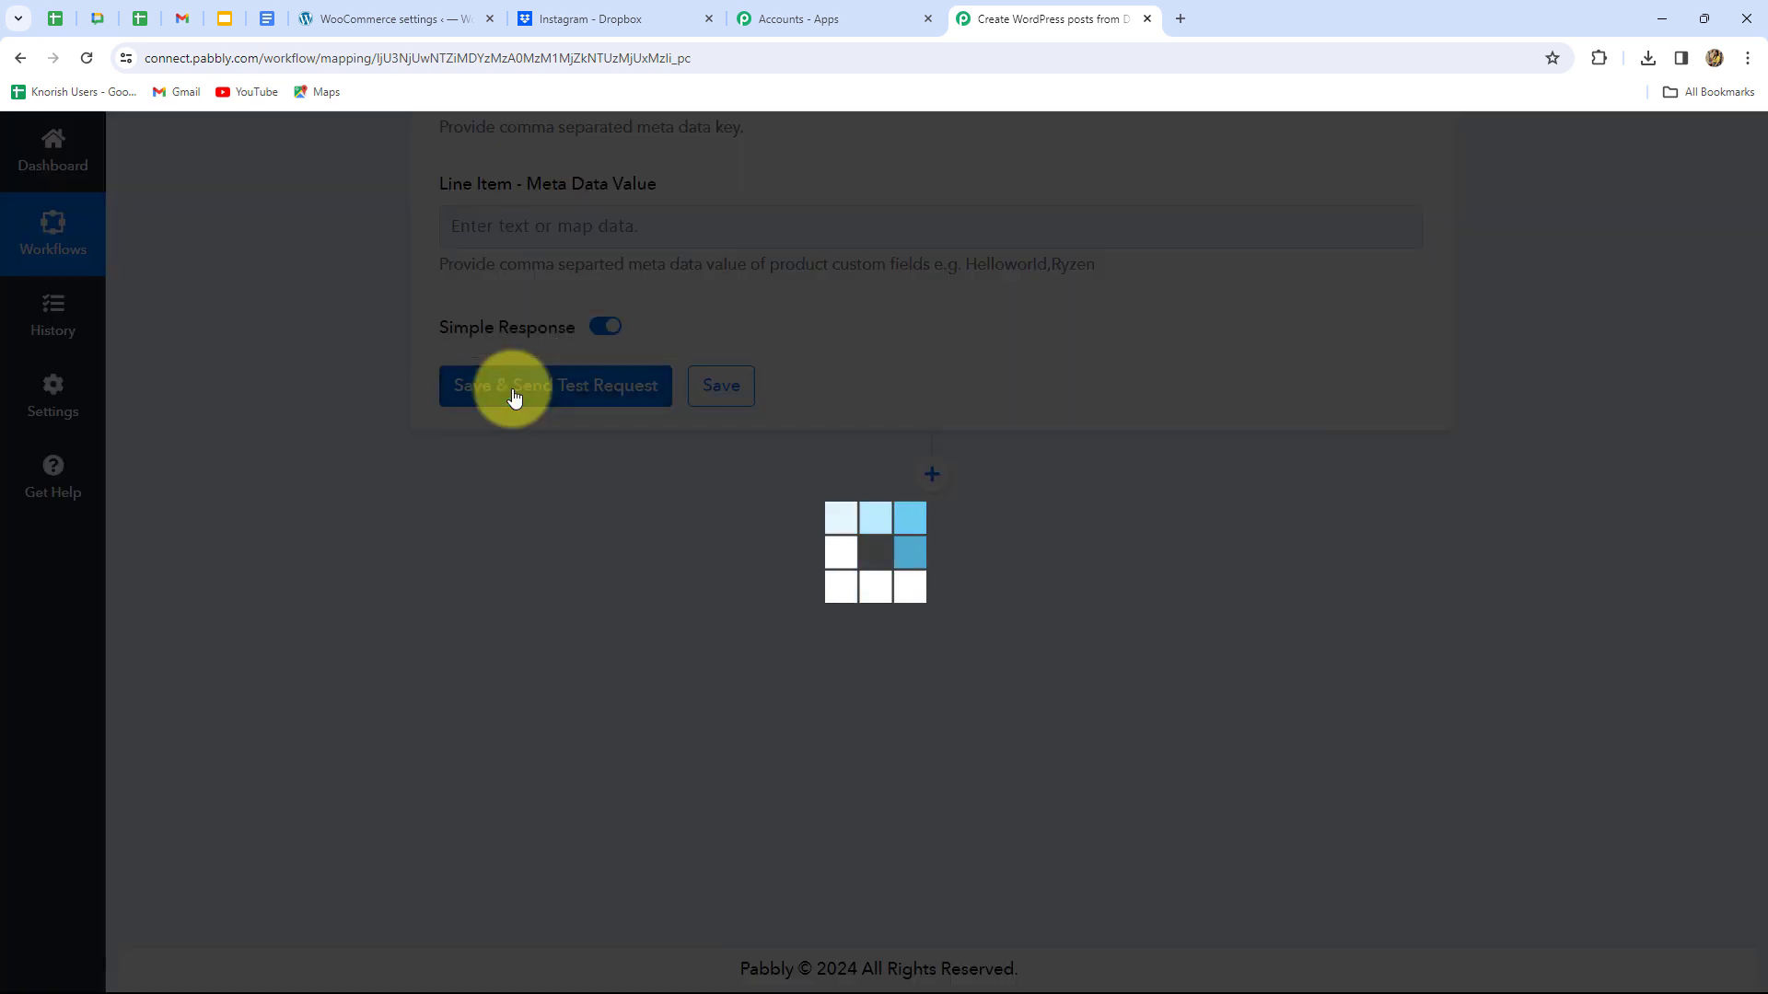
{"action": "scroll", "coordinate": [1585, 753], "scroll_direction": "down", "scroll_amount": 3}
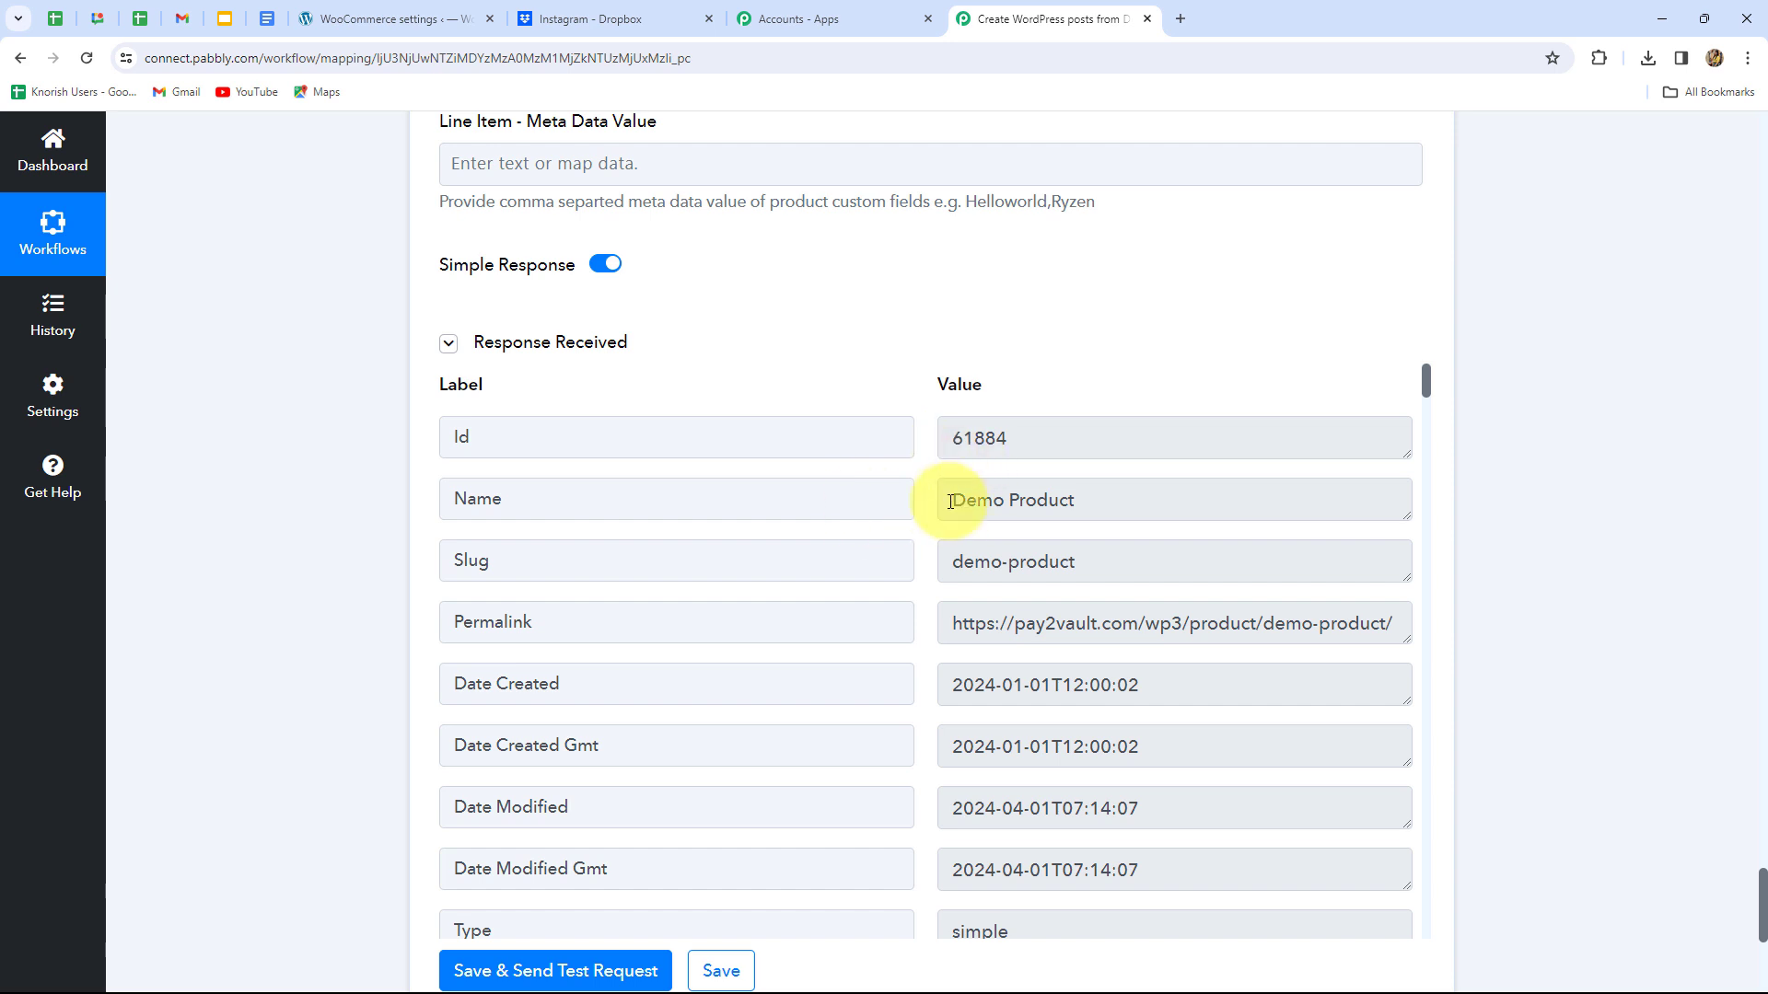
{"action": "left_click_drag", "start_coordinate": [947, 497], "coordinate": [1109, 506]}
{"action": "left_click_drag", "start_coordinate": [950, 439], "coordinate": [1065, 445]}
{"action": "scroll", "coordinate": [1176, 847], "scroll_direction": "down", "scroll_amount": 5}
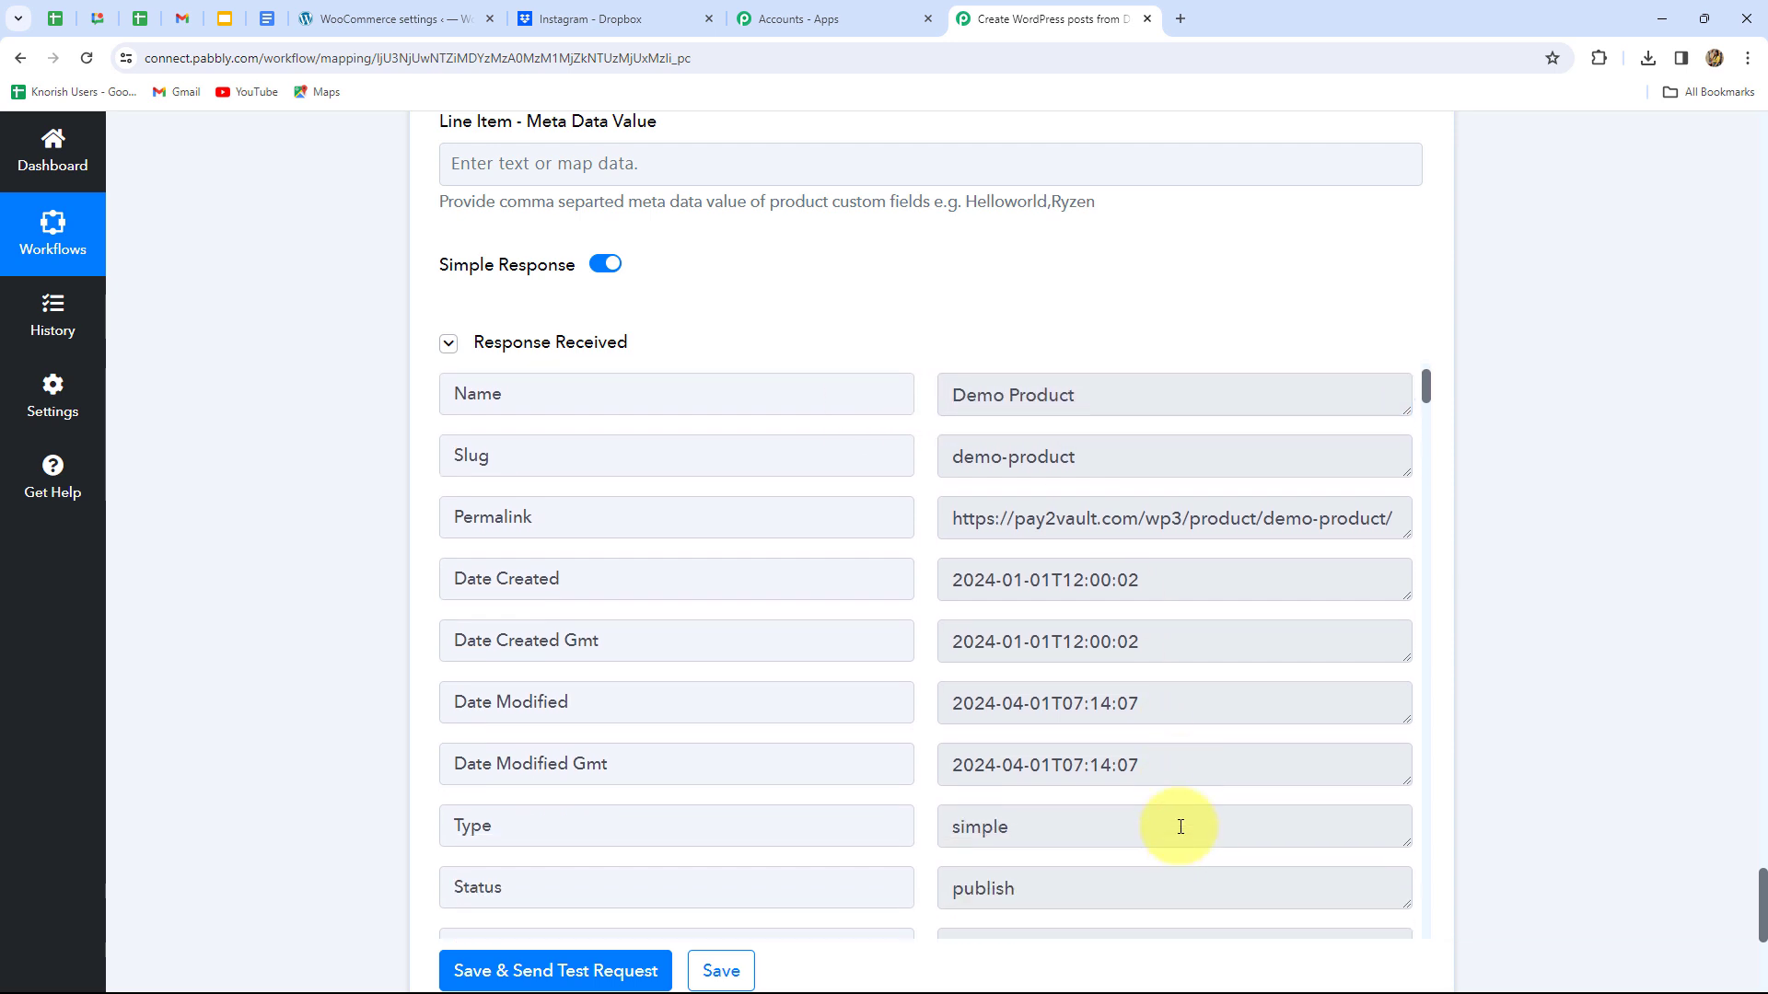
{"action": "scroll", "coordinate": [1180, 827], "scroll_direction": "down", "scroll_amount": 5}
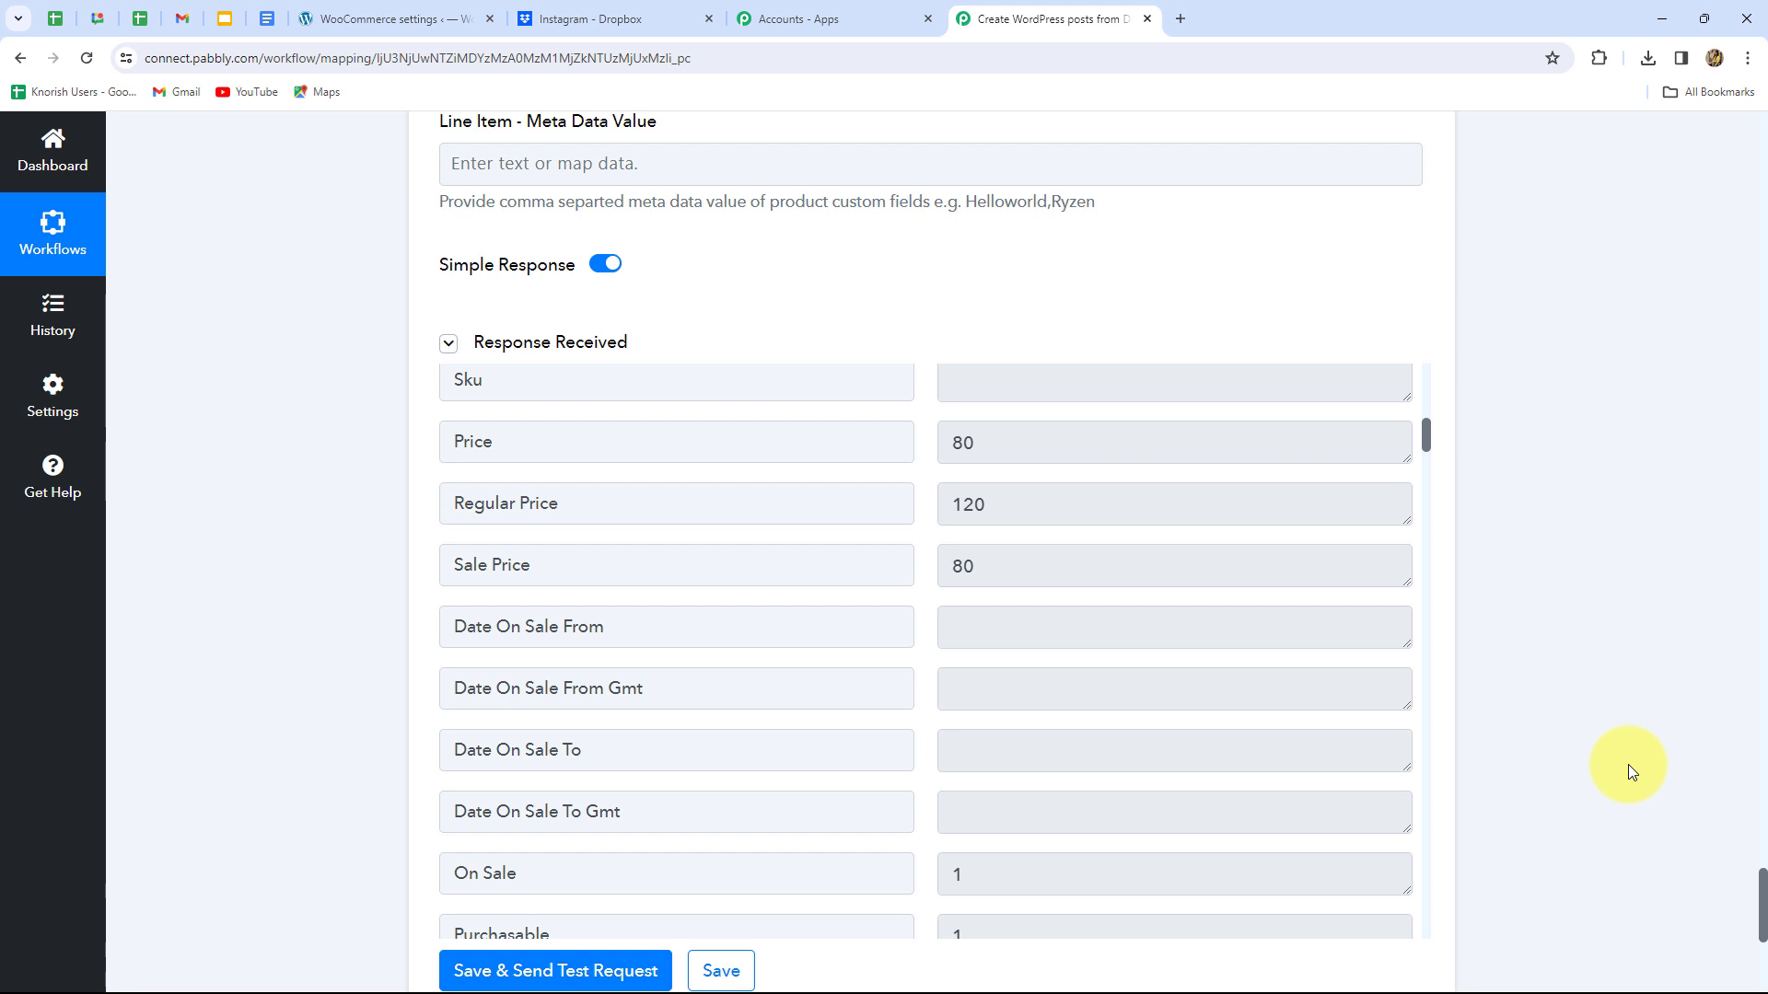
Add a WordPress action after the WooCommerce step with Create a Post as its action event.
{"action": "scroll", "coordinate": [1626, 766], "scroll_direction": "down", "scroll_amount": 6}
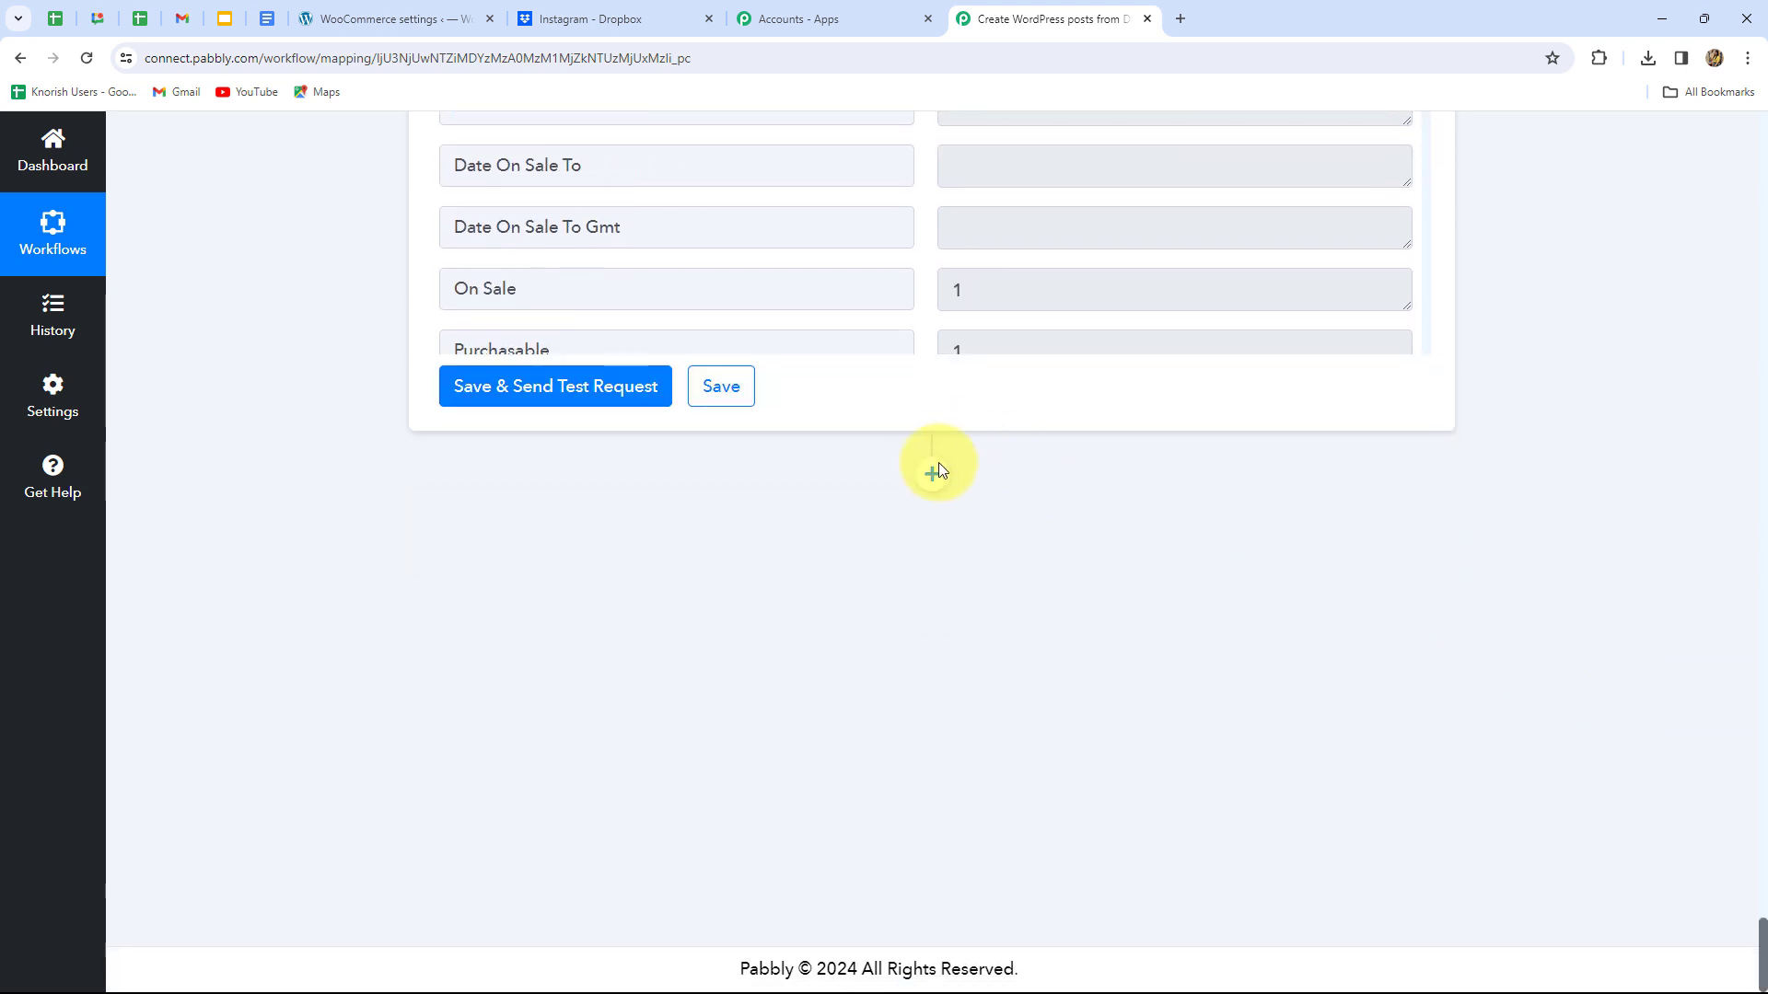
{"action": "left_click", "coordinate": [930, 476]}
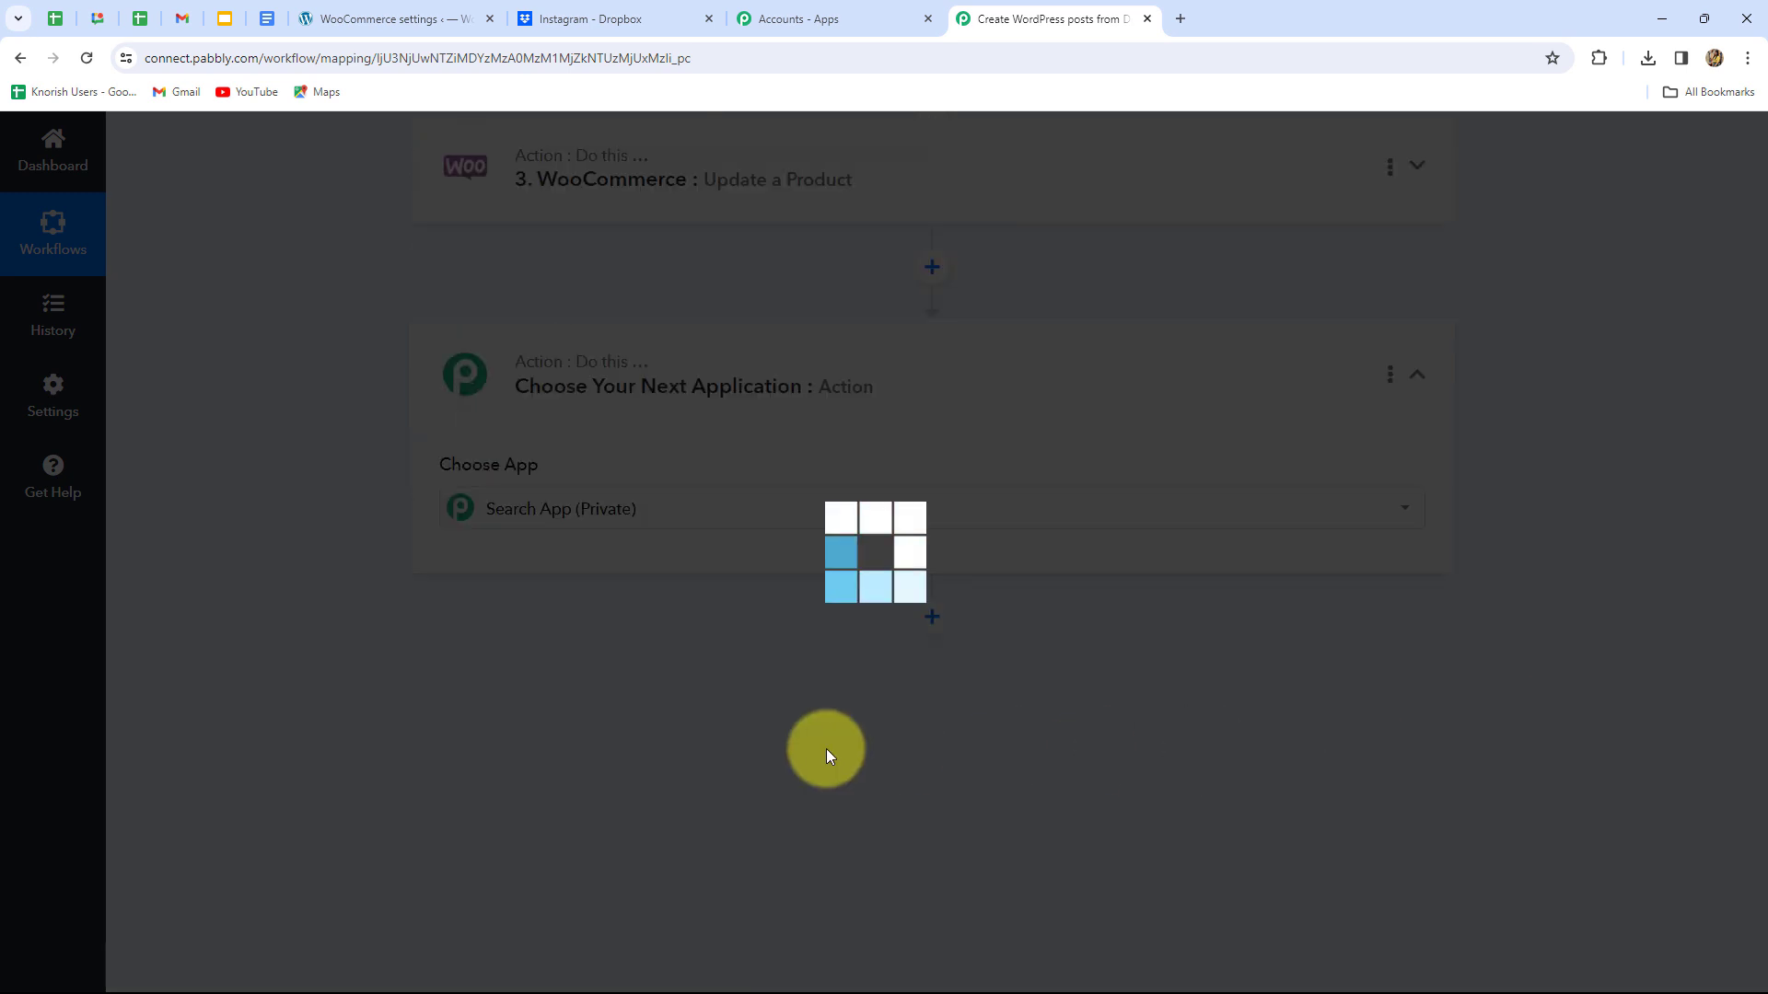
{"action": "type", "text": "w"}
{"action": "key", "text": "Caps_Lock"}
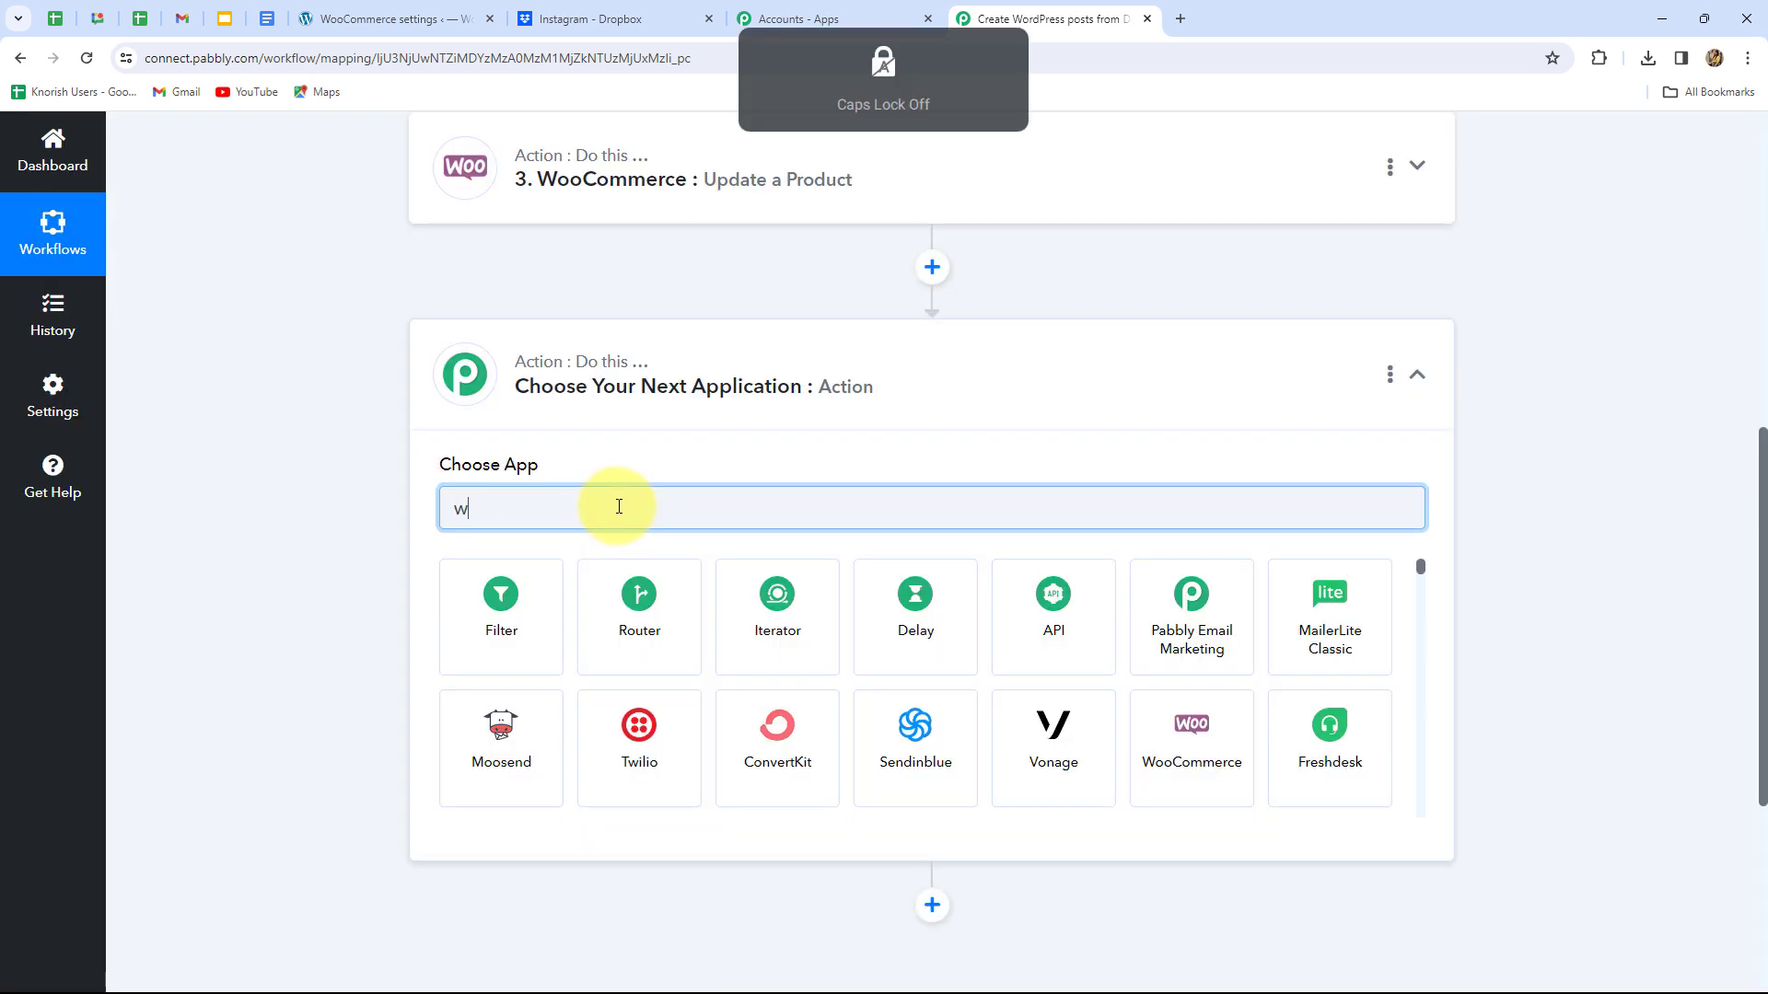
{"action": "type", "text": "ORD"}
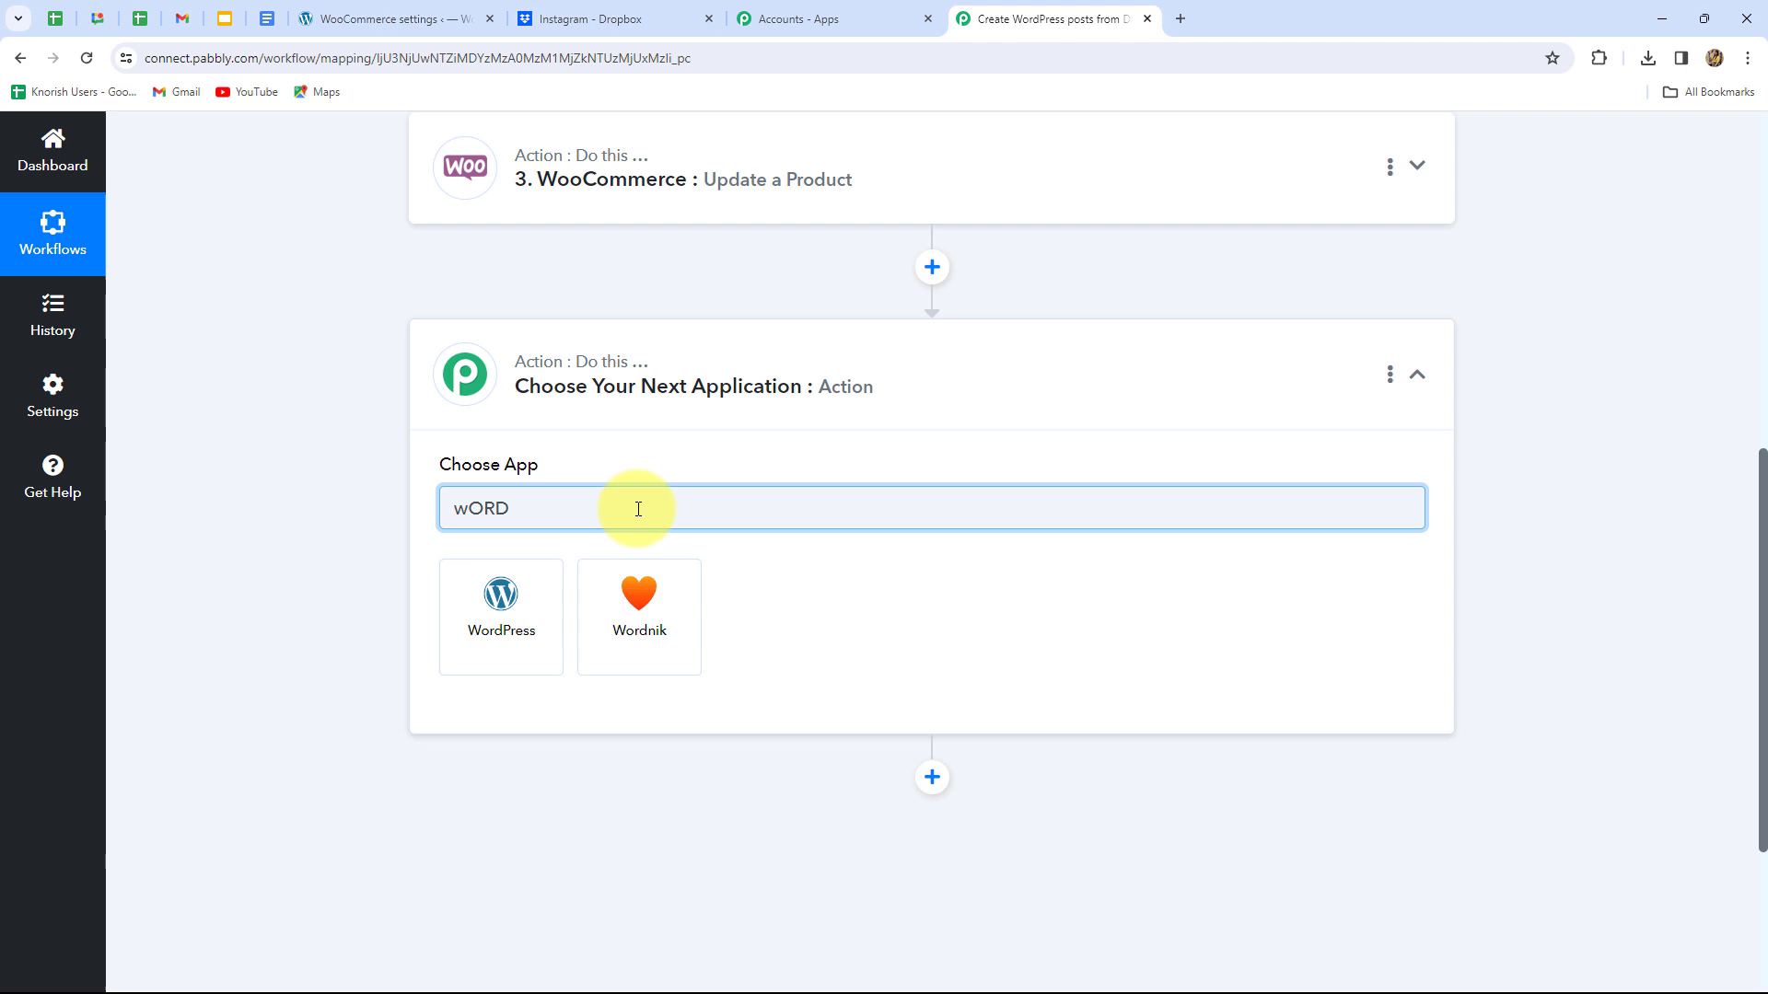
{"action": "left_click", "coordinate": [560, 617]}
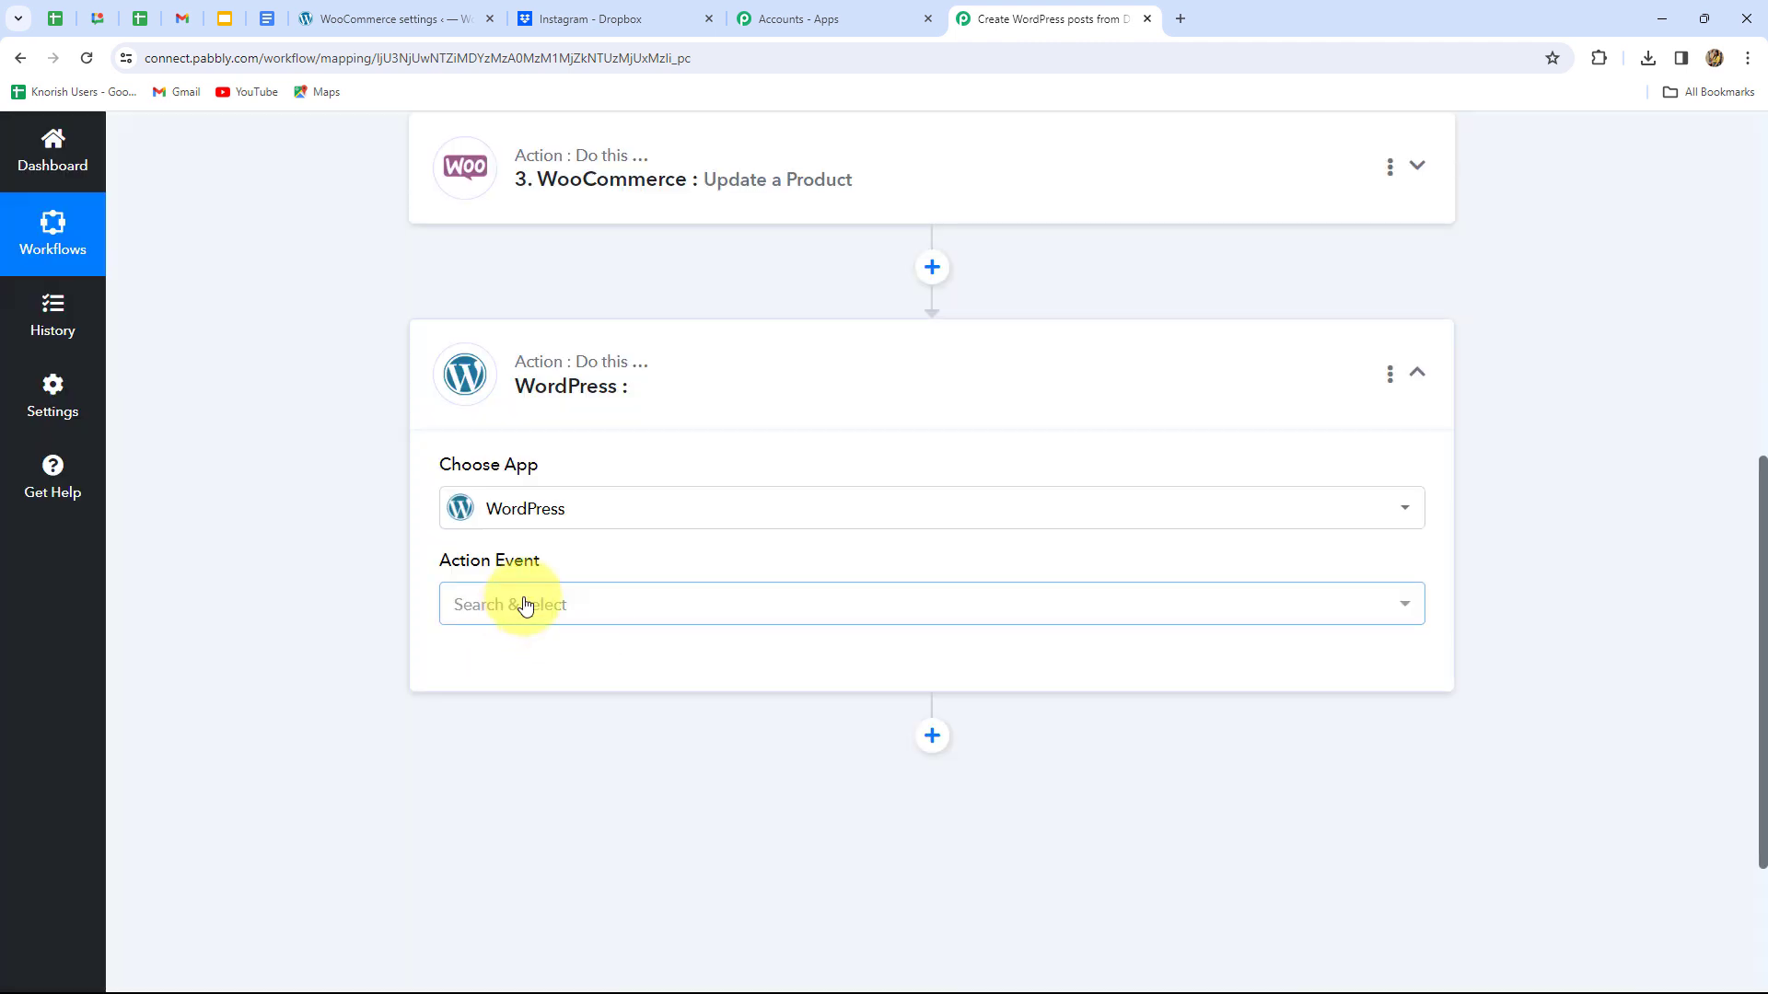
{"action": "left_click", "coordinate": [518, 616]}
{"action": "left_click", "coordinate": [537, 287]}
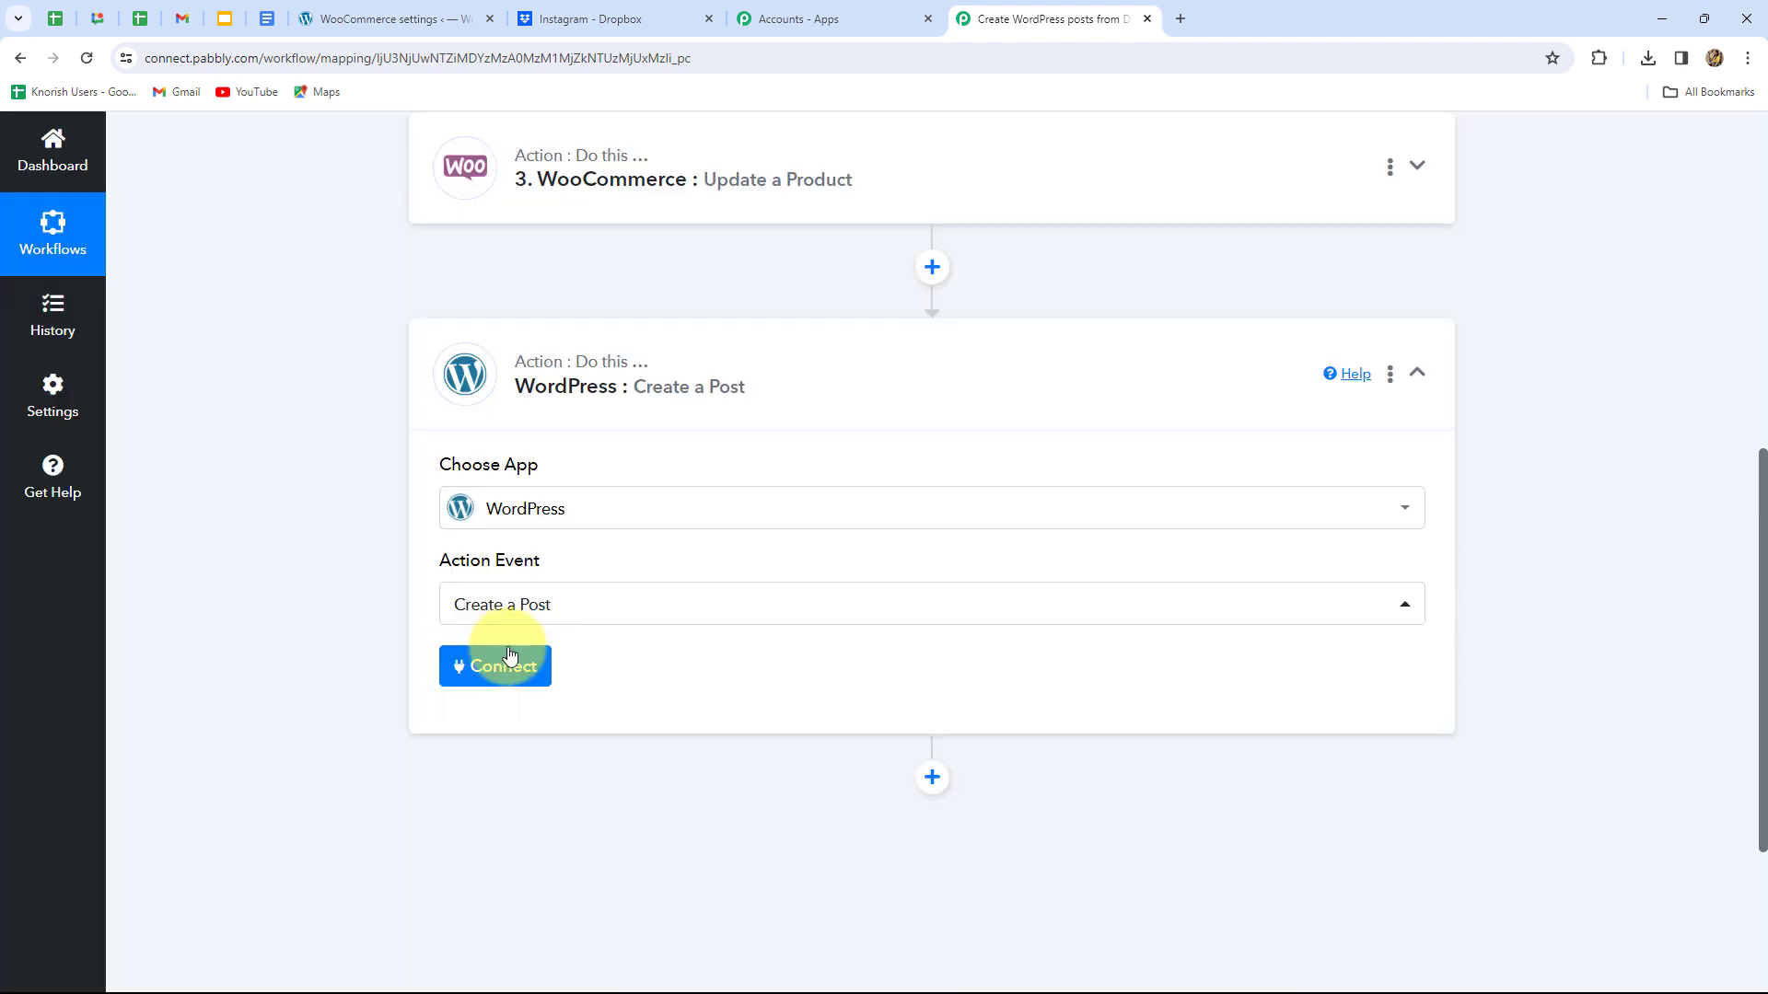
Review the new WordPress connection's credential and Base URL requirements, and connect the action using the existing connection WordPress #4.
{"action": "left_click", "coordinate": [493, 668]}
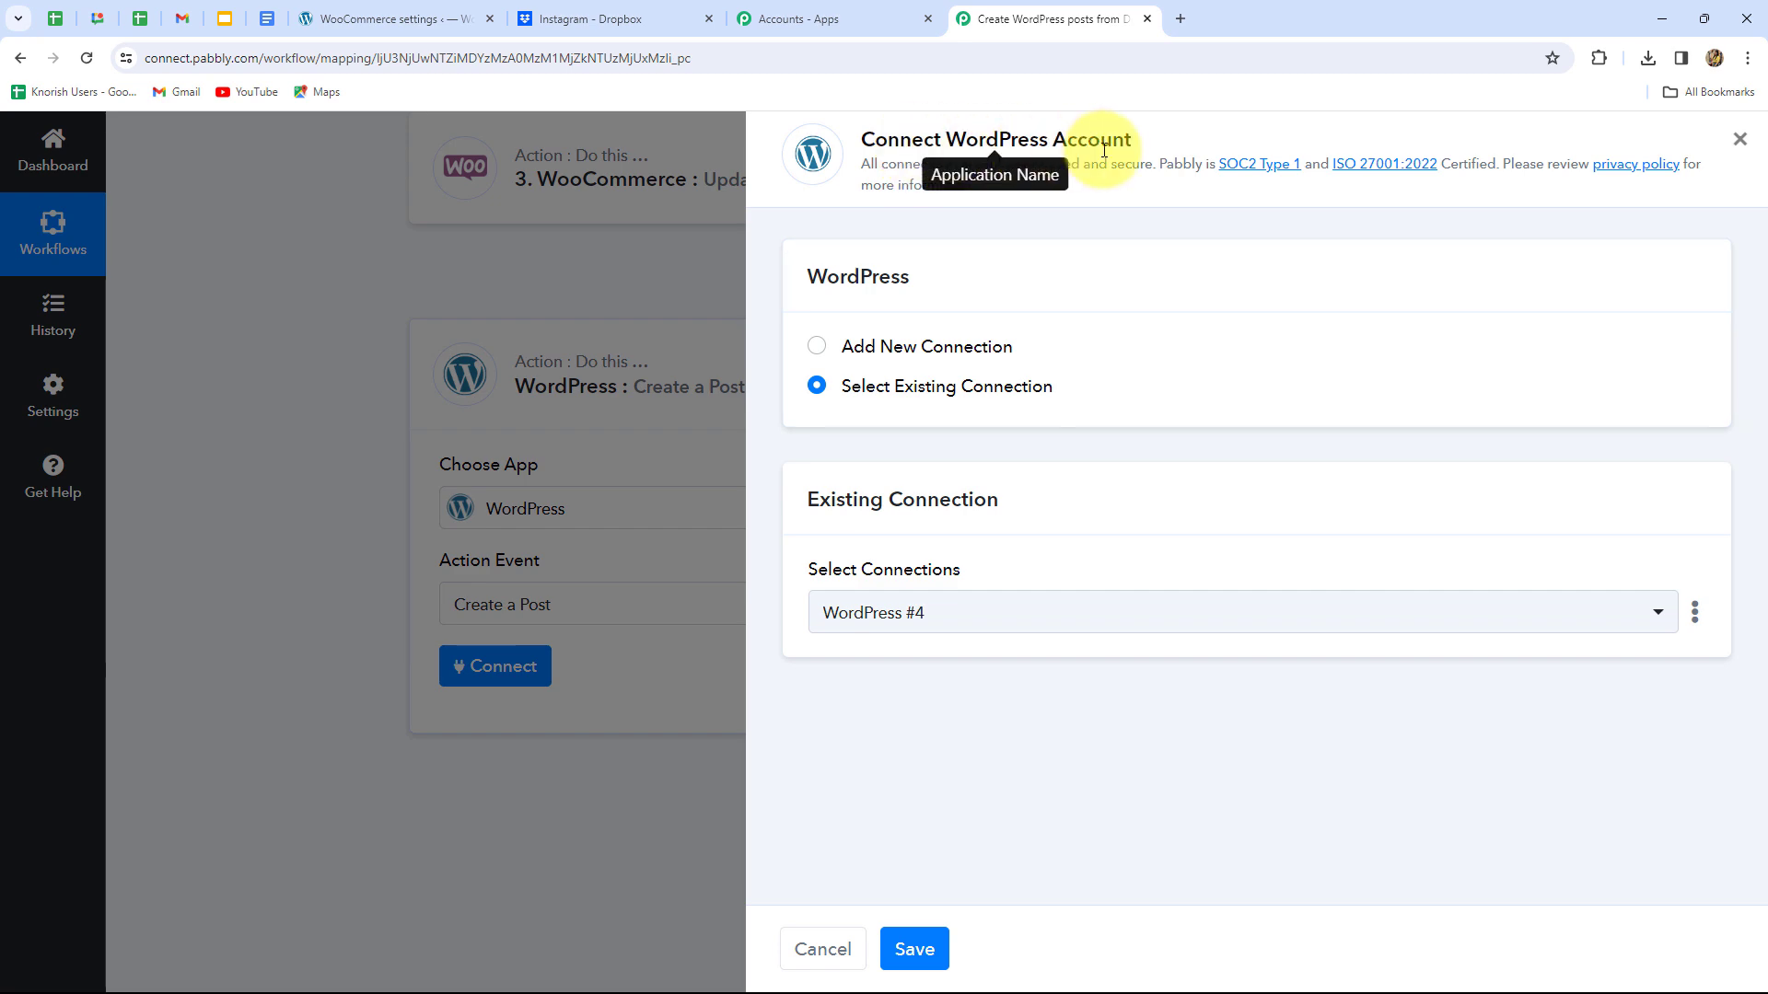
{"action": "left_click", "coordinate": [820, 352]}
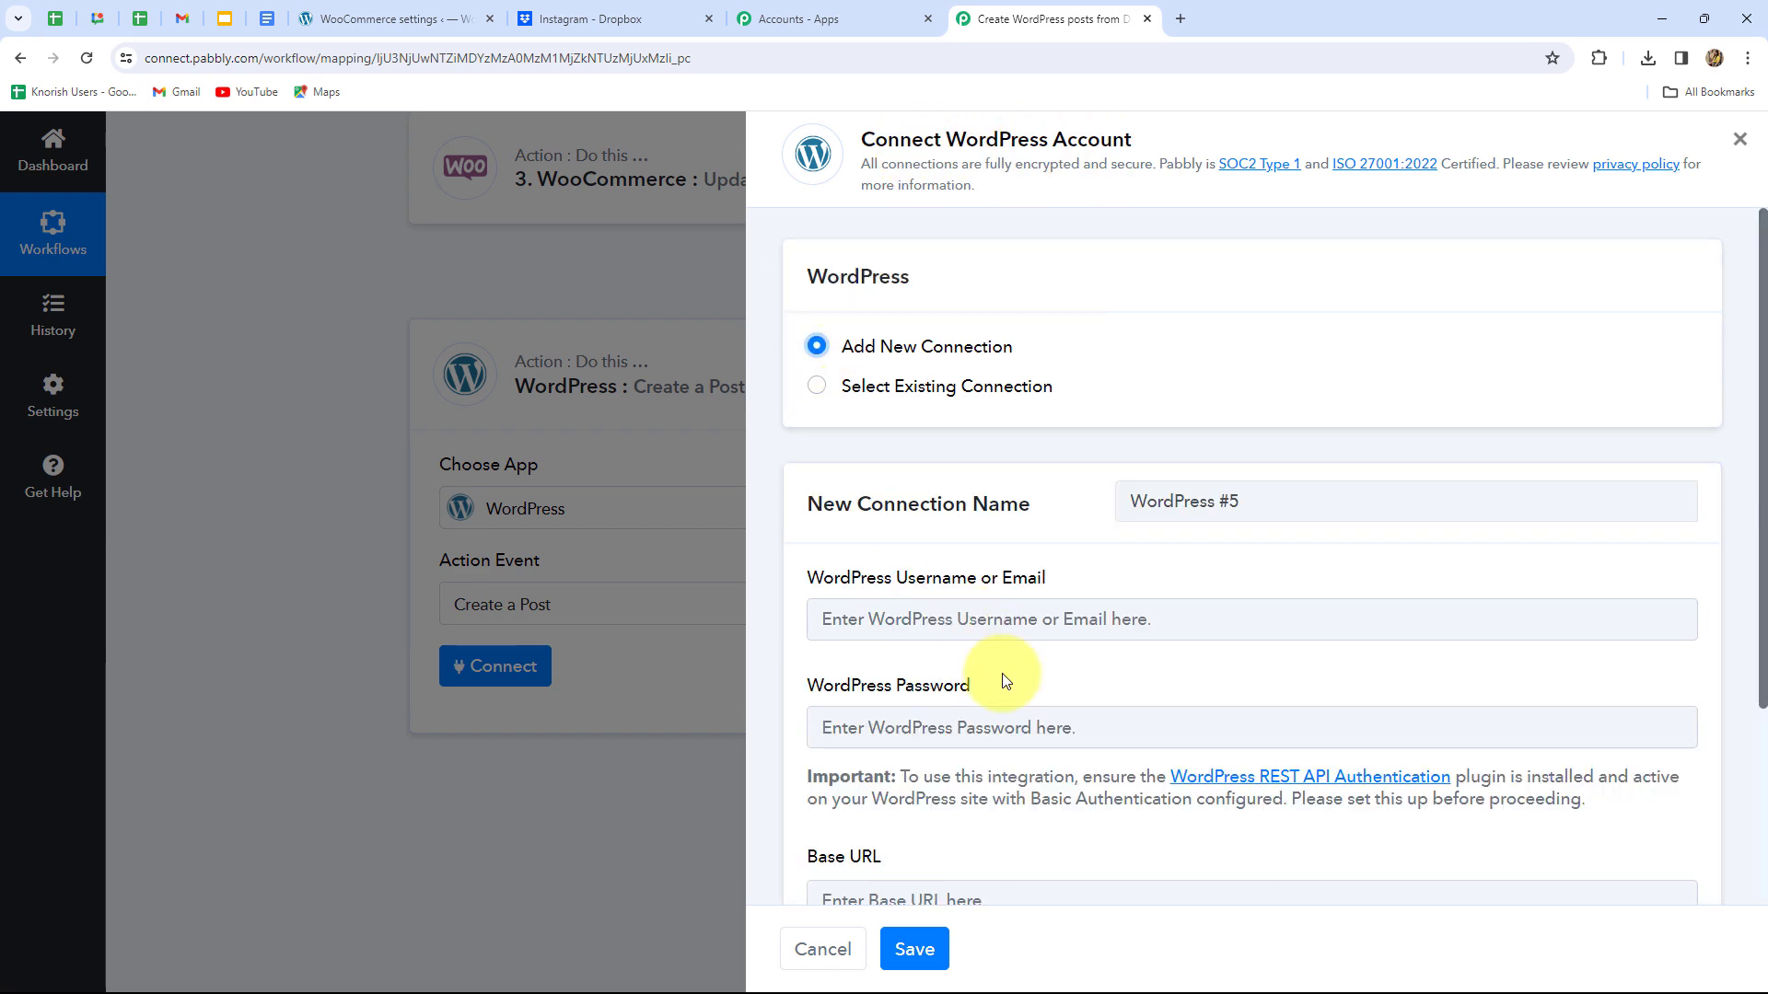
{"action": "scroll", "coordinate": [948, 534], "scroll_direction": "down", "scroll_amount": 3}
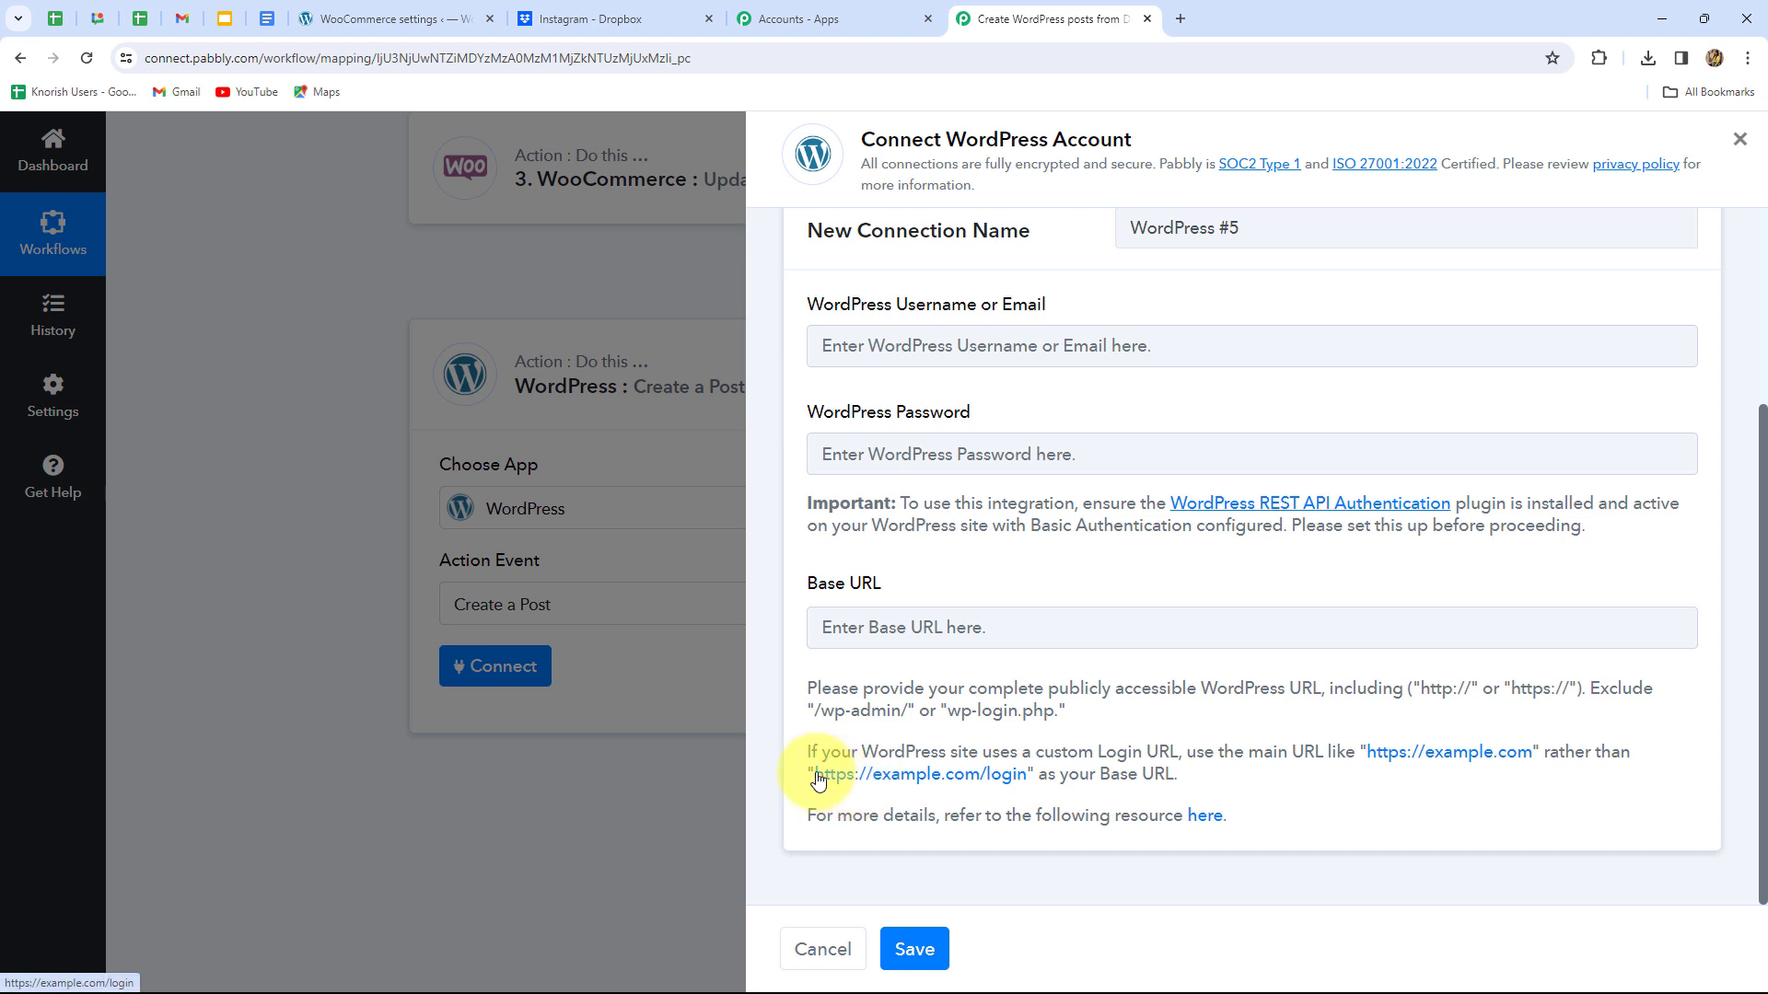
{"action": "left_click_drag", "start_coordinate": [810, 776], "coordinate": [1035, 779]}
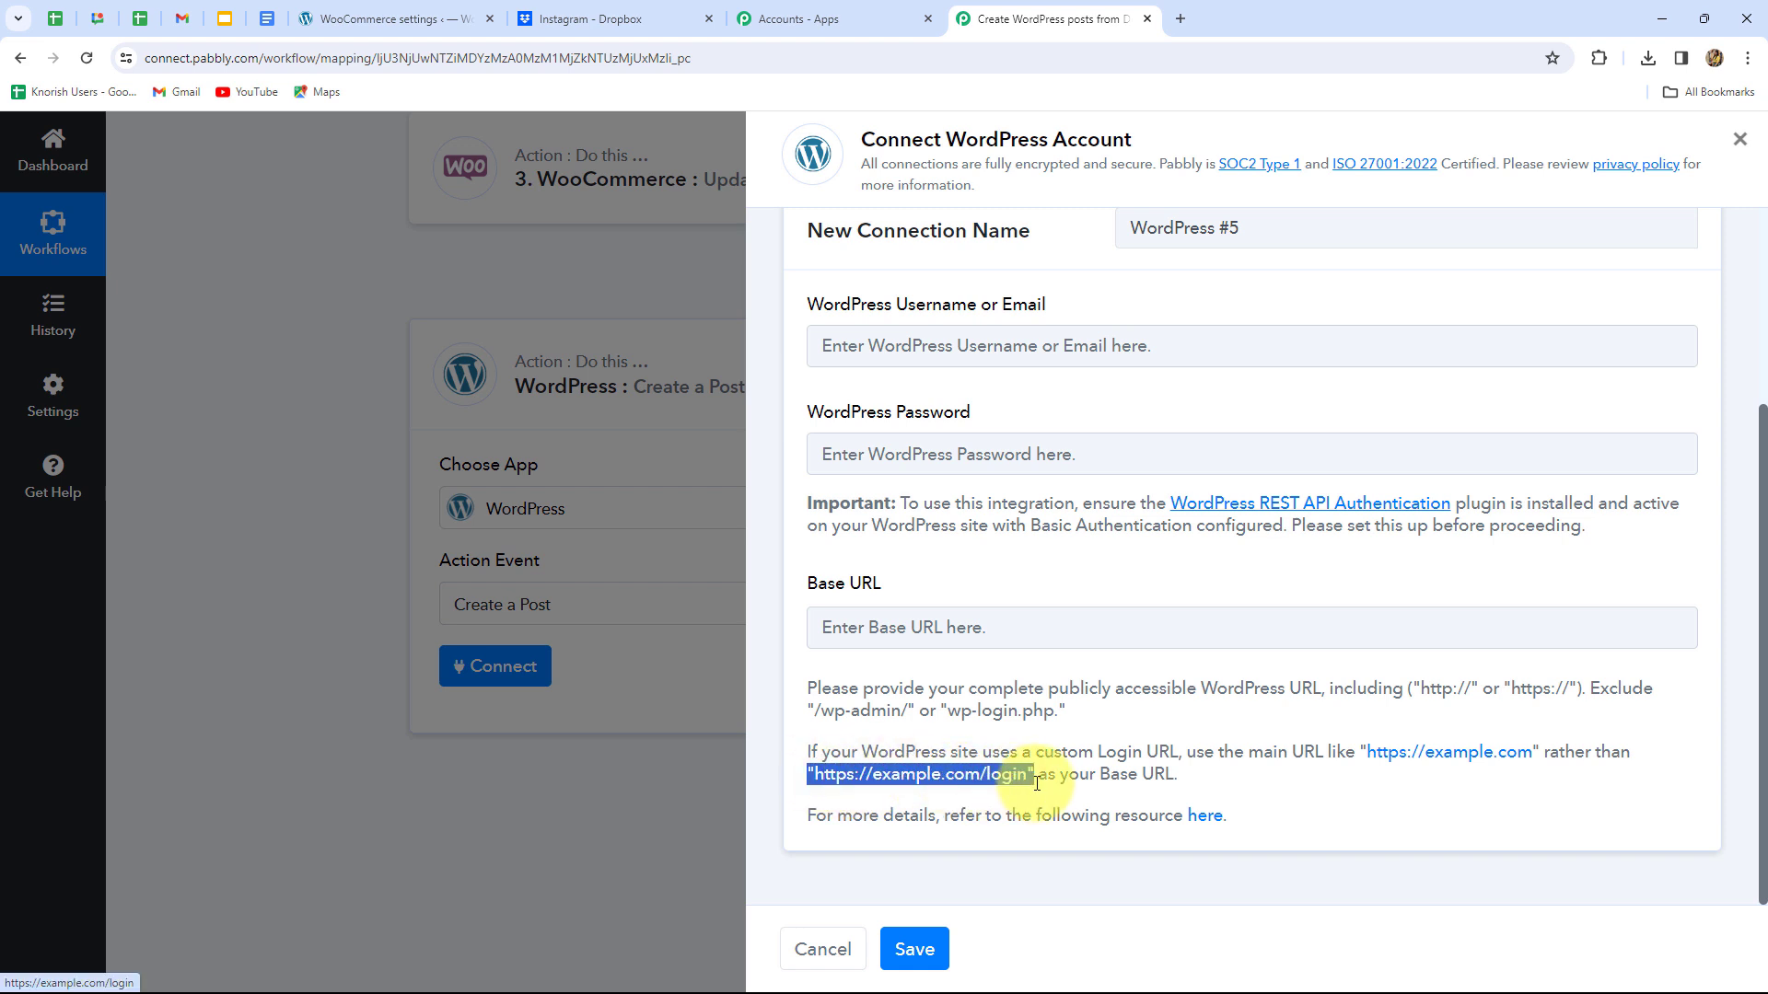
{"action": "left_click", "coordinate": [1029, 798]}
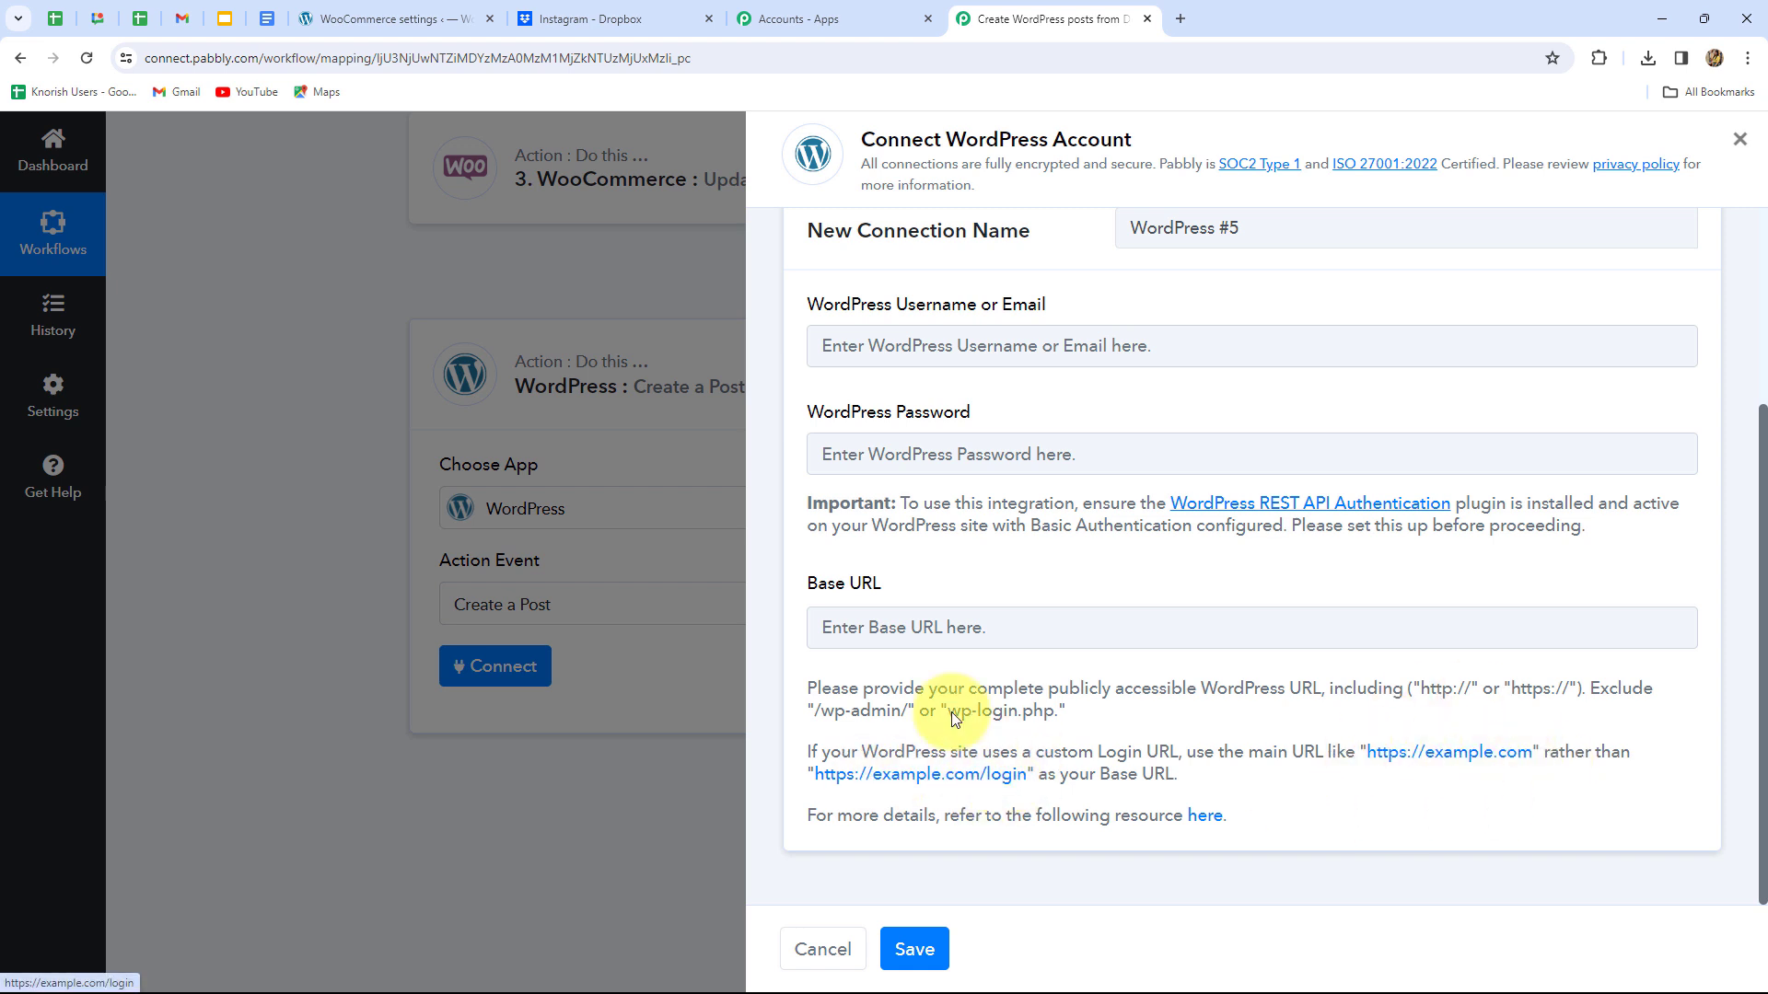
{"action": "scroll", "coordinate": [888, 594], "scroll_direction": "up", "scroll_amount": 3}
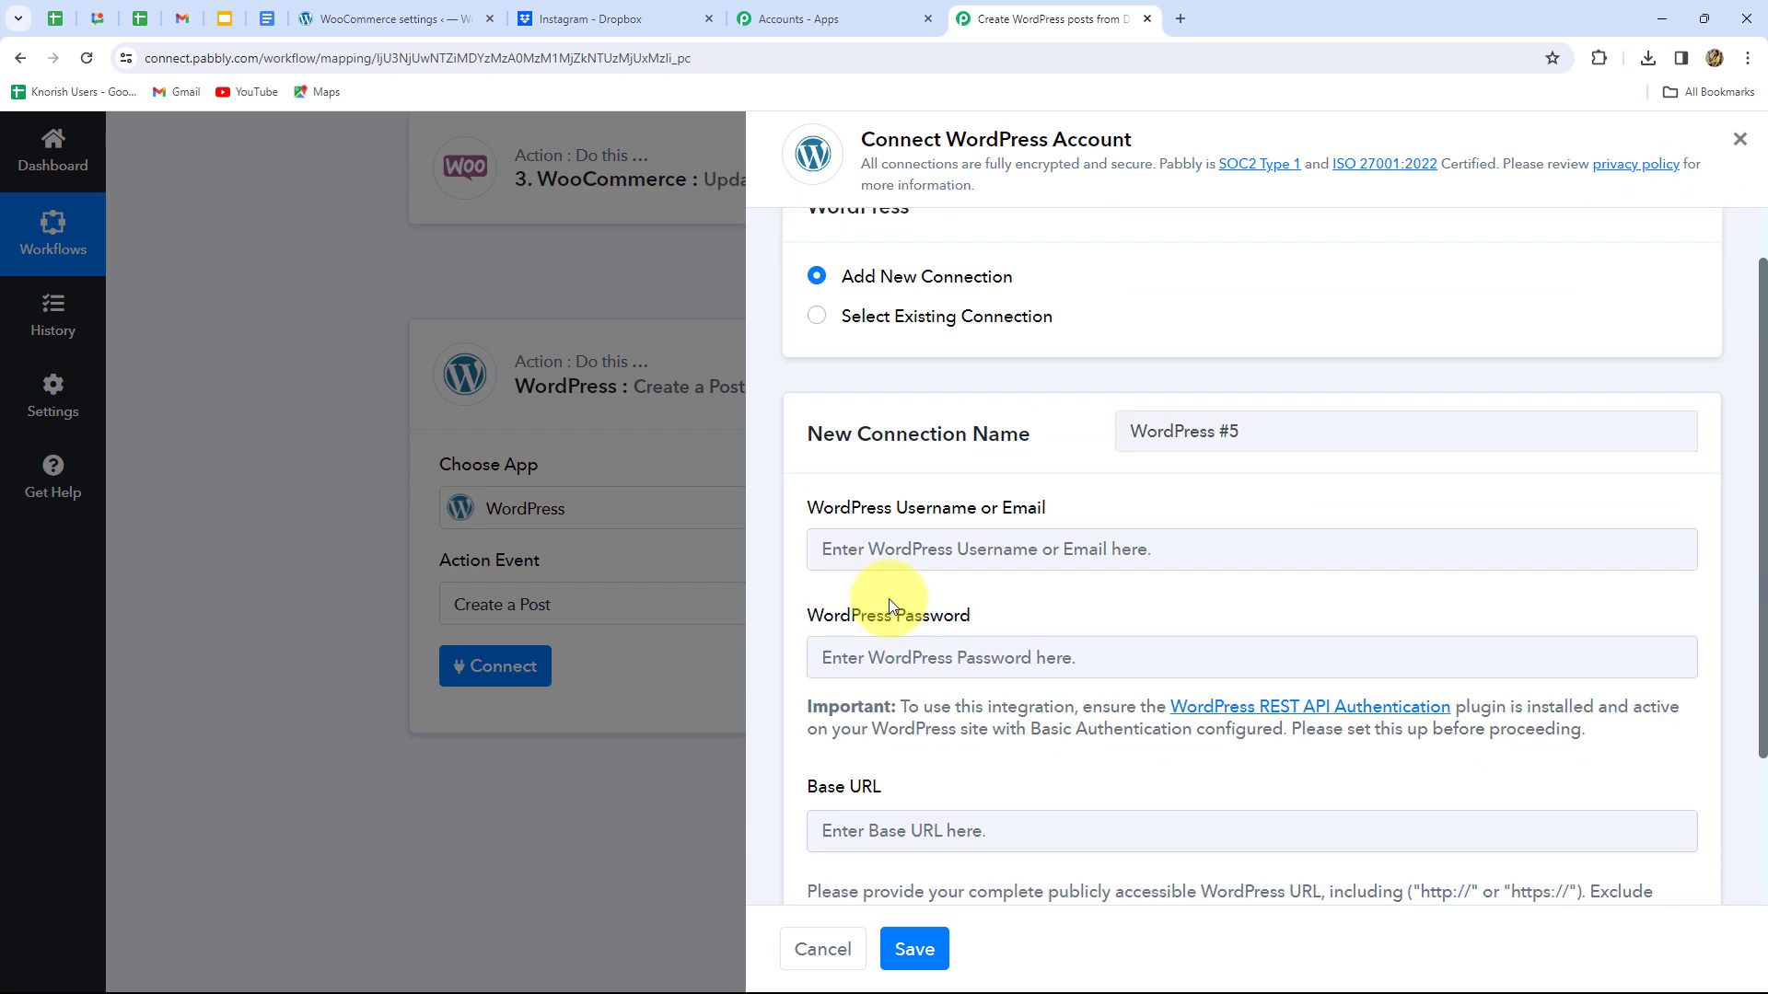
{"action": "left_click", "coordinate": [816, 385]}
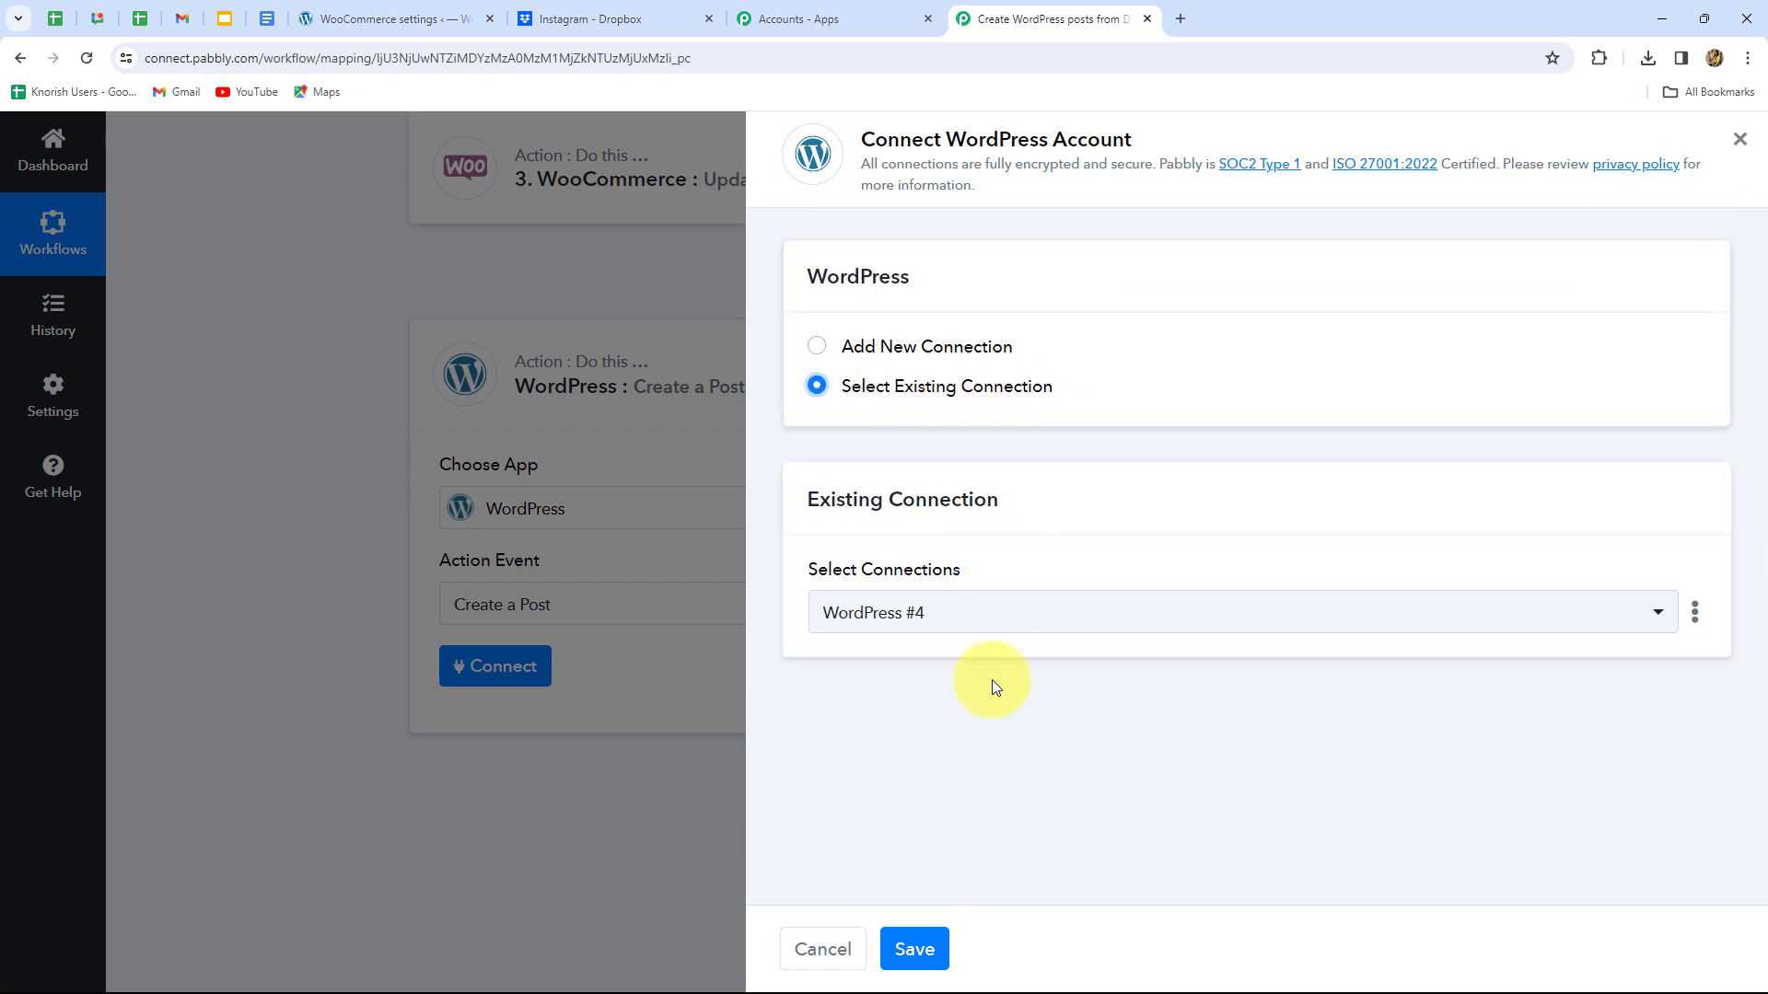
{"action": "left_click", "coordinate": [914, 949]}
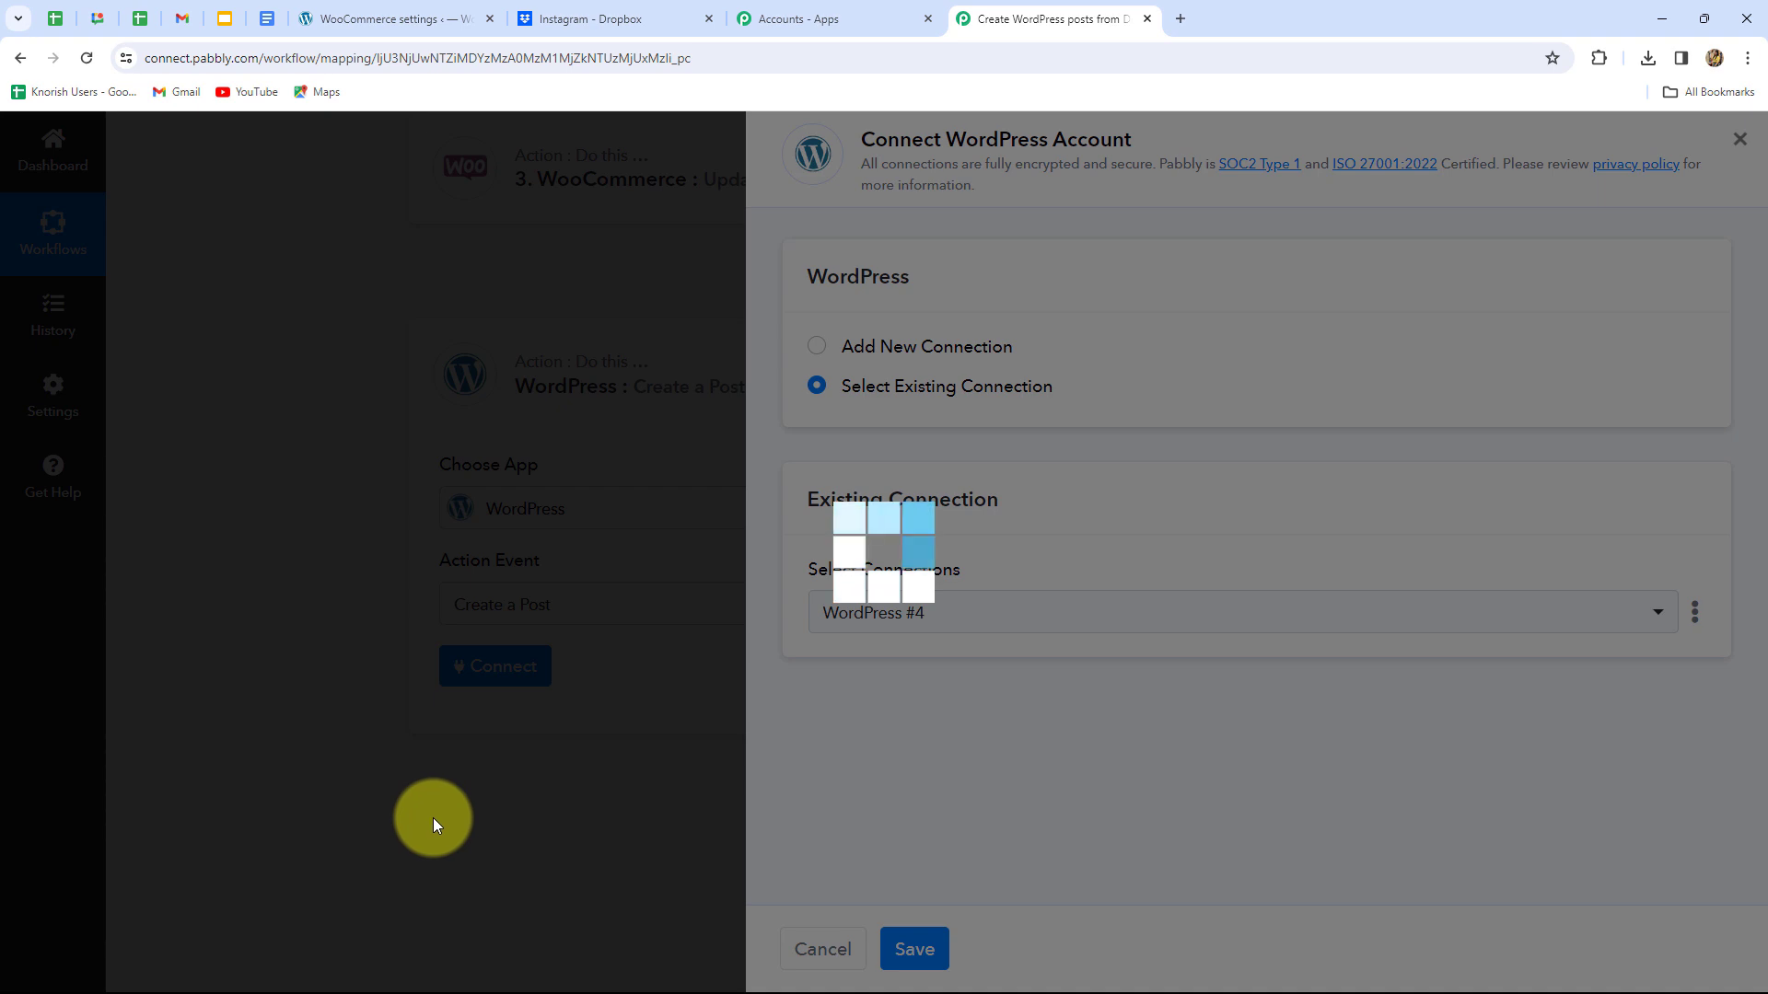
Choose Posts as the Post Type for the WordPress post.
{"action": "scroll", "coordinate": [369, 733], "scroll_direction": "down", "scroll_amount": 3}
{"action": "scroll", "coordinate": [368, 732], "scroll_direction": "up", "scroll_amount": 1}
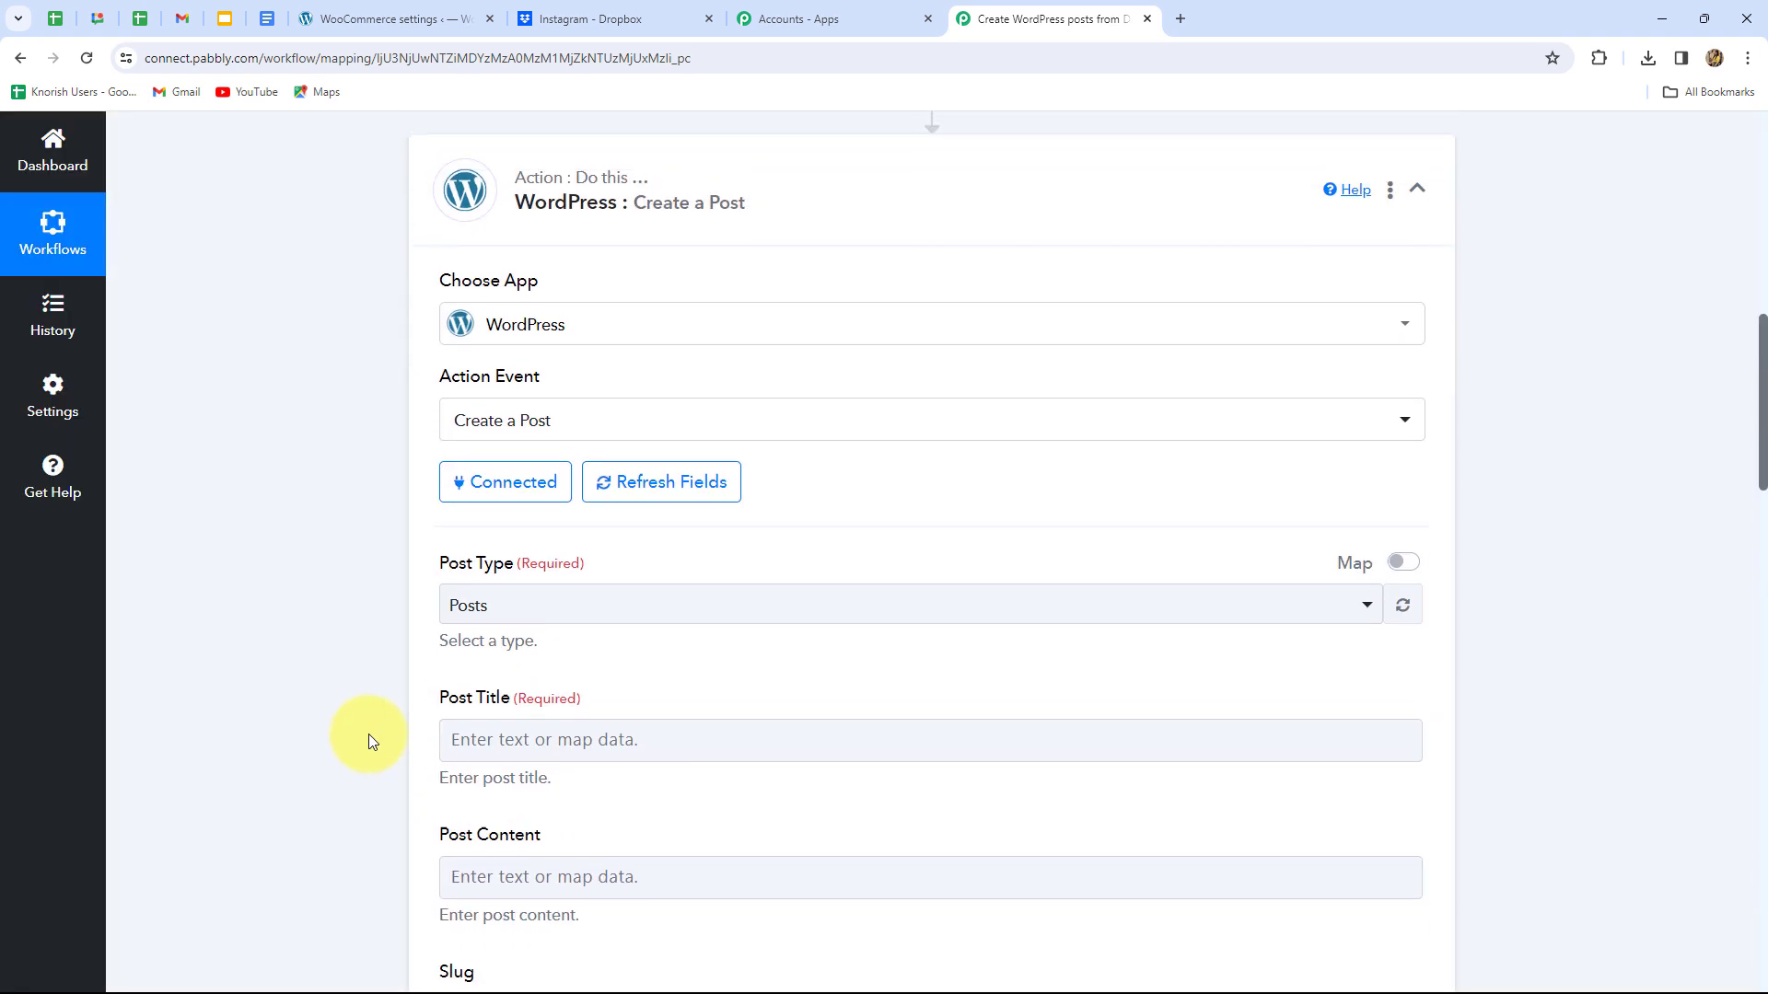
{"action": "left_click", "coordinate": [930, 738]}
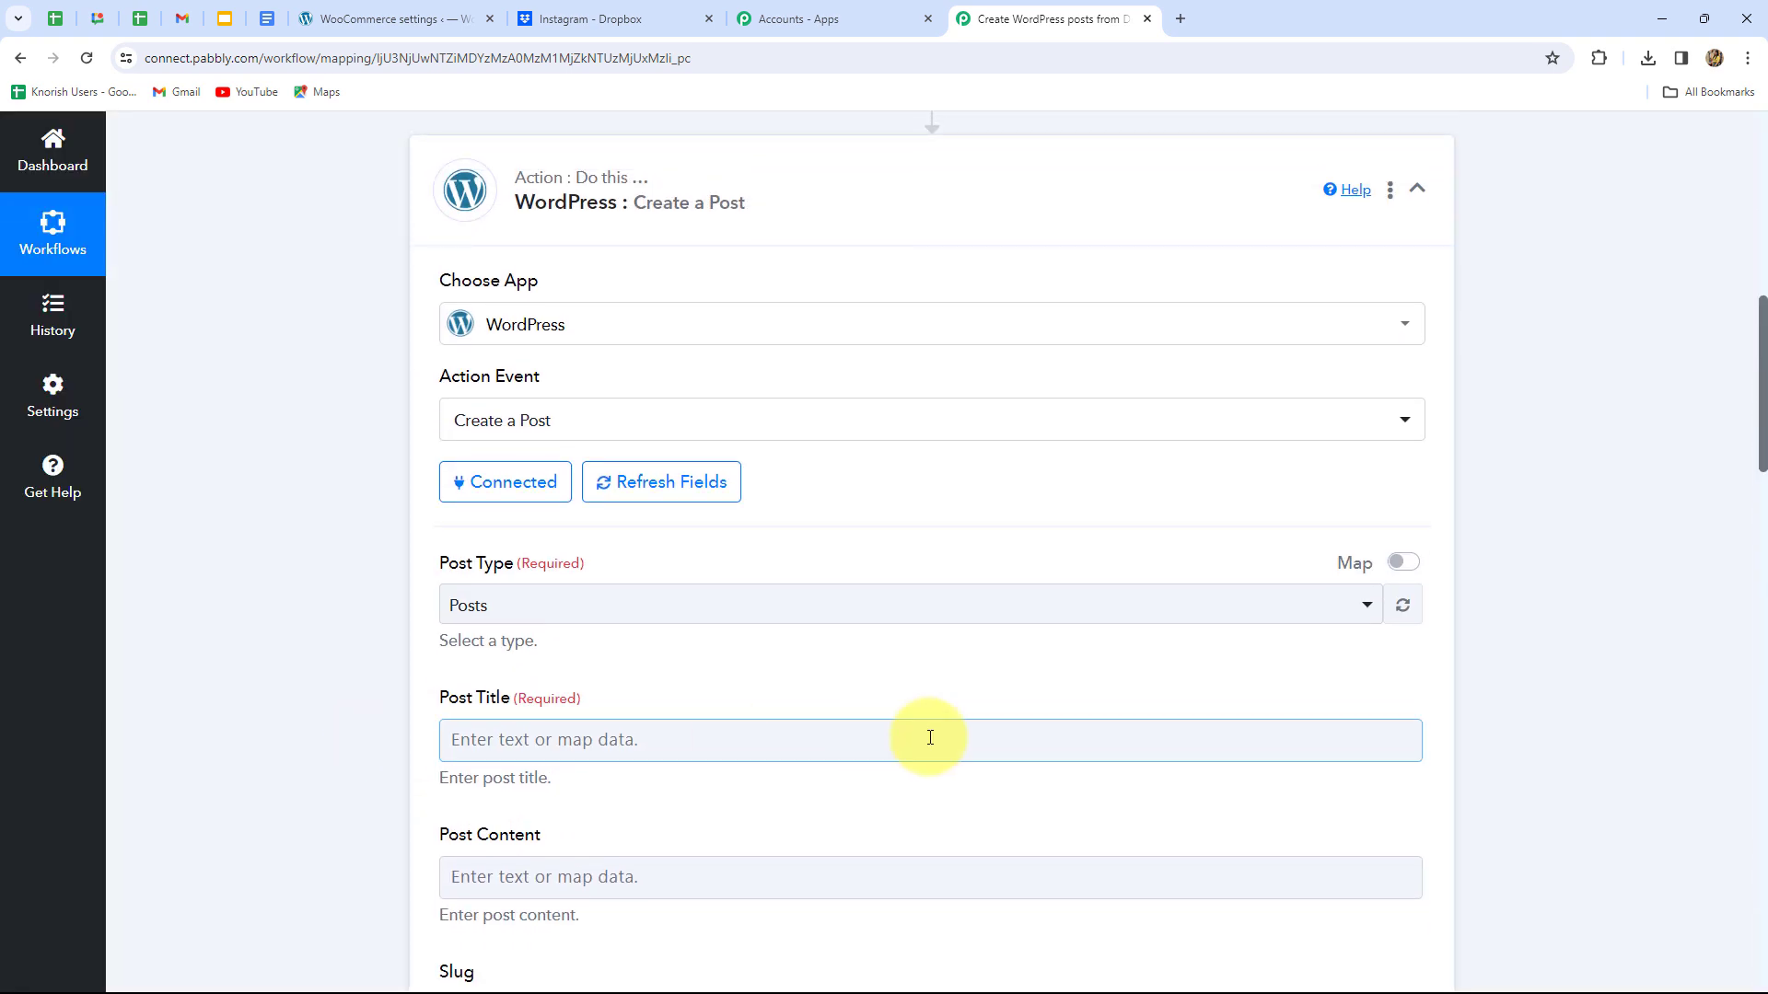
{"action": "scroll", "coordinate": [926, 738], "scroll_direction": "down", "scroll_amount": 4}
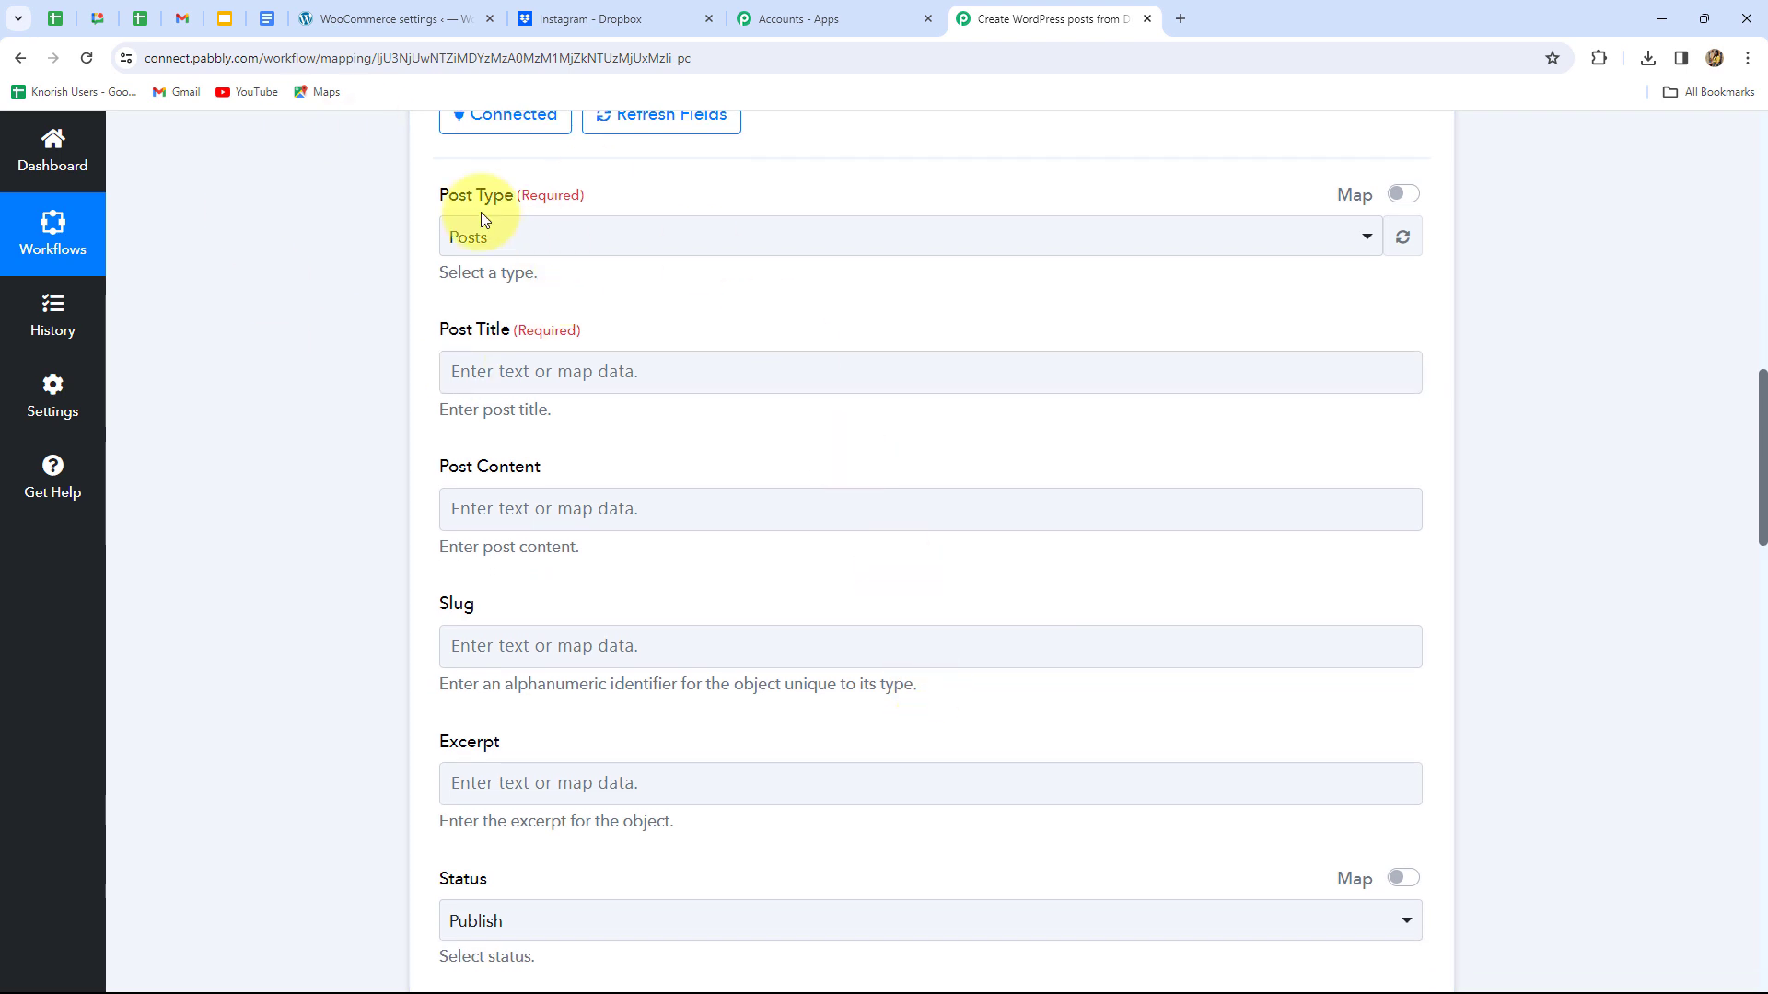
{"action": "left_click", "coordinate": [525, 235]}
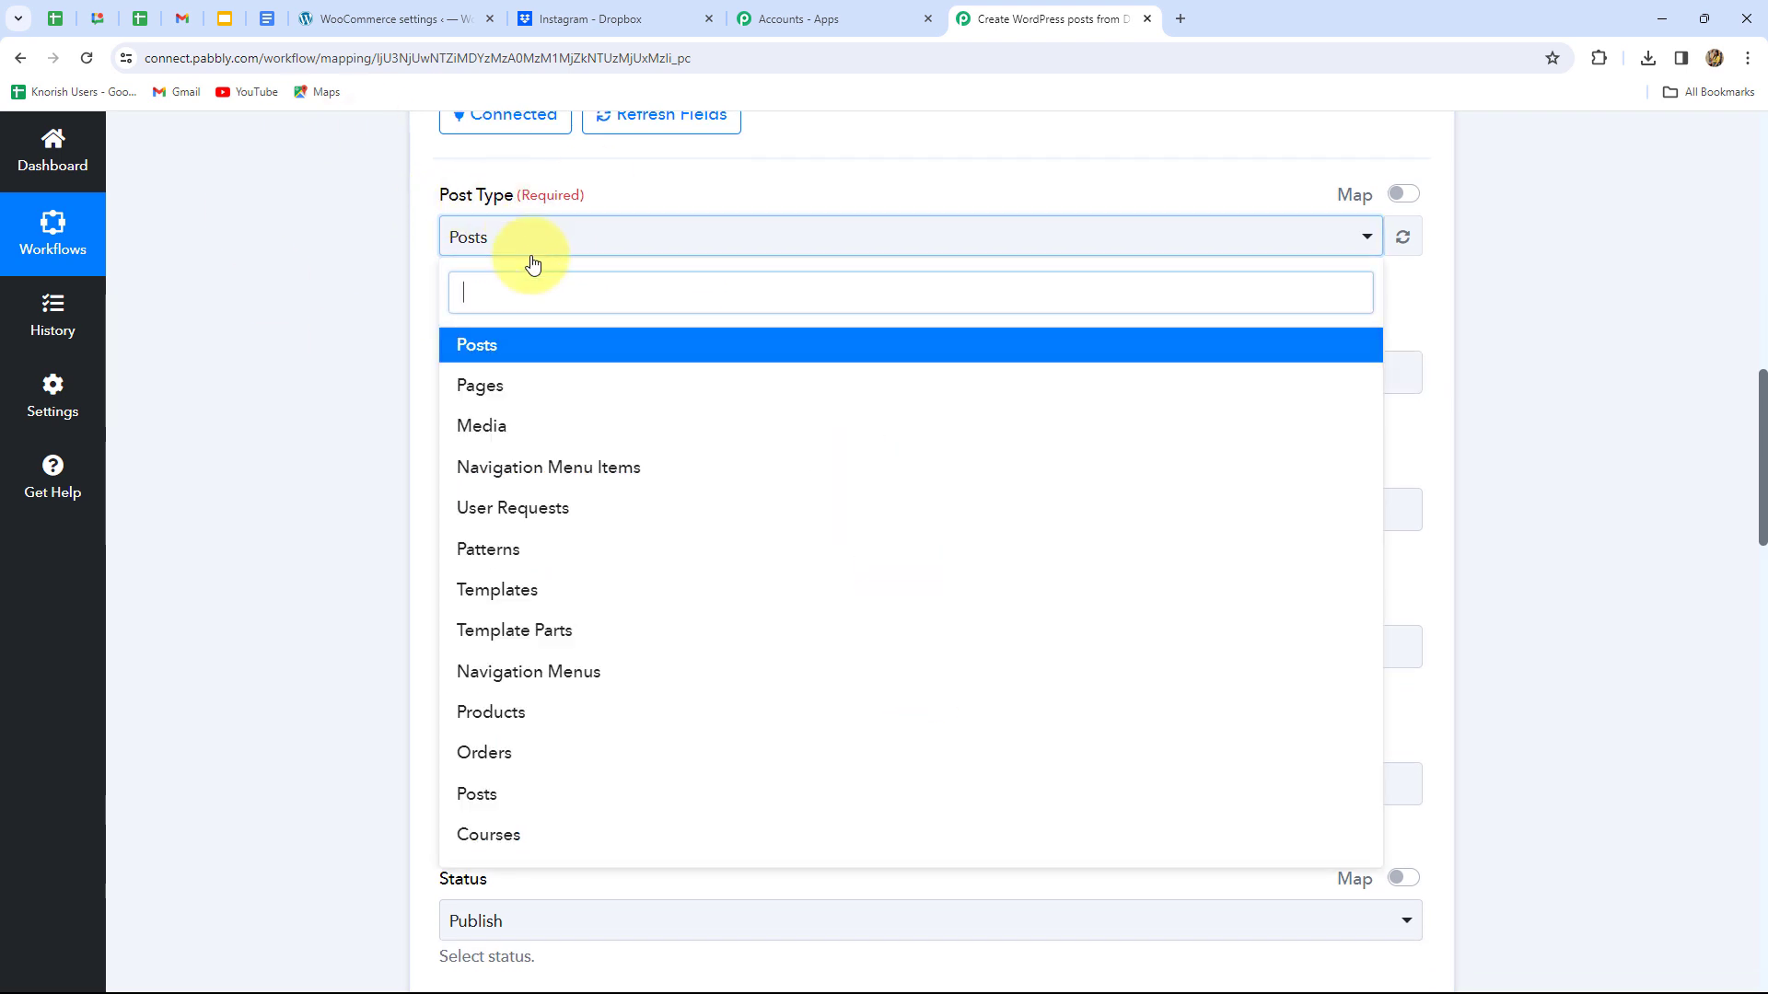
{"action": "left_click", "coordinate": [478, 350]}
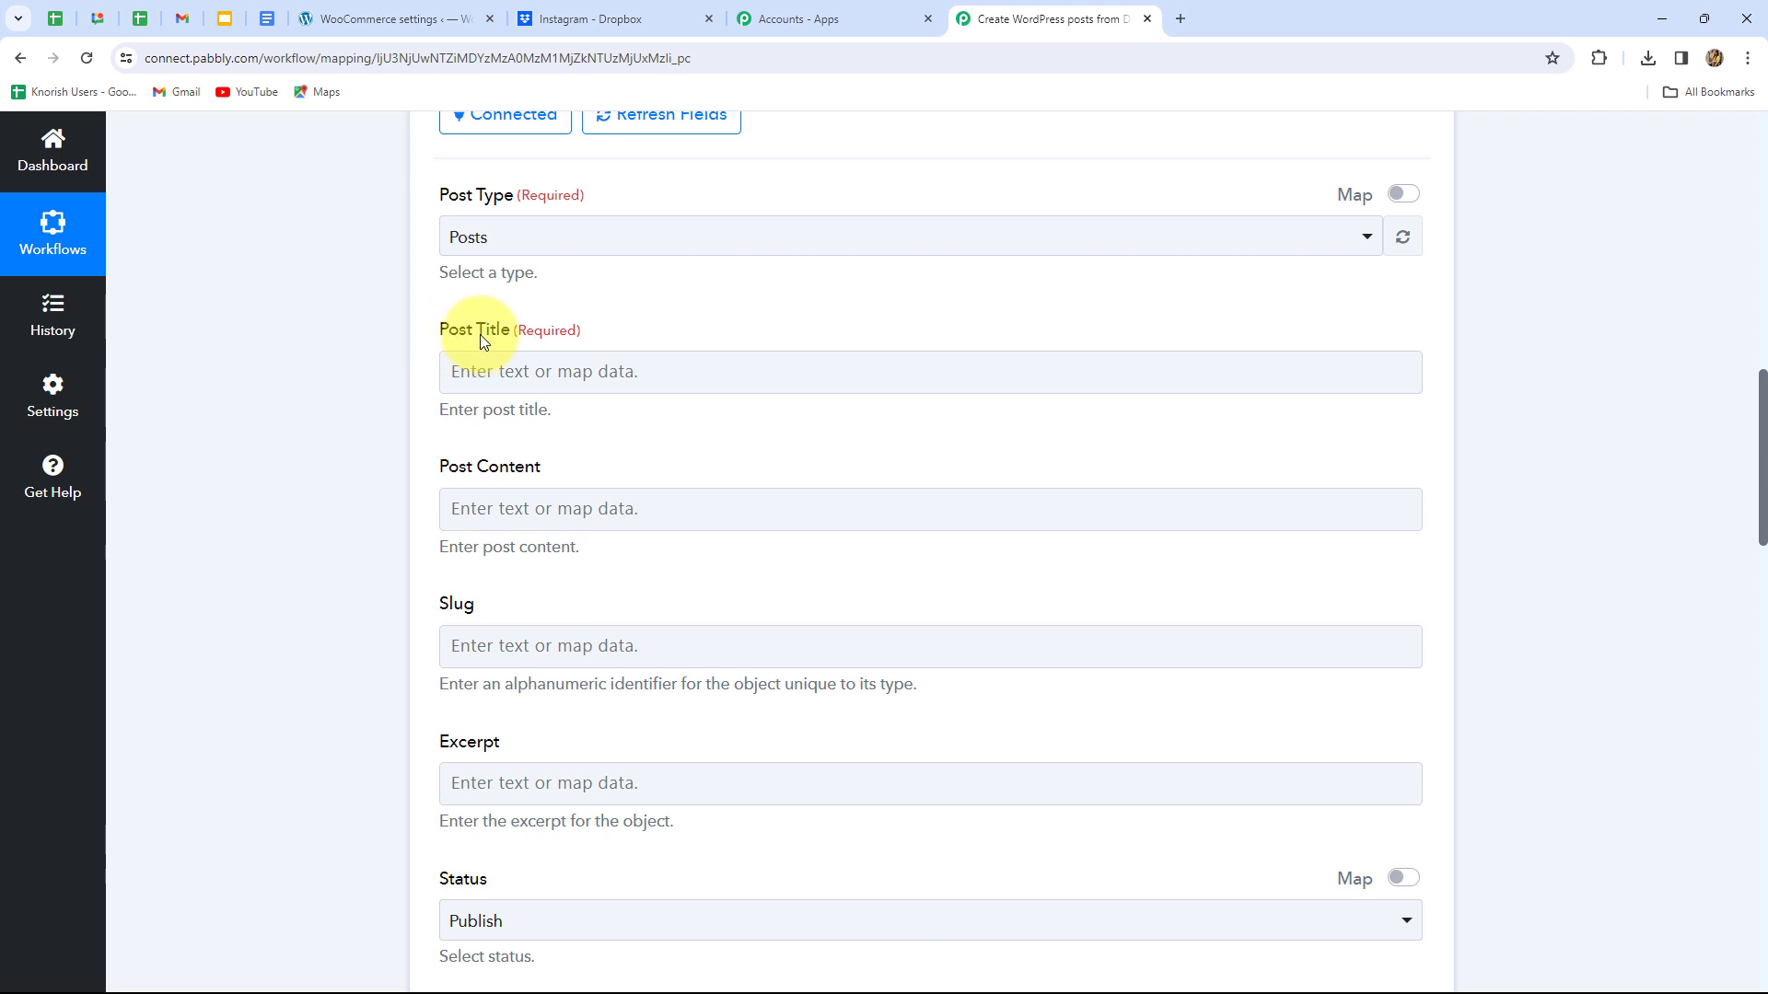
Map the WordPress Post Title to the Result of the Text Formatter Split Text step.
{"action": "left_click", "coordinate": [545, 374]}
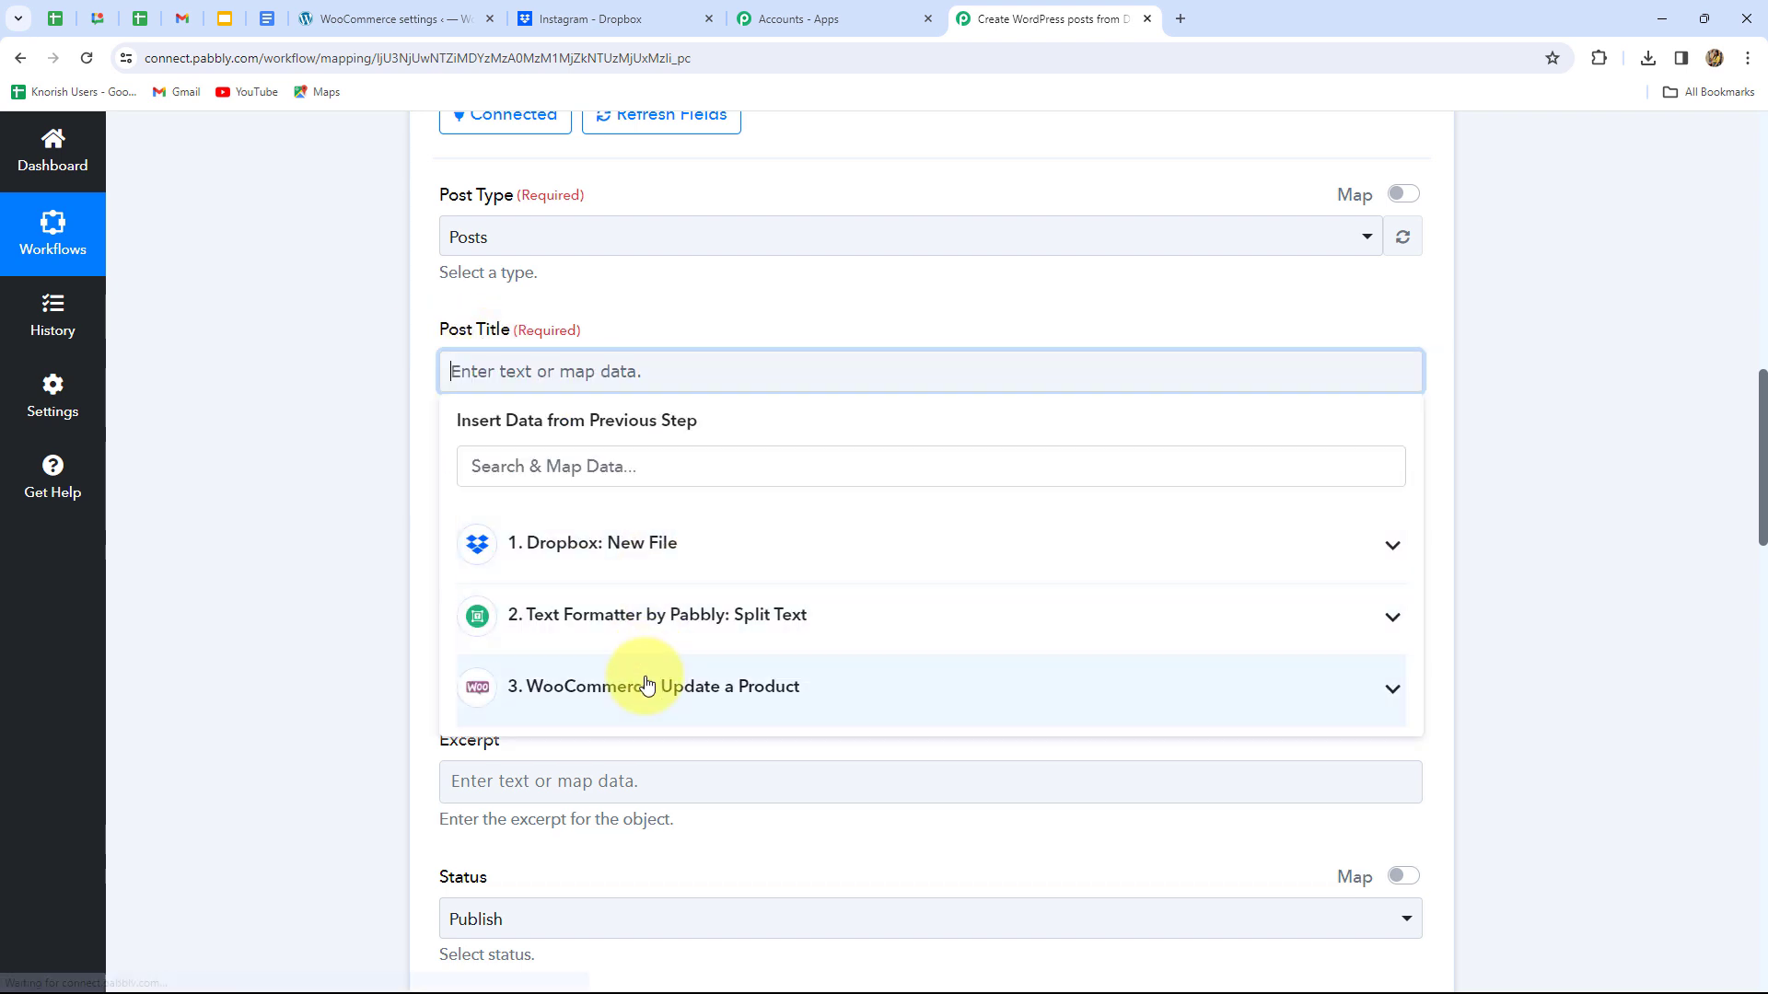
{"action": "left_click", "coordinate": [677, 626]}
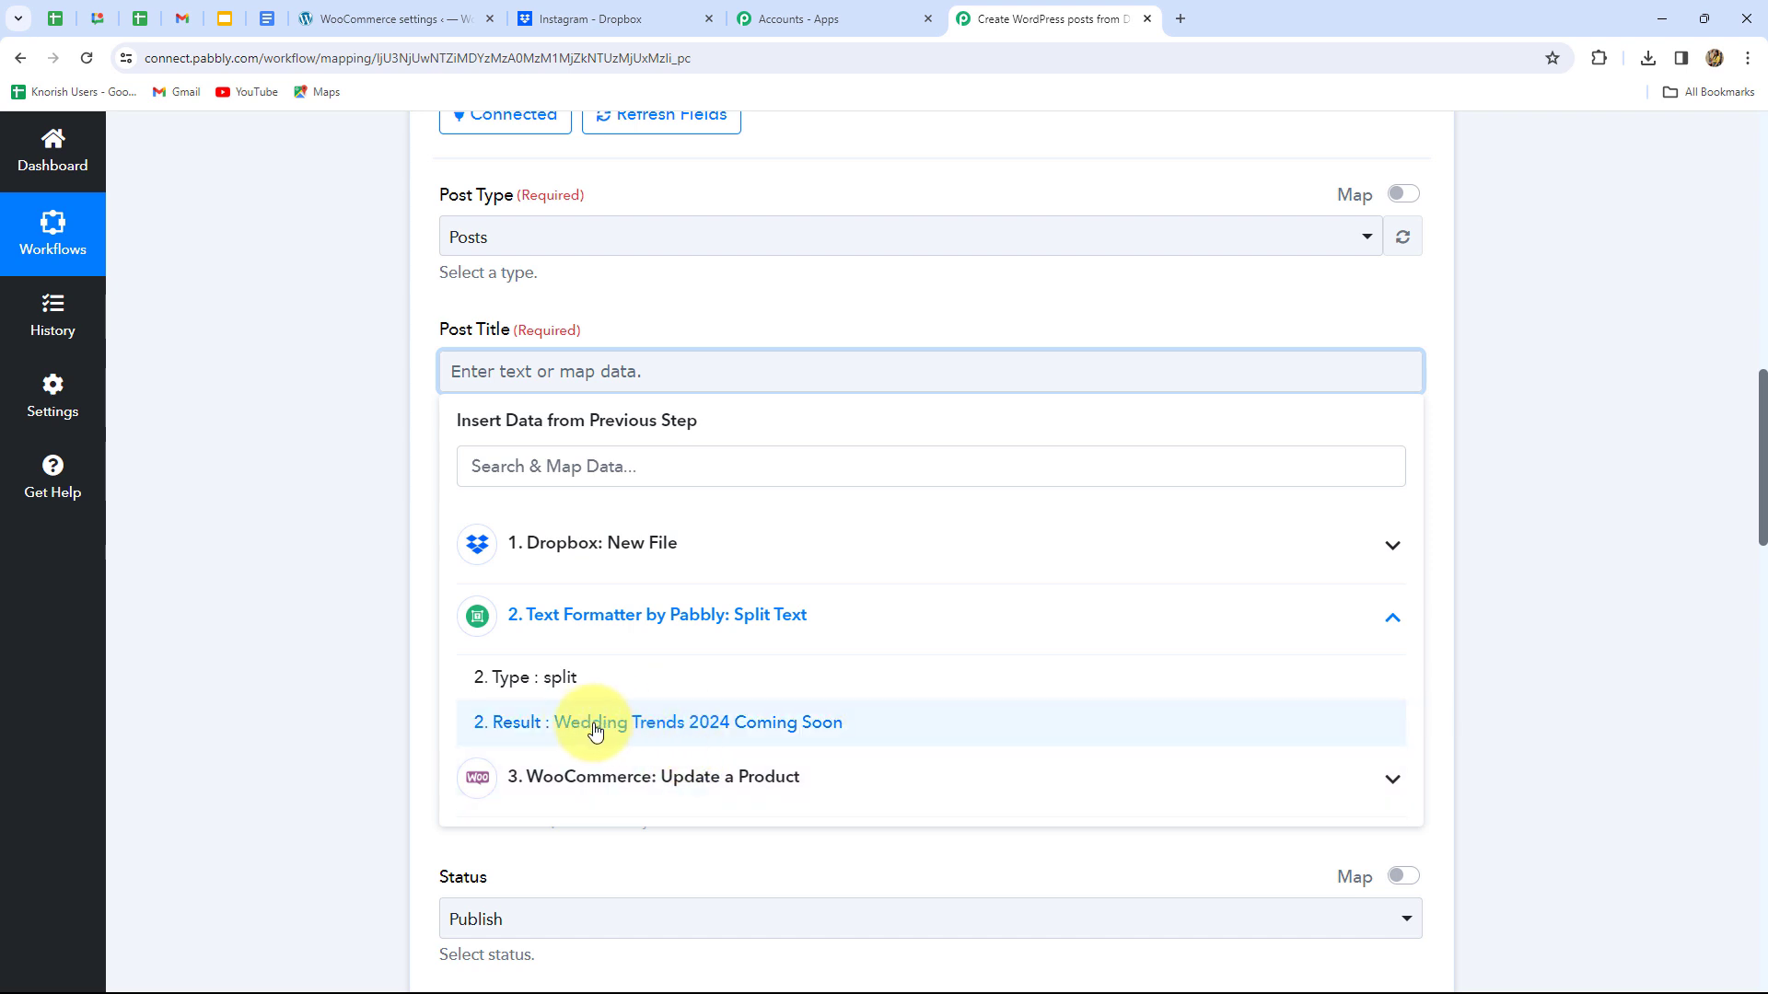
{"action": "left_click", "coordinate": [770, 729]}
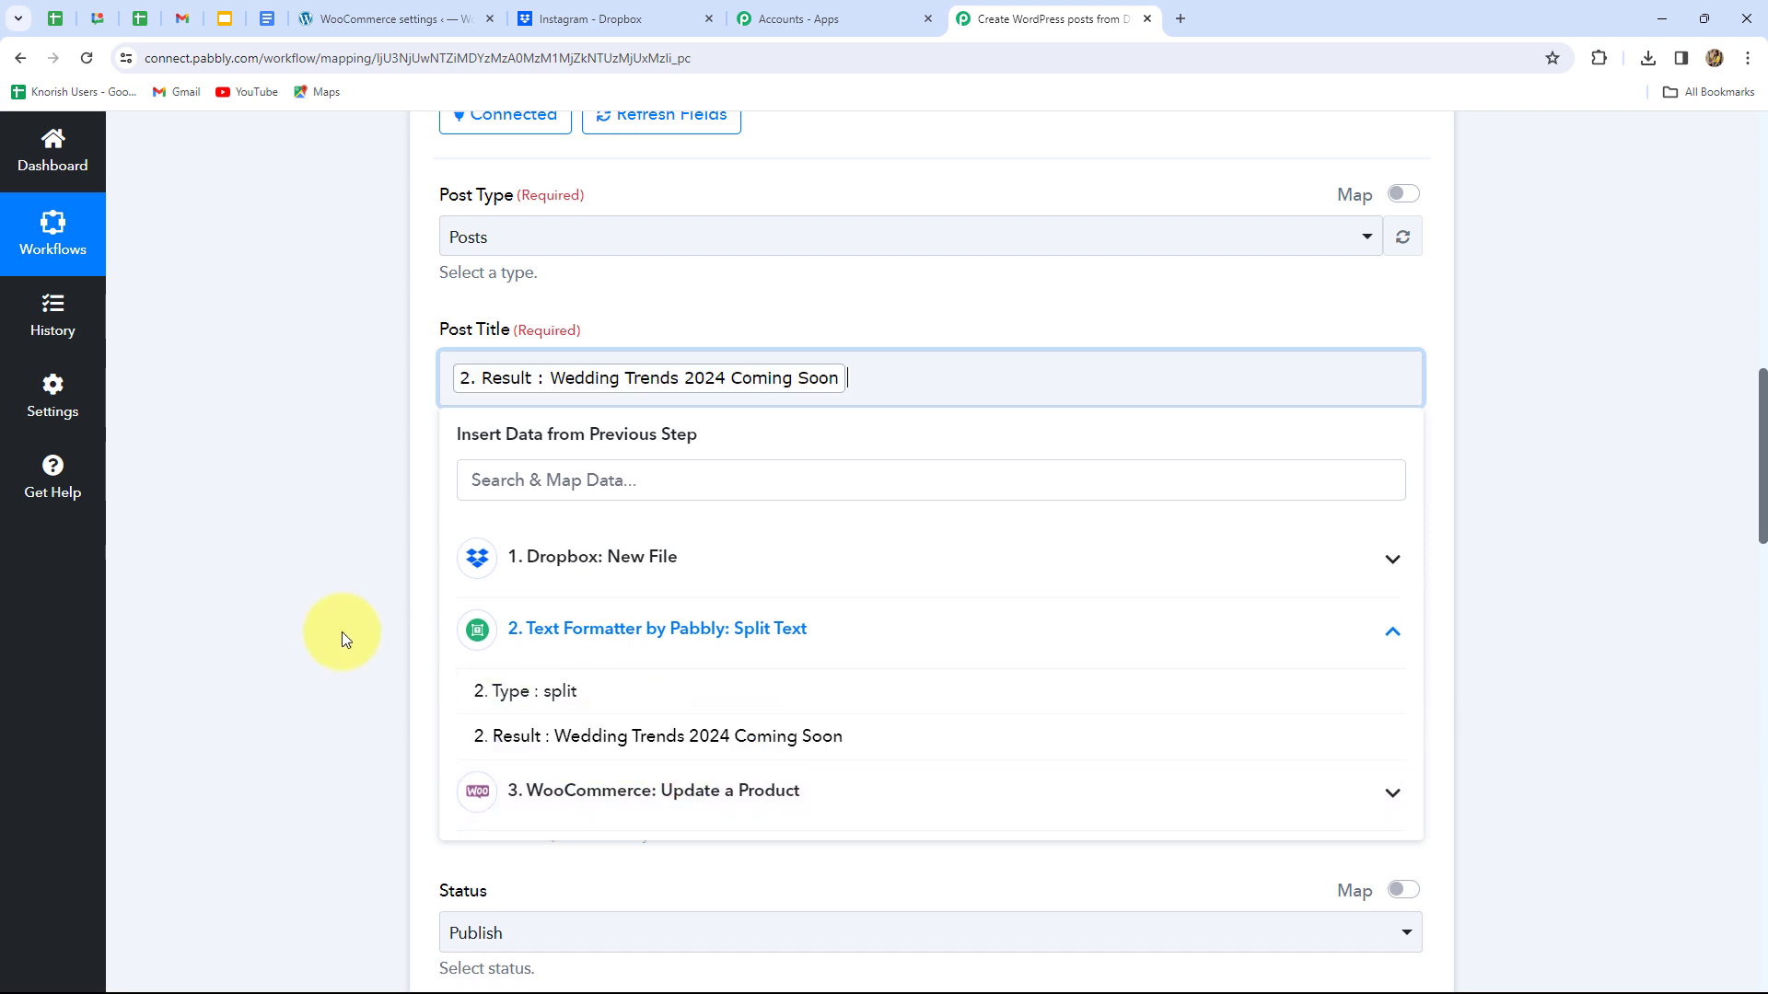
Enable mapping for the Featured Media ID of the WordPress post and clear its preset value.
{"action": "left_click", "coordinate": [341, 635]}
{"action": "scroll", "coordinate": [601, 560], "scroll_direction": "down", "scroll_amount": 3}
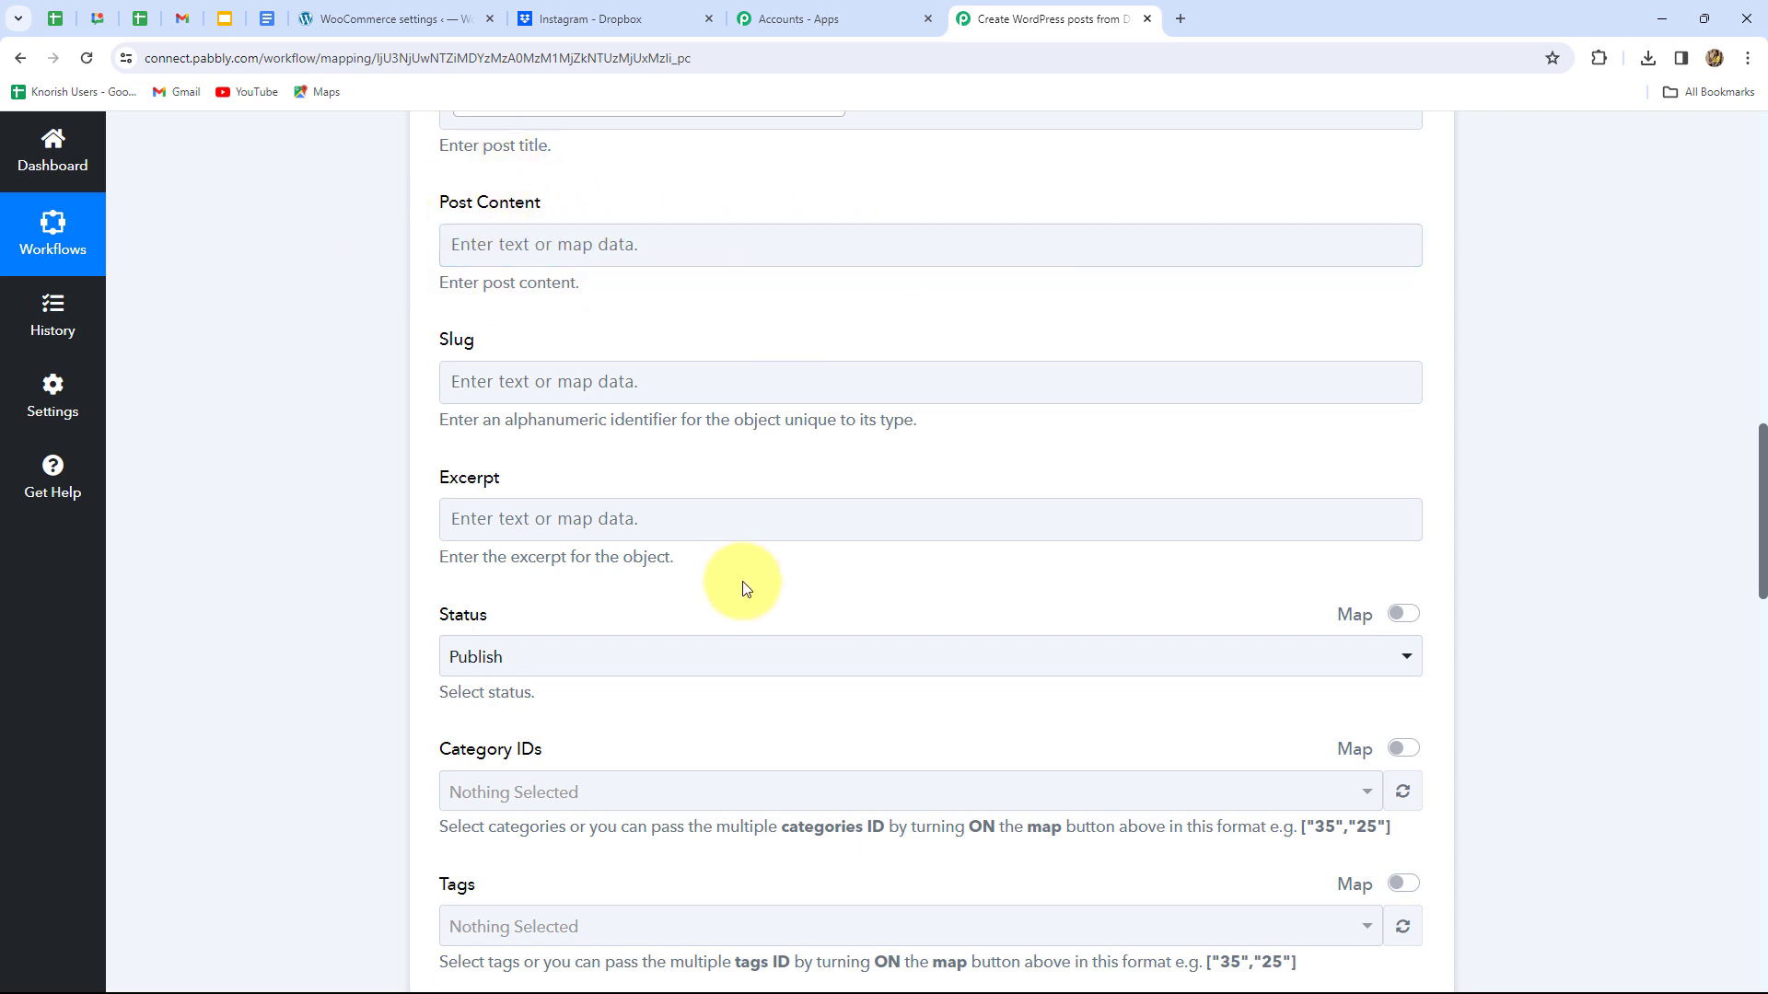
{"action": "scroll", "coordinate": [746, 590], "scroll_direction": "down", "scroll_amount": 6}
{"action": "scroll", "coordinate": [746, 589], "scroll_direction": "up", "scroll_amount": 4}
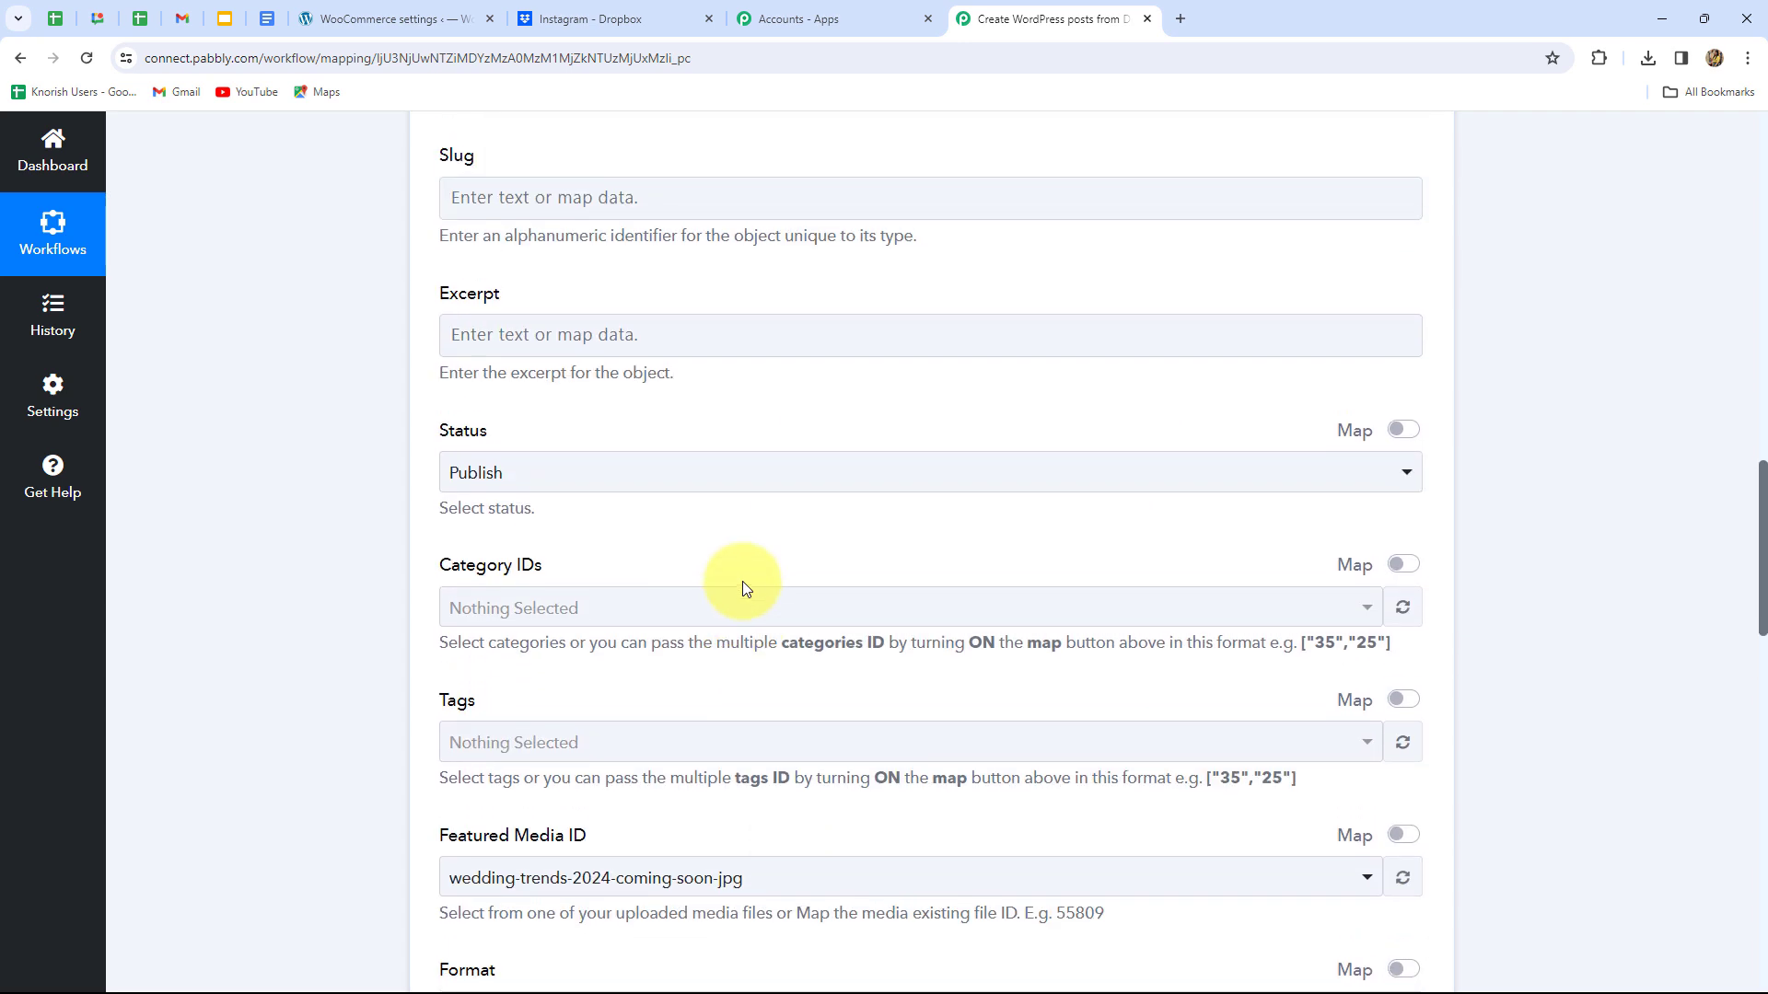
{"action": "scroll", "coordinate": [743, 582], "scroll_direction": "down", "scroll_amount": 5}
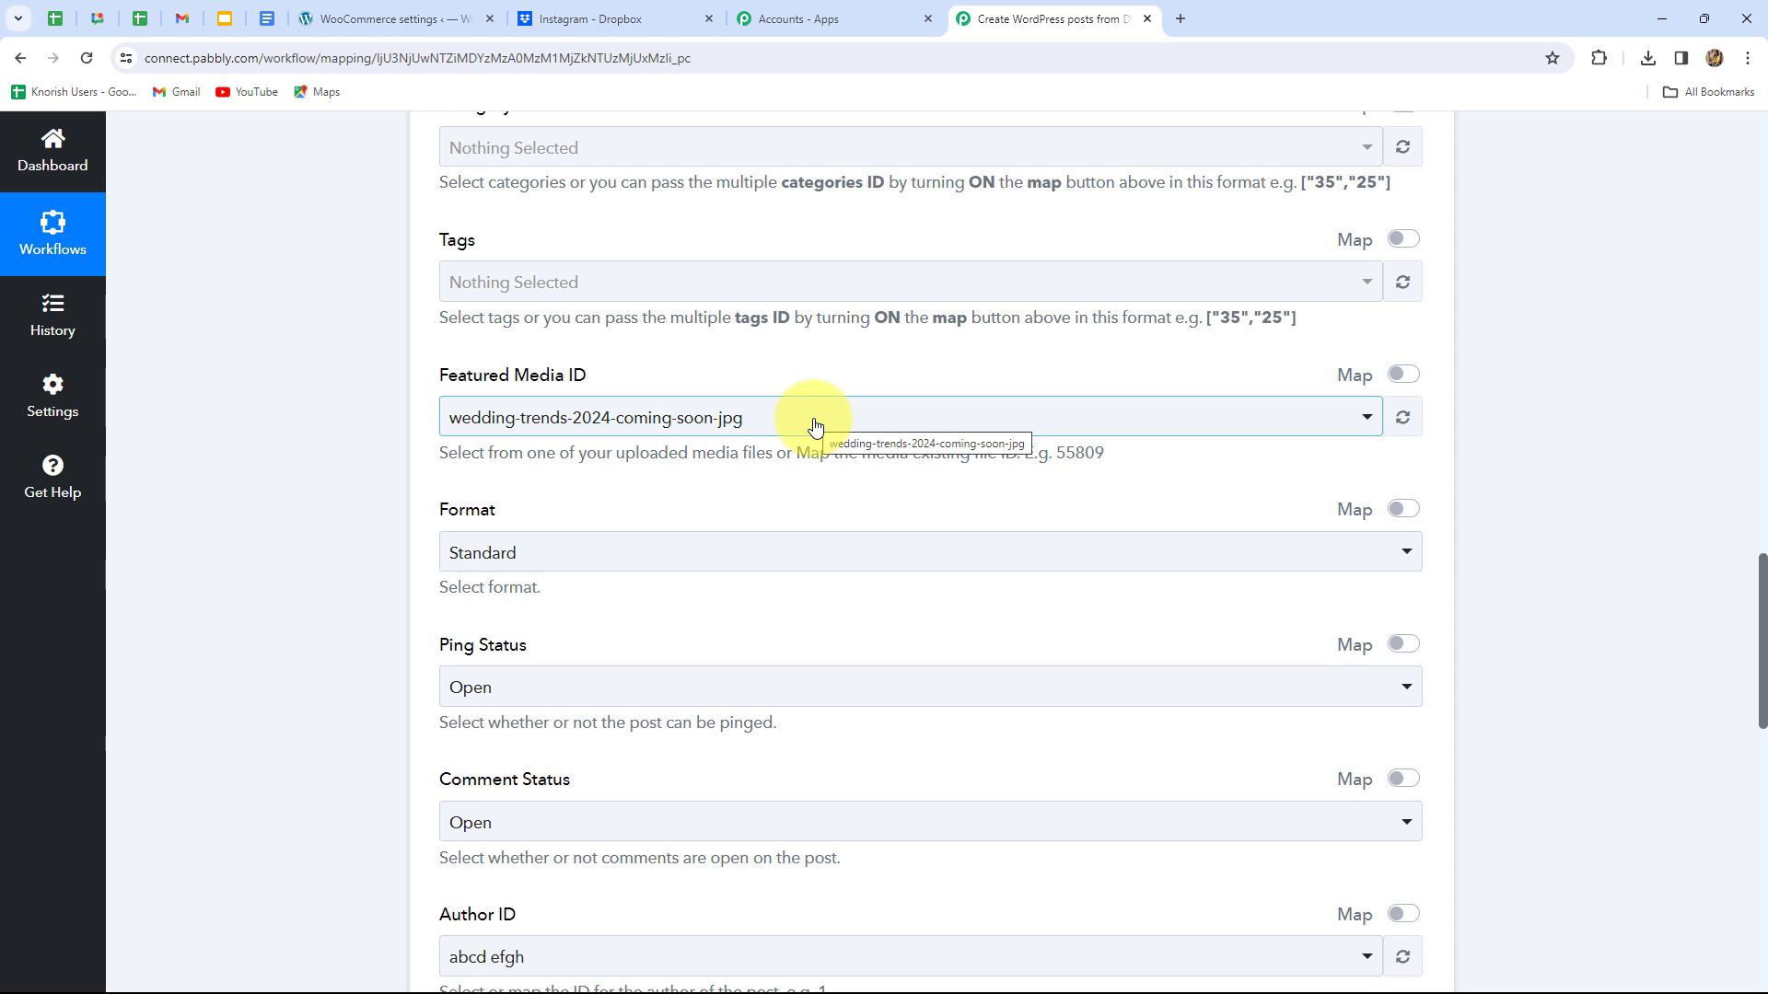
{"action": "left_click", "coordinate": [1406, 379]}
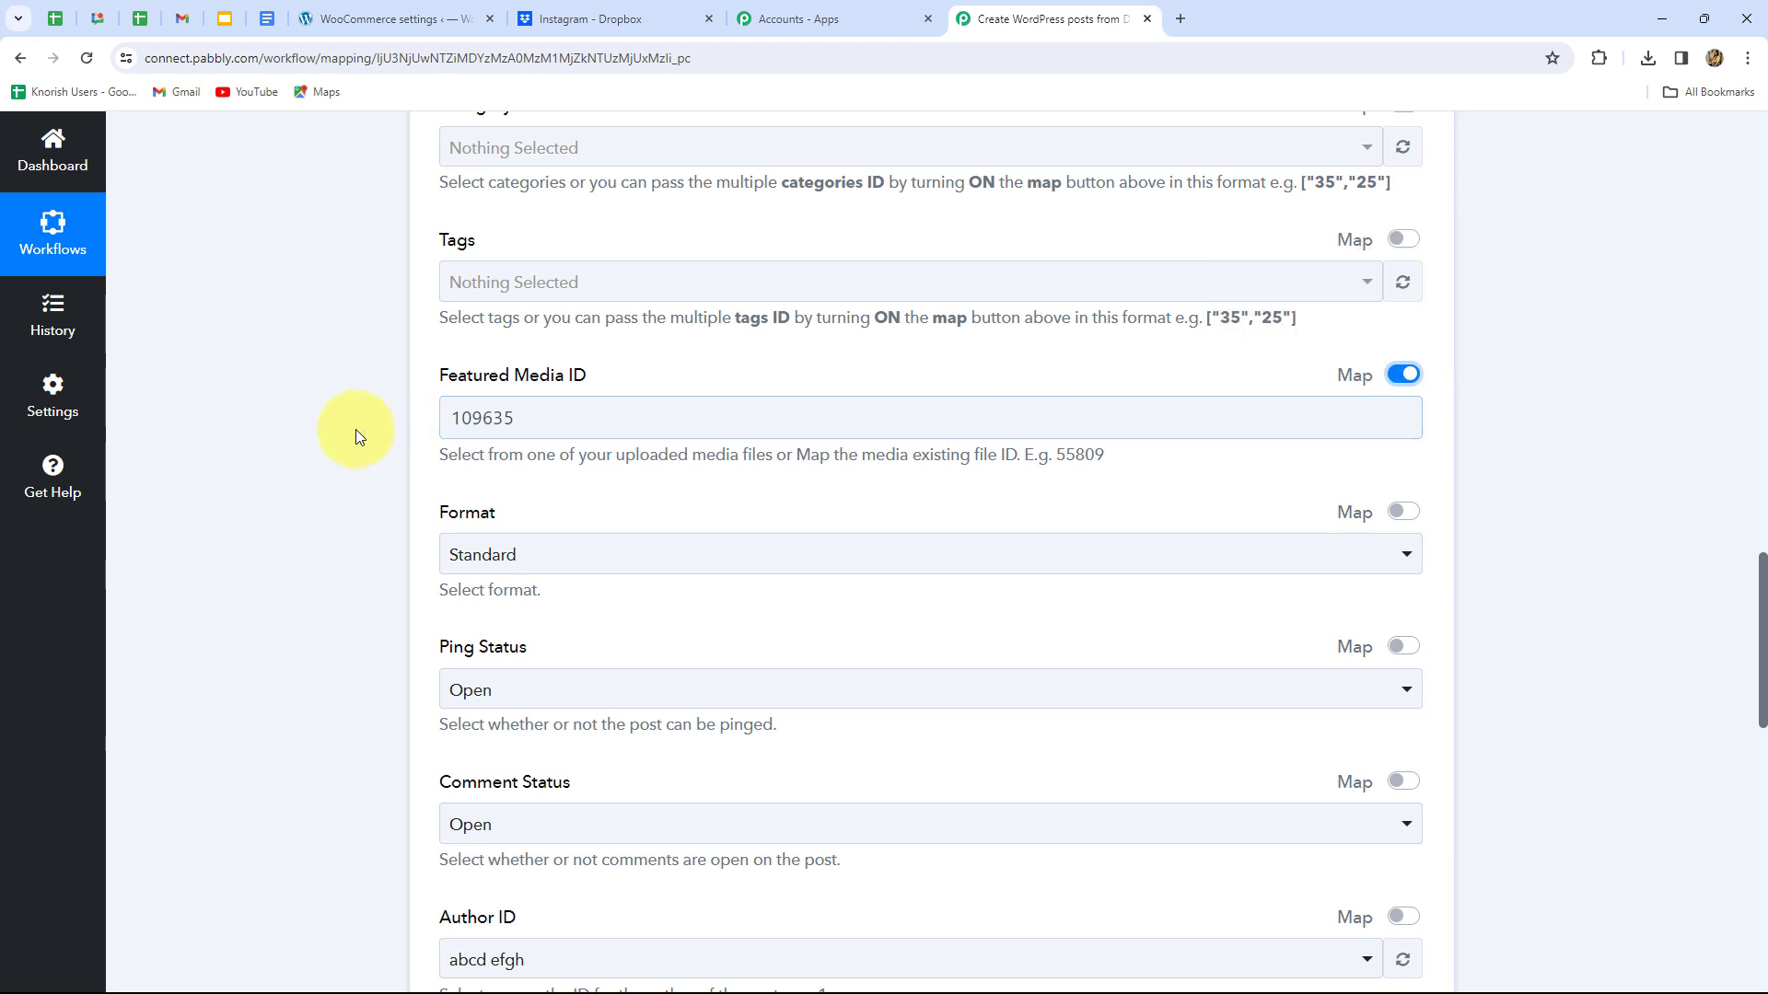
{"action": "left_click", "coordinate": [552, 421]}
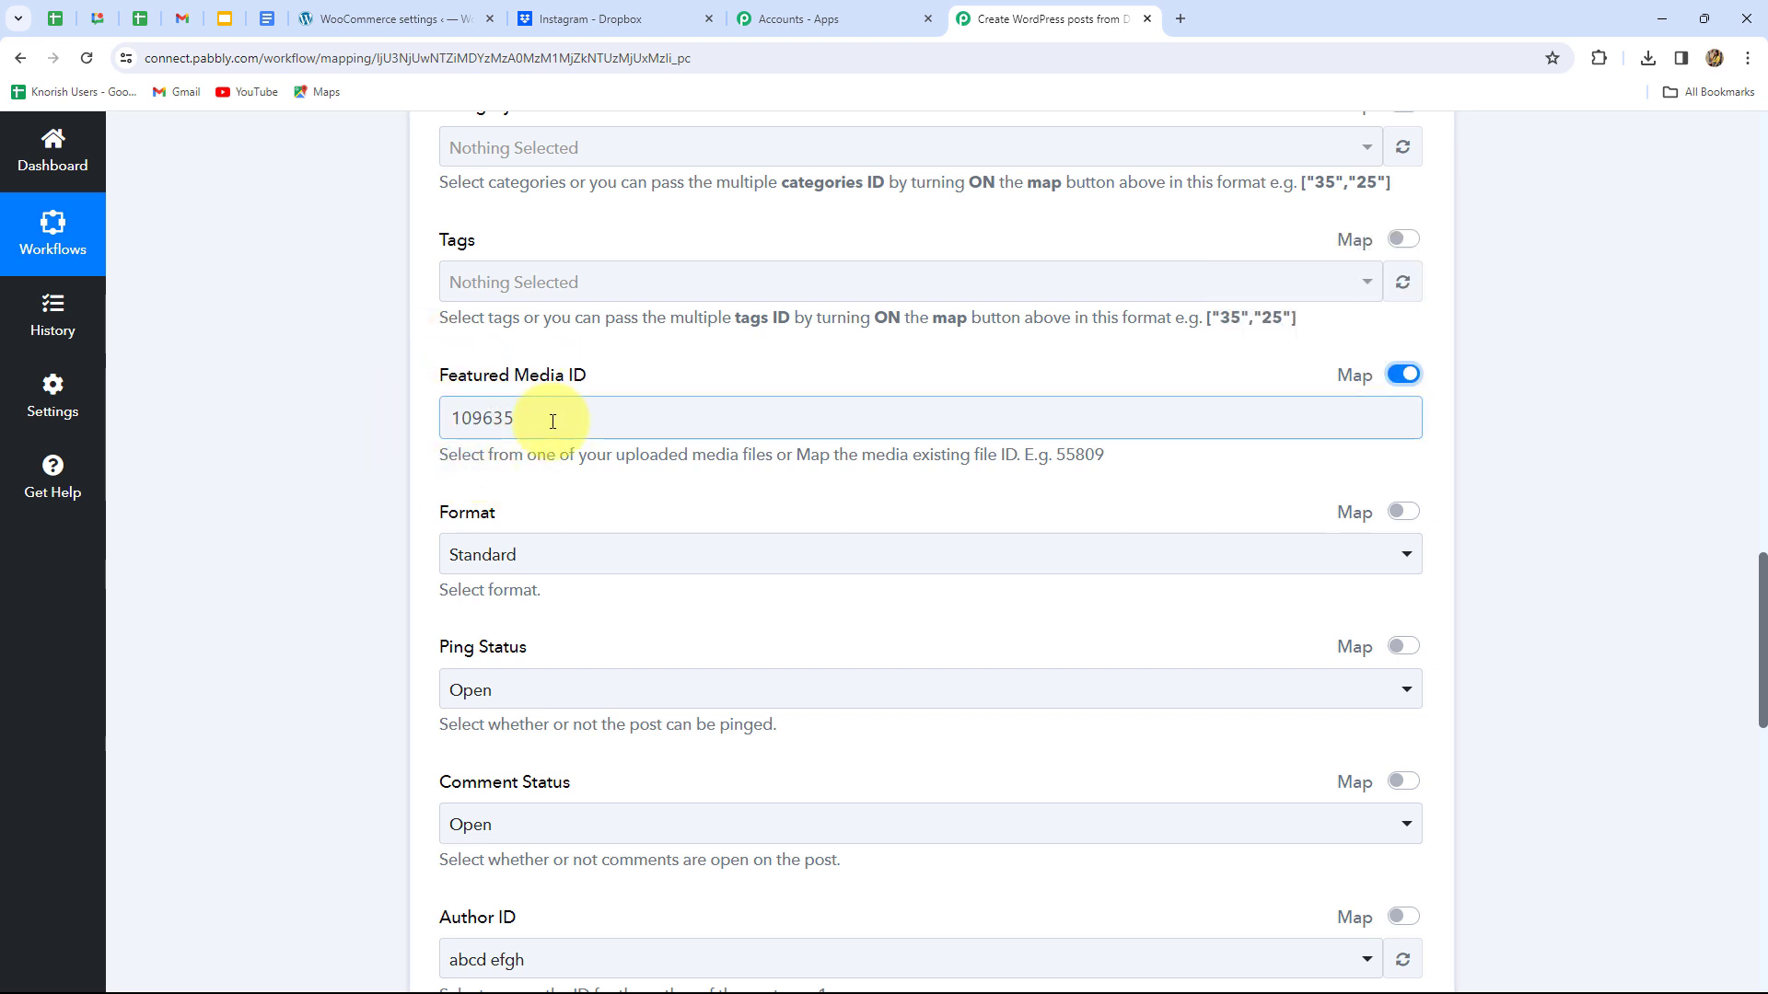
{"action": "left_click_drag", "start_coordinate": [553, 422], "coordinate": [444, 420]}
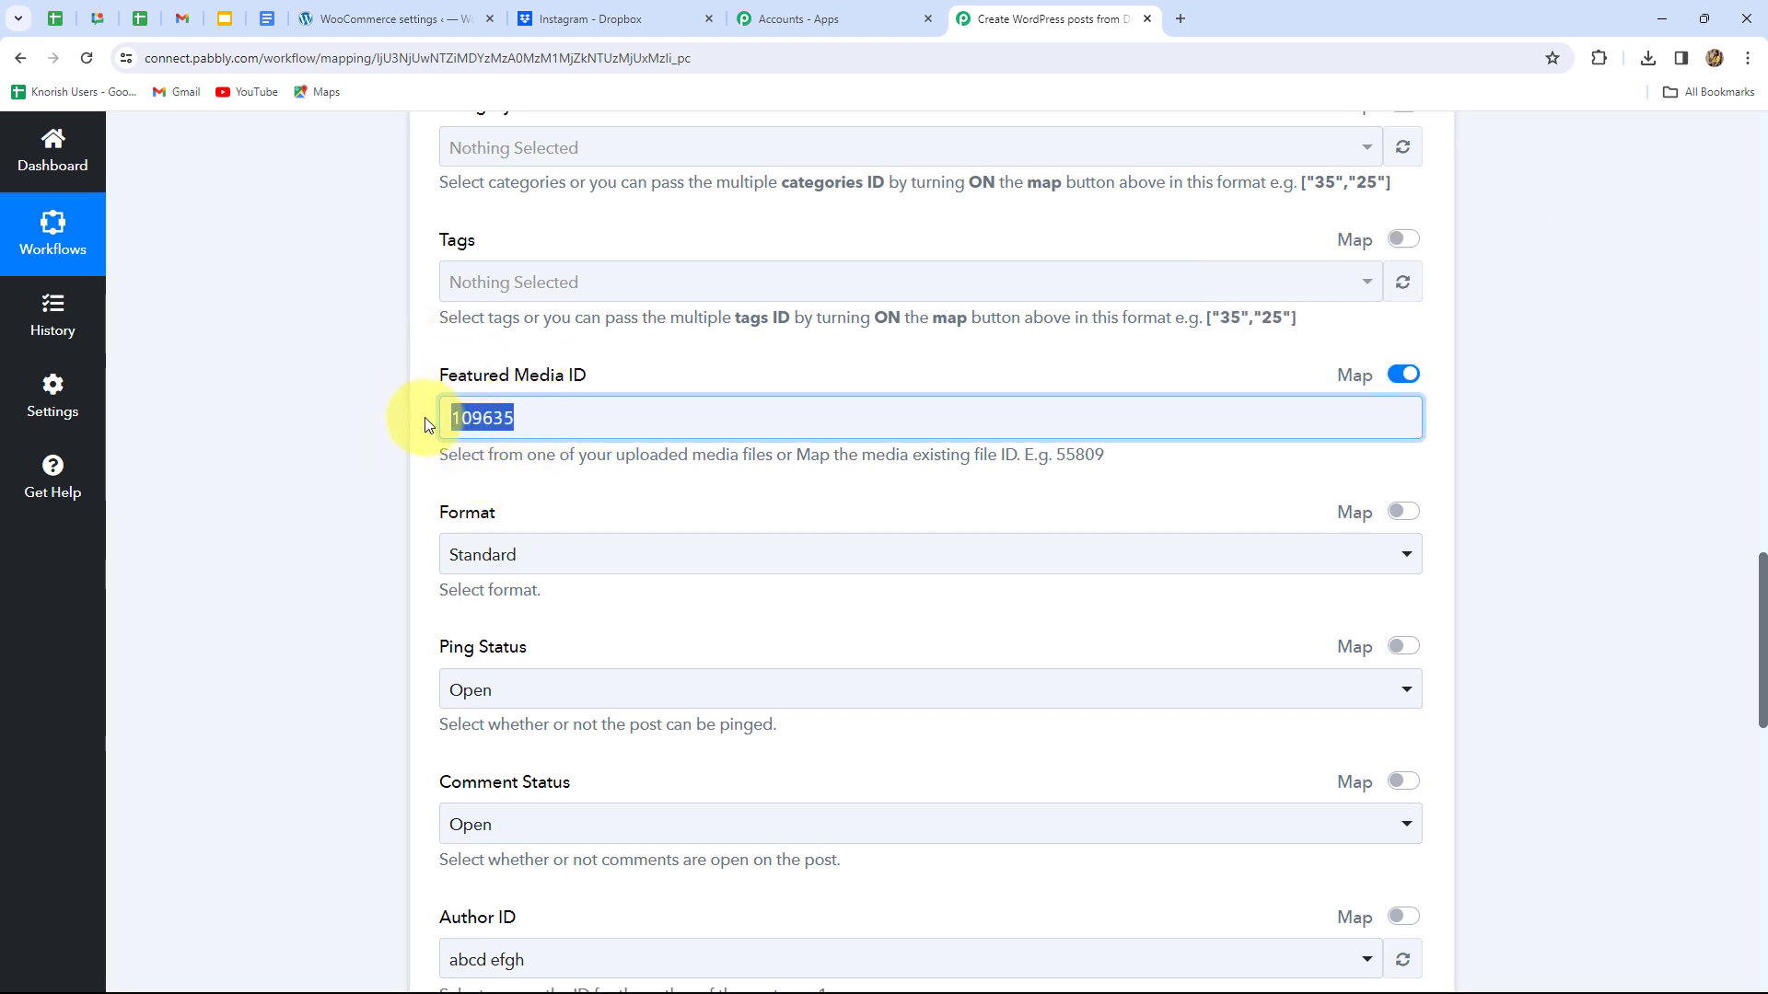
{"action": "key", "text": "BackSpace"}
Map the Featured Media ID to the Id from the WooCommerce Update a Product step.
{"action": "left_click", "coordinate": [584, 416]}
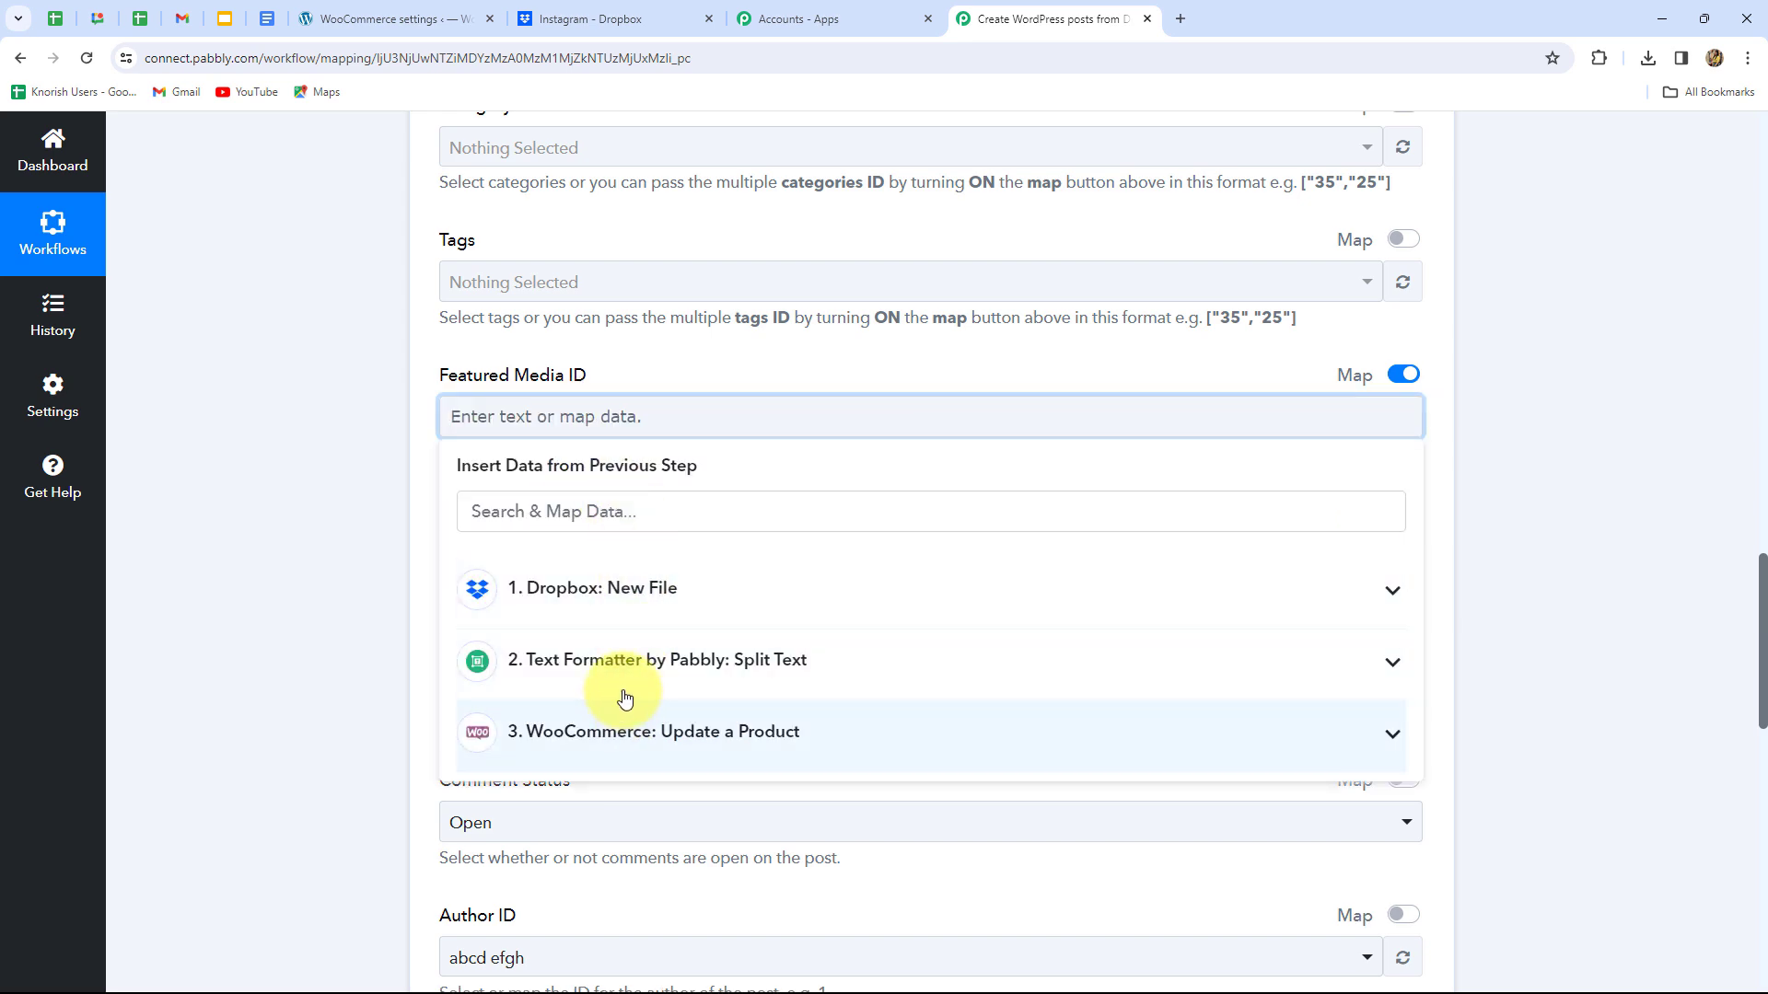
{"action": "scroll", "coordinate": [635, 644], "scroll_direction": "down", "scroll_amount": 3}
{"action": "left_click", "coordinate": [670, 465]}
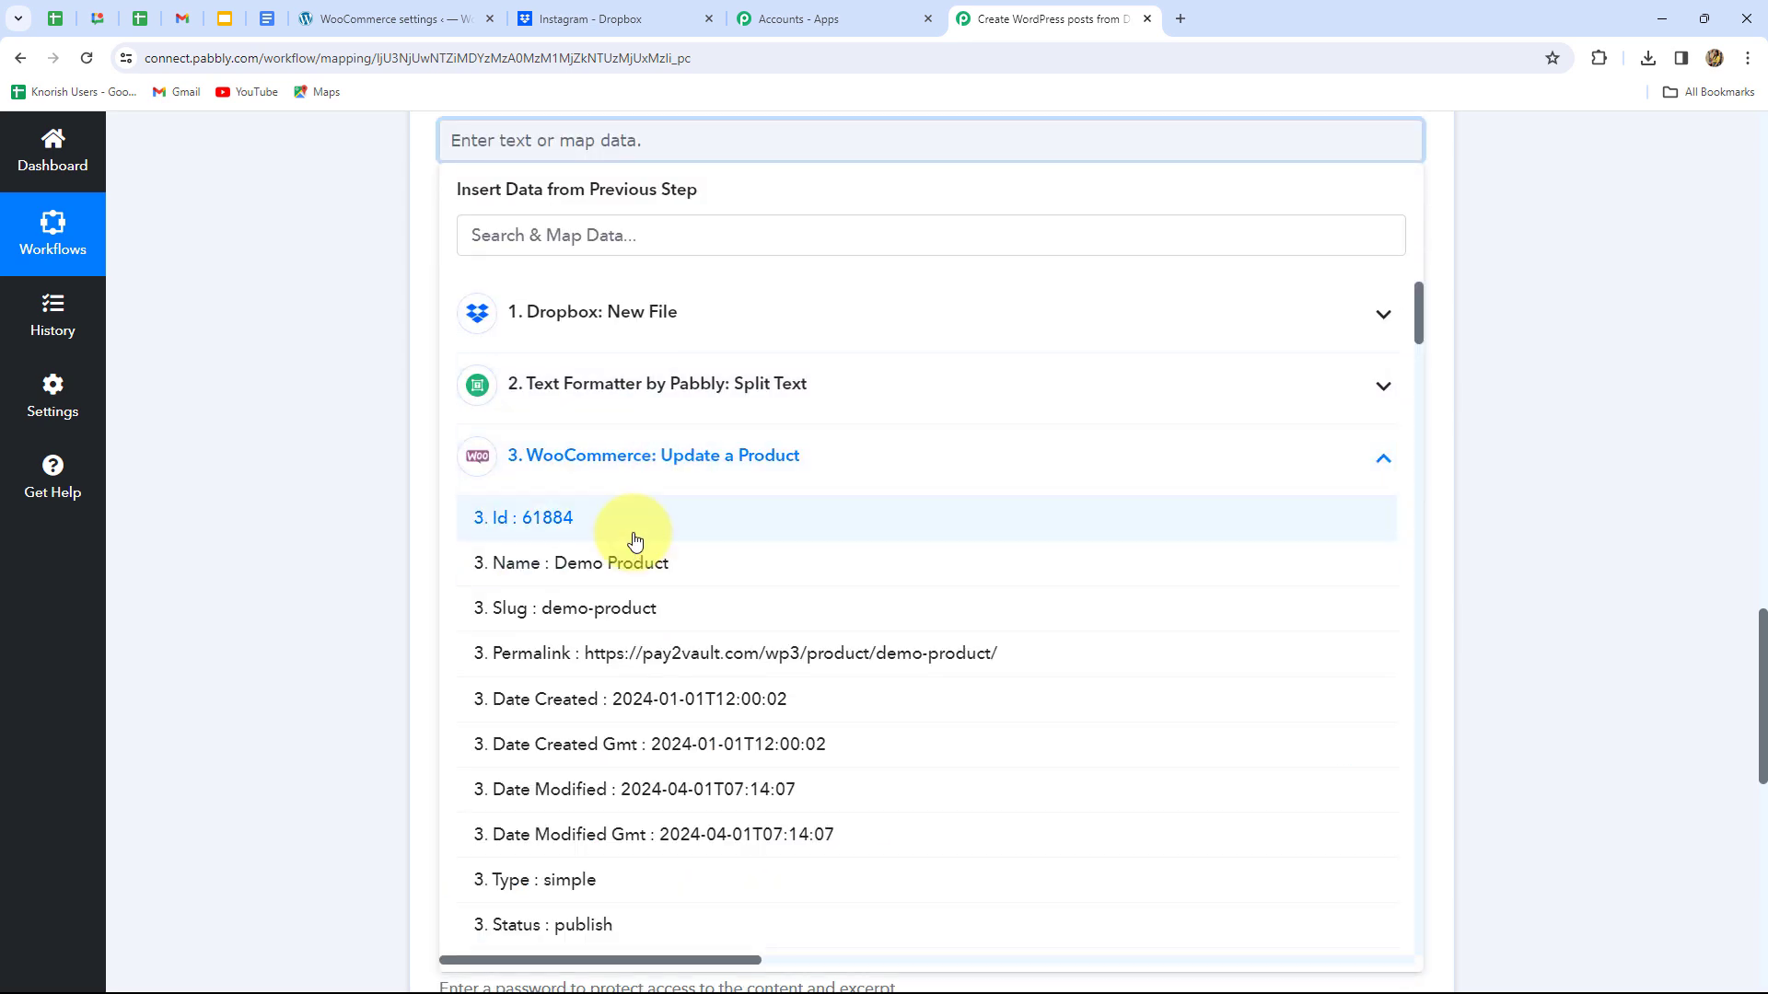
{"action": "left_click", "coordinate": [556, 527]}
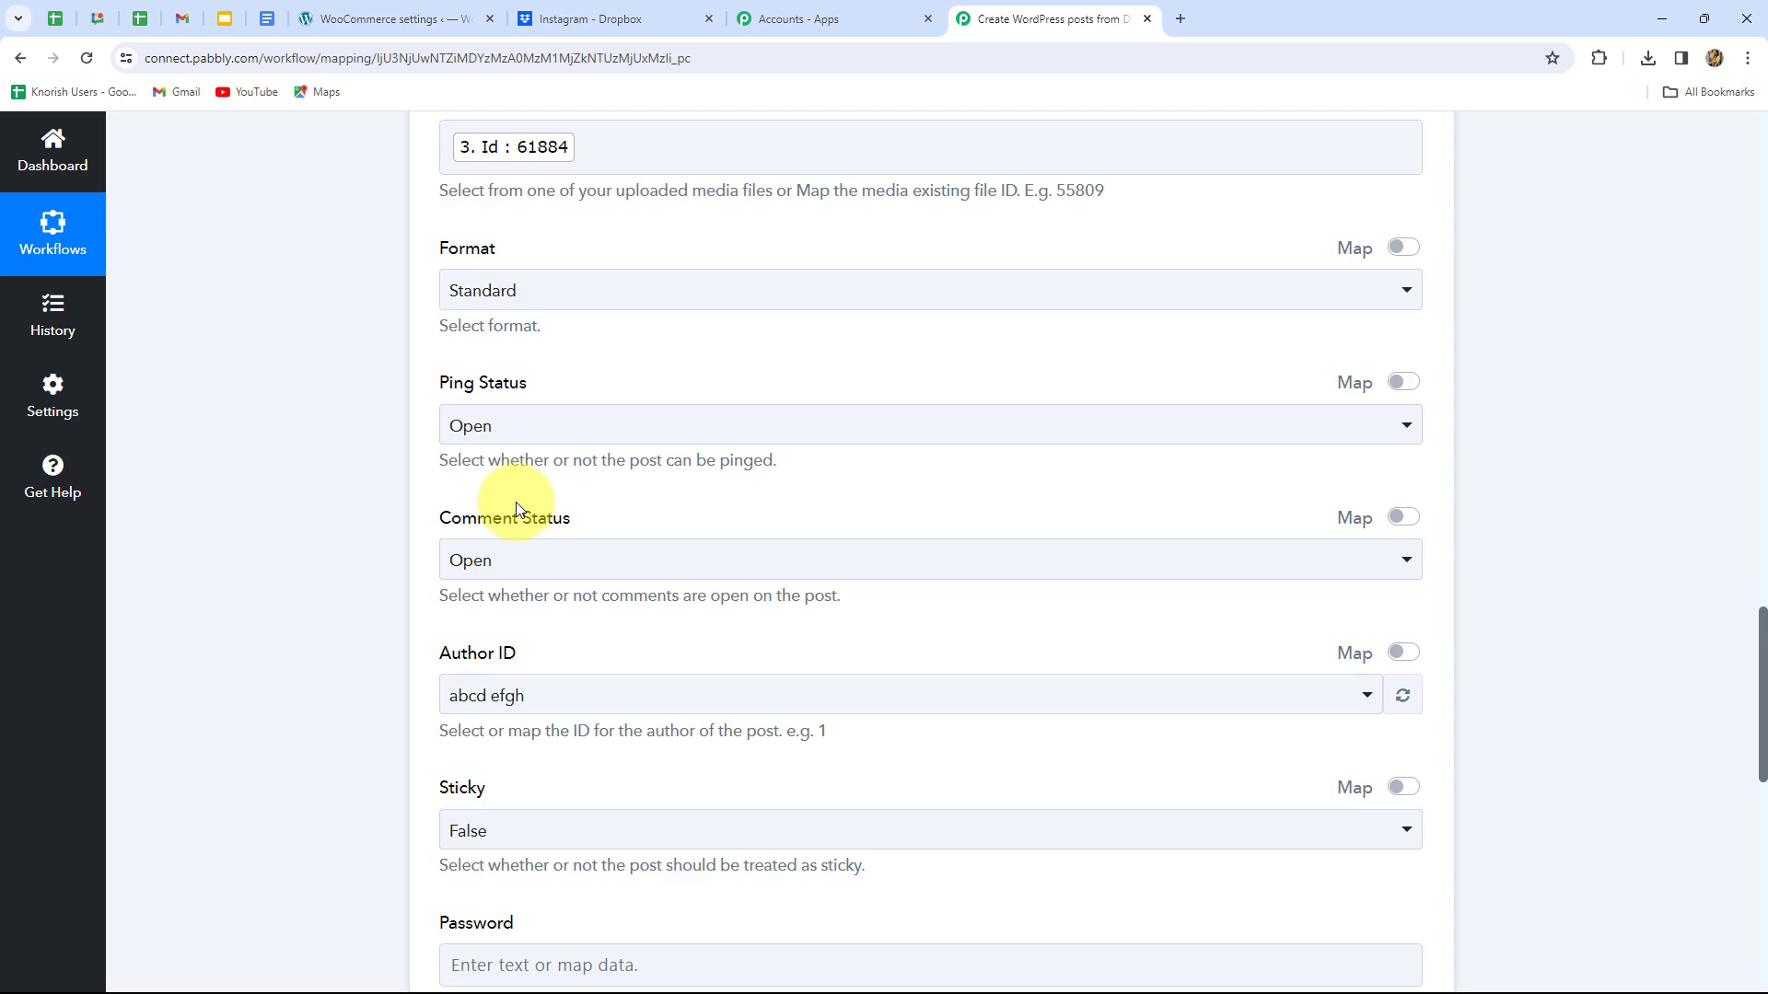
Save the WordPress Create a Post step with a test request and check the post Id in the response.
{"action": "scroll", "coordinate": [538, 508], "scroll_direction": "down", "scroll_amount": 8}
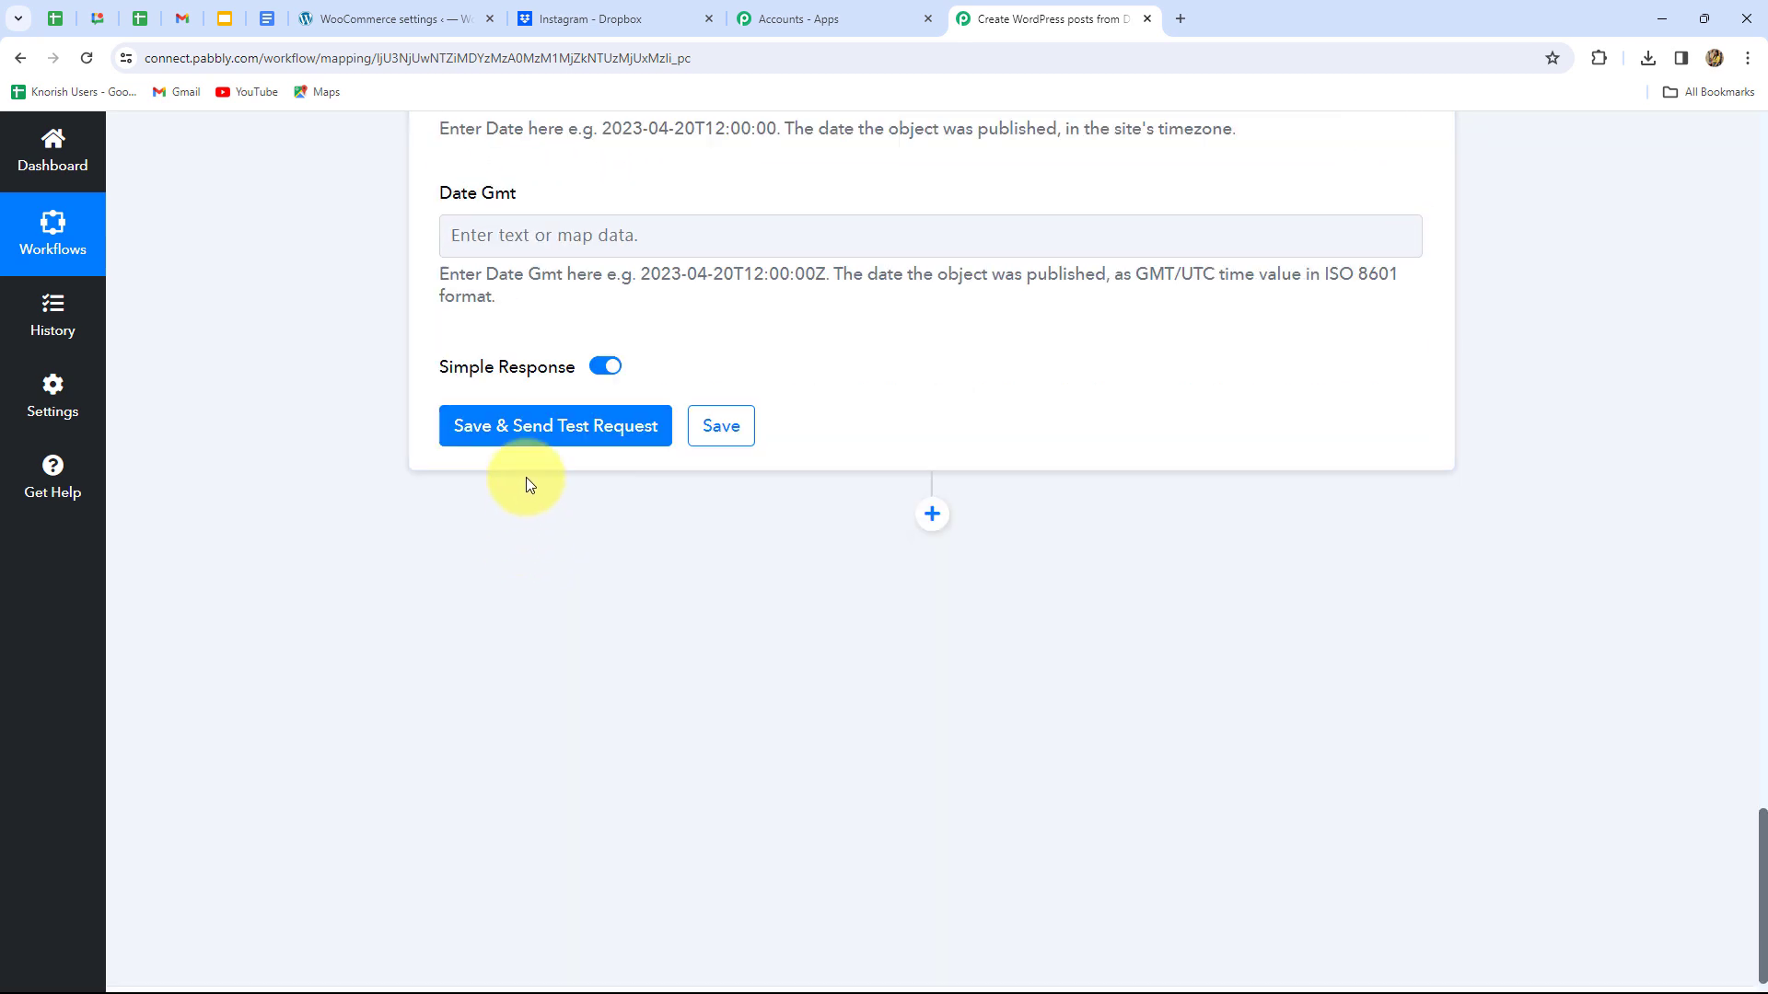
{"action": "left_click", "coordinate": [555, 425]}
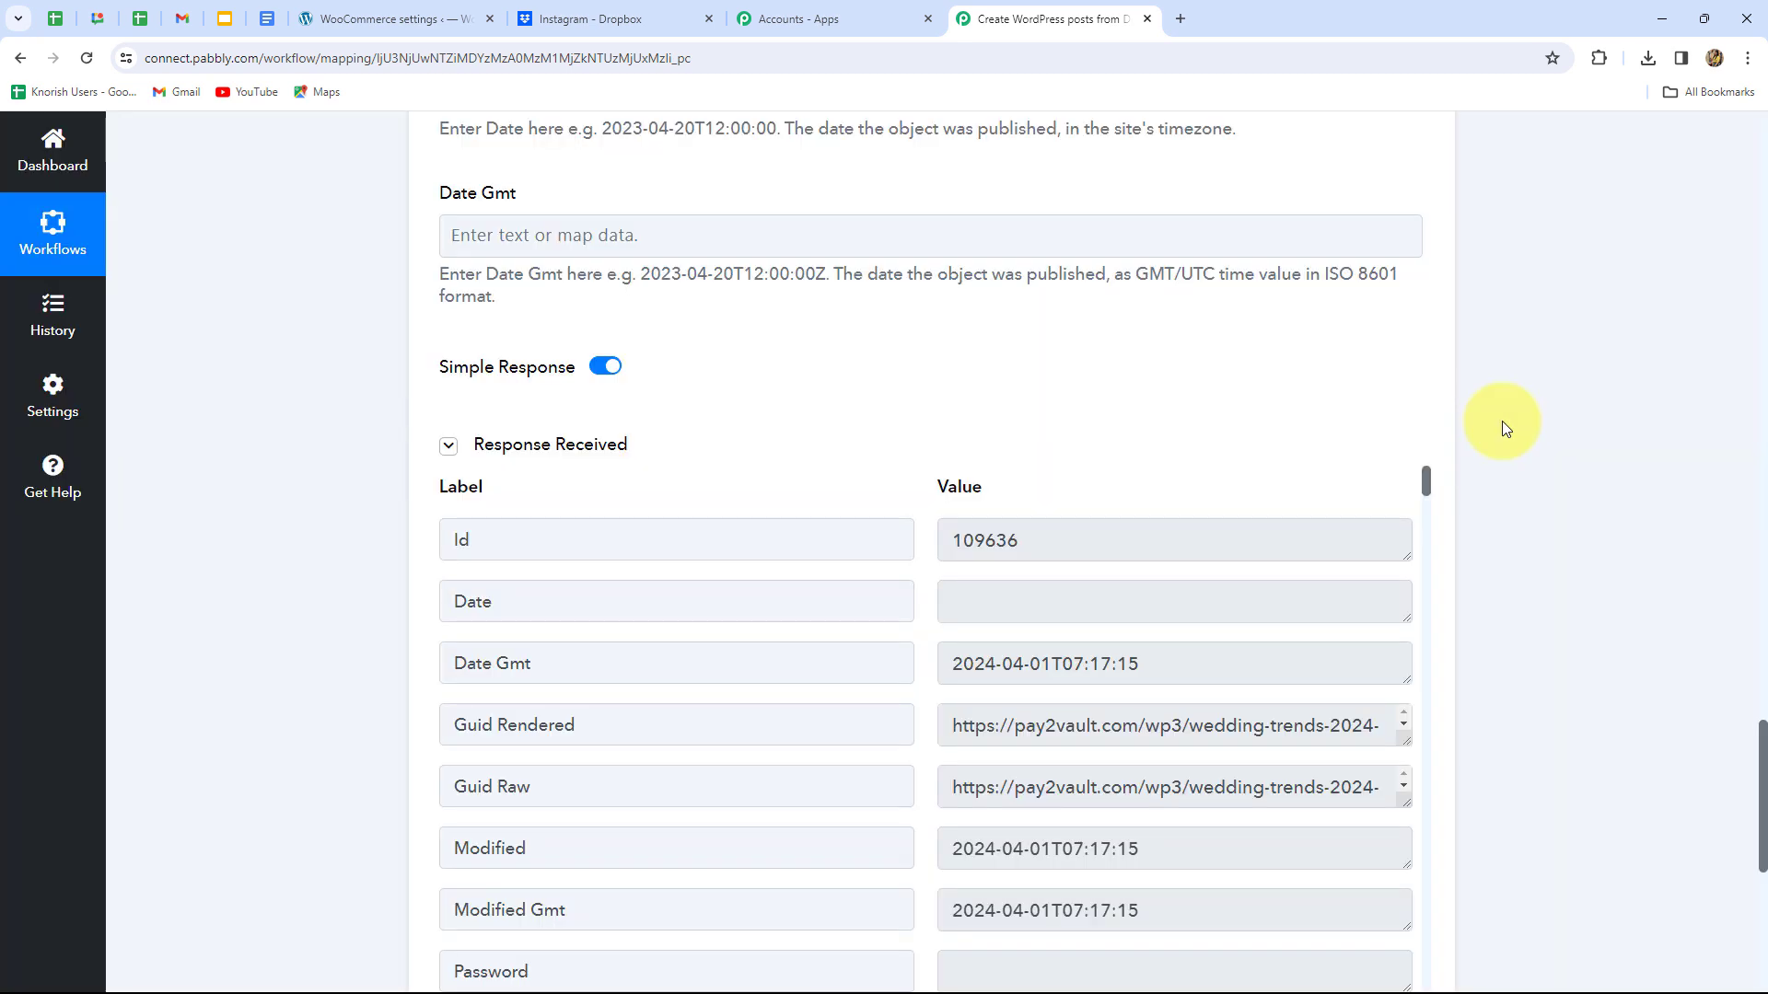
{"action": "scroll", "coordinate": [1541, 573], "scroll_direction": "down", "scroll_amount": 3}
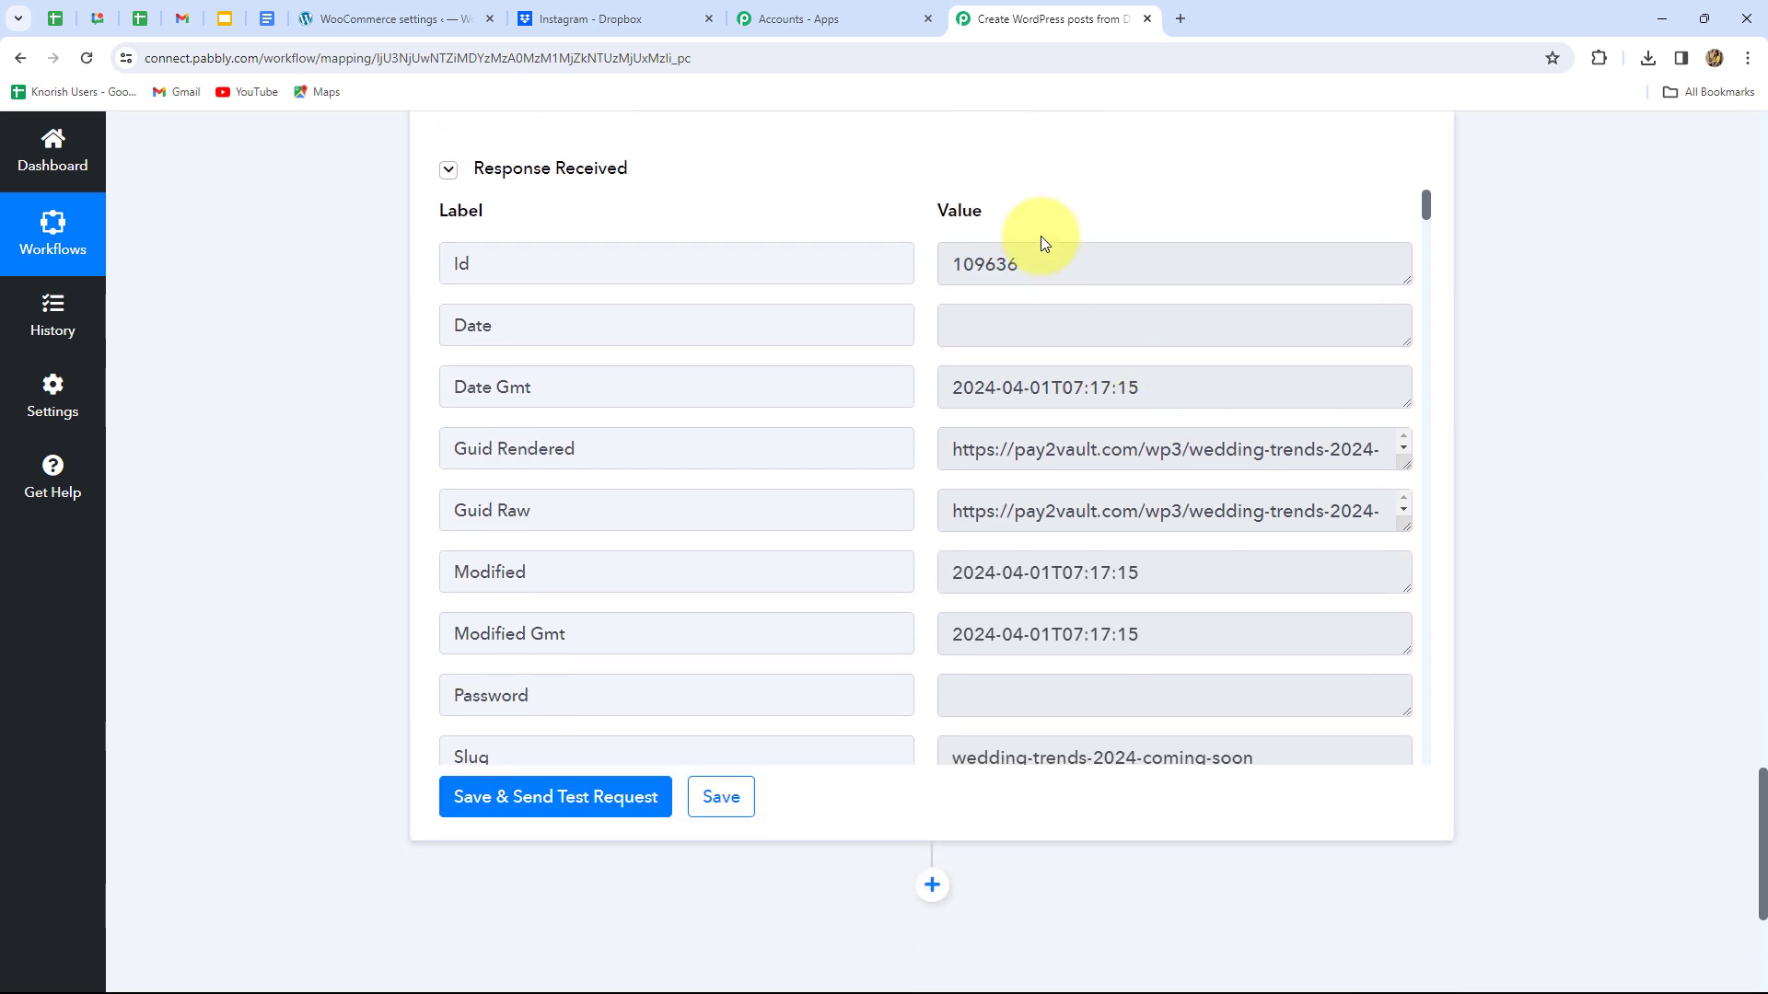
{"action": "left_click_drag", "start_coordinate": [1037, 262], "coordinate": [893, 273]}
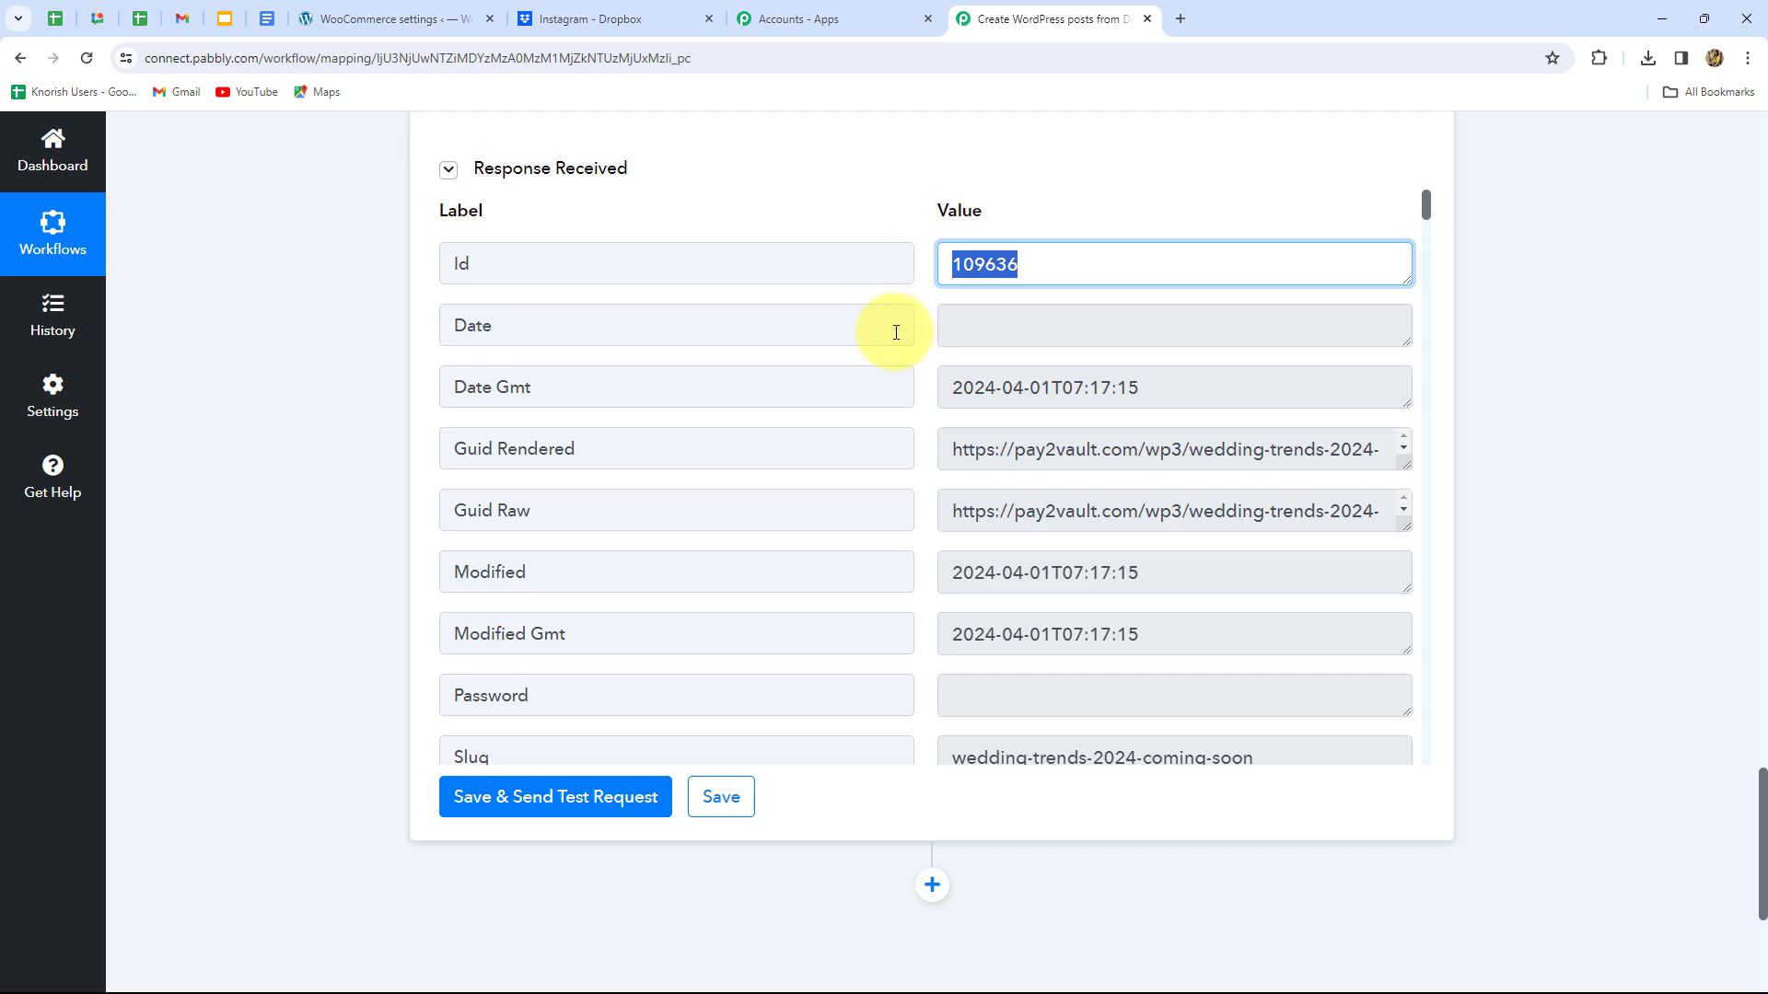
Switch to the WordPress admin and look for the newly created post in the list of all posts.
{"action": "left_click", "coordinate": [362, 23]}
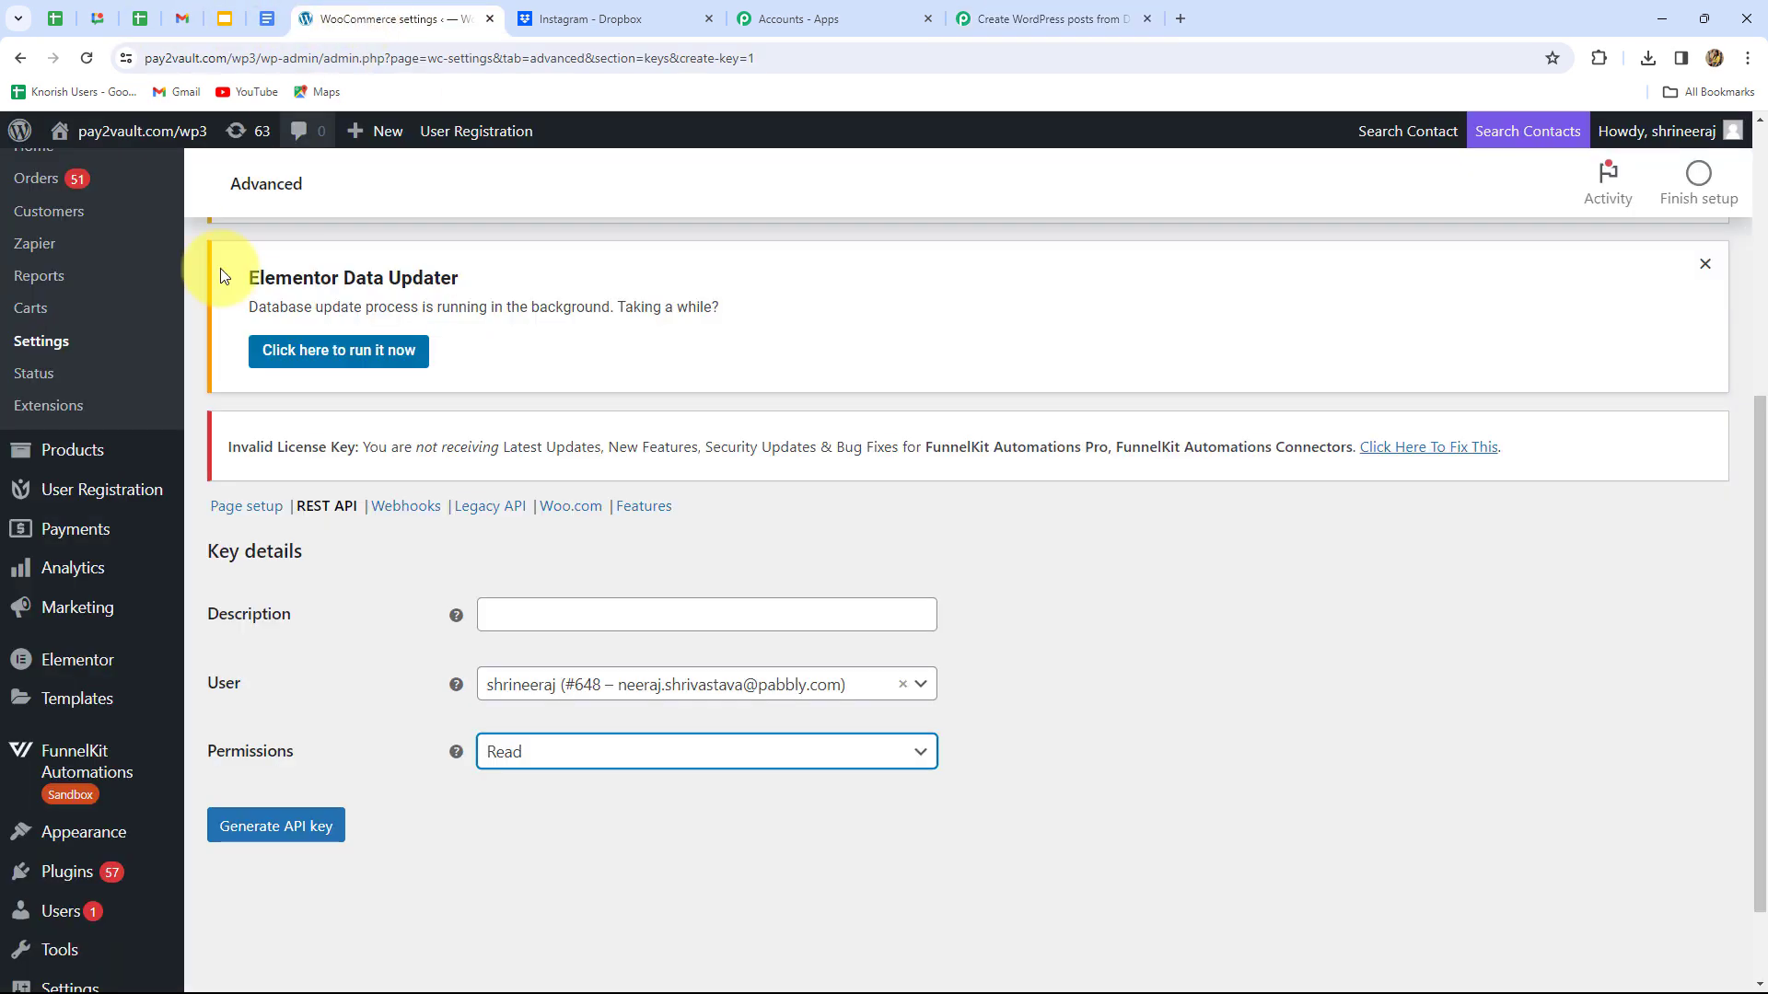
{"action": "scroll", "coordinate": [217, 268], "scroll_direction": "up", "scroll_amount": 5}
{"action": "mouse_move", "coordinate": [59, 320]}
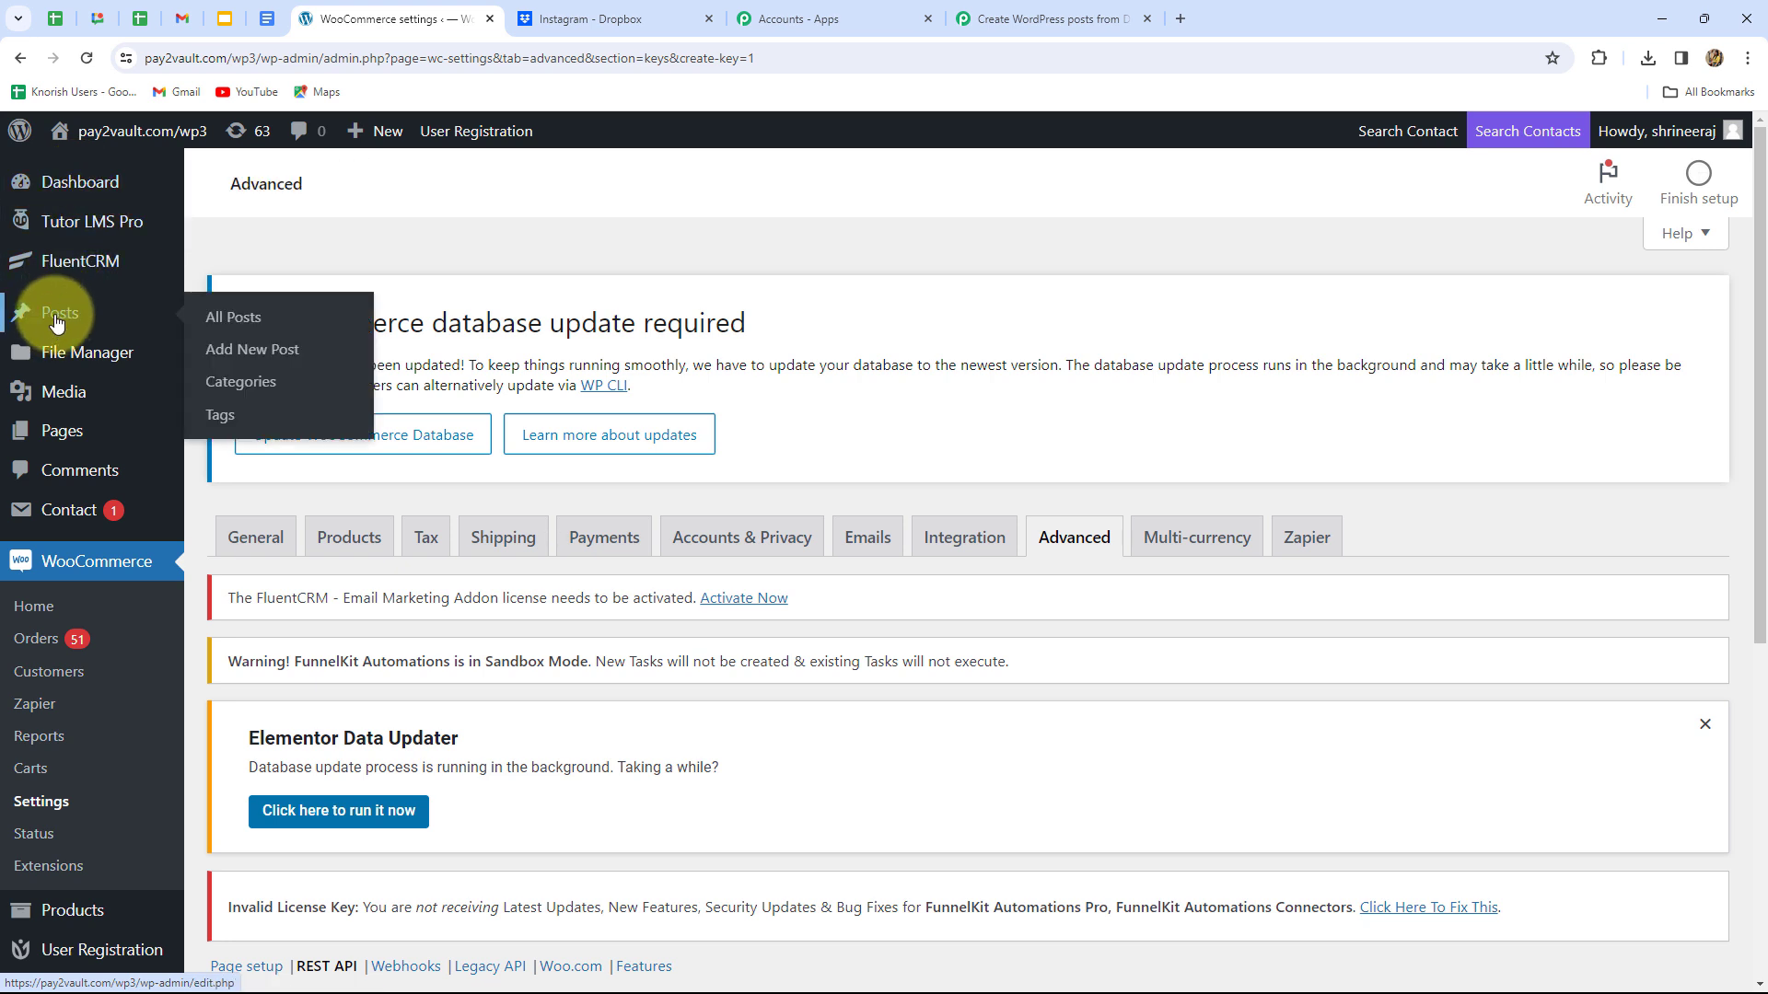
{"action": "left_click", "coordinate": [232, 320]}
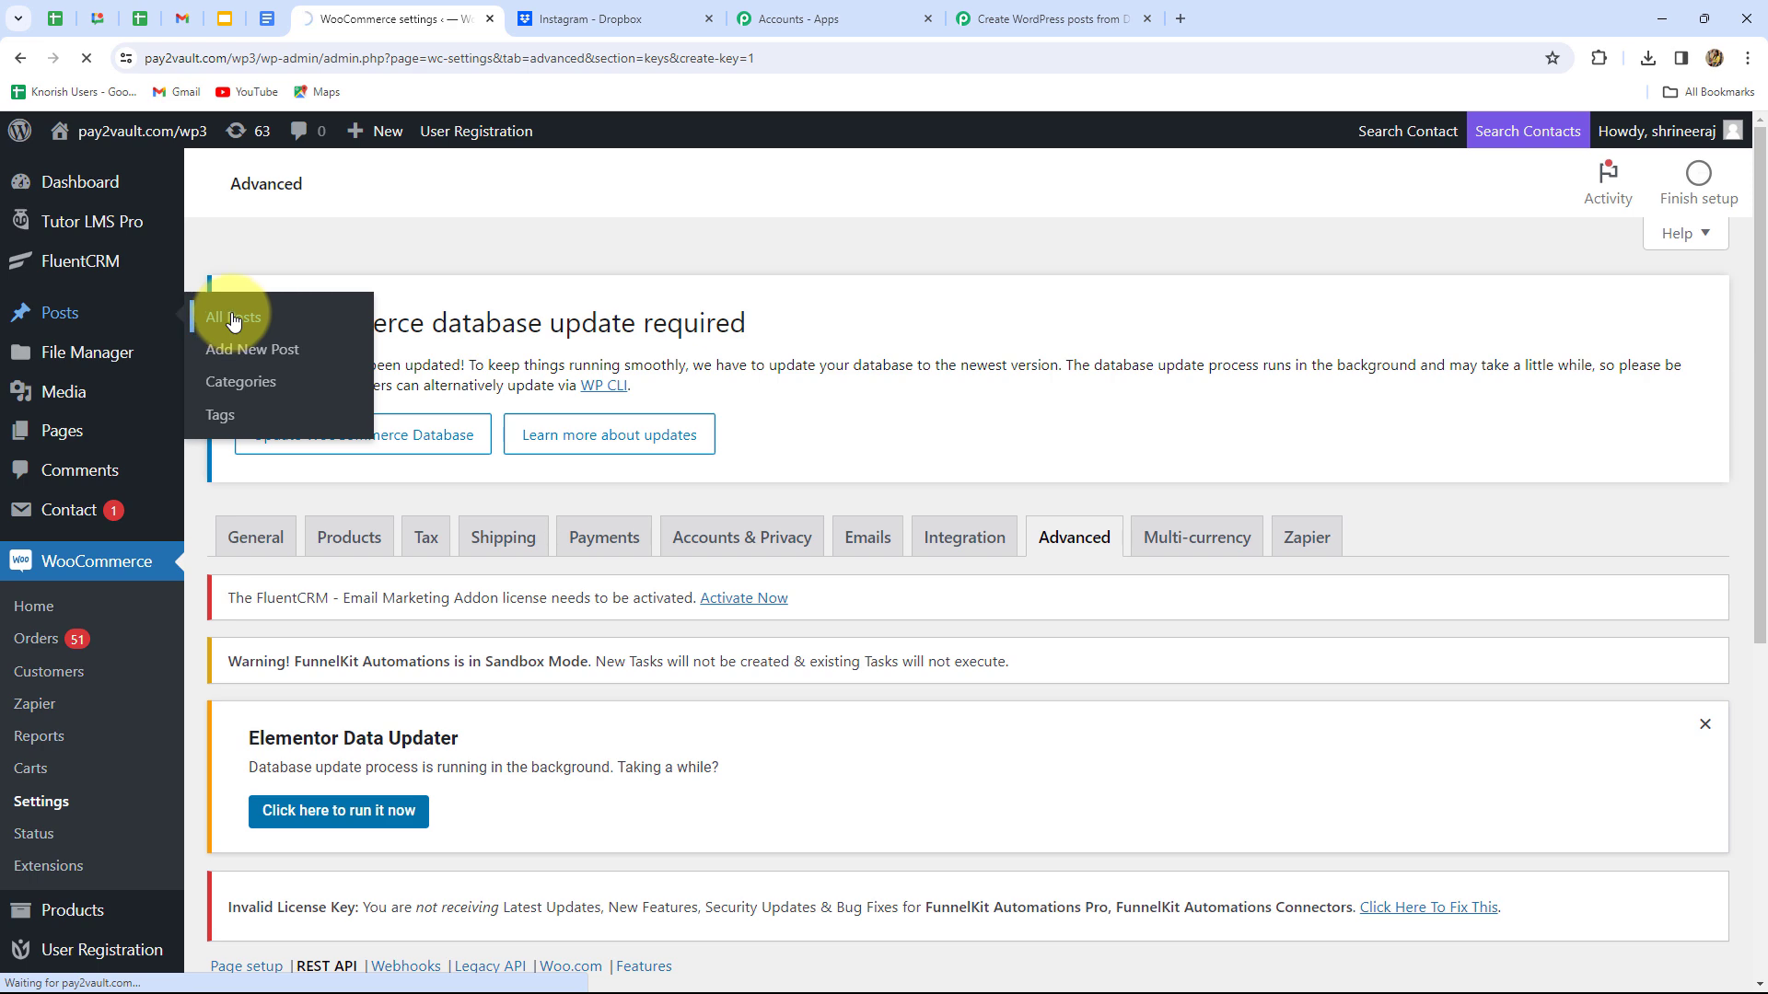
{"action": "scroll", "coordinate": [320, 585], "scroll_direction": "down", "scroll_amount": 3}
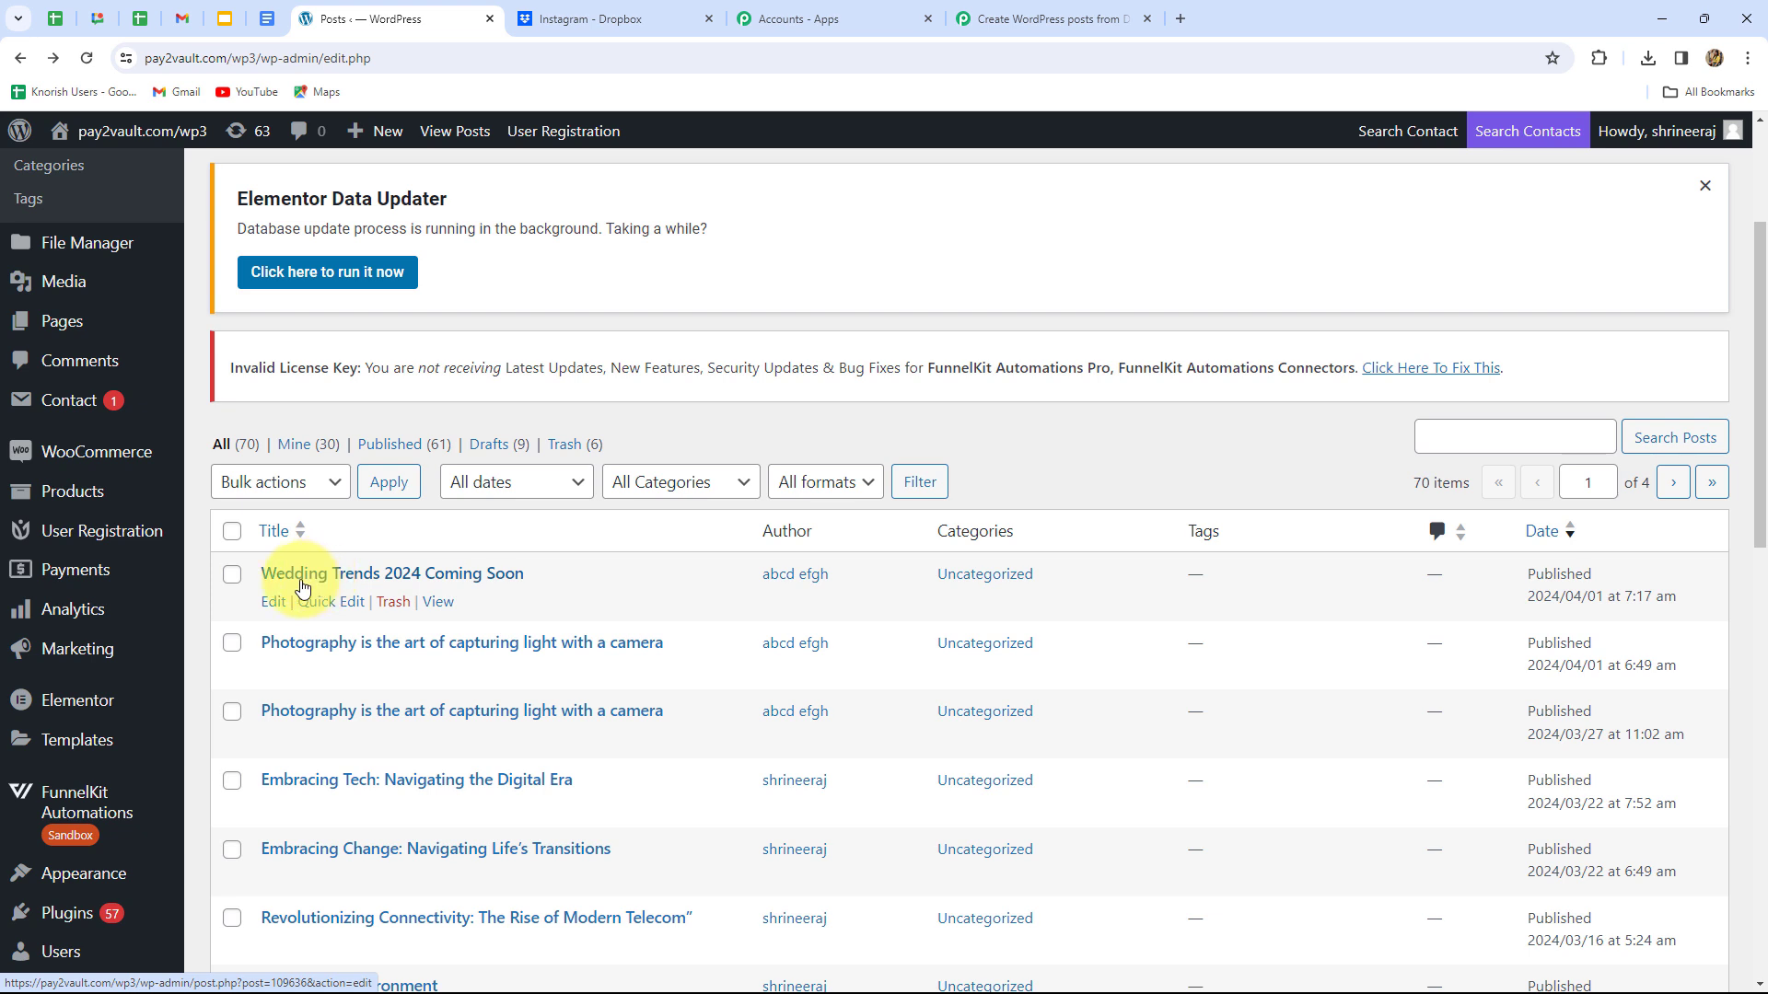
Open the Wedding Trends 2024 Coming Soon post and compare its featured image with Wedding Trends 2024 Coming Soon.jpg in Dropbox.
{"action": "left_click", "coordinate": [465, 575]}
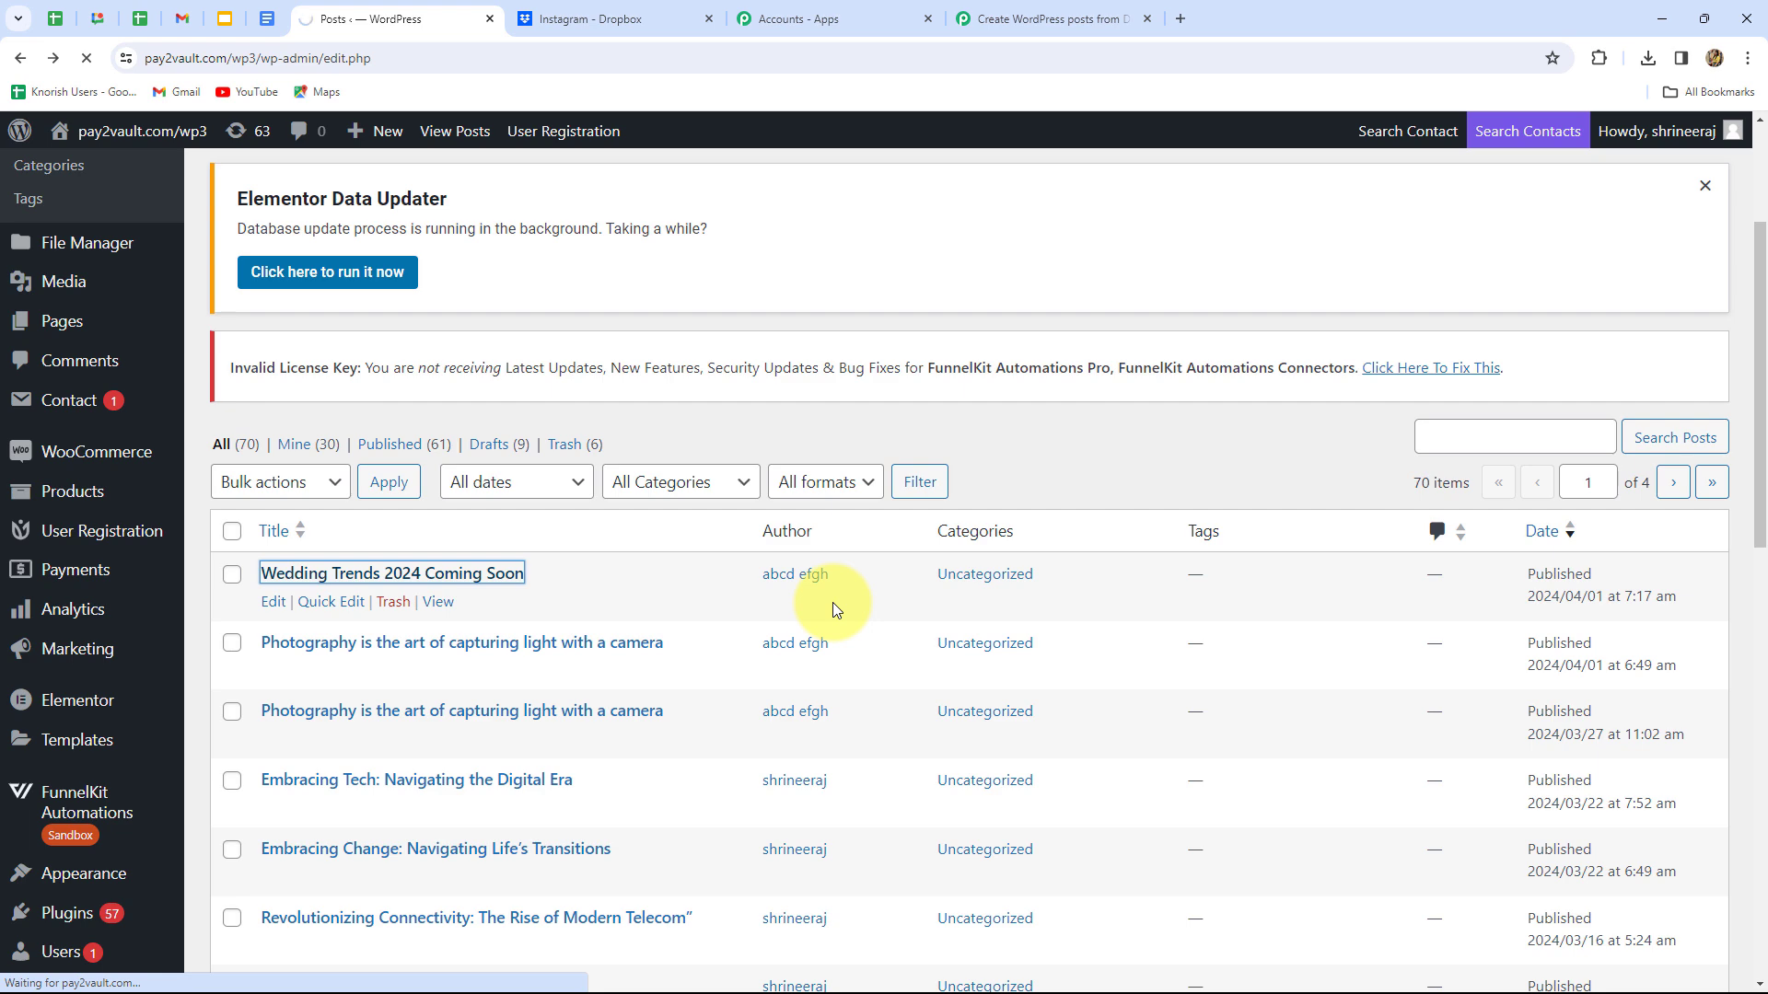
{"action": "scroll", "coordinate": [1079, 665], "scroll_direction": "down", "scroll_amount": 15}
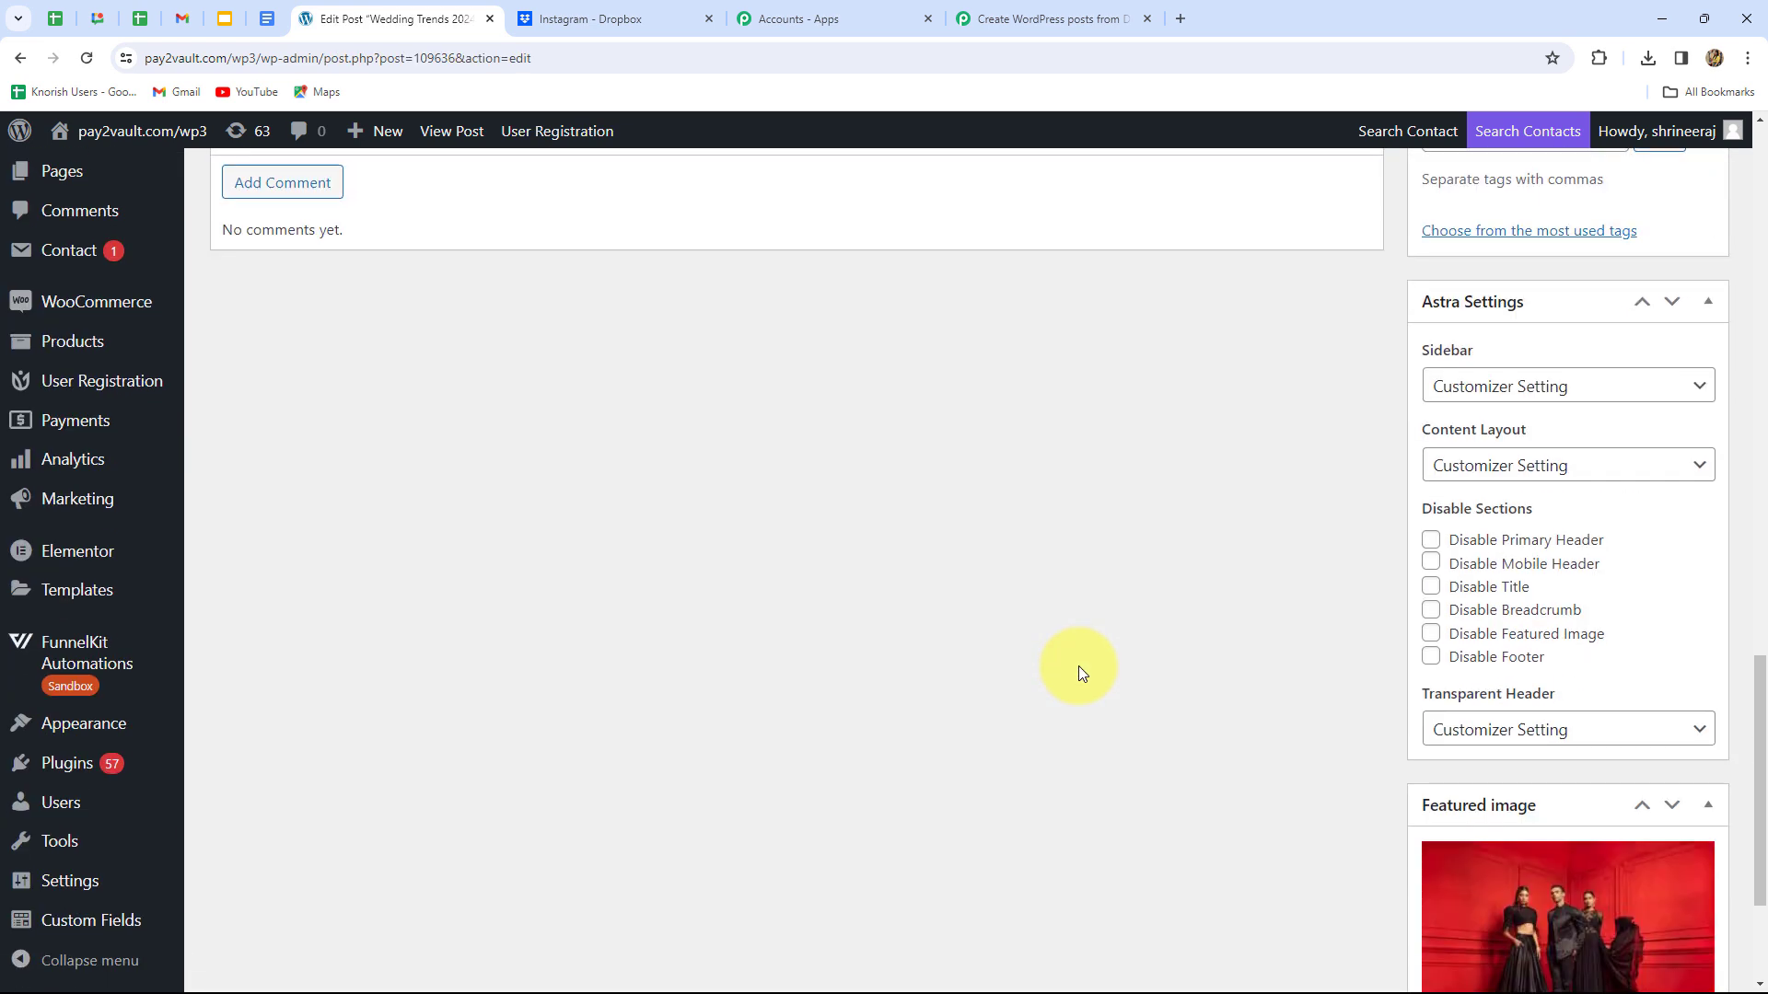
{"action": "scroll", "coordinate": [1079, 666], "scroll_direction": "down", "scroll_amount": 3}
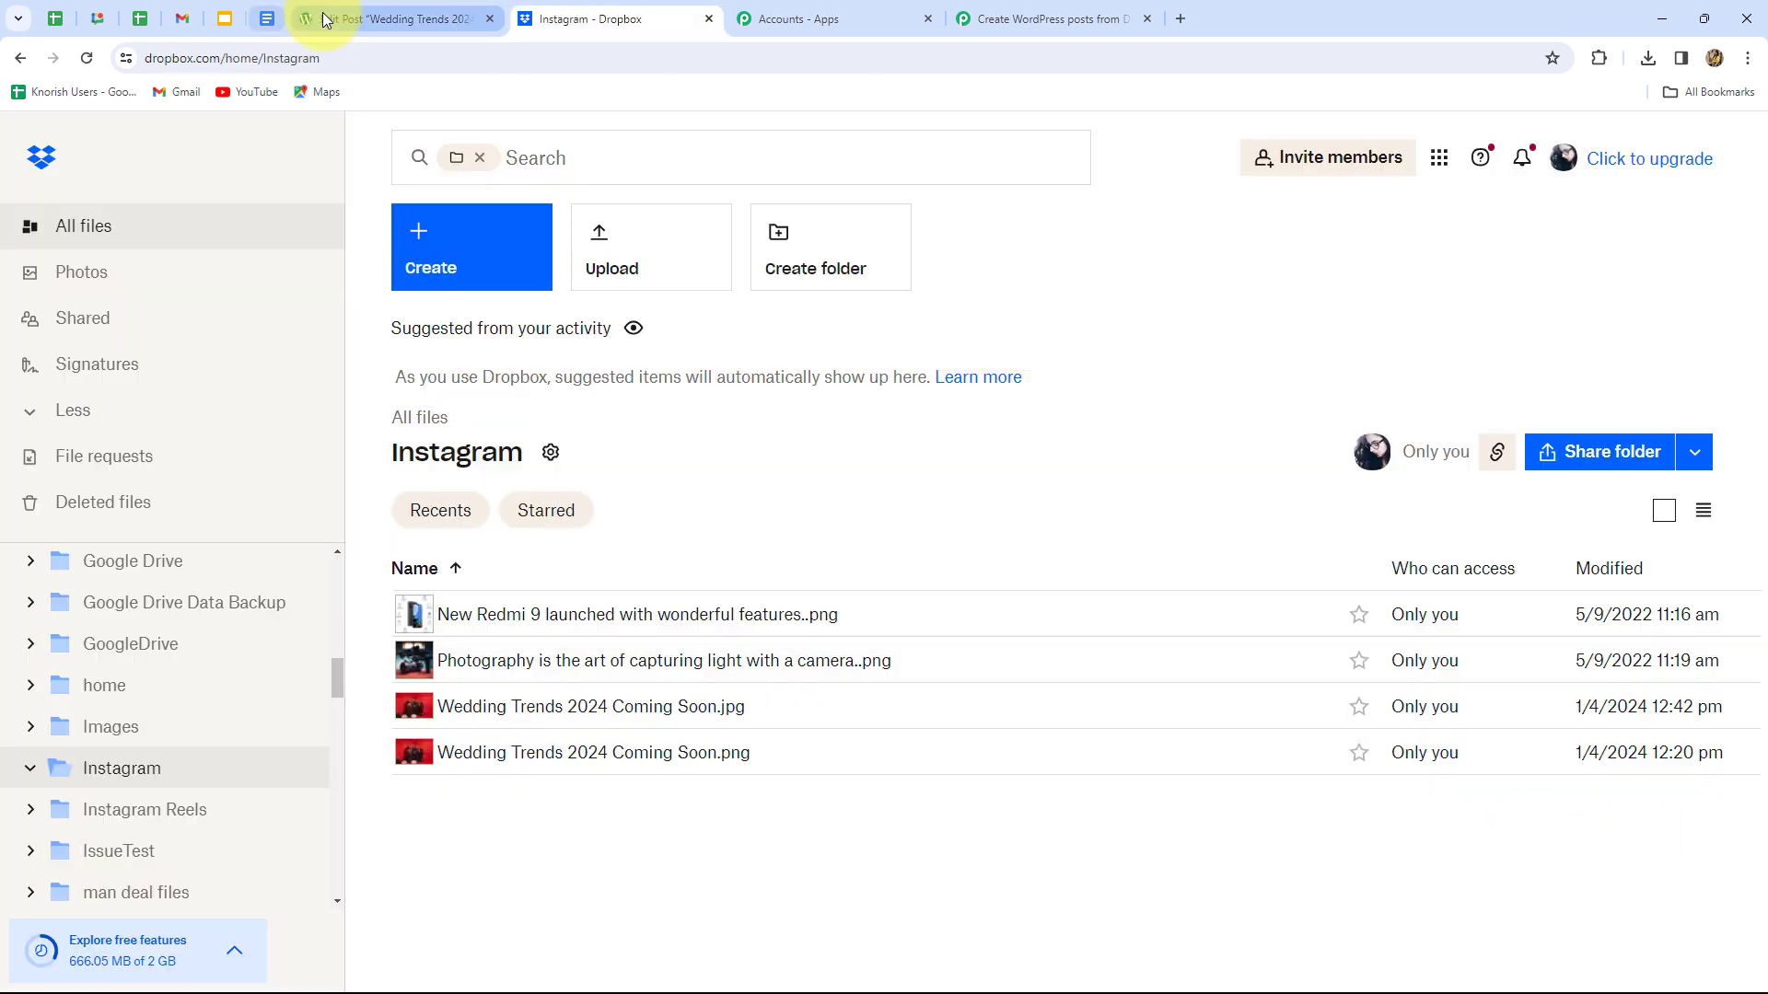
{"action": "left_click", "coordinate": [324, 19]}
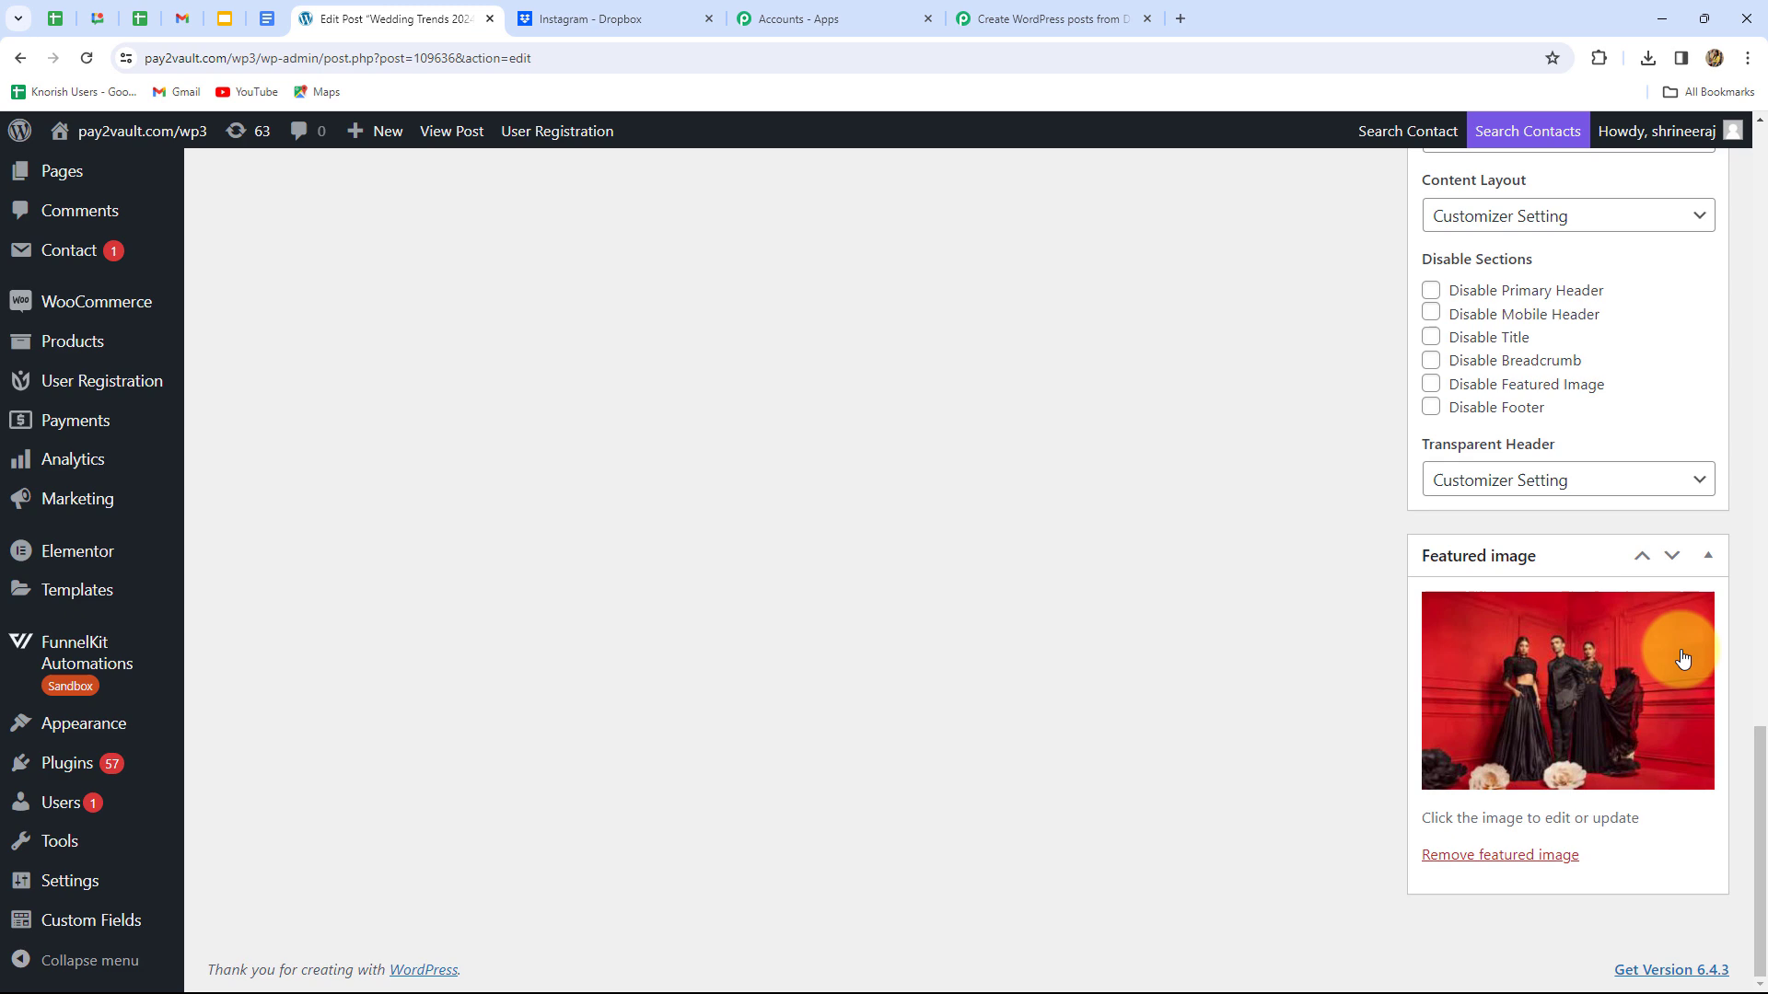
{"action": "left_click", "coordinate": [637, 20]}
{"action": "left_click", "coordinate": [722, 707]}
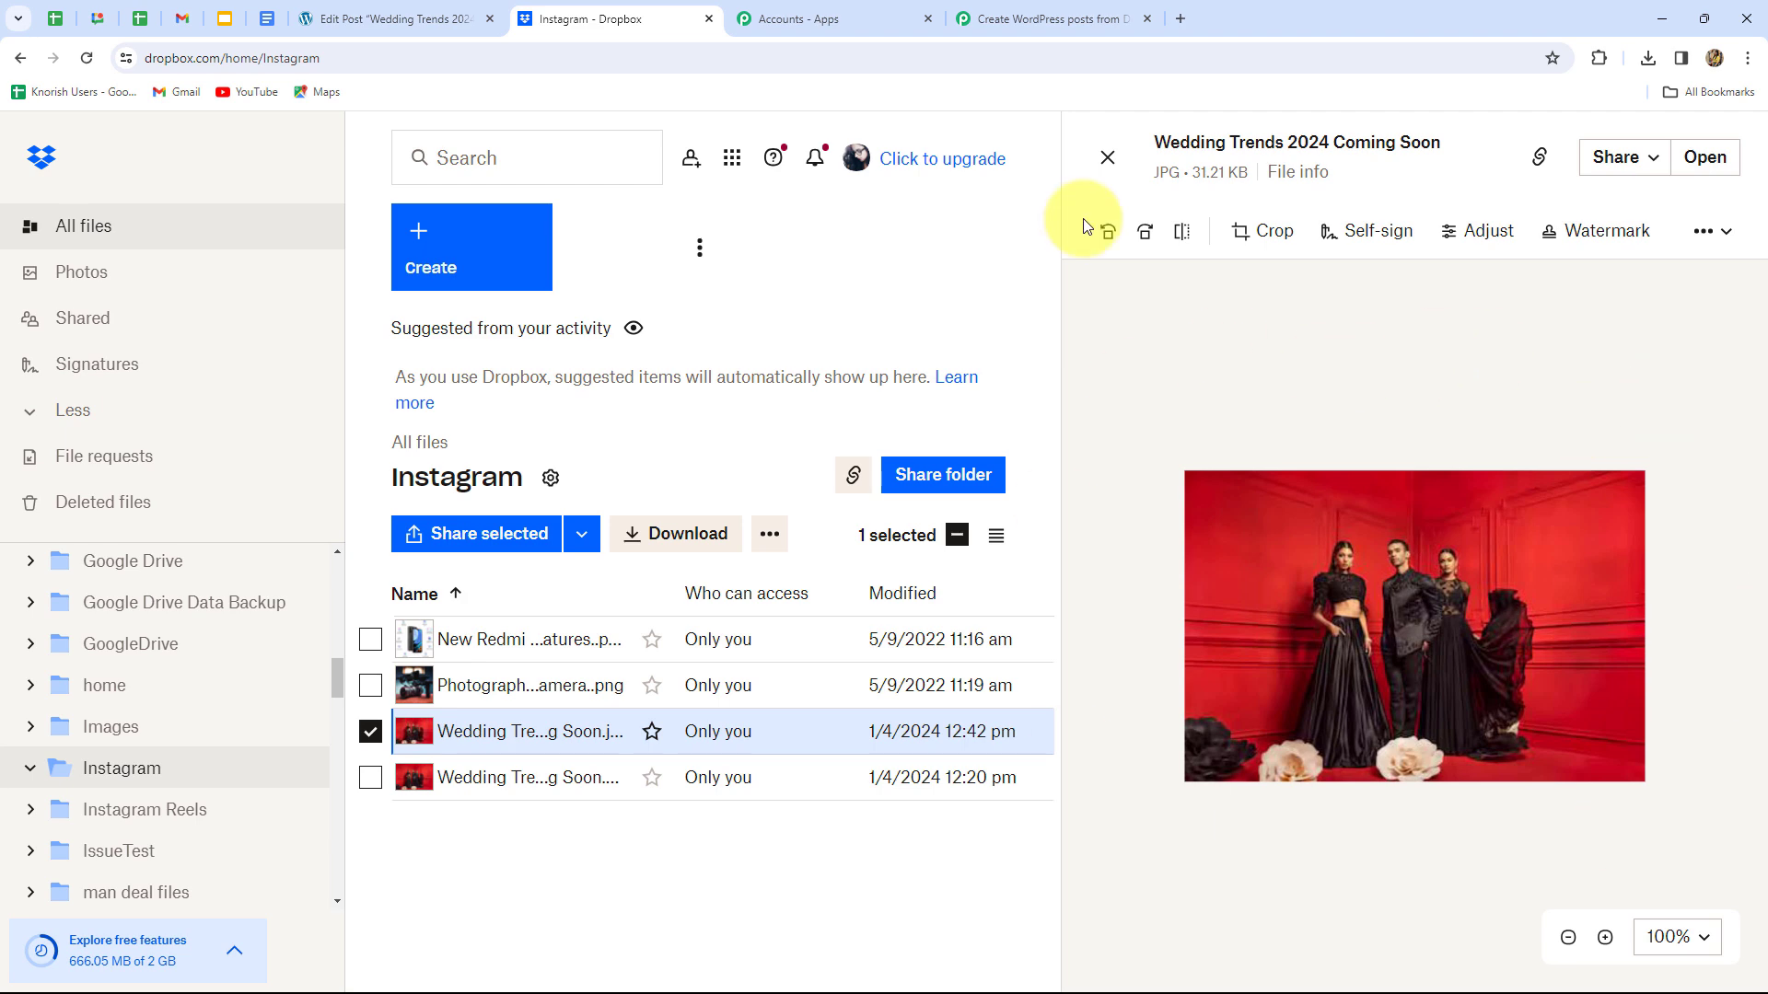
Return to the Pabbly Connect workflow and review its steps from the Dropbox trigger to the WordPress Create a Post action.
{"action": "left_click", "coordinate": [1008, 21]}
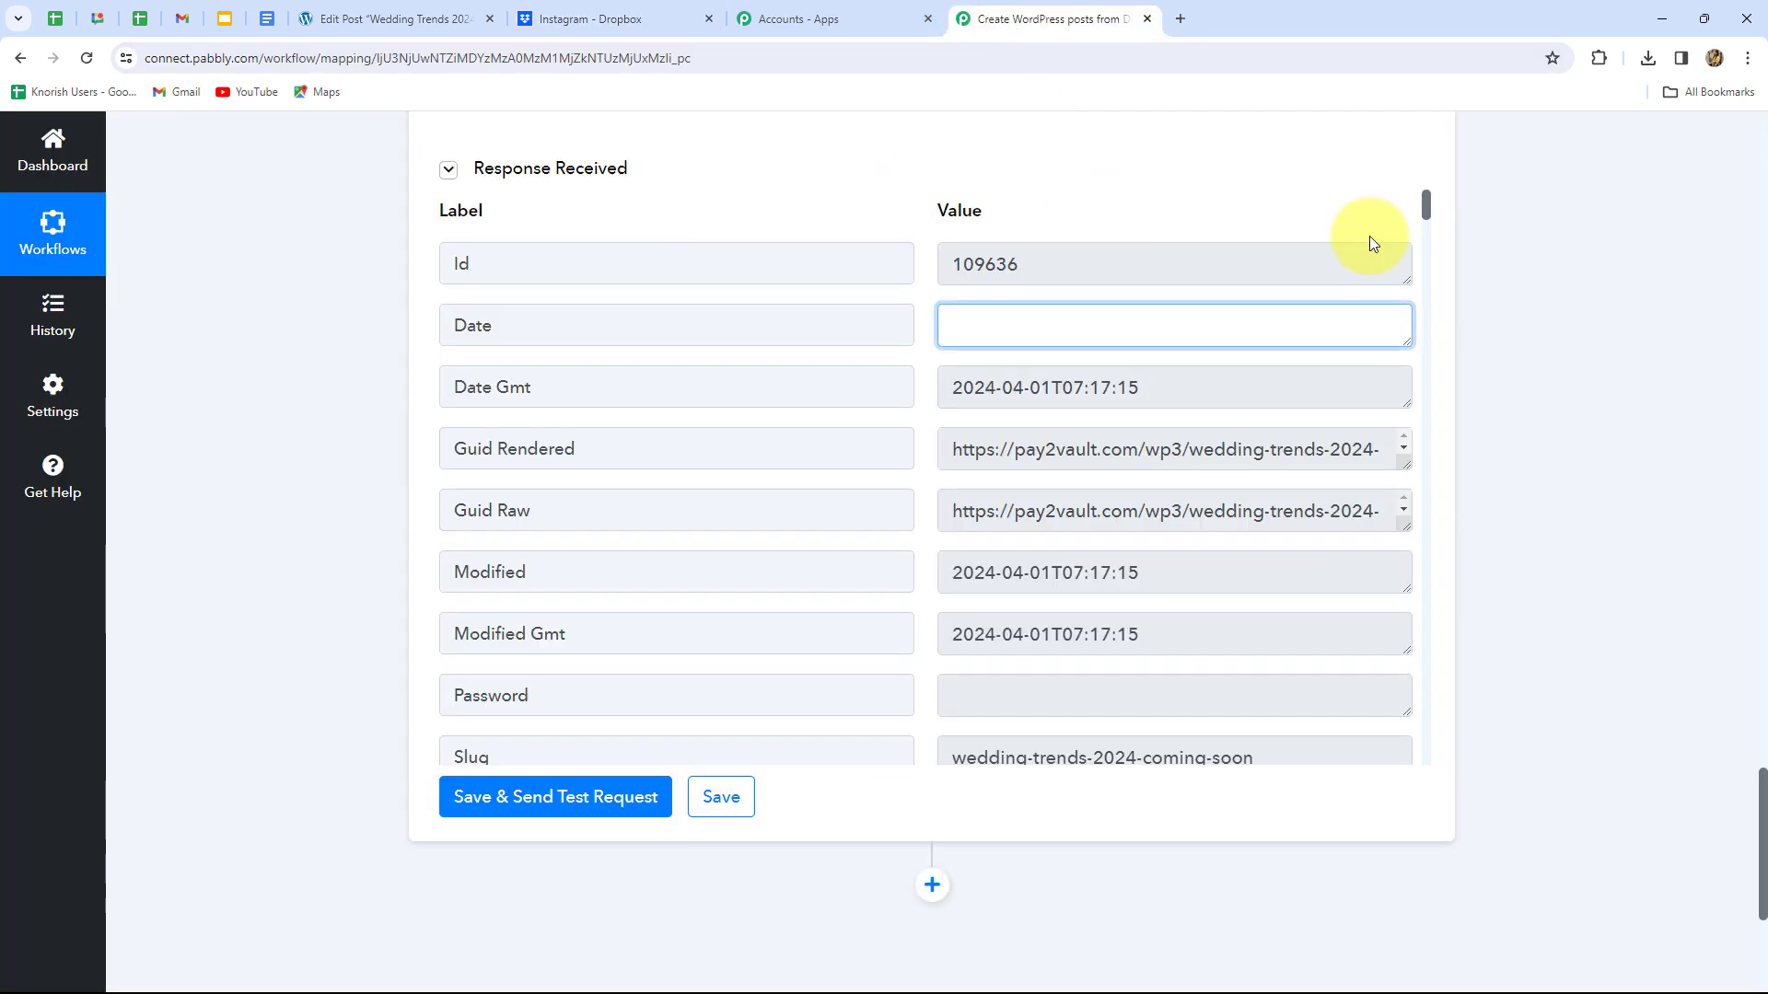
{"action": "scroll", "coordinate": [1639, 483], "scroll_direction": "up", "scroll_amount": 15}
{"action": "scroll", "coordinate": [1649, 482], "scroll_direction": "down", "scroll_amount": 10}
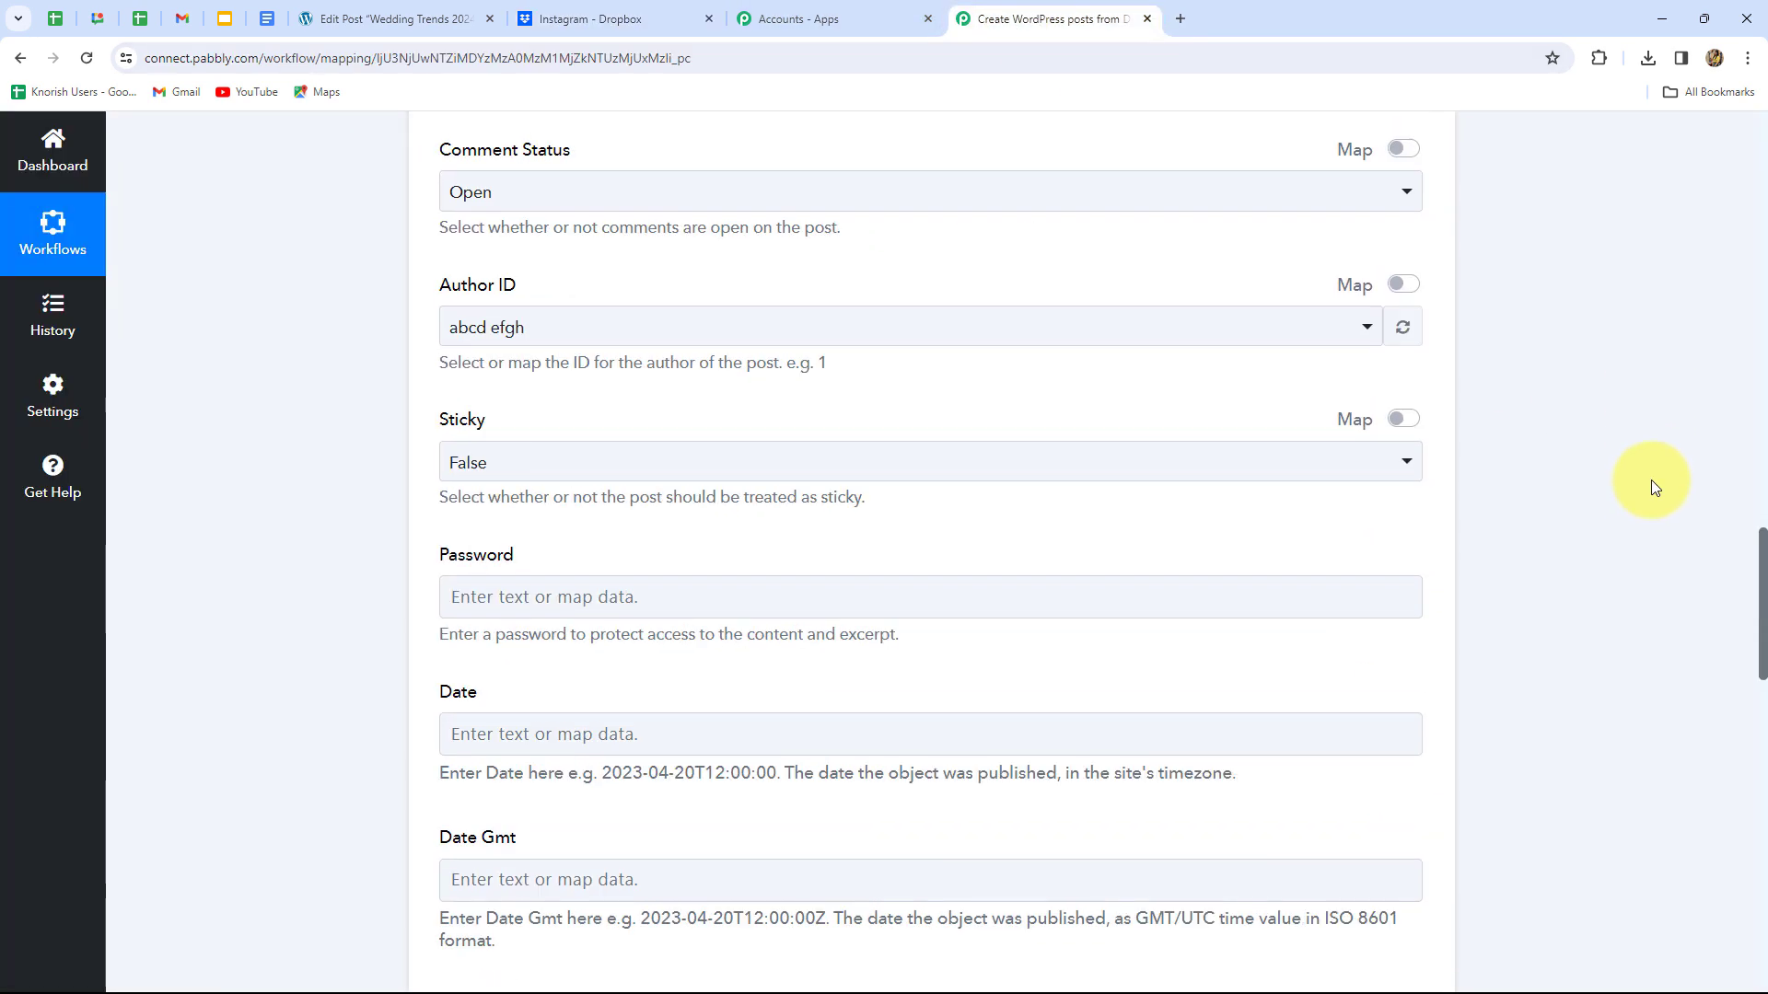
{"action": "scroll", "coordinate": [1604, 645], "scroll_direction": "up", "scroll_amount": 4}
{"action": "scroll", "coordinate": [1626, 472], "scroll_direction": "up", "scroll_amount": 20}
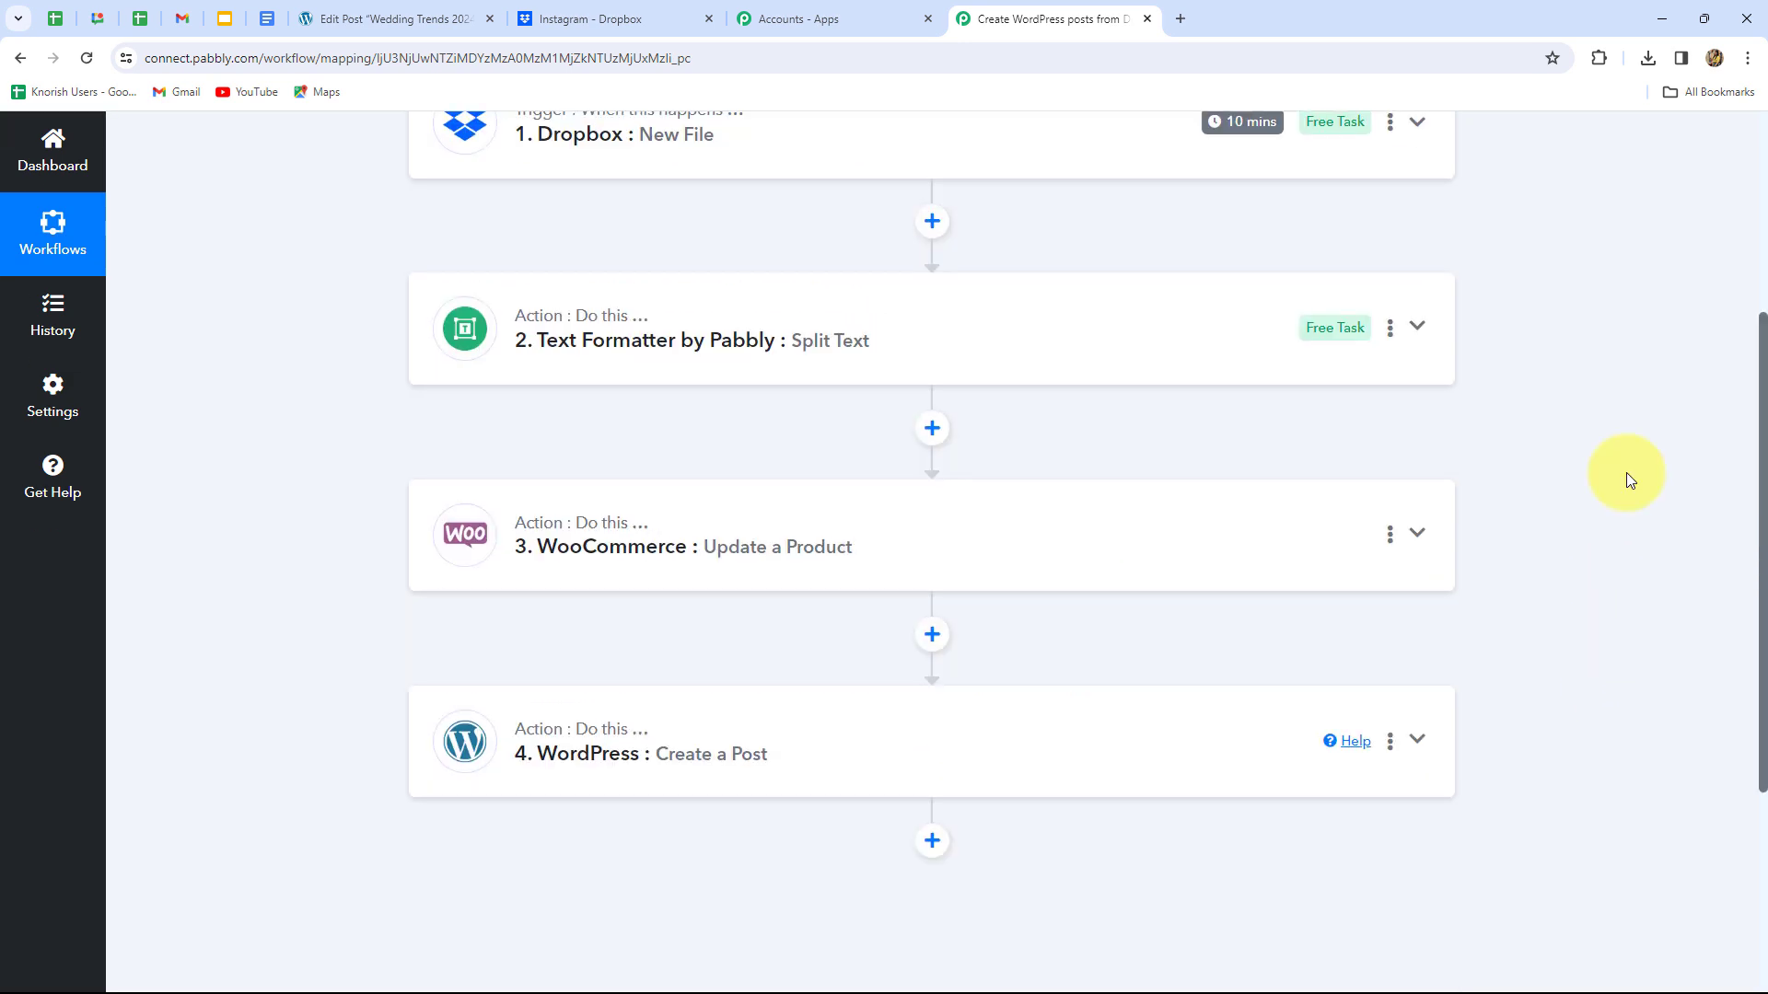
{"action": "scroll", "coordinate": [1626, 473], "scroll_direction": "down", "scroll_amount": 2}
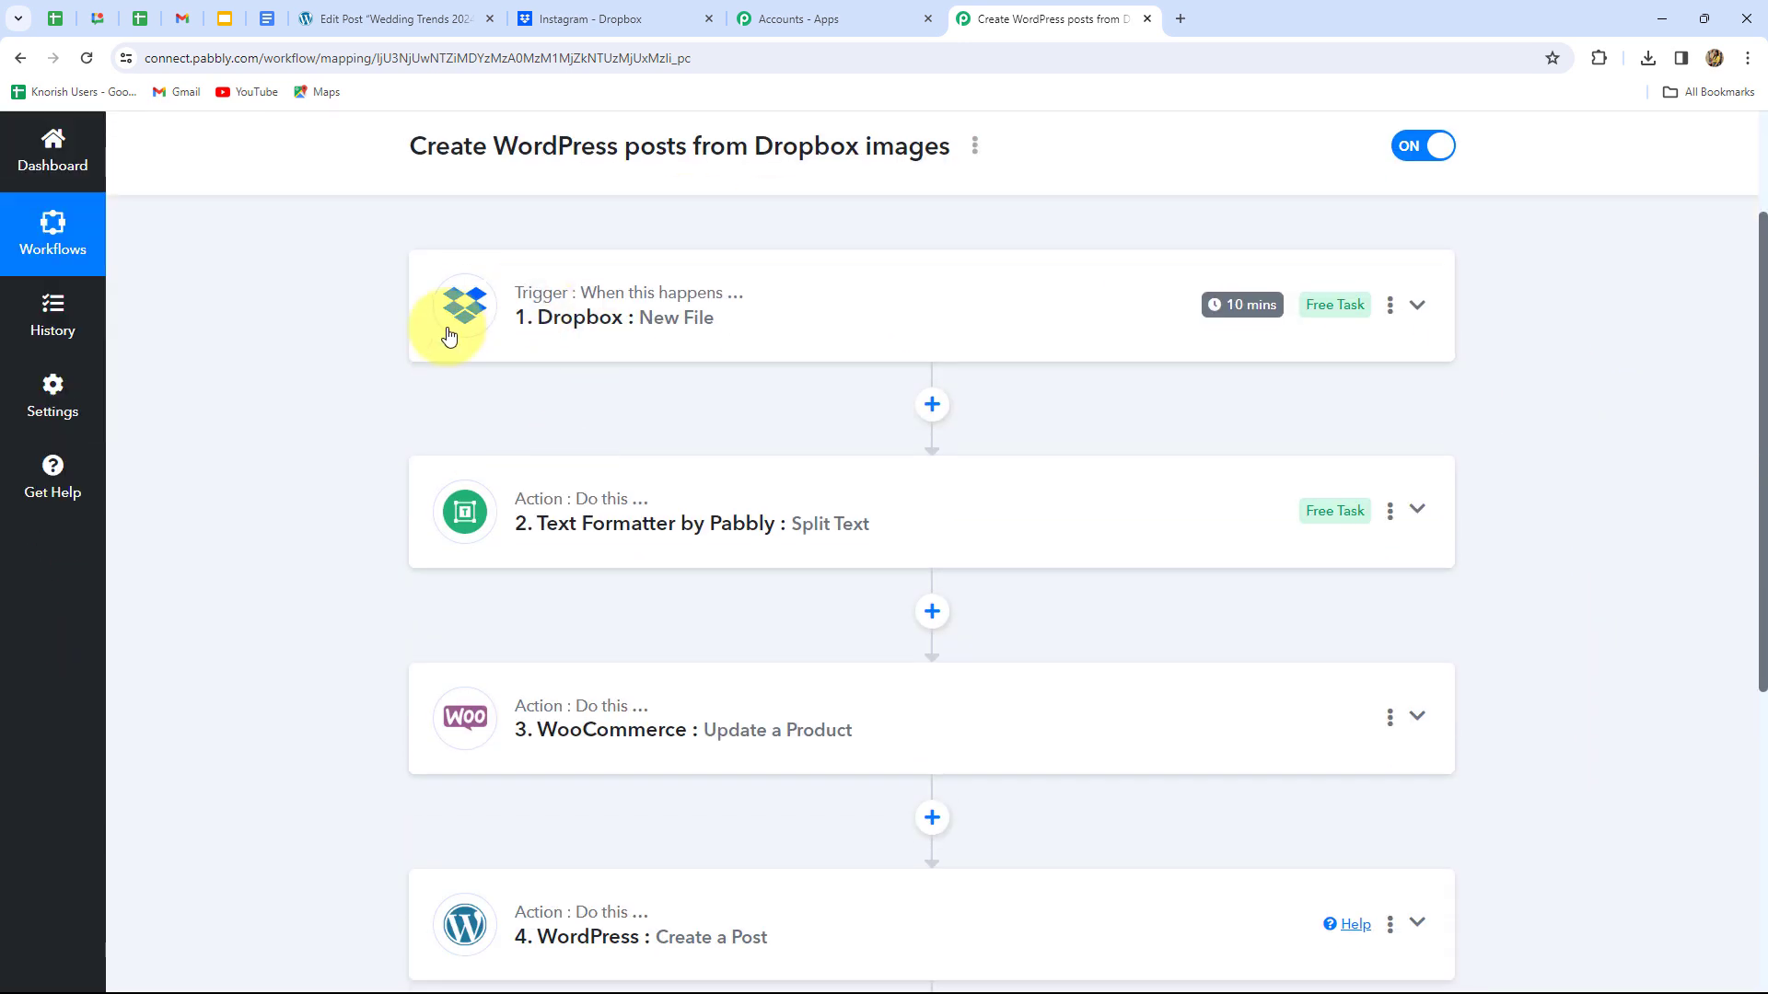
{"action": "scroll", "coordinate": [612, 714], "scroll_direction": "down", "scroll_amount": 3}
{"action": "scroll", "coordinate": [615, 718], "scroll_direction": "up", "scroll_amount": 3}
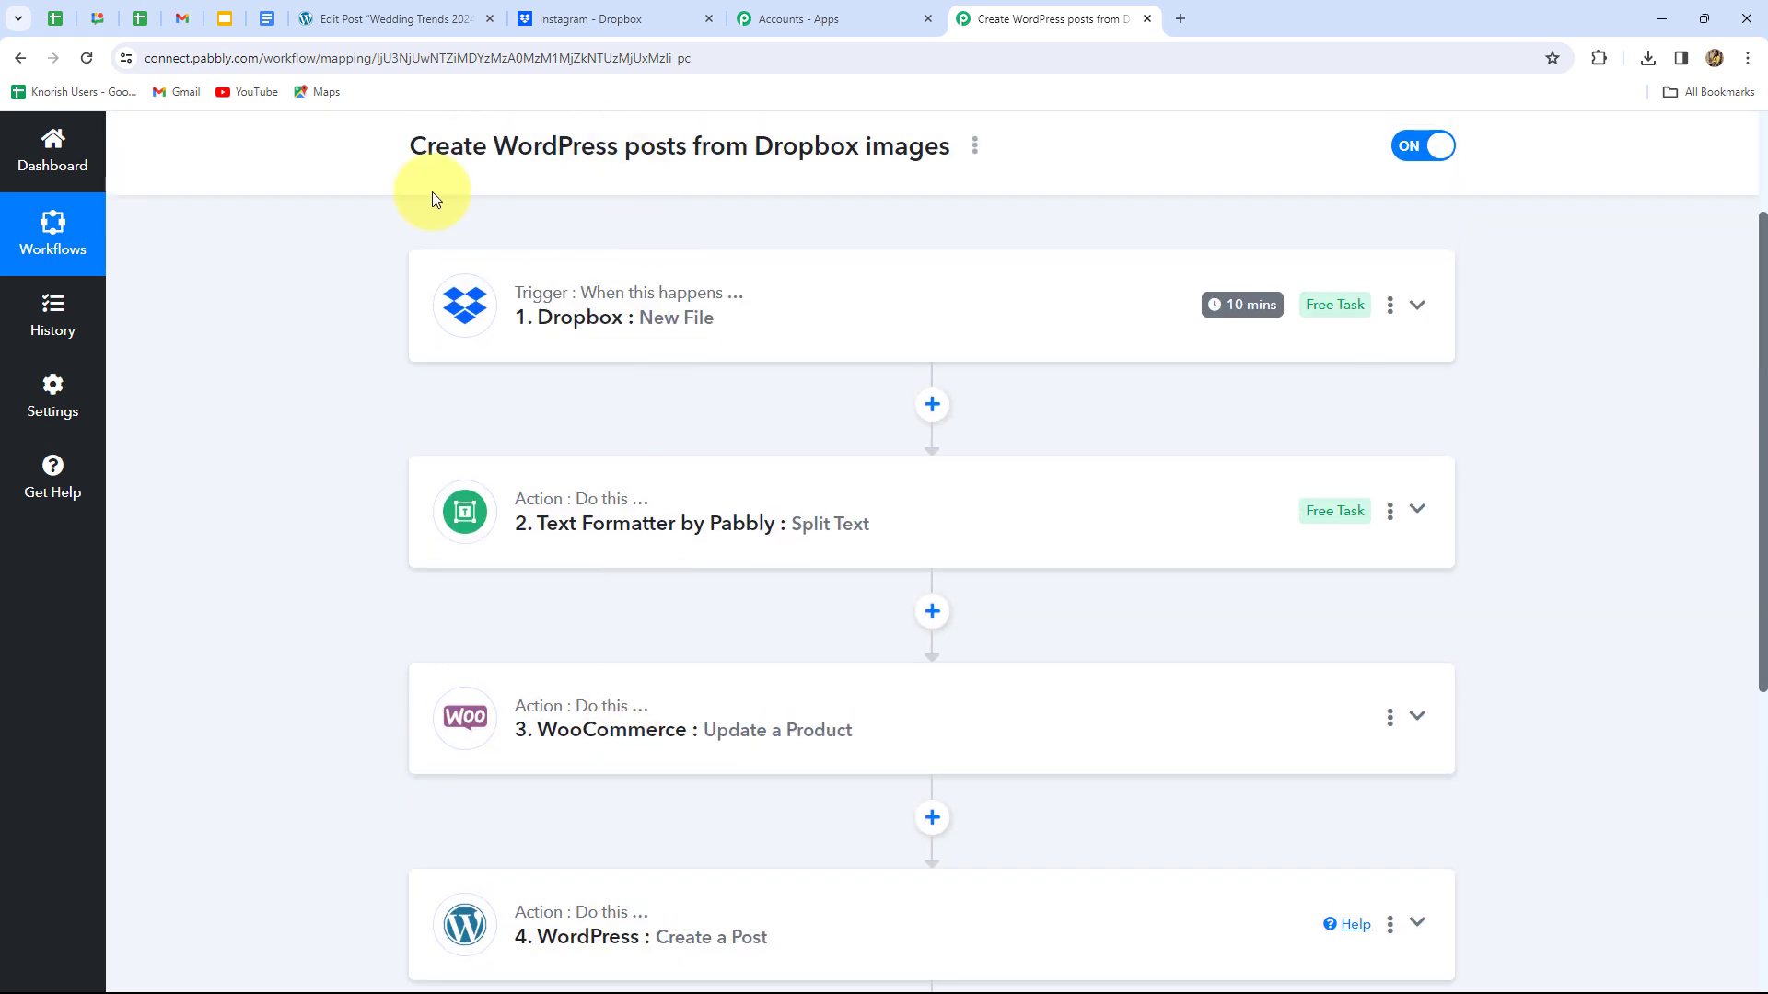
{"action": "scroll", "coordinate": [635, 565], "scroll_direction": "down", "scroll_amount": 2}
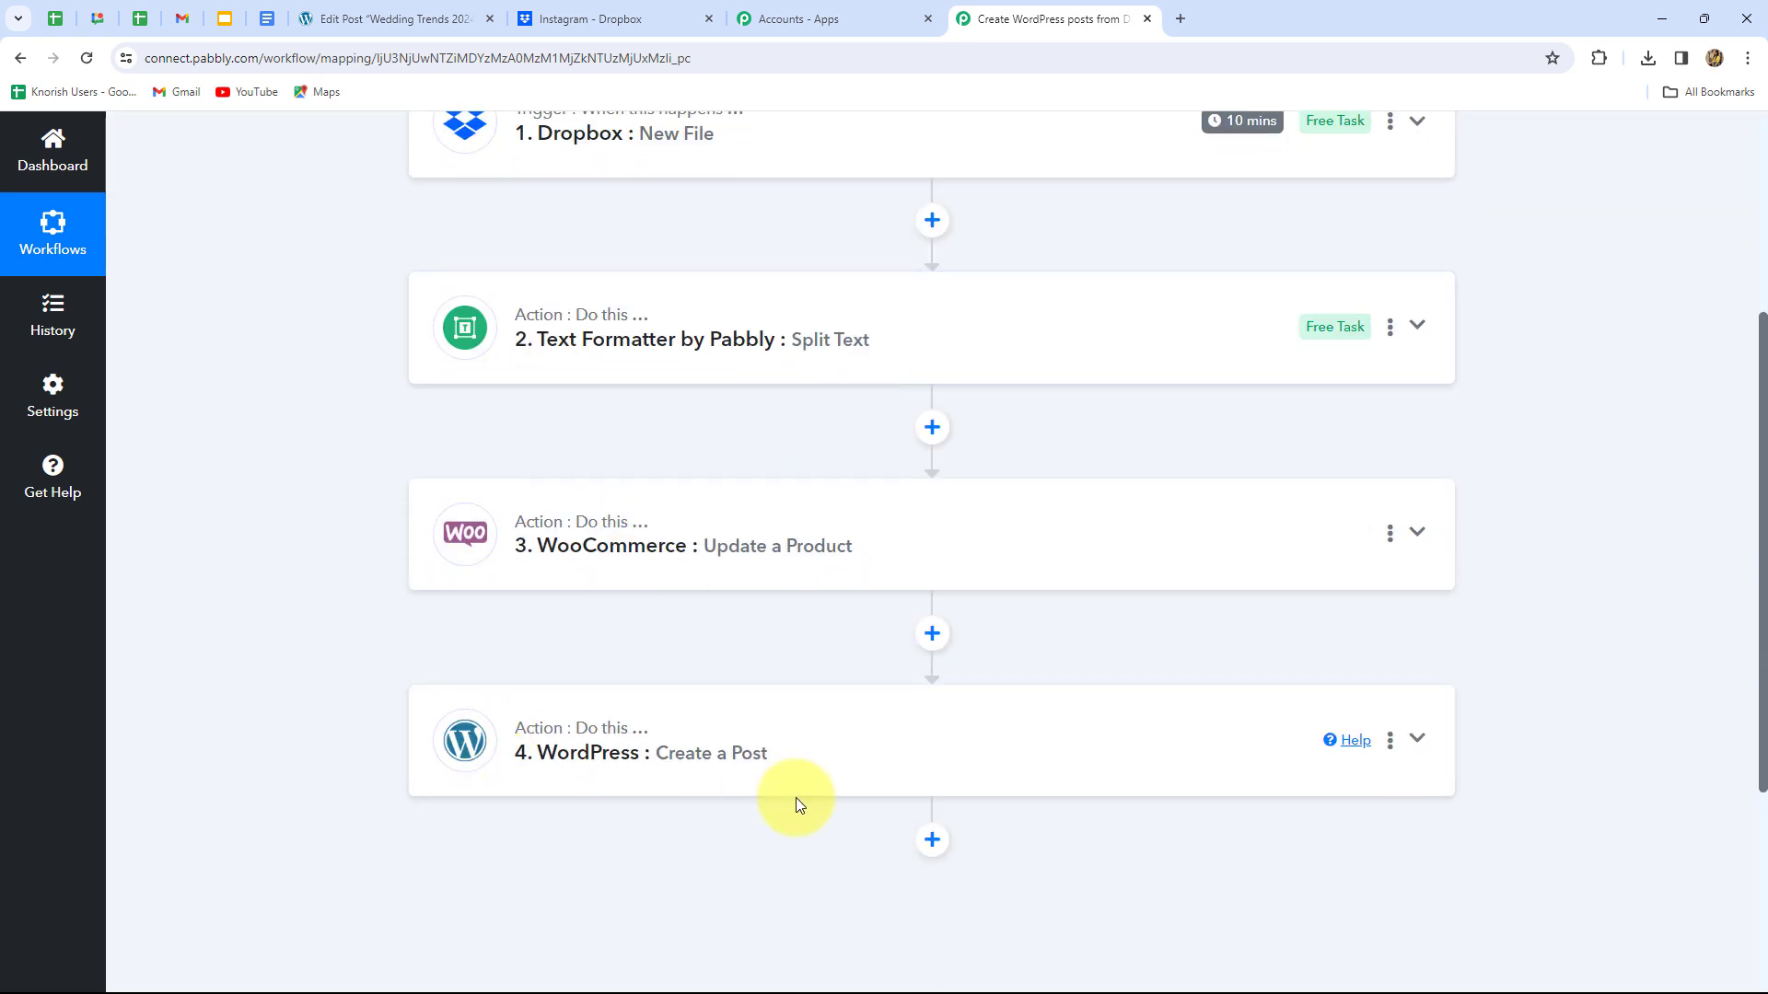
{"action": "scroll", "coordinate": [796, 798], "scroll_direction": "up", "scroll_amount": 4}
{"action": "scroll", "coordinate": [796, 797], "scroll_direction": "down", "scroll_amount": 5}
{"action": "scroll", "coordinate": [797, 800], "scroll_direction": "up", "scroll_amount": 3}
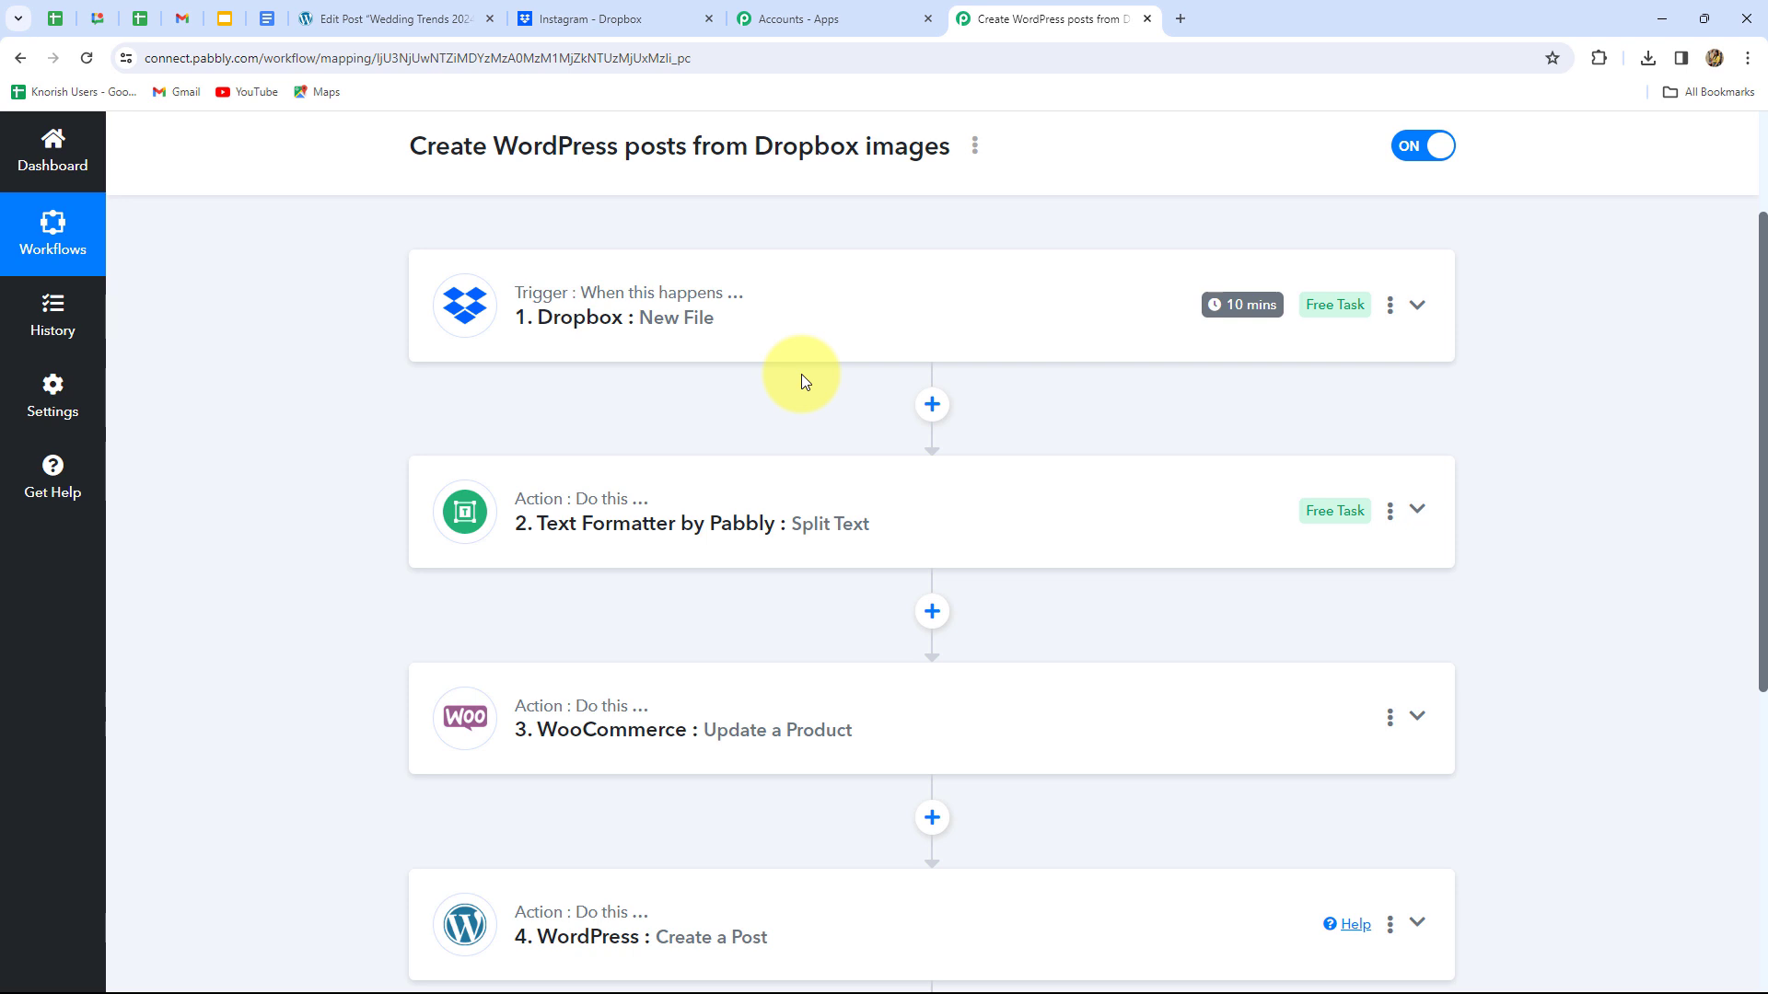
{"action": "scroll", "coordinate": [801, 374], "scroll_direction": "down", "scroll_amount": 2}
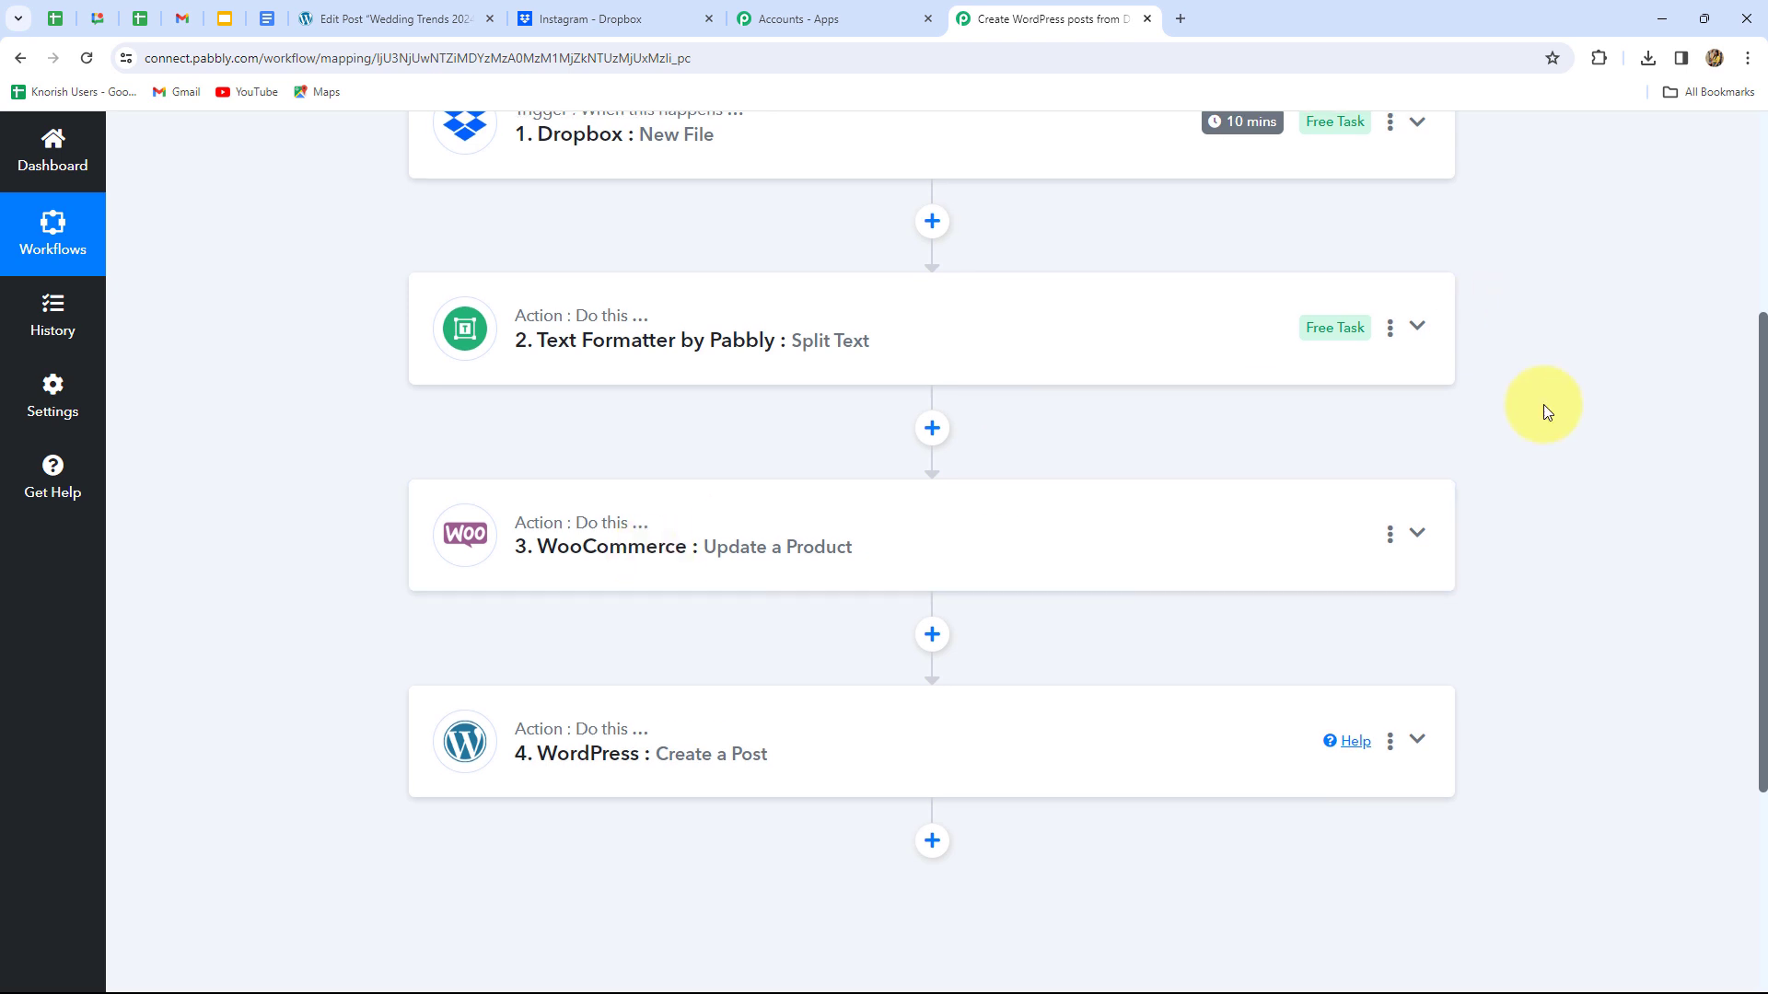
{"action": "scroll", "coordinate": [1545, 406], "scroll_direction": "up", "scroll_amount": 4}
{"action": "scroll", "coordinate": [1543, 405], "scroll_direction": "down", "scroll_amount": 2}
{"action": "scroll", "coordinate": [1543, 405], "scroll_direction": "down", "scroll_amount": 1}
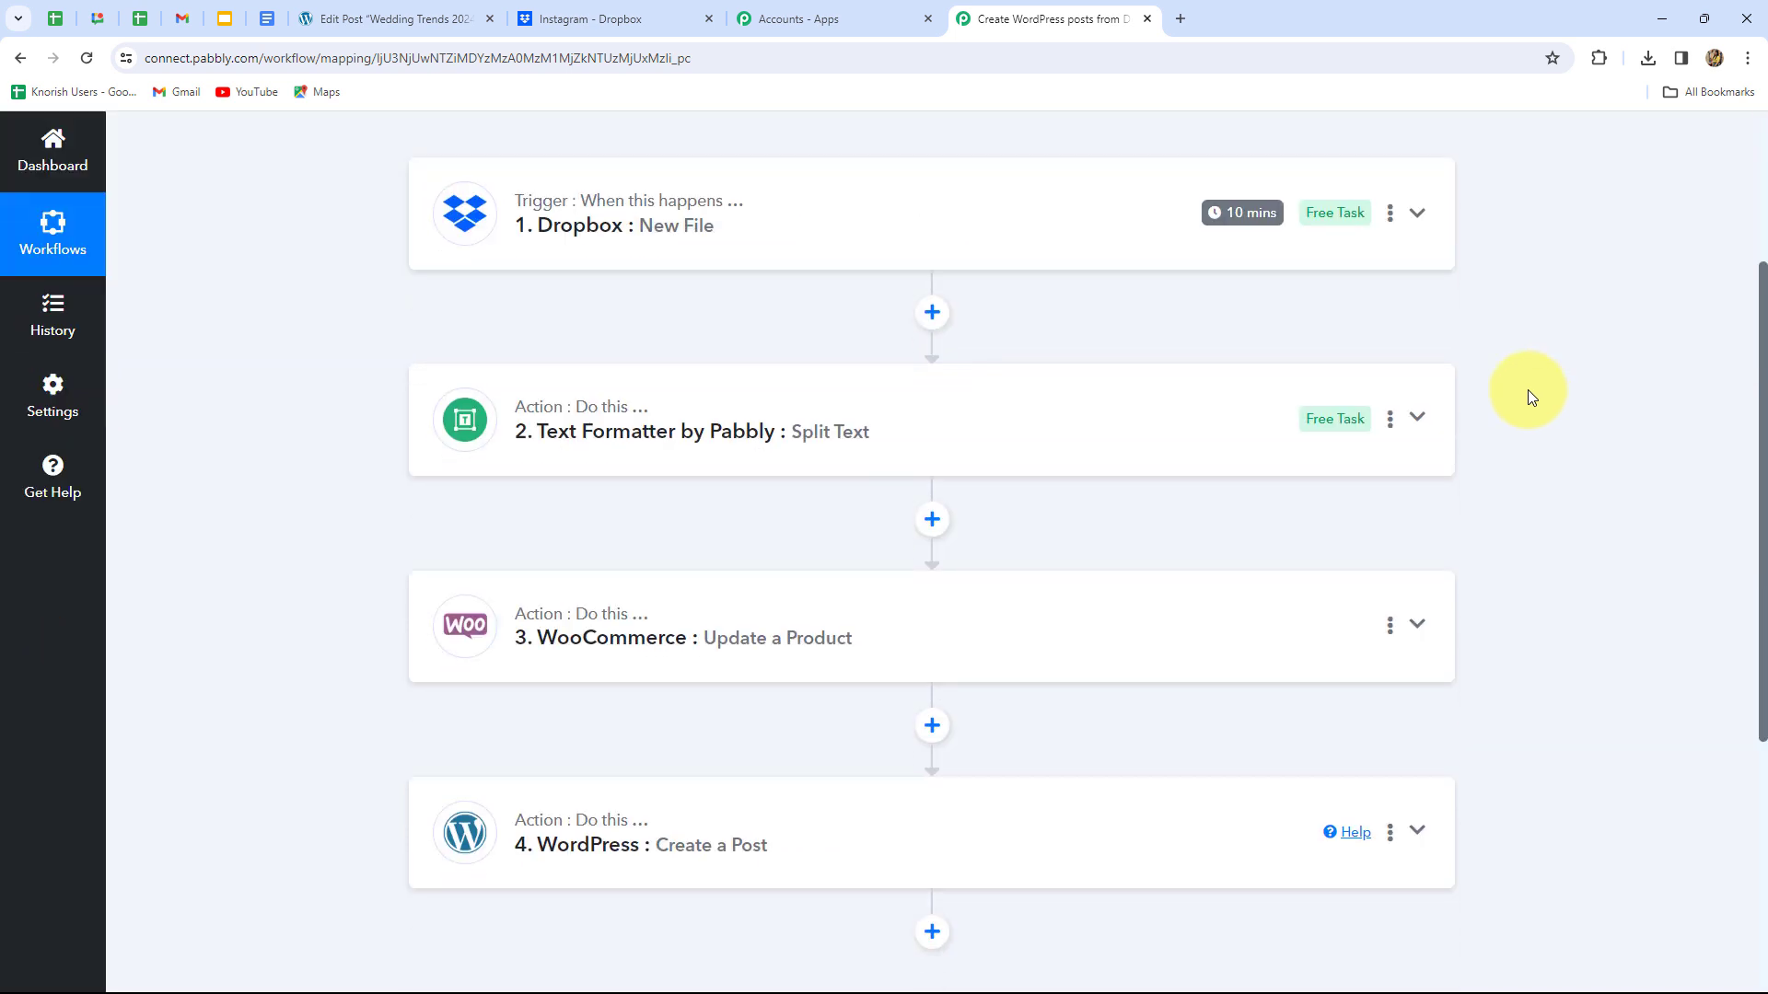
Switch to Dropbox, close the image preview, and upload the Summer Trends 2024 Coming Soon JPG file to the Instagram folder.
{"action": "left_click", "coordinate": [582, 18]}
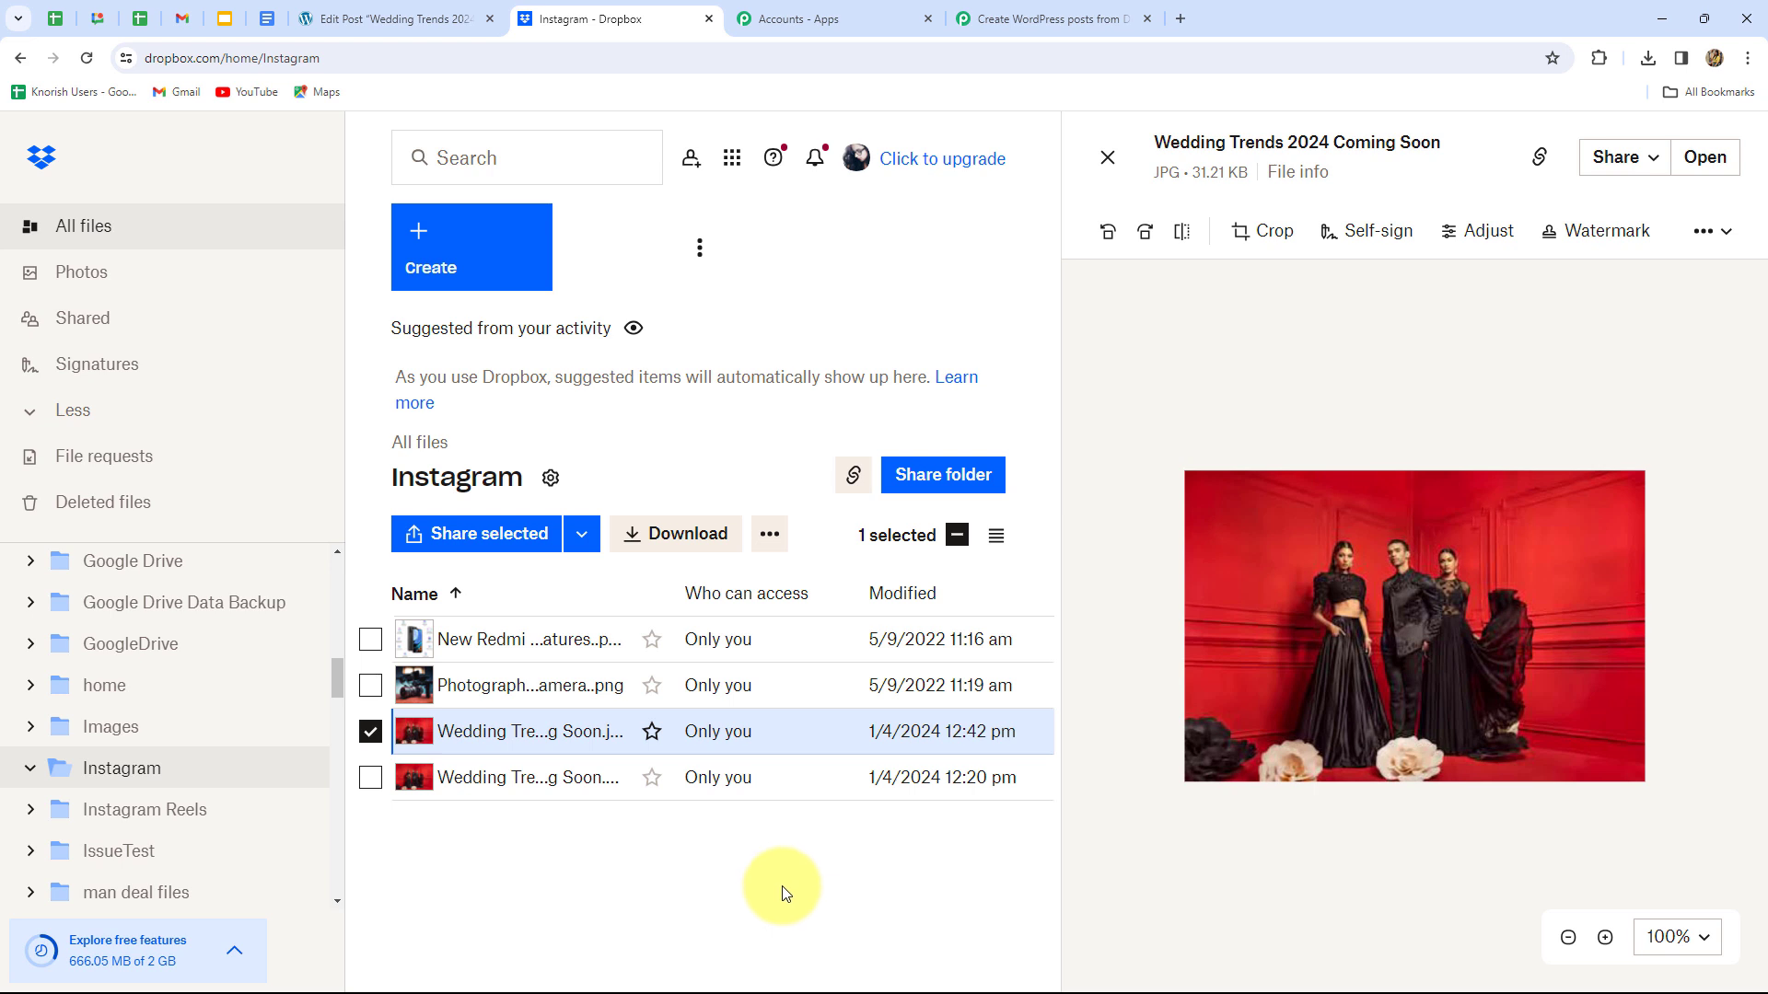
{"action": "left_click", "coordinate": [1107, 157]}
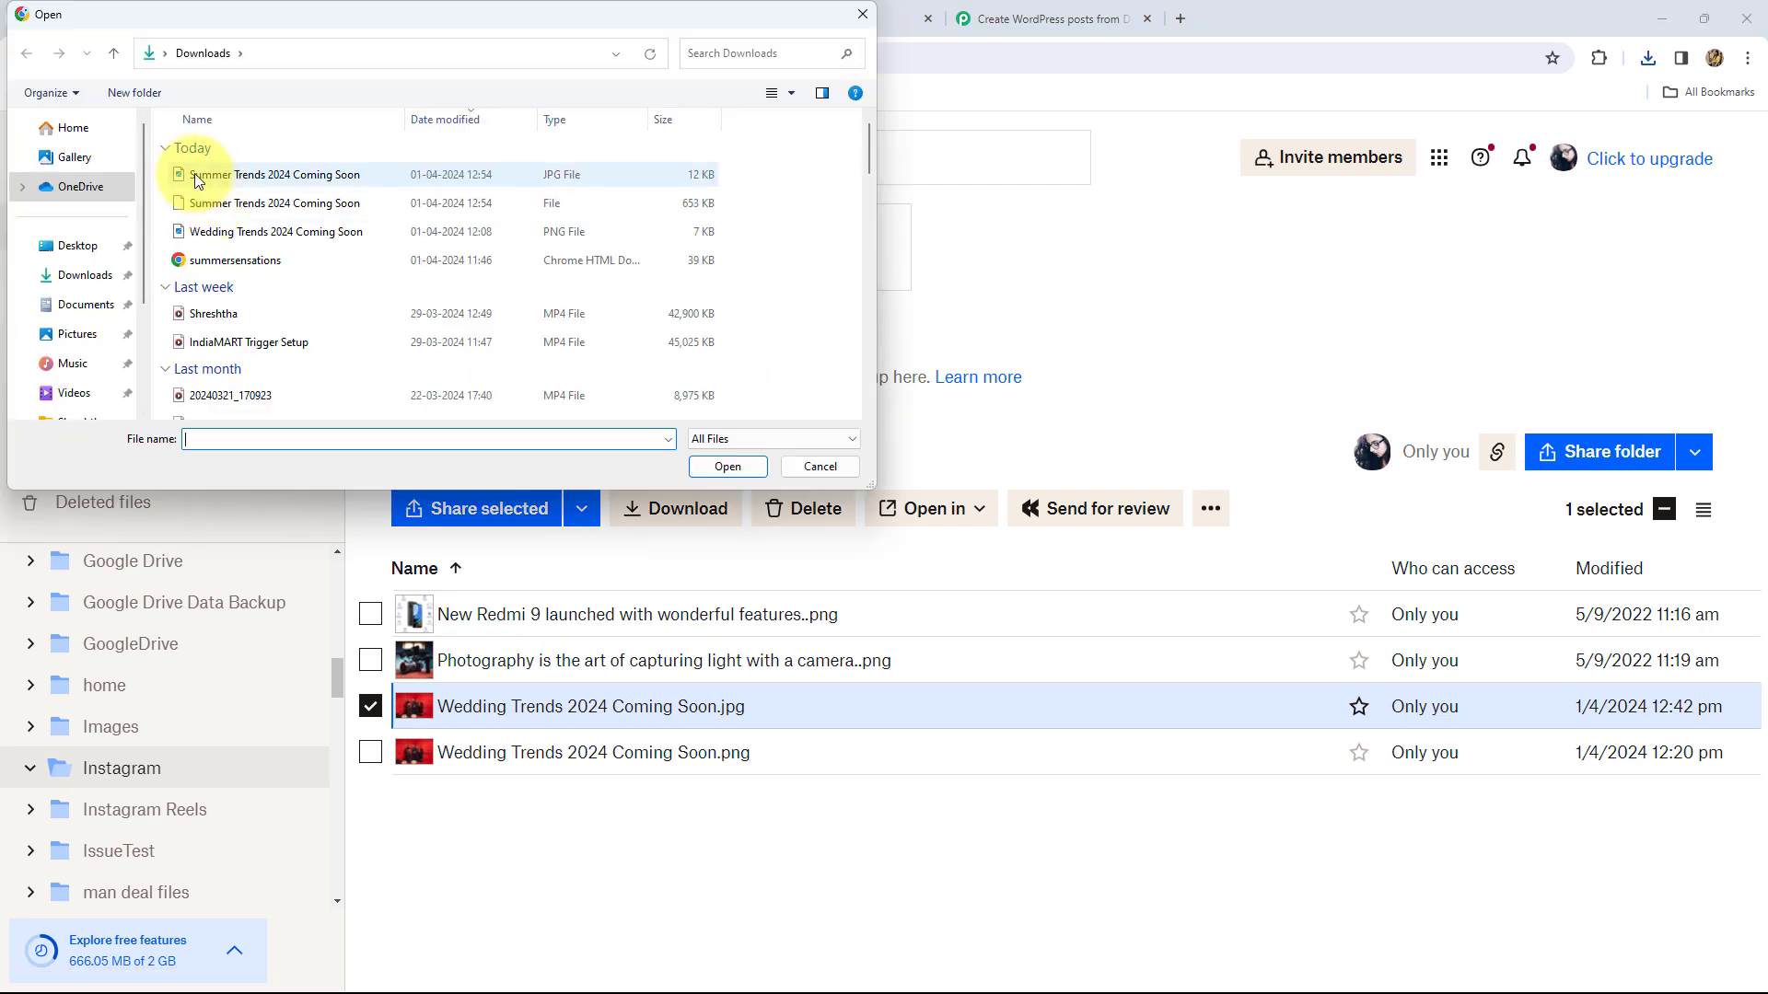
{"action": "double_click", "coordinate": [295, 177]}
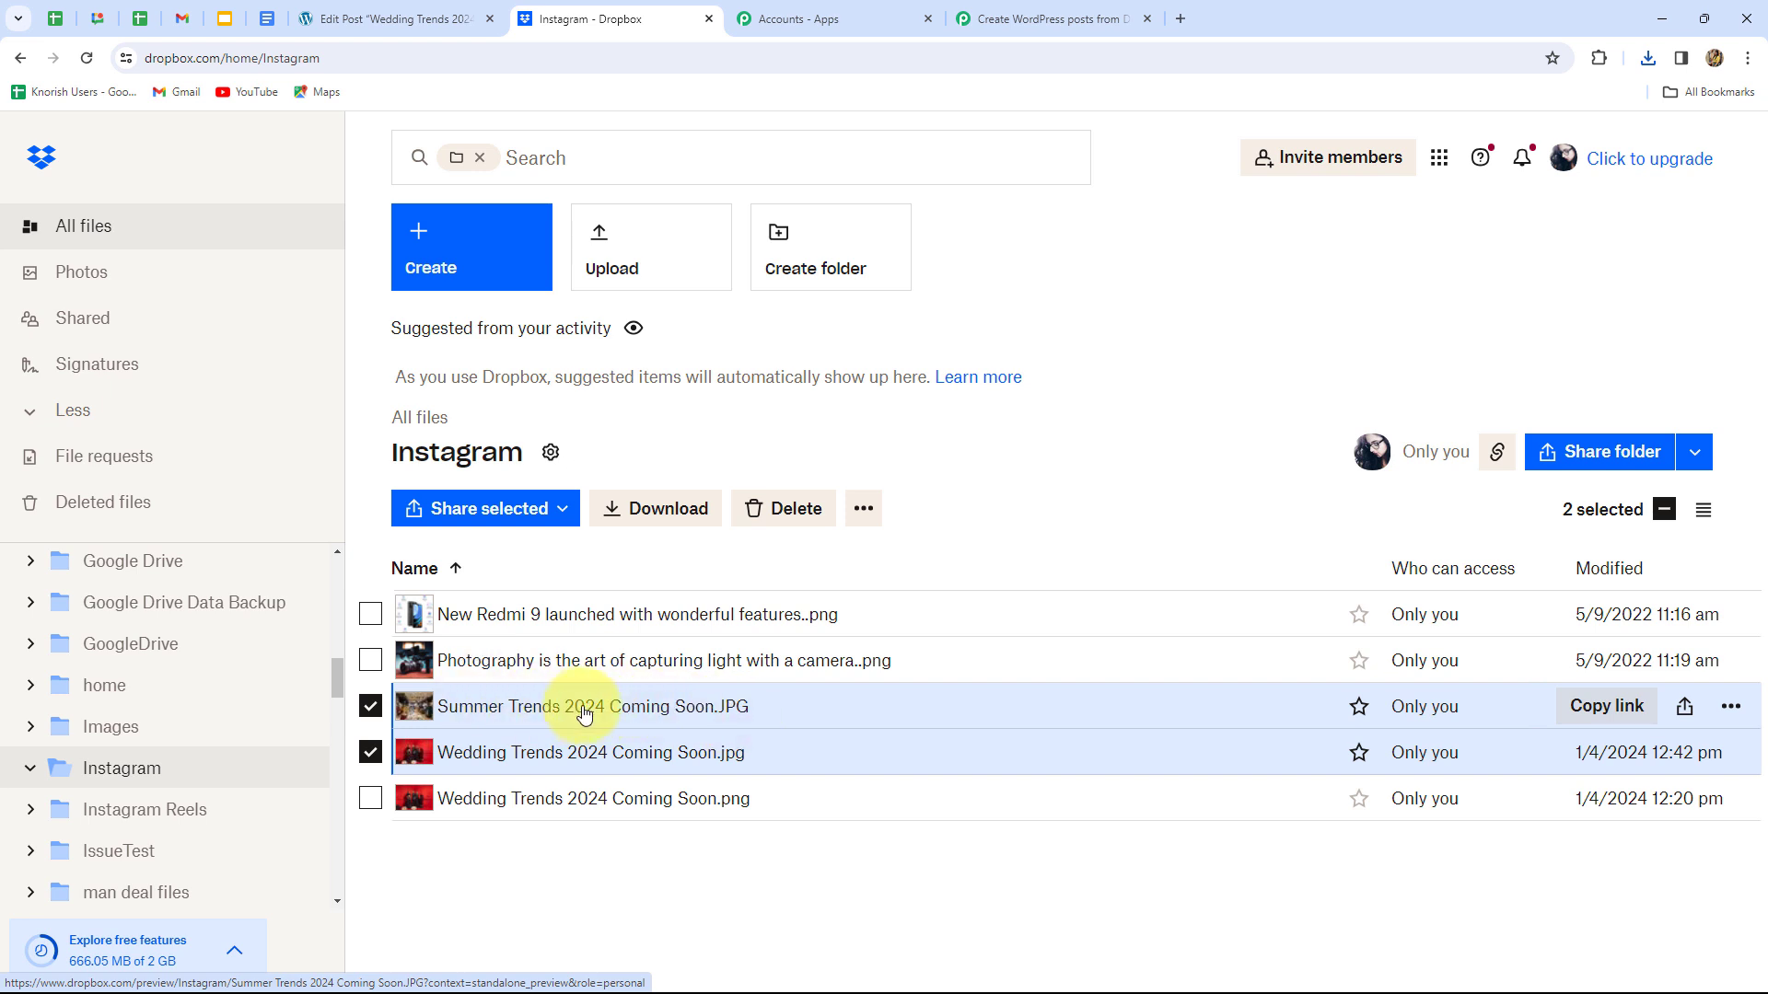
Switch to the WordPress admin, open the Summer Trends 2024 Coming Soon post from the posts list, and check its featured image.
{"action": "left_click", "coordinate": [392, 19]}
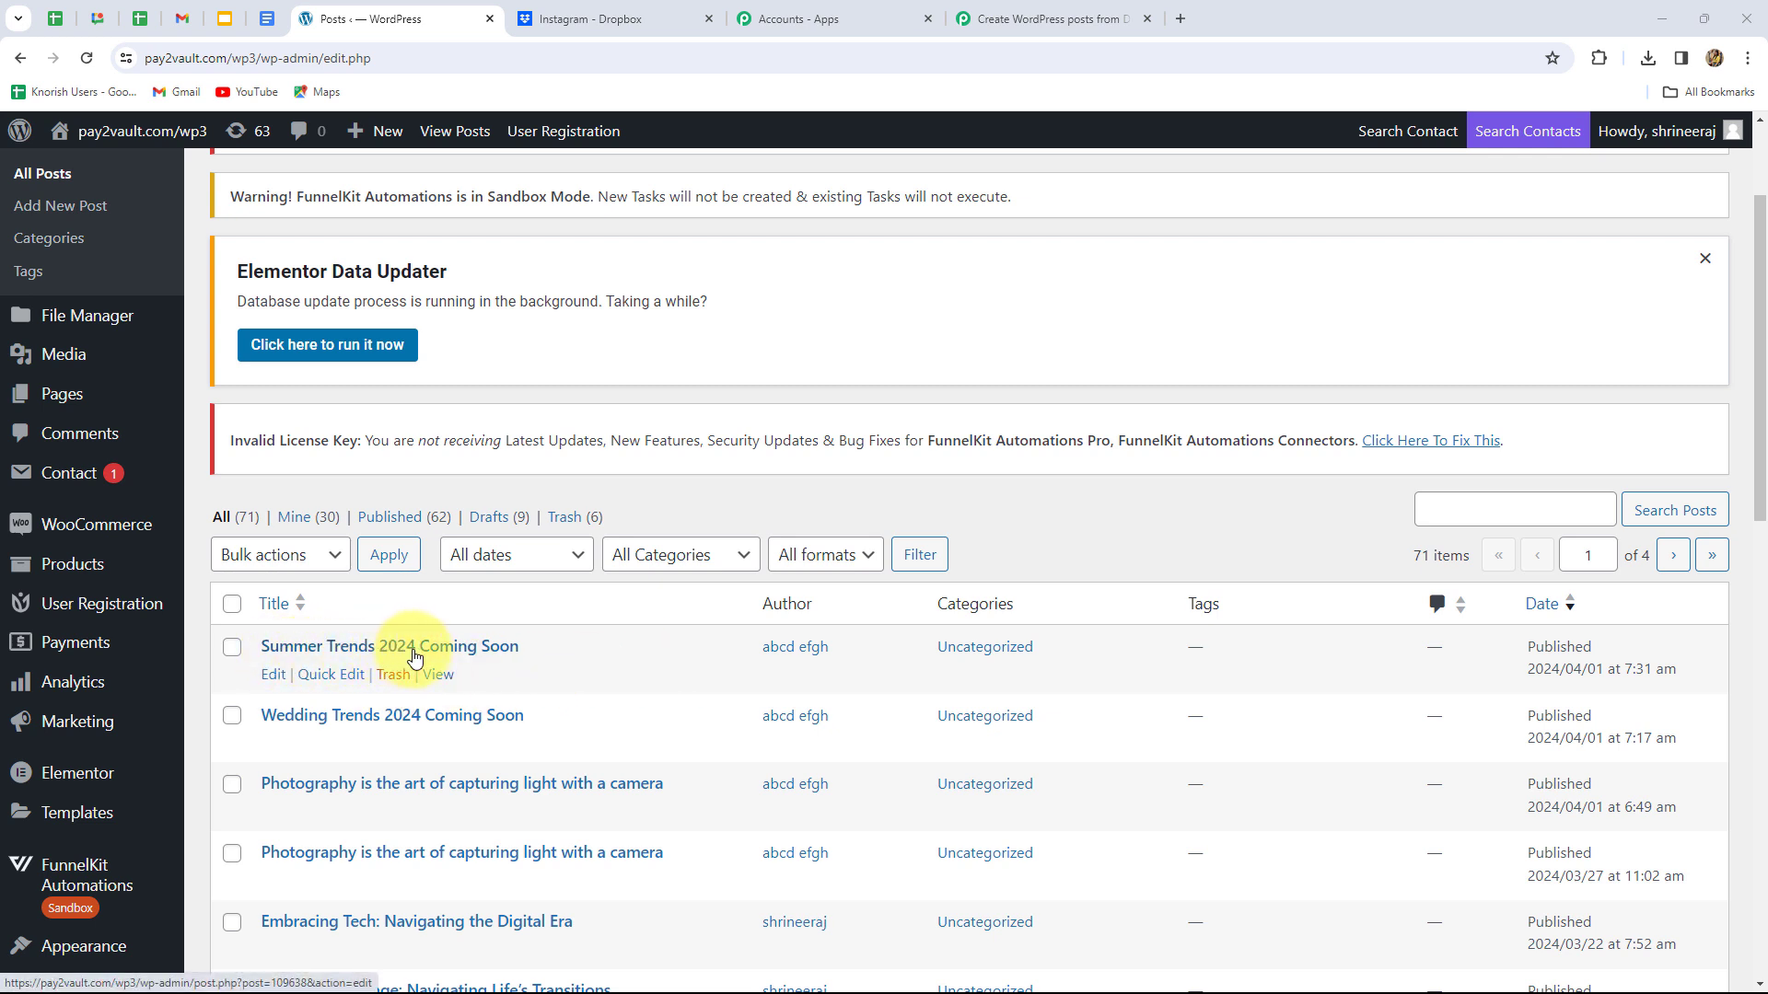
{"action": "left_click", "coordinate": [473, 650]}
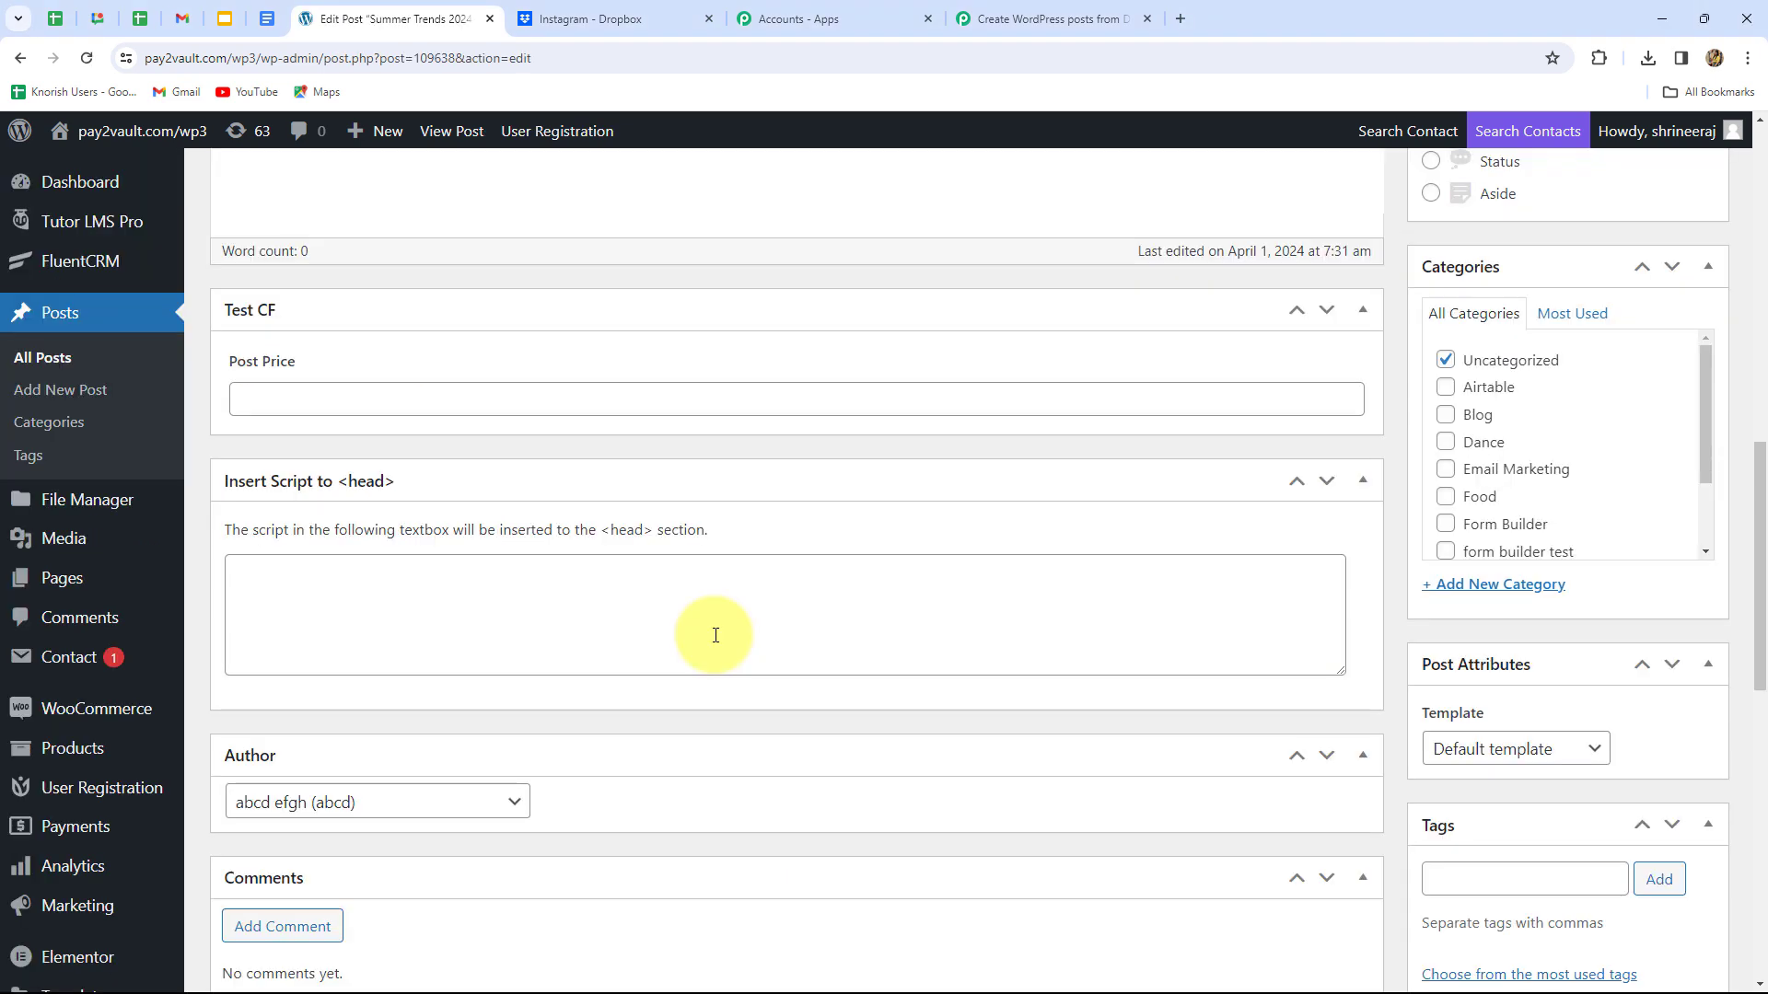
{"action": "scroll", "coordinate": [716, 635], "scroll_direction": "down", "scroll_amount": 10}
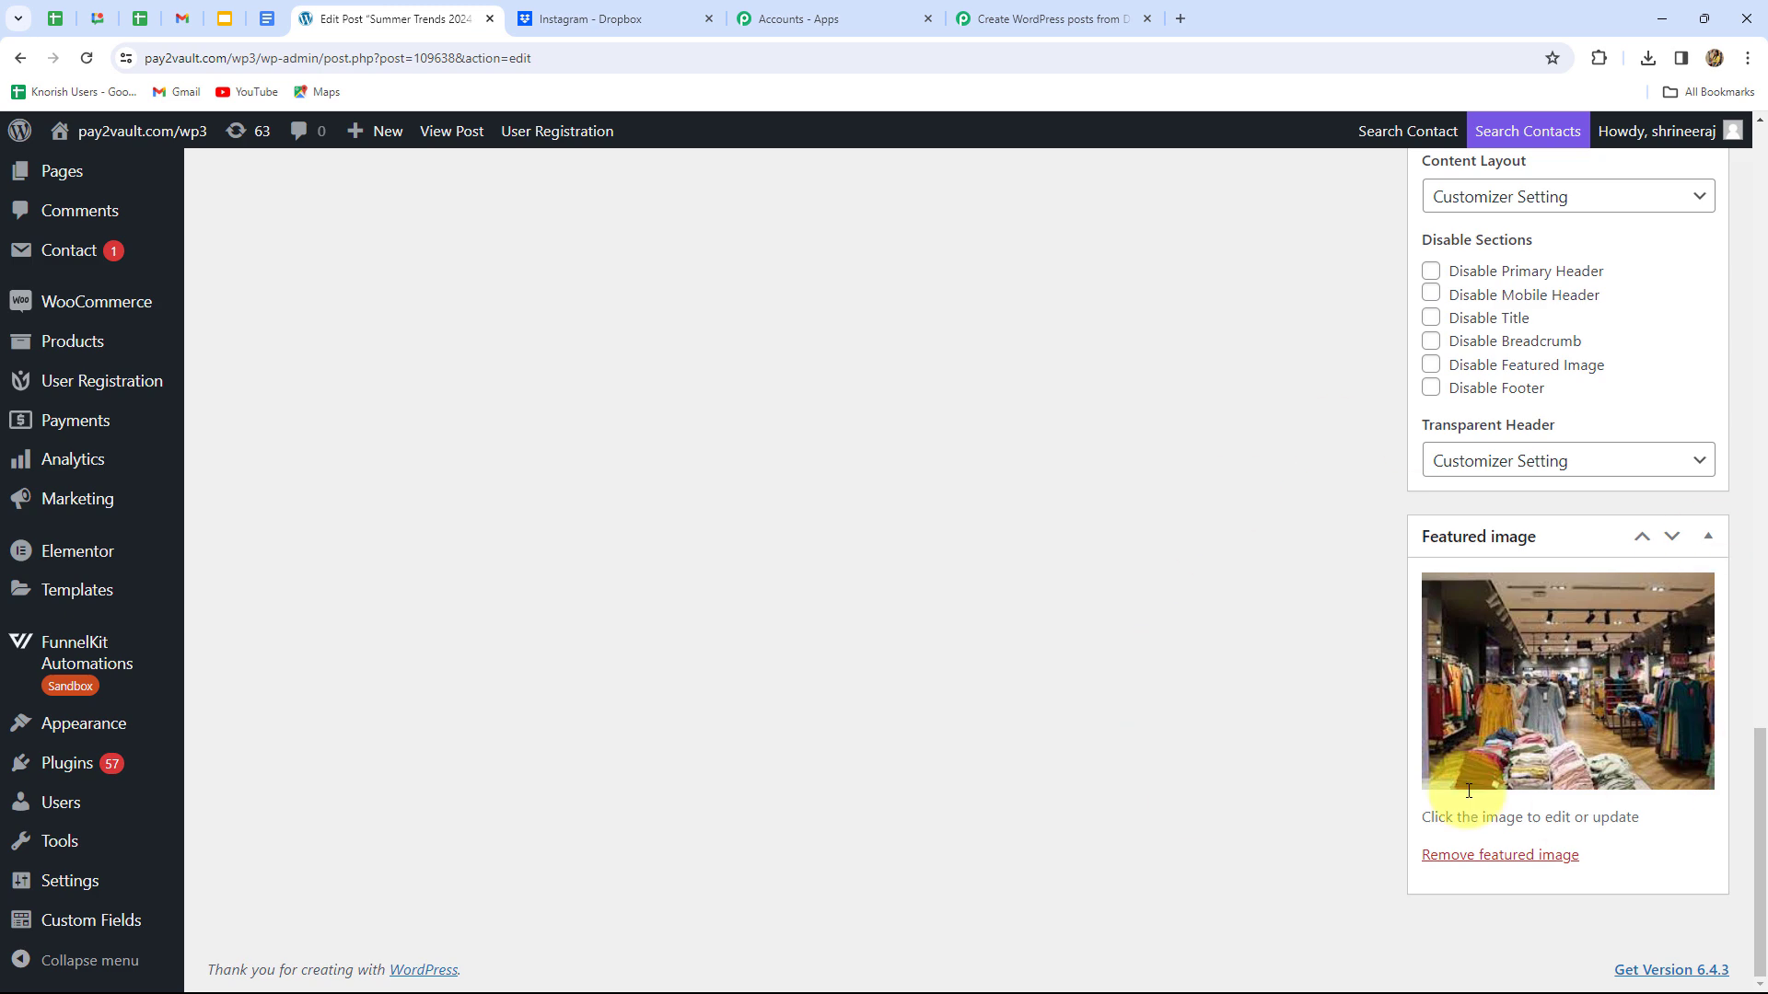
Preview Summer Trends 2024 Coming Soon.JPG in Dropbox's Instagram folder for comparison with the featured image, and return to the Pabbly Connect workflow.
{"action": "left_click", "coordinate": [614, 17]}
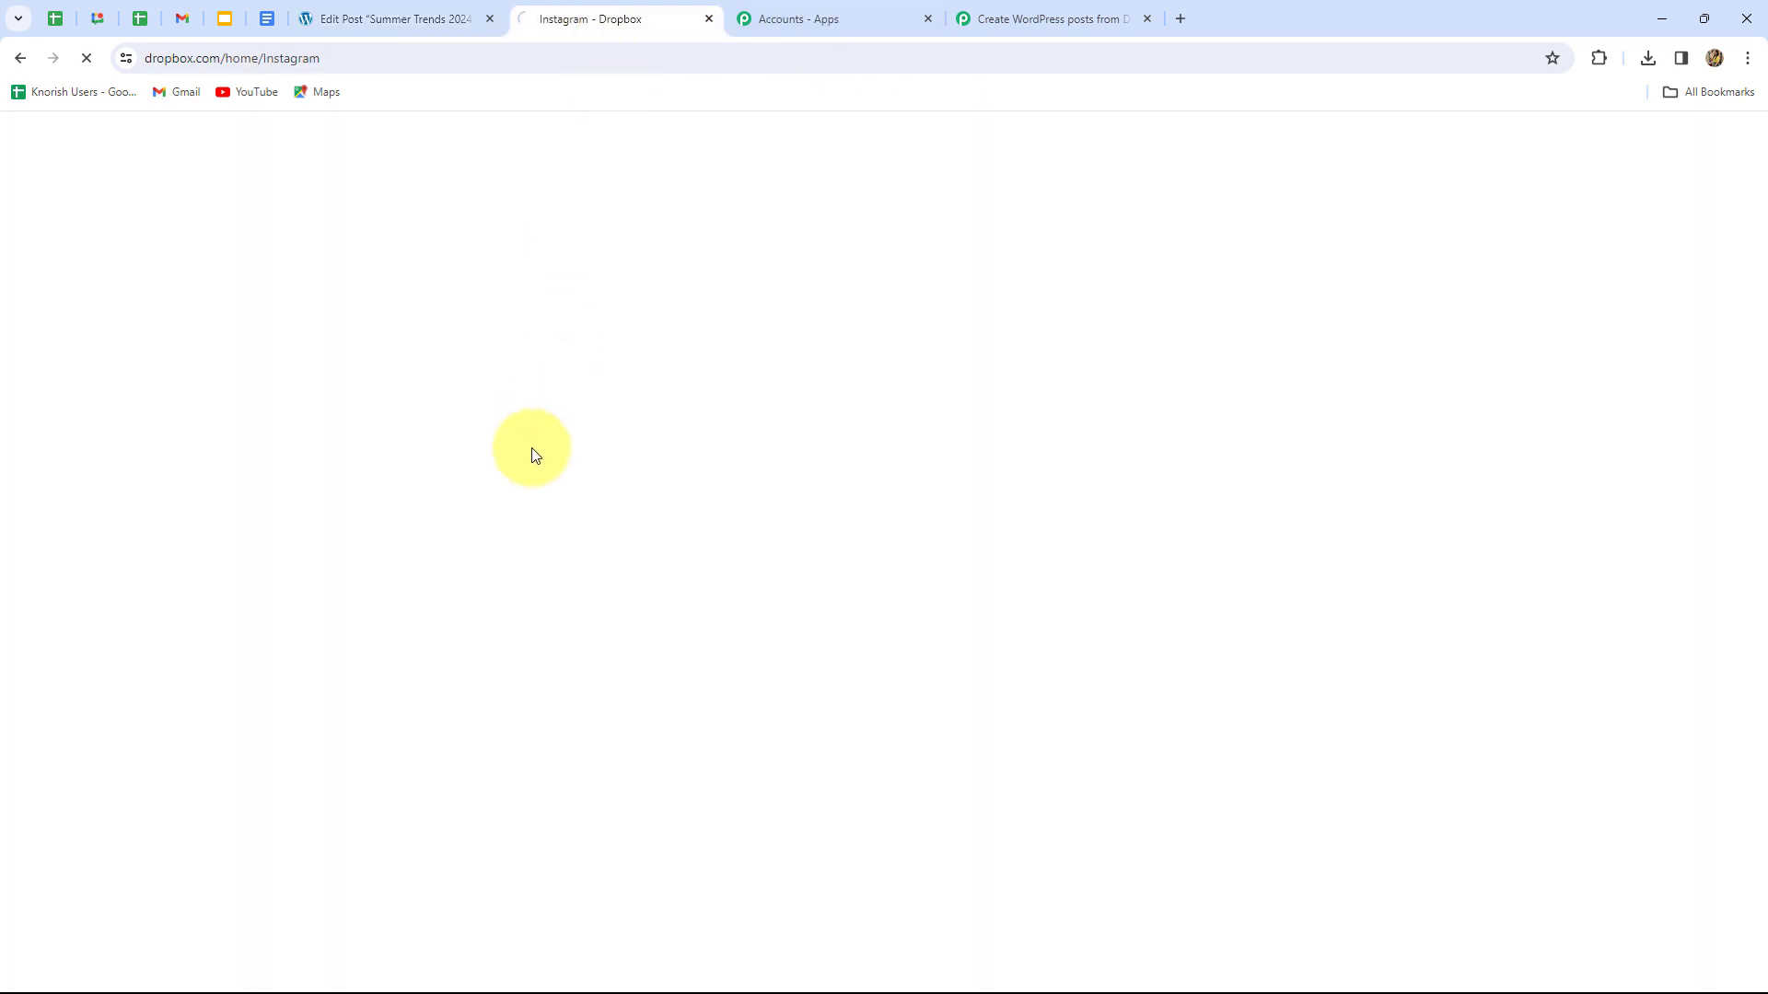
{"action": "scroll", "coordinate": [453, 787], "scroll_direction": "down", "scroll_amount": 2}
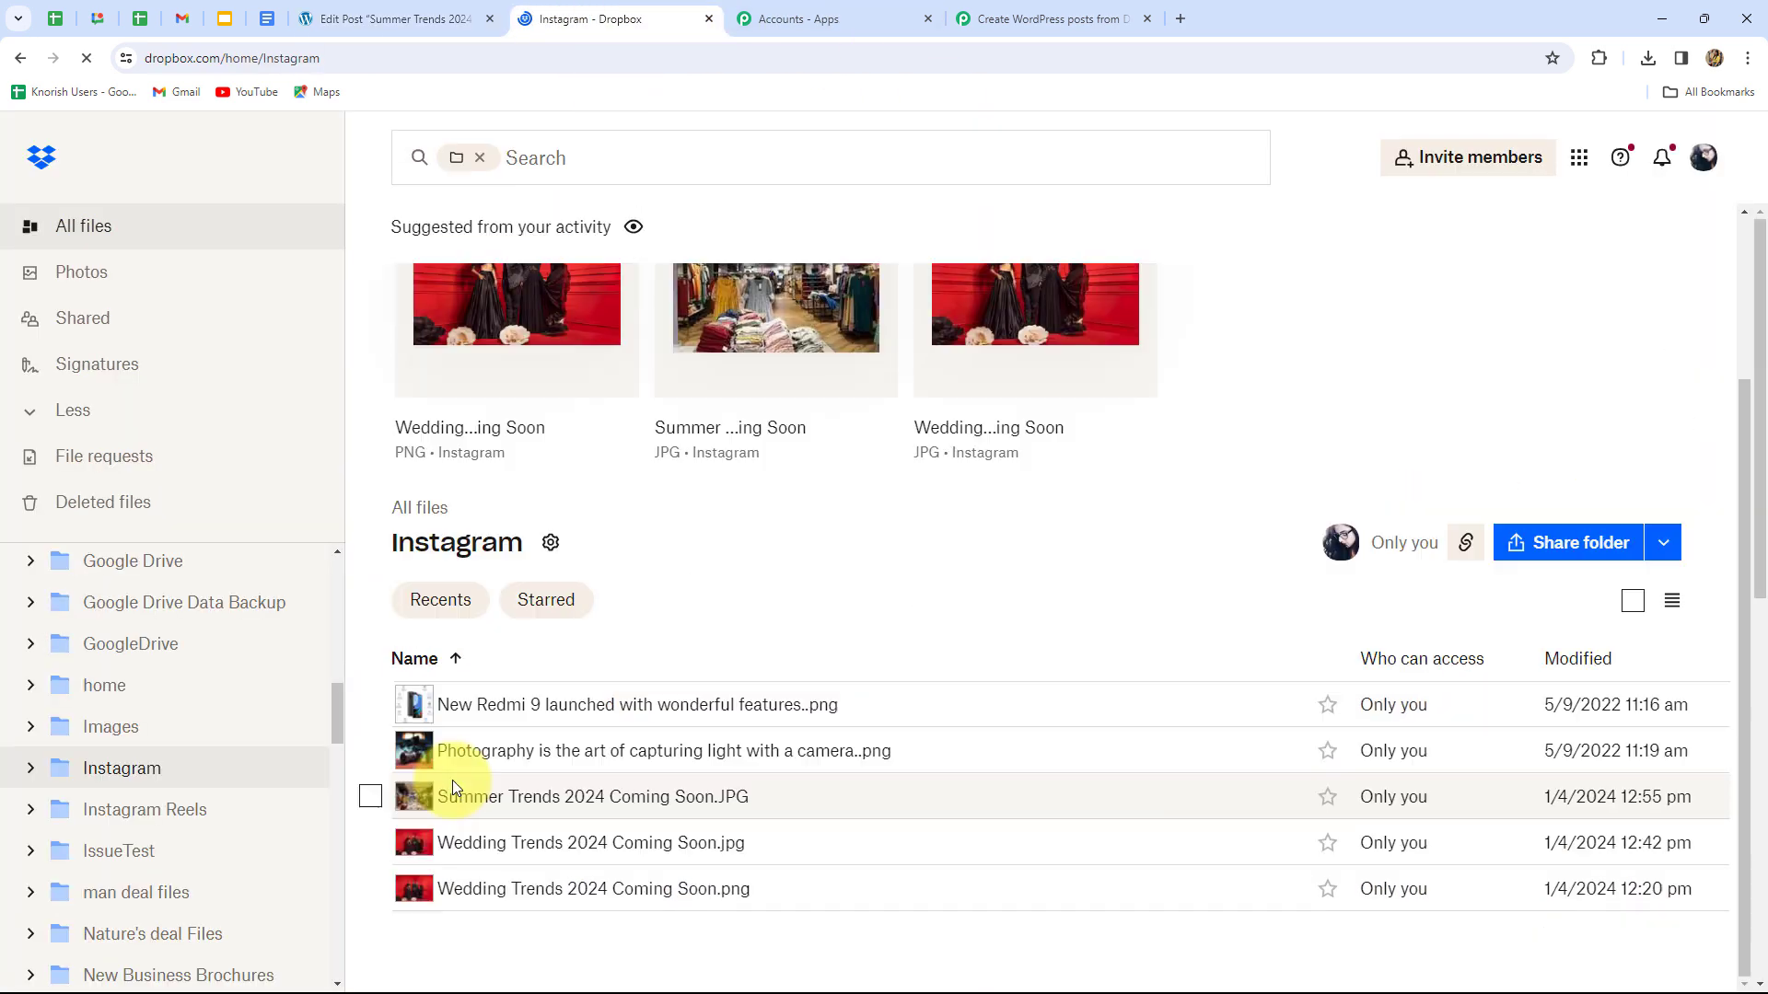
{"action": "left_click", "coordinate": [533, 797]}
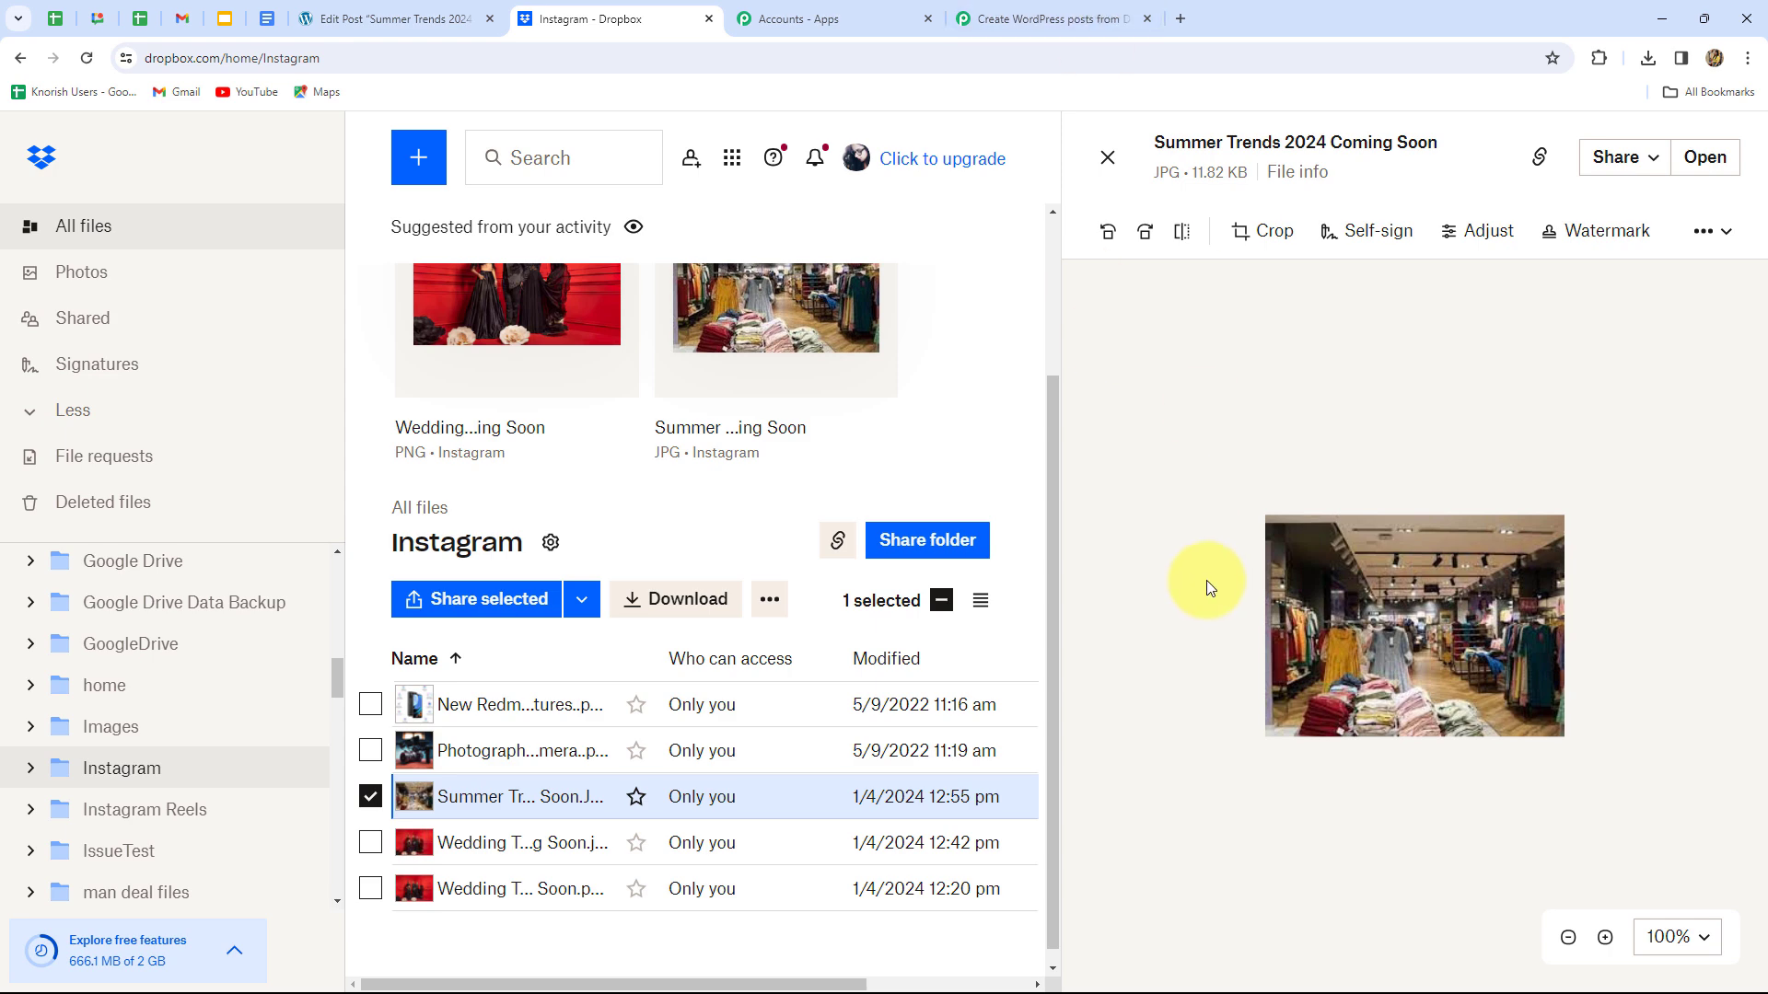
{"action": "left_click", "coordinate": [1025, 20]}
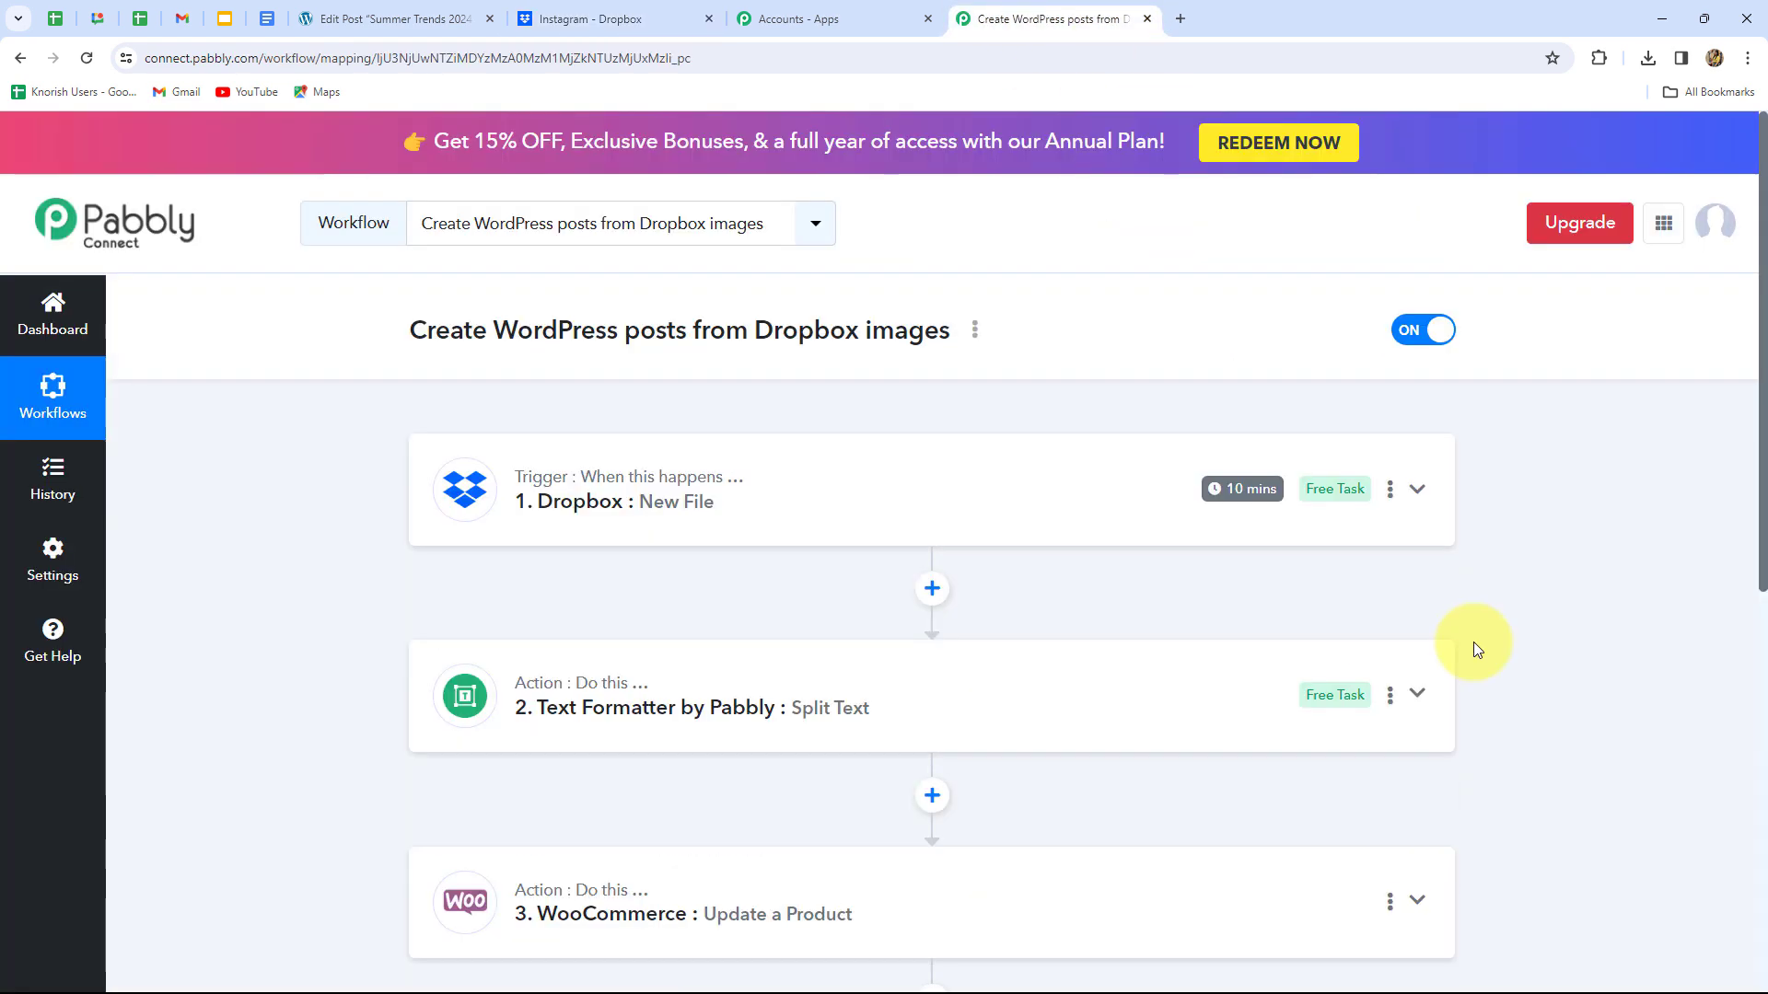